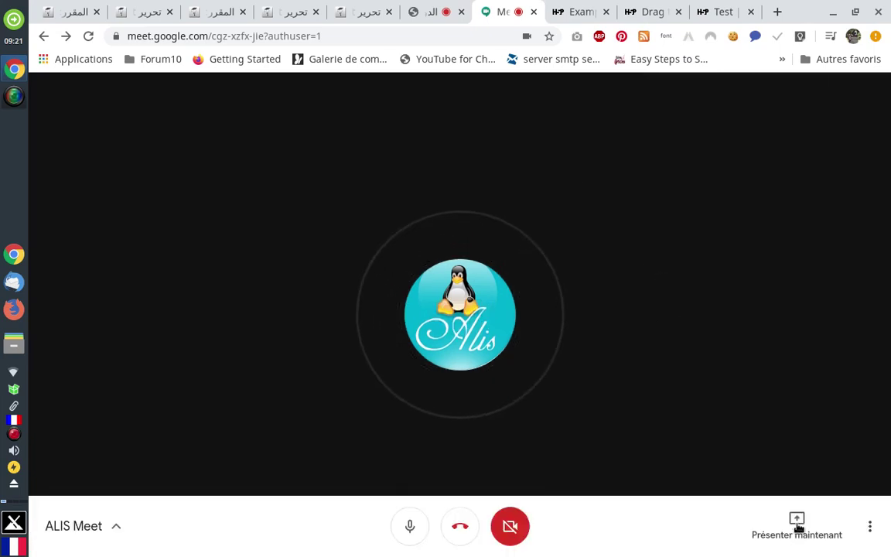
Start presenting the entire screen in the ALIS Meet call and hide the sharing notification.
click(798, 530)
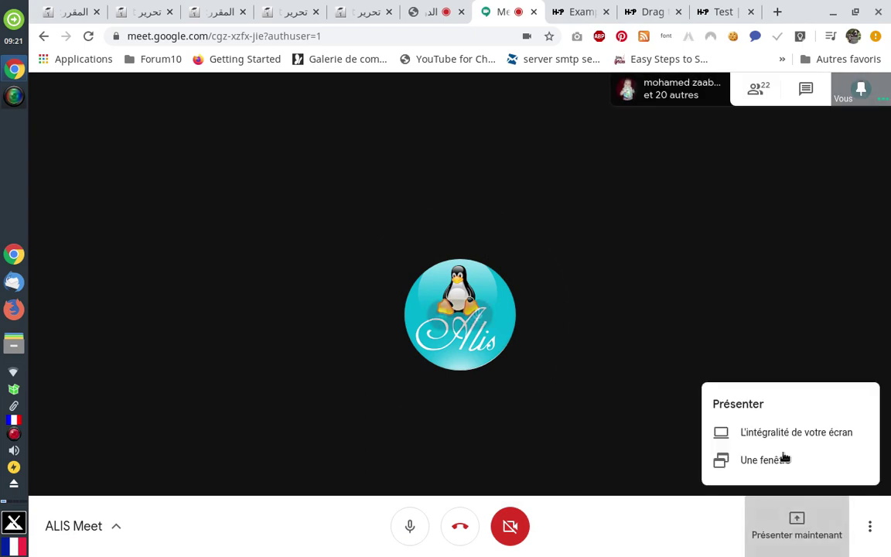
click(786, 437)
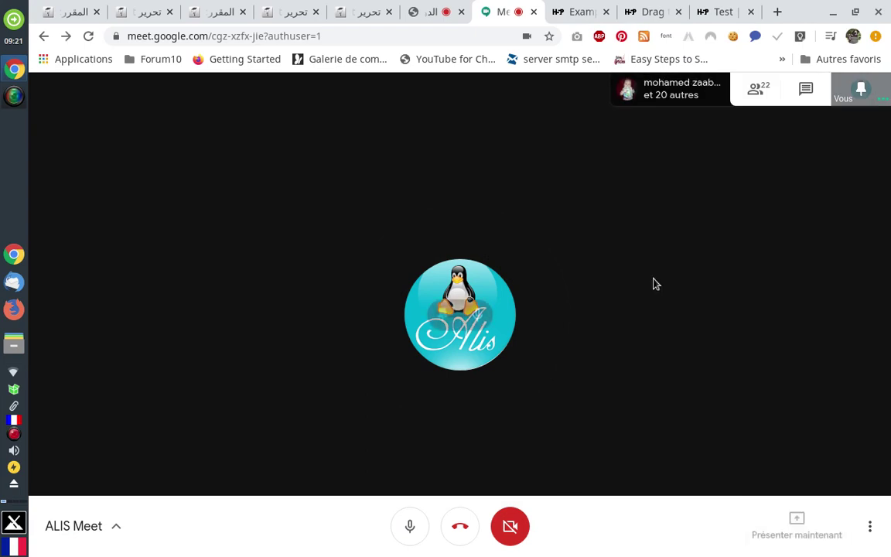
click(395, 207)
click(621, 349)
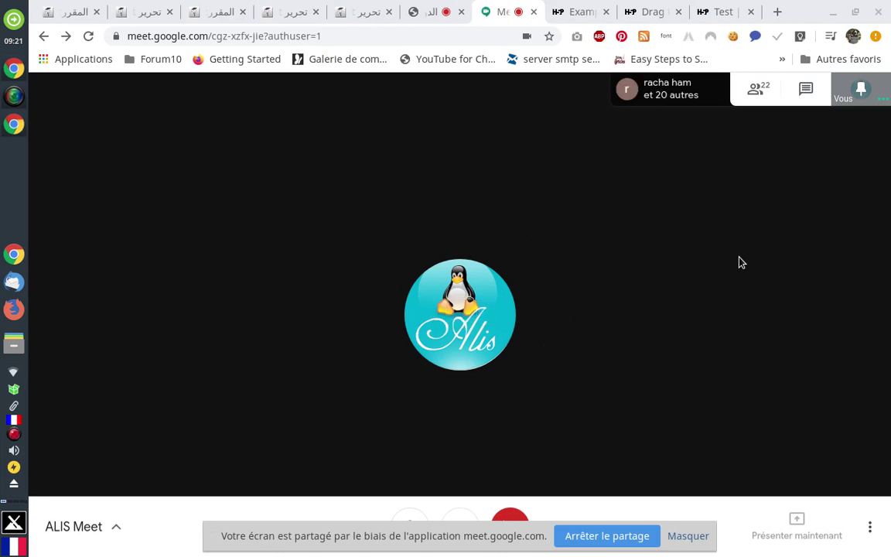
click(688, 535)
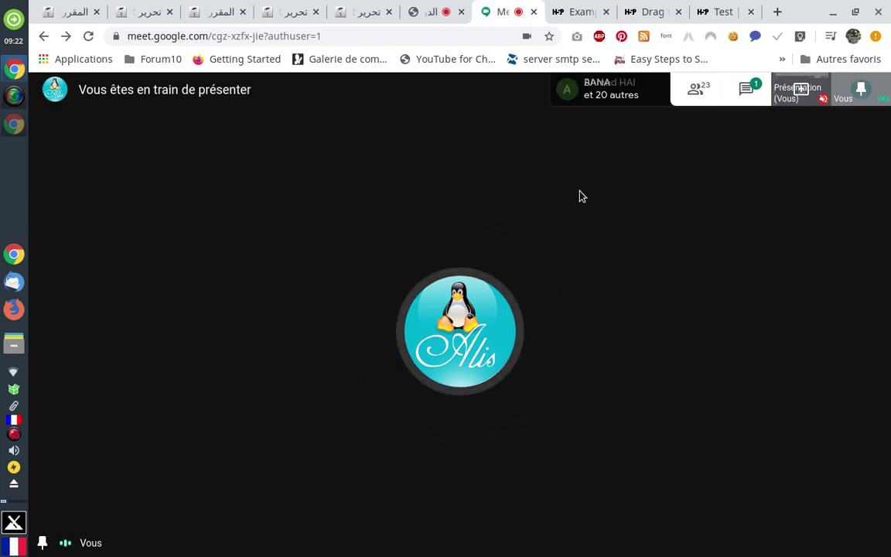
Switch to the Moodle course and examine the editing options of Fichier1 in the Test section.
click(64, 13)
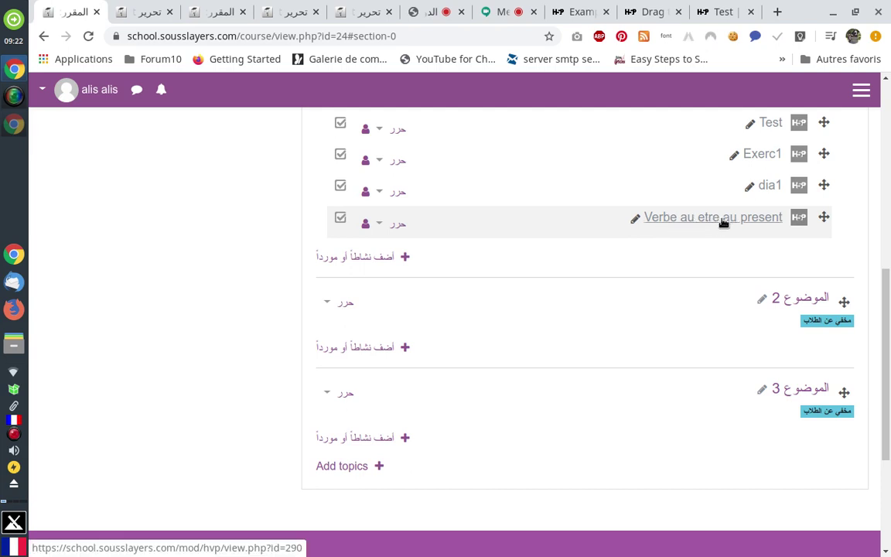
scroll(723, 222, up, 2)
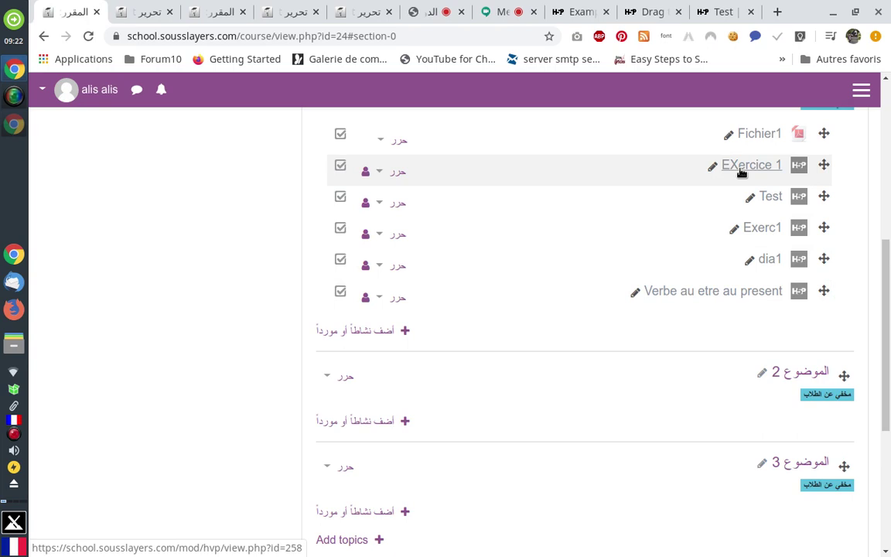
scroll(579, 224, up, 2)
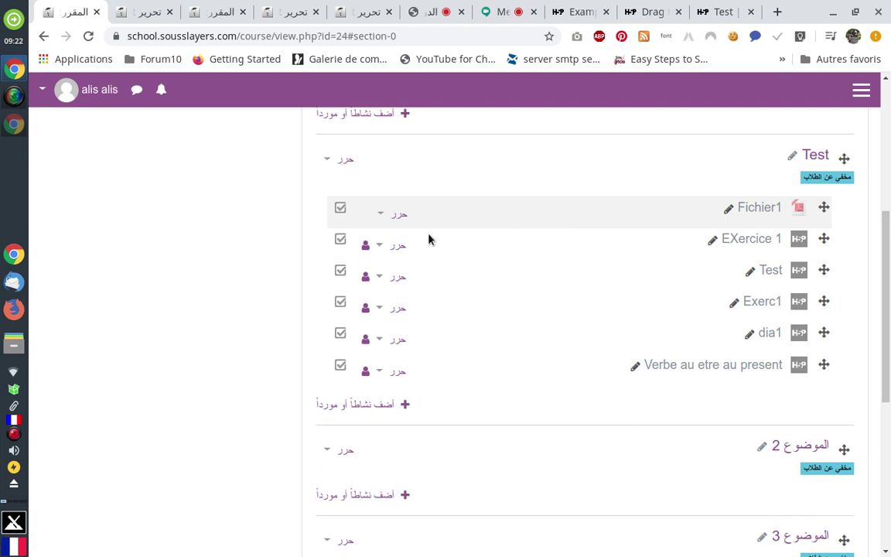
click(381, 216)
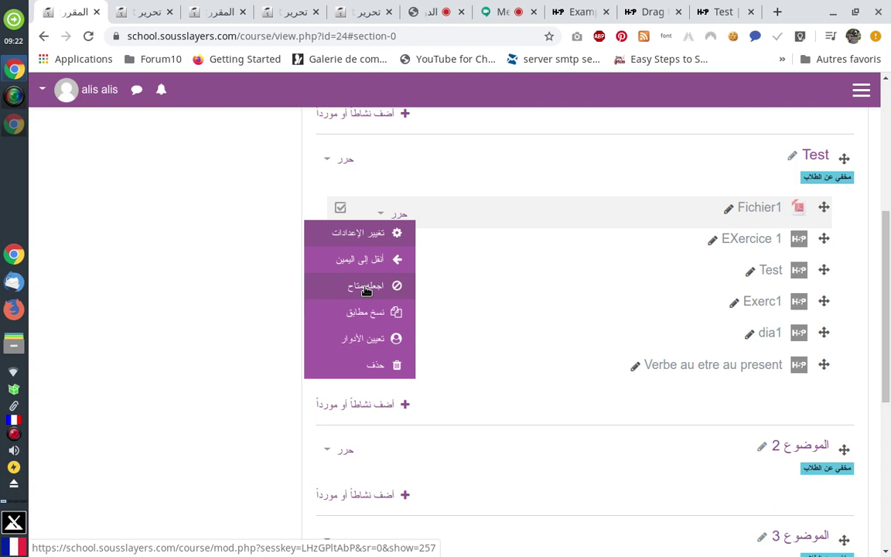
click(229, 215)
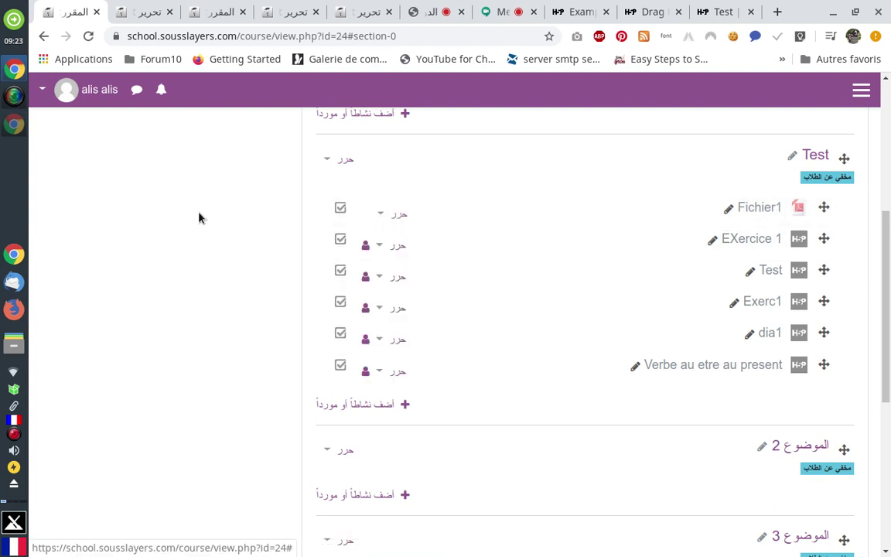
click(380, 217)
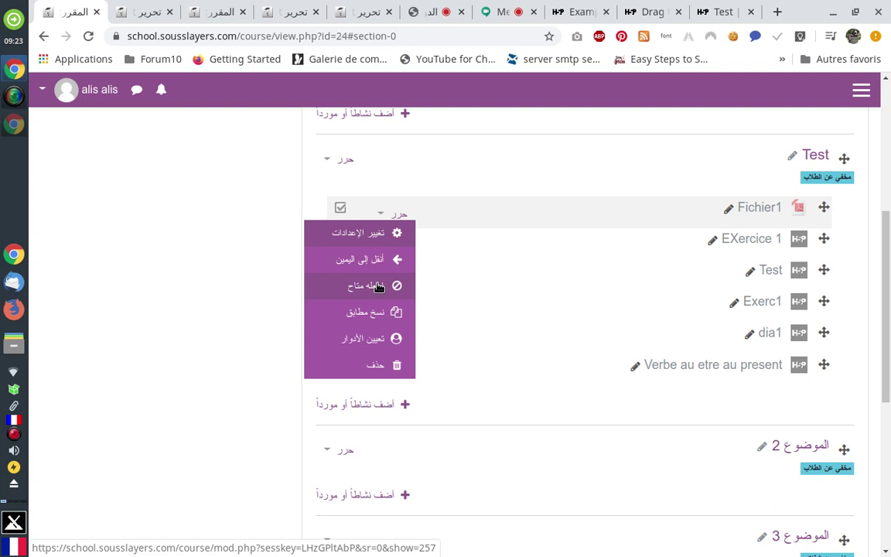
click(378, 286)
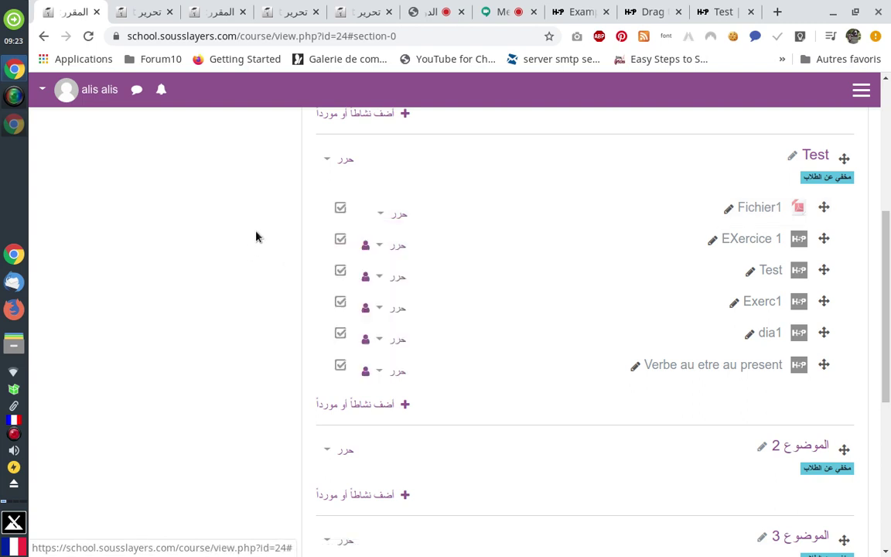
Rename the course section الموضوع 2 as "Hp-caché".
scroll(256, 234, down, 1)
scroll(258, 236, down, 1)
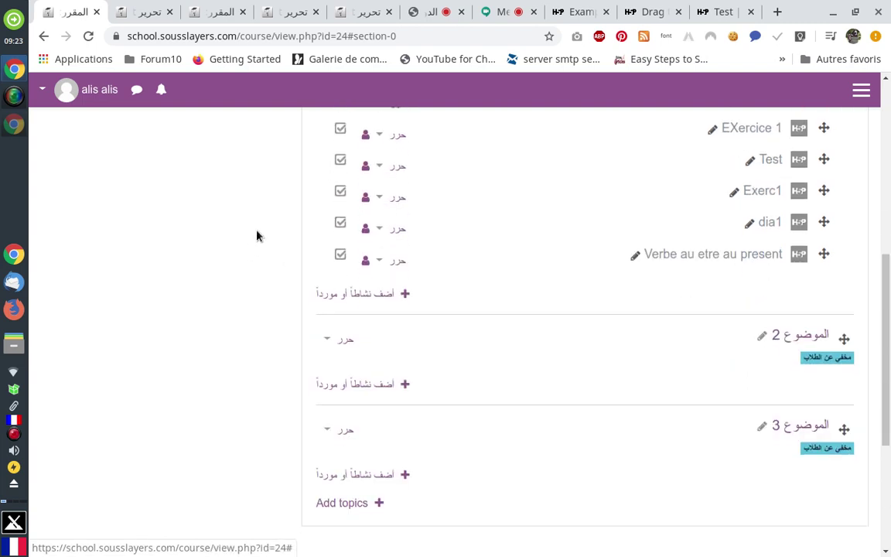
click(761, 340)
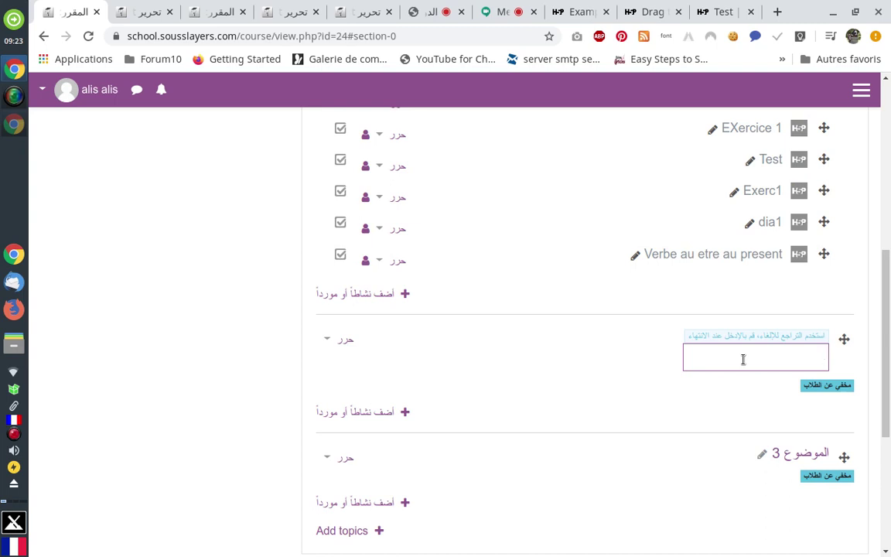
text(Hp-caché)
key(Return)
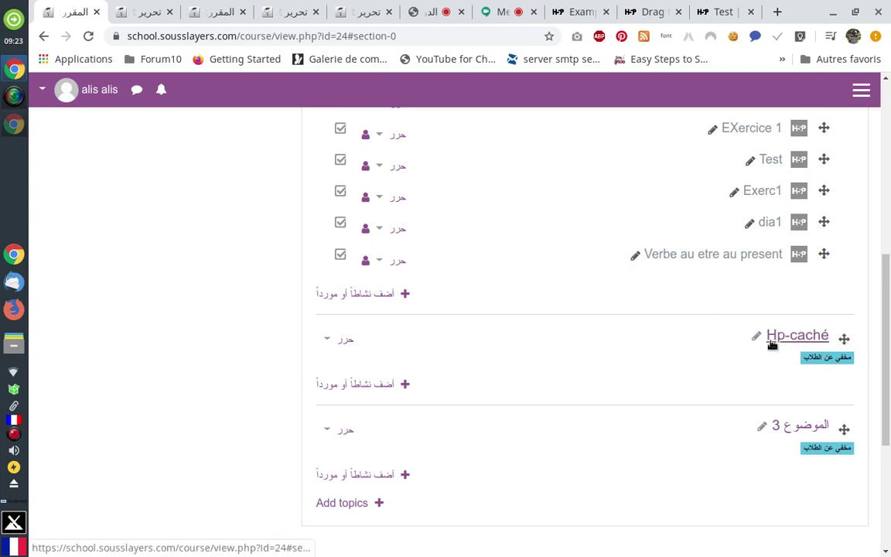
Examine the editing options of the Hp-caché section, including its visibility option.
click(329, 342)
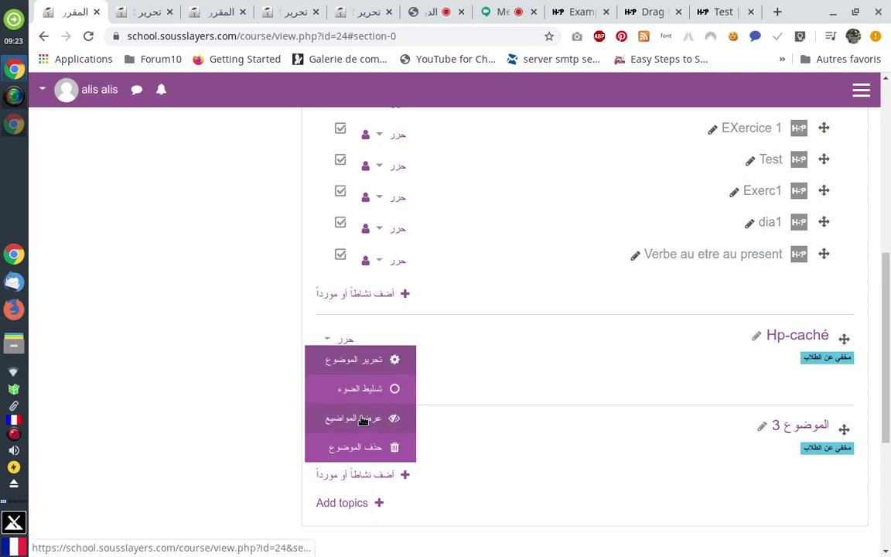
click(216, 370)
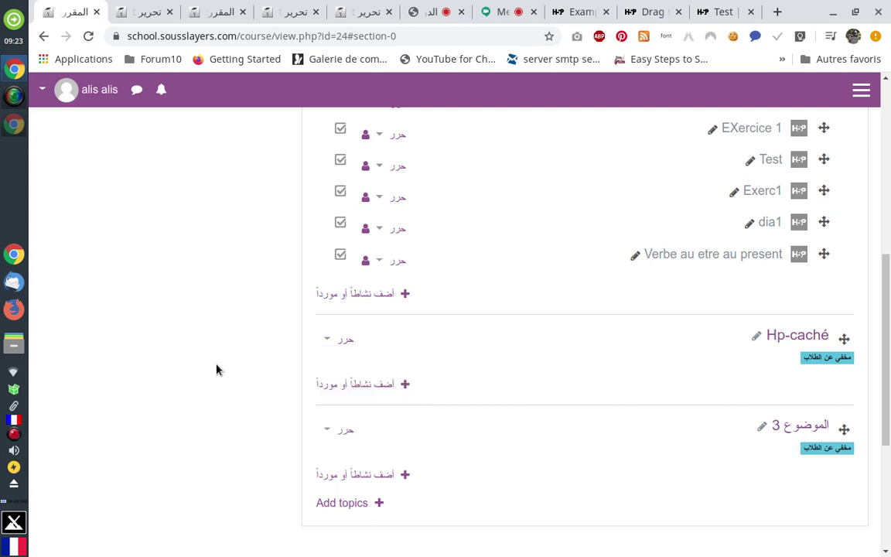
click(328, 342)
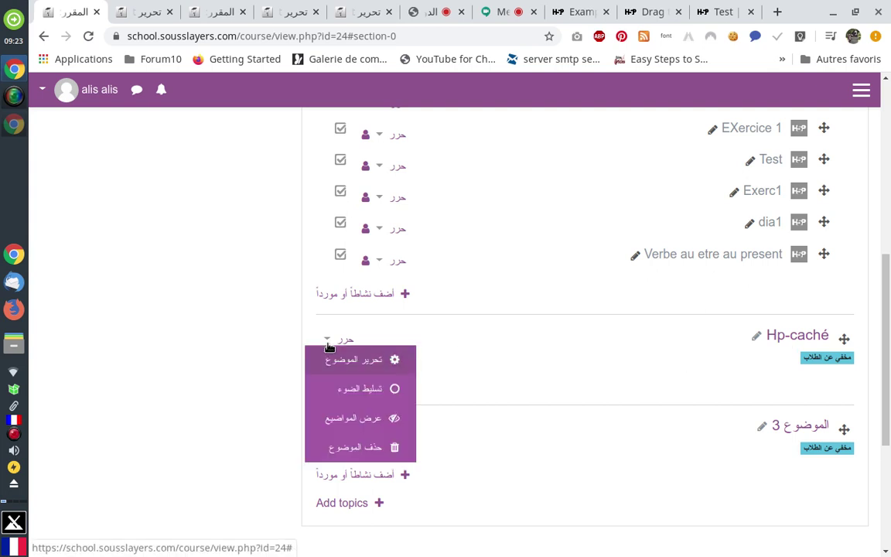
click(260, 354)
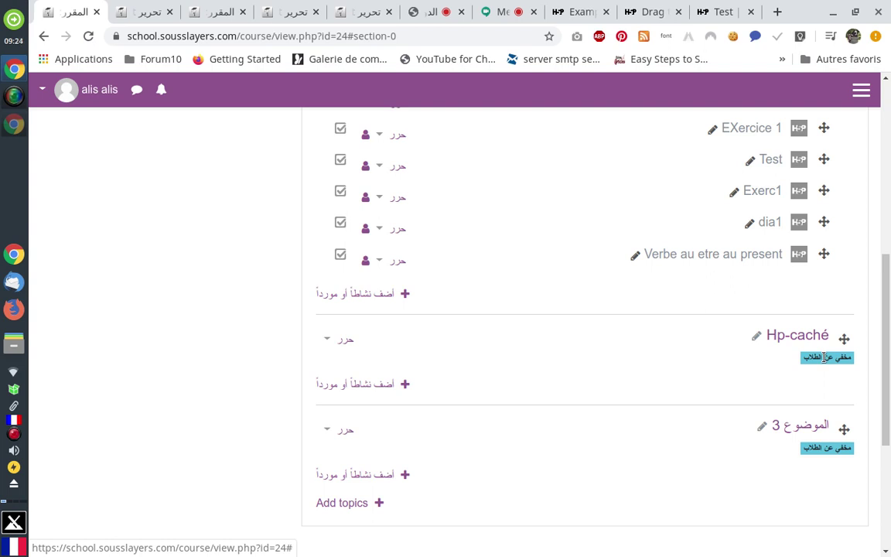
Check the Google Meet call and admit the participant waiting to join.
click(503, 12)
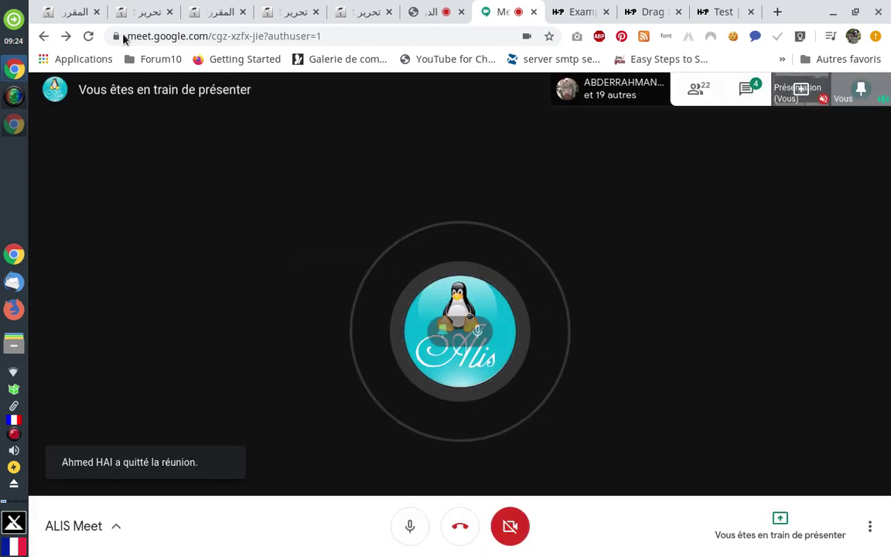
click(68, 12)
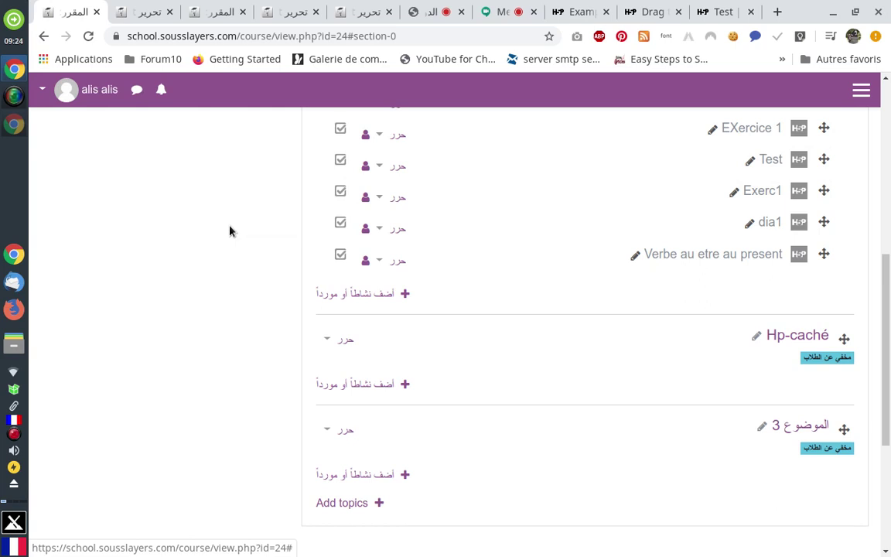
scroll(628, 237, up, 3)
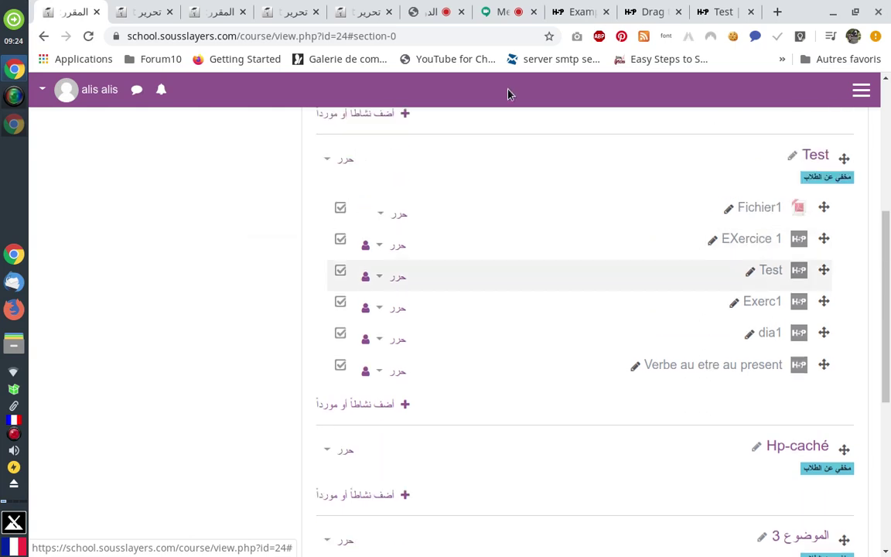
click(498, 13)
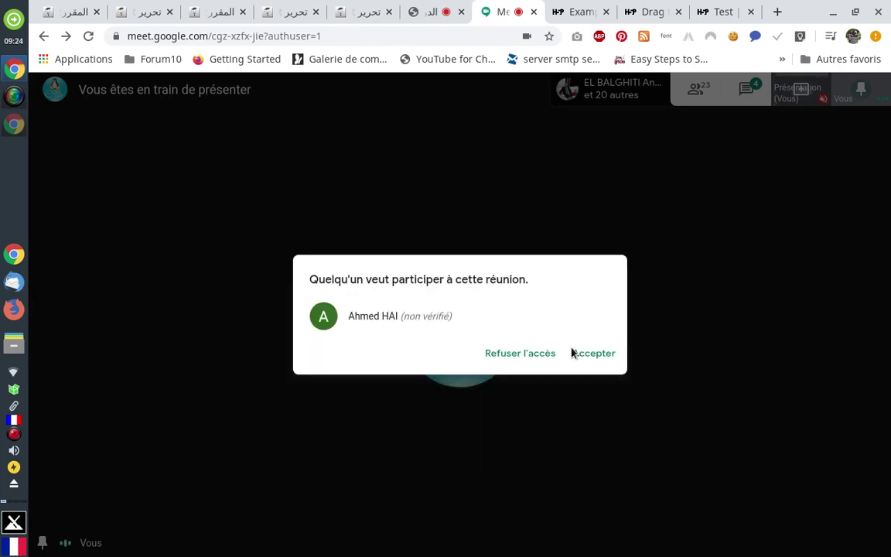
click(591, 353)
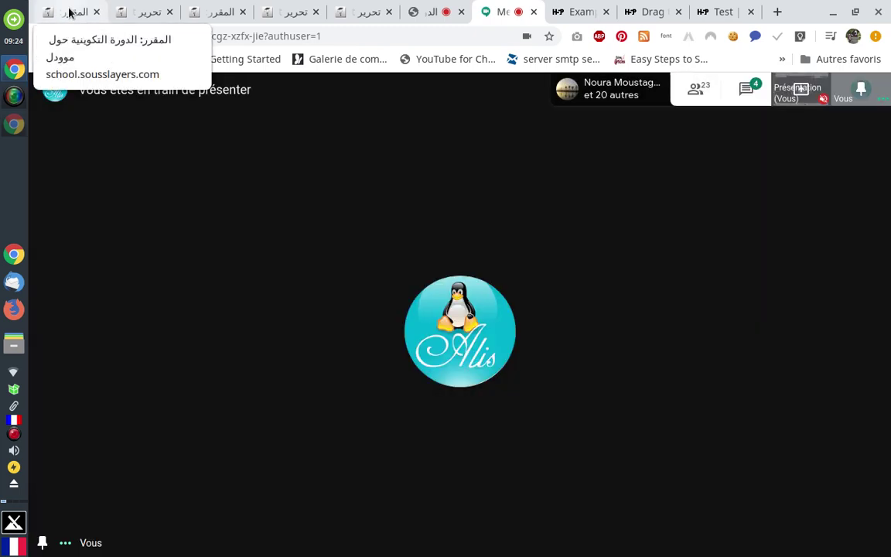
Return to the Moodle course and move the "Verbe au etre au present" activity from Test into the Hp-caché section.
click(68, 12)
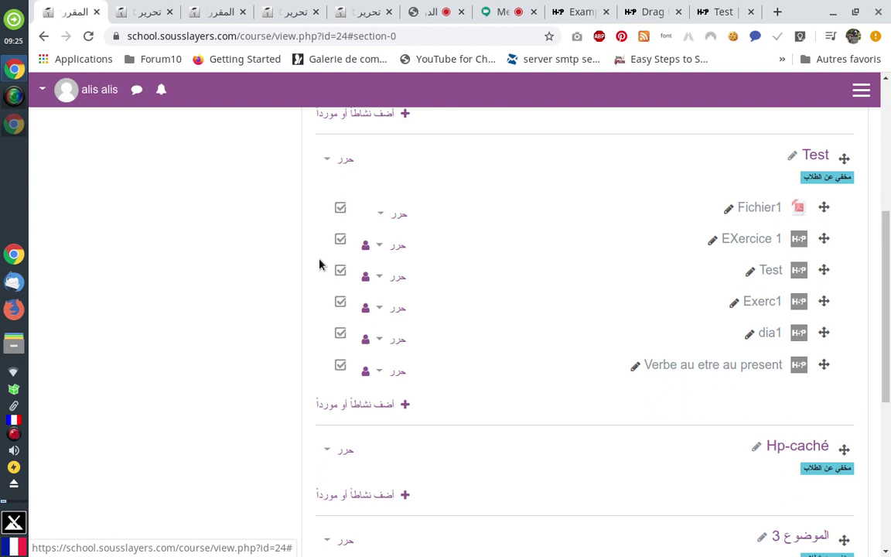
scroll(280, 241, down, 2)
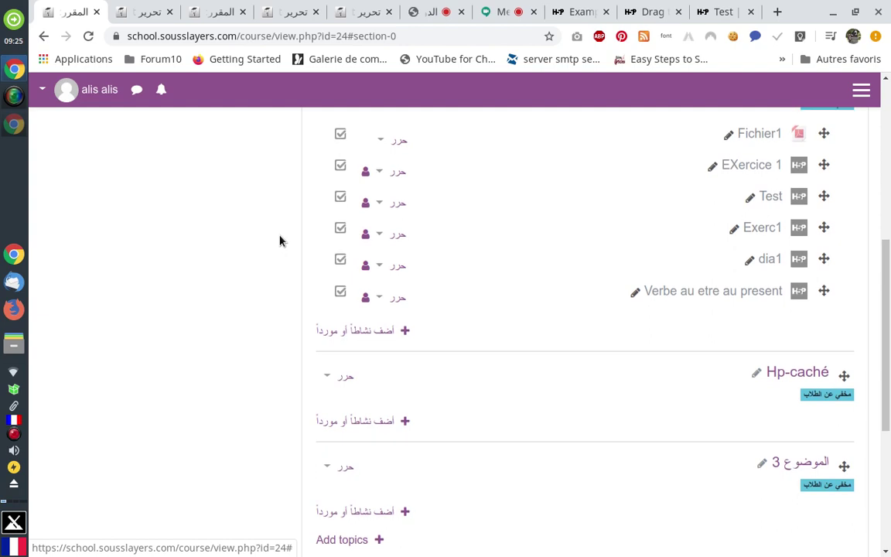
scroll(280, 240, up, 1)
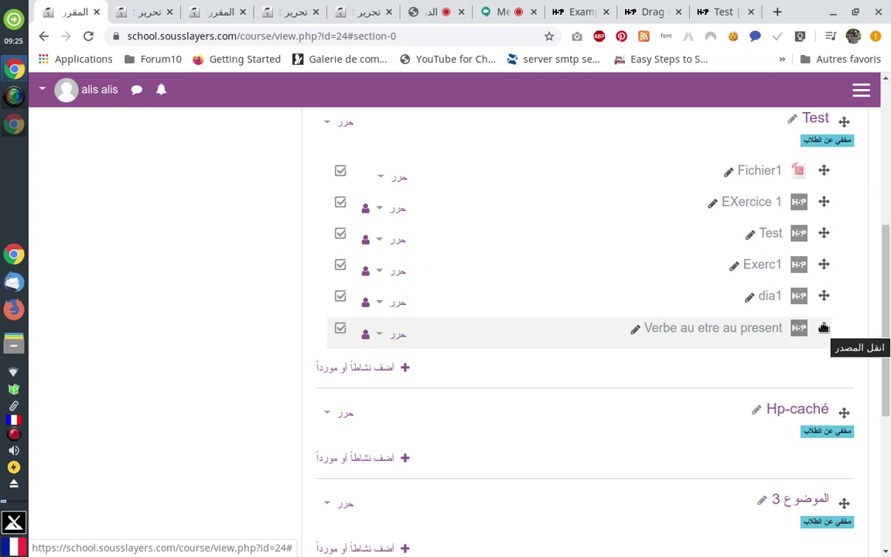
drag(823, 328, 796, 427)
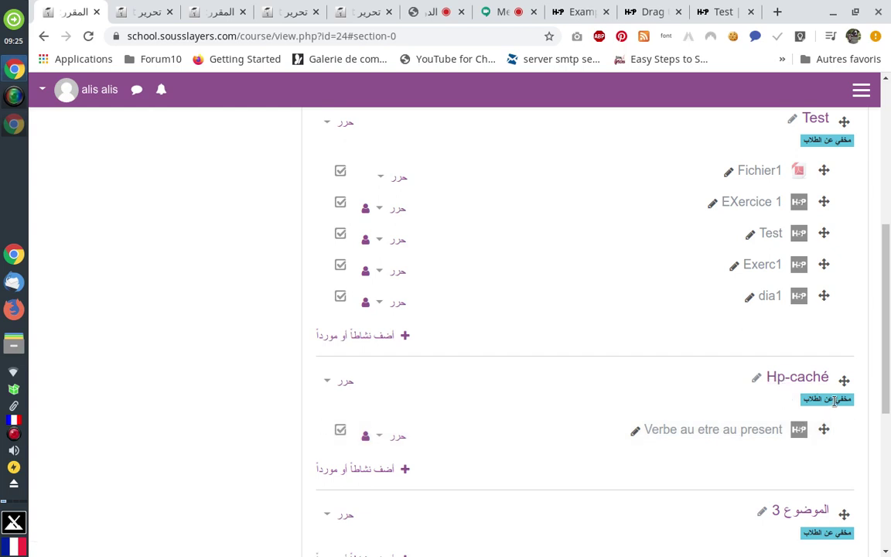
Make the "Verbe au etre au present" activity available to students without showing it on the course page.
click(381, 443)
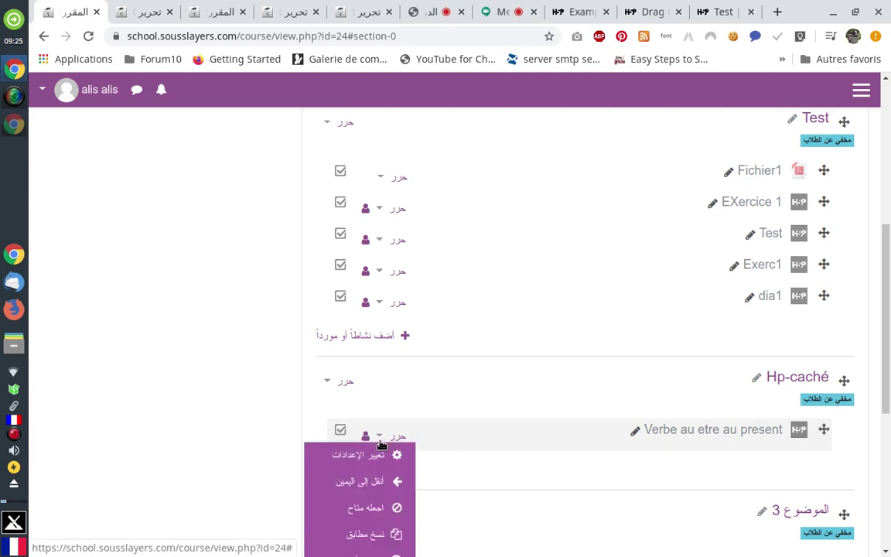
scroll(372, 464, down, 1)
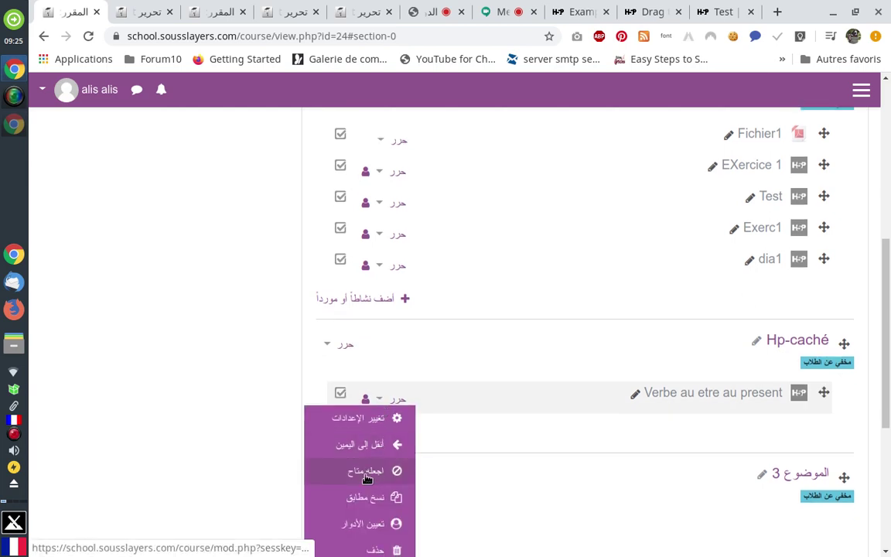
click(366, 474)
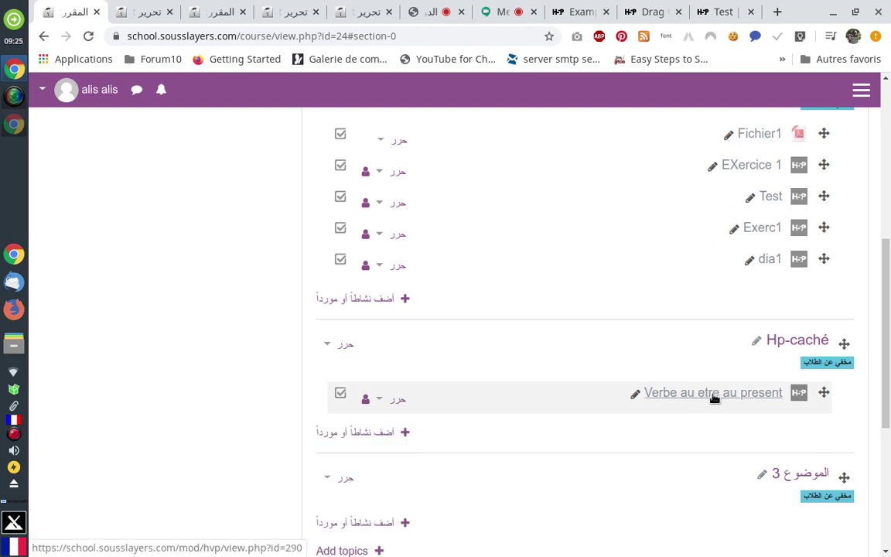
click(384, 402)
click(367, 472)
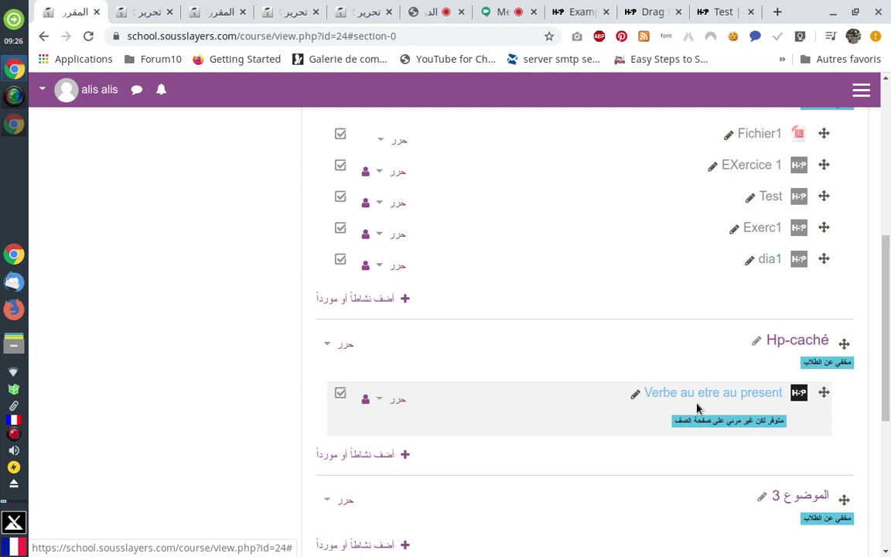
Switch to the Google Meet call and read the participants' latest chat messages.
click(499, 16)
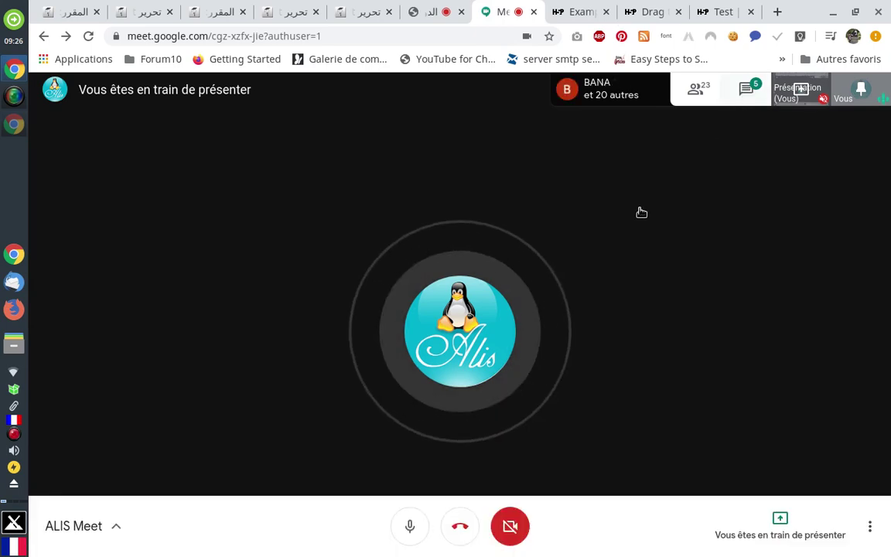
key(ctrl+alt+c)
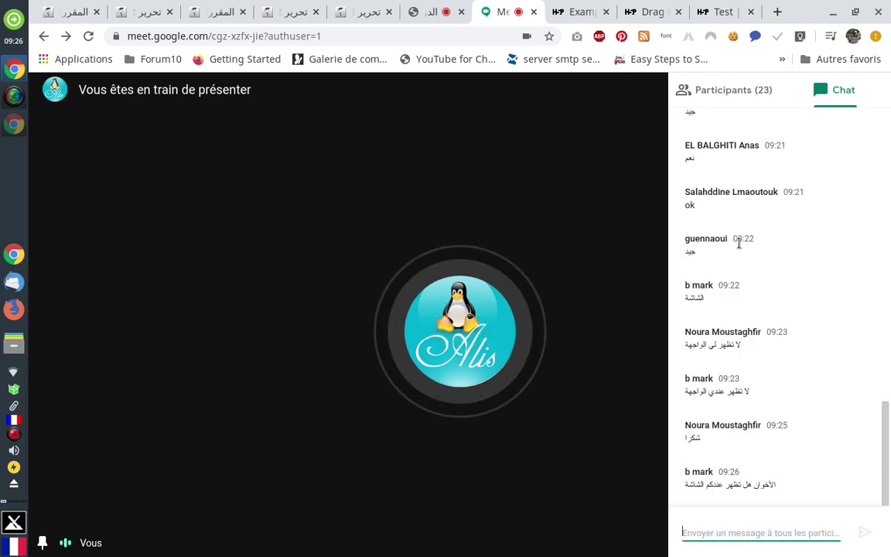
click(618, 233)
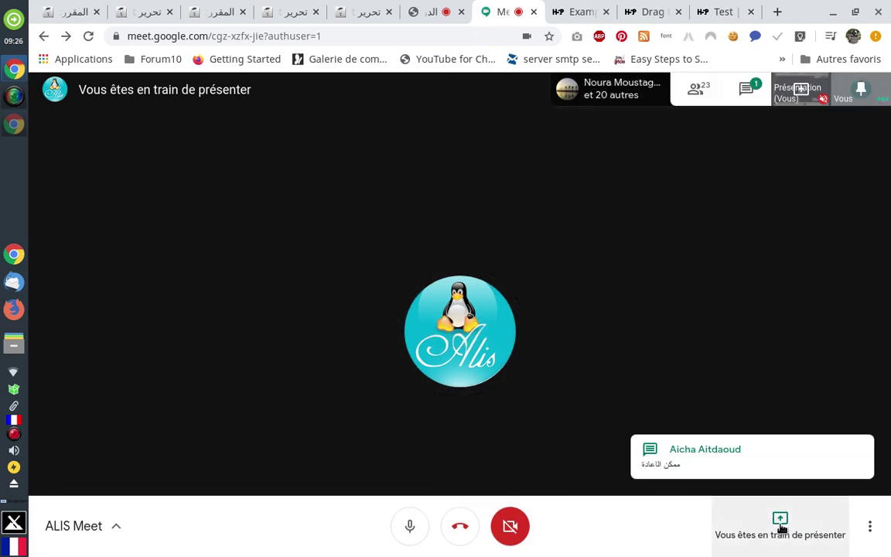
click(748, 91)
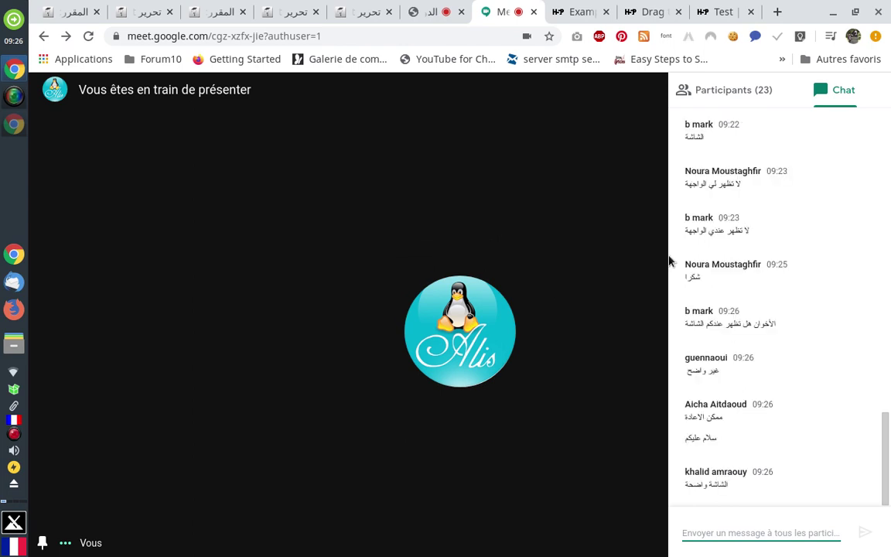
Check the Google Meet chat for the participants' new messages and return to the Moodle course page.
click(602, 256)
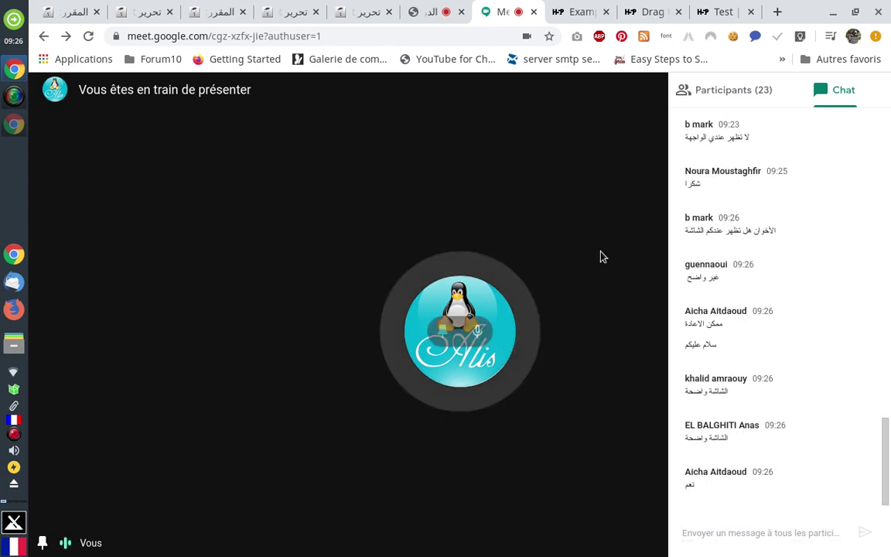
click(602, 208)
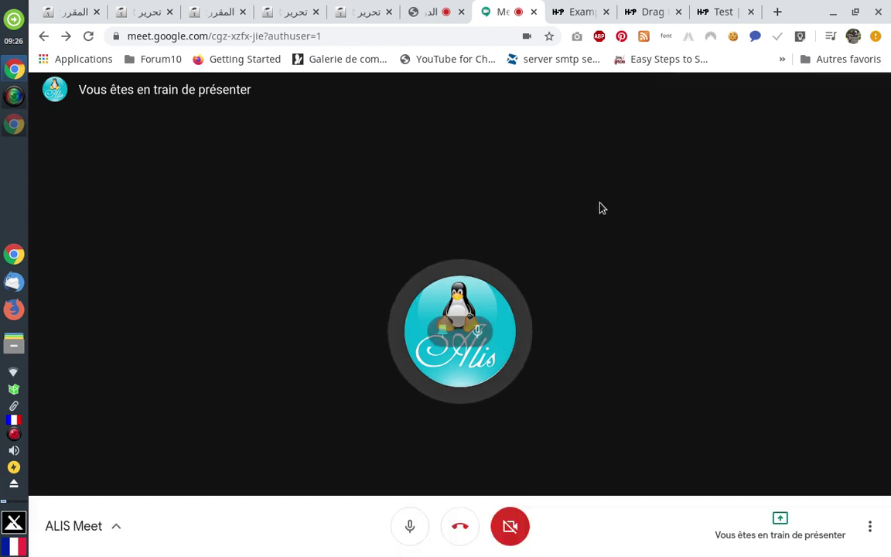
mouse_move(851, 132)
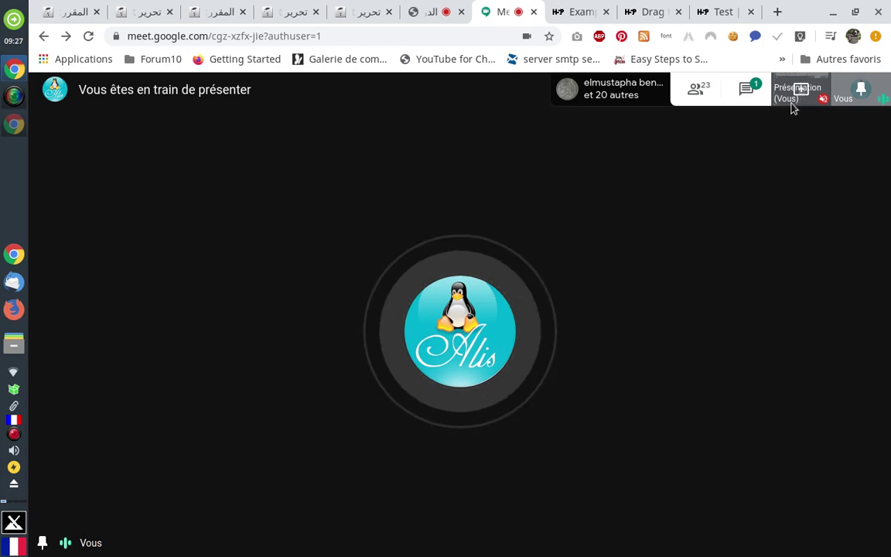
mouse_move(619, 204)
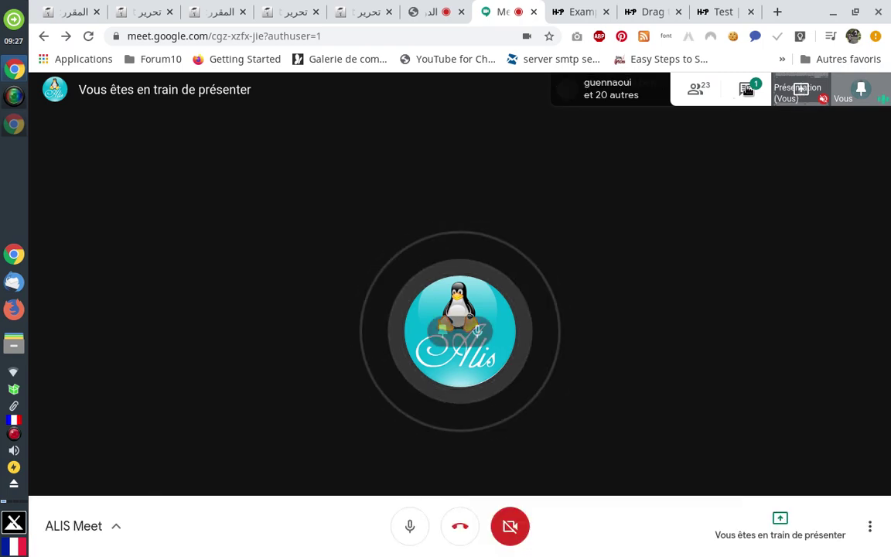
key(ctrl+alt+c)
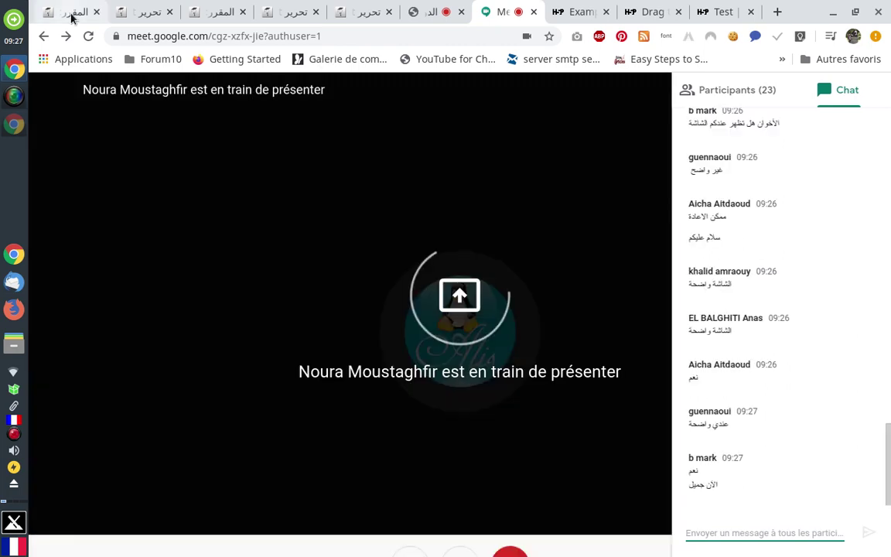
click(71, 11)
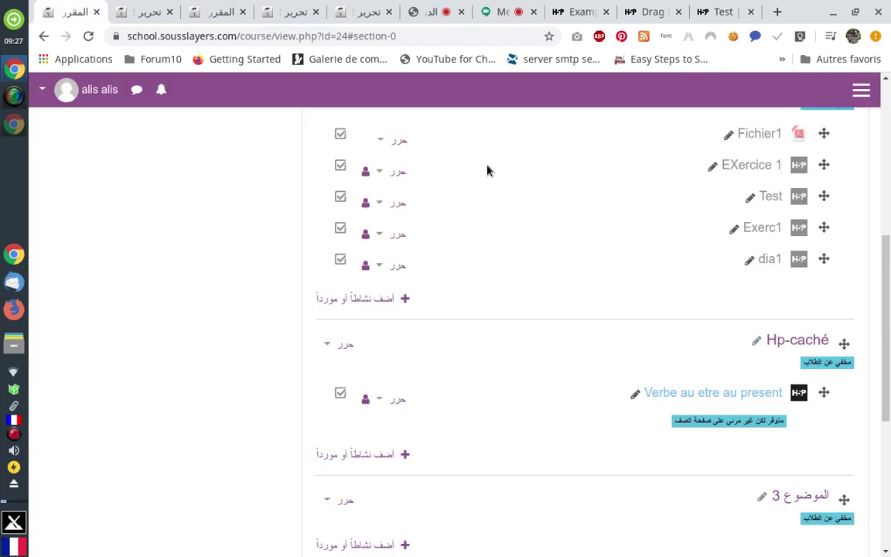
Switch to the Google Meet call and resume the interrupted screen presentation.
click(502, 11)
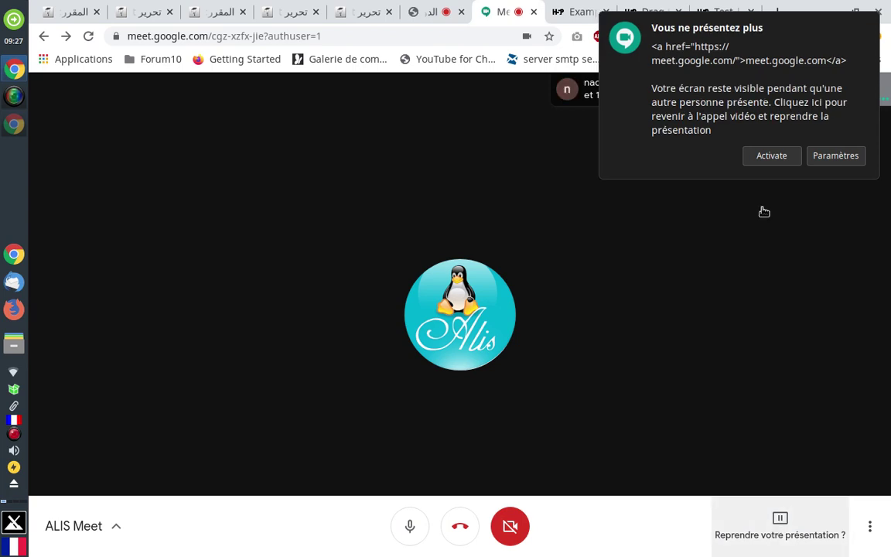
click(779, 524)
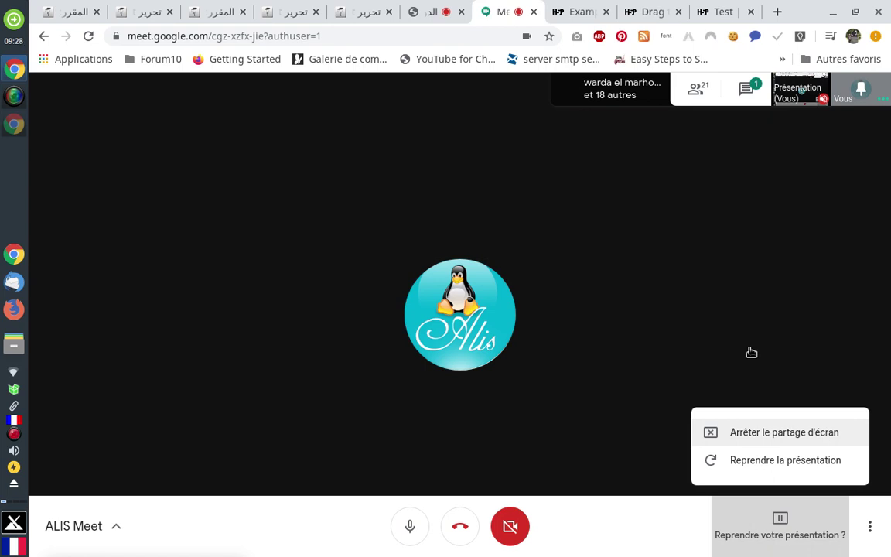
key(Down)
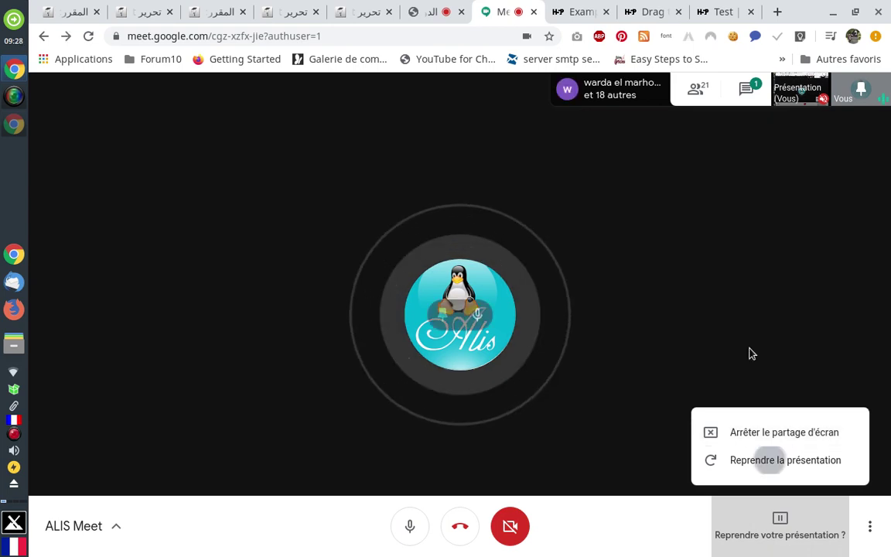
key(Return)
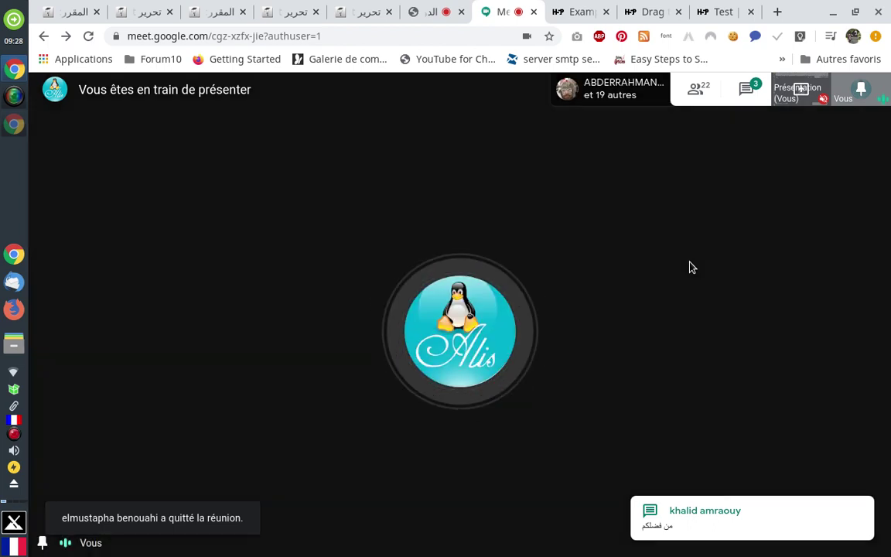
Read the new chat messages and check both the Moodle course page and the running Google Meet presentation.
click(745, 90)
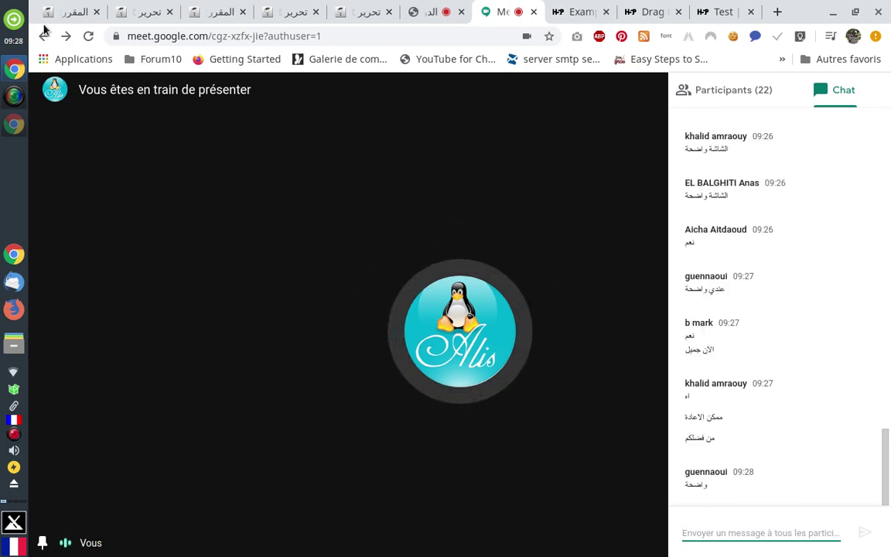
click(70, 12)
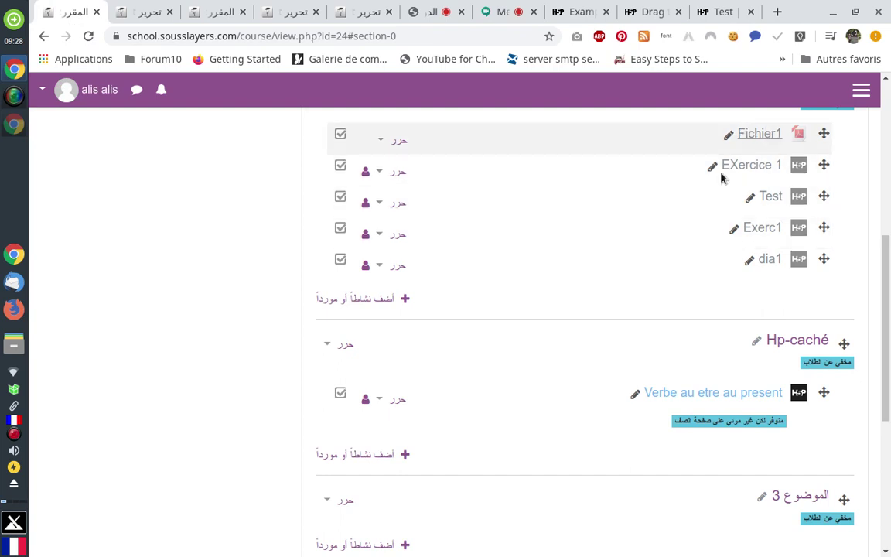
scroll(642, 195, up, 1)
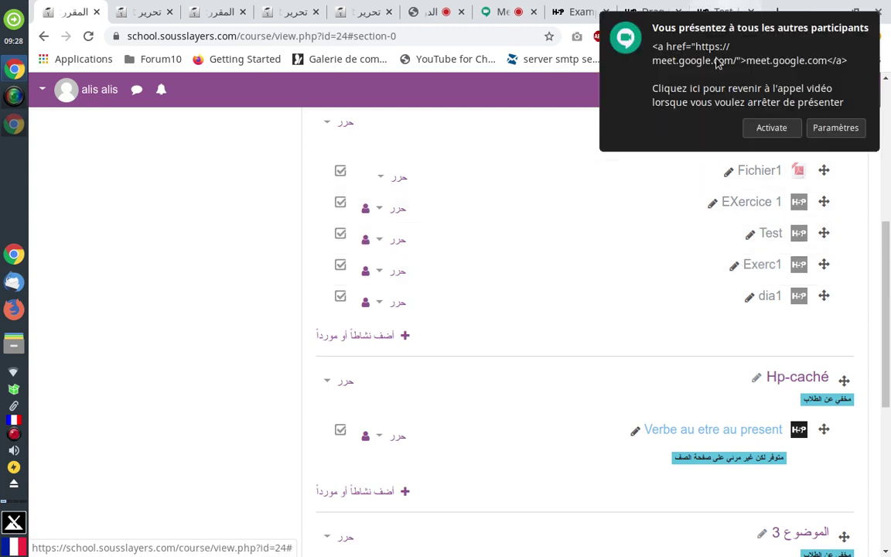
click(504, 14)
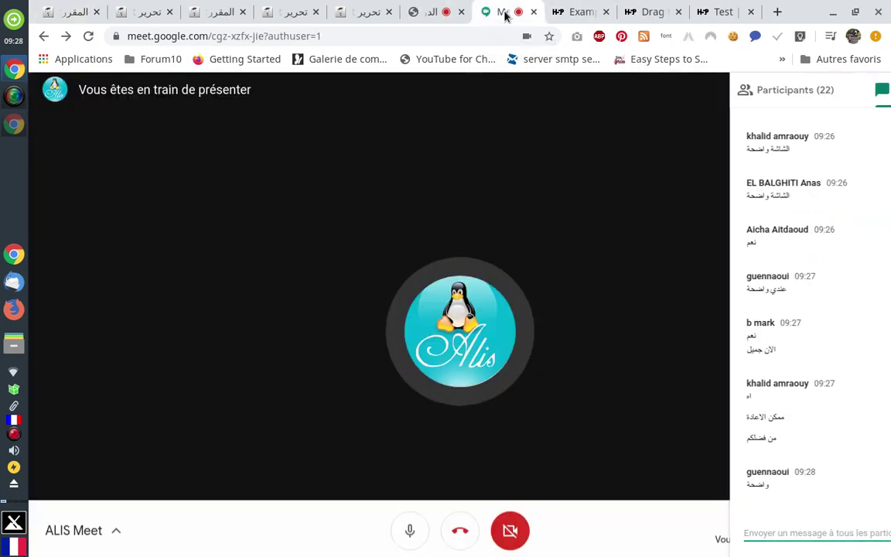
Return to the Moodle course and examine the visibility option among the Hp-caché section's editing options.
click(72, 12)
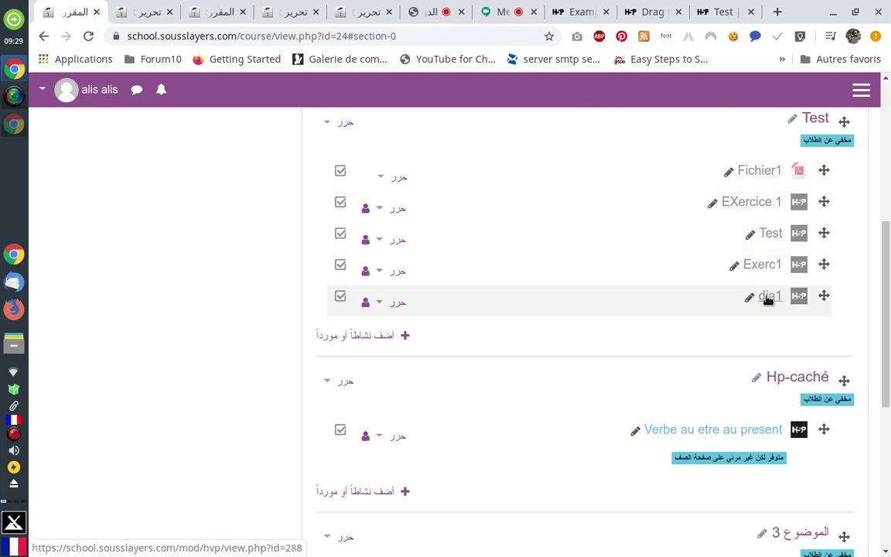
scroll(644, 334, down, 1)
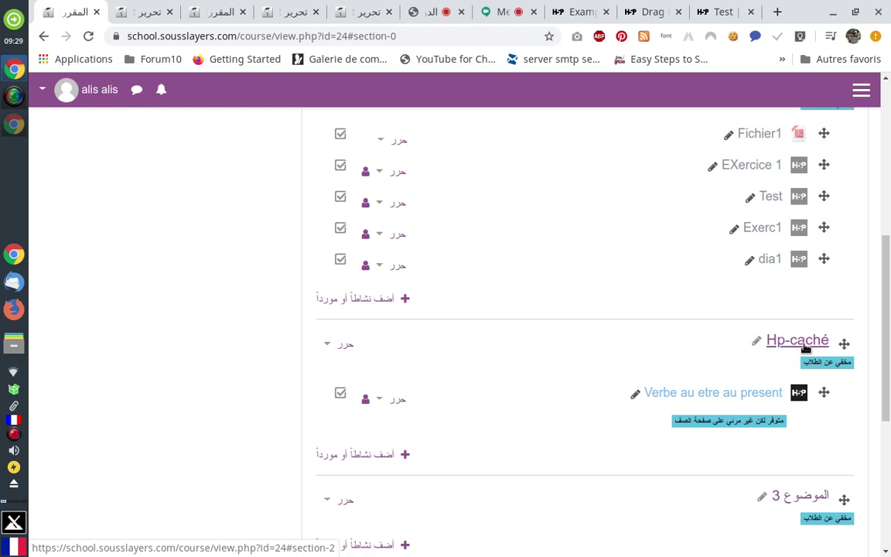
click(328, 344)
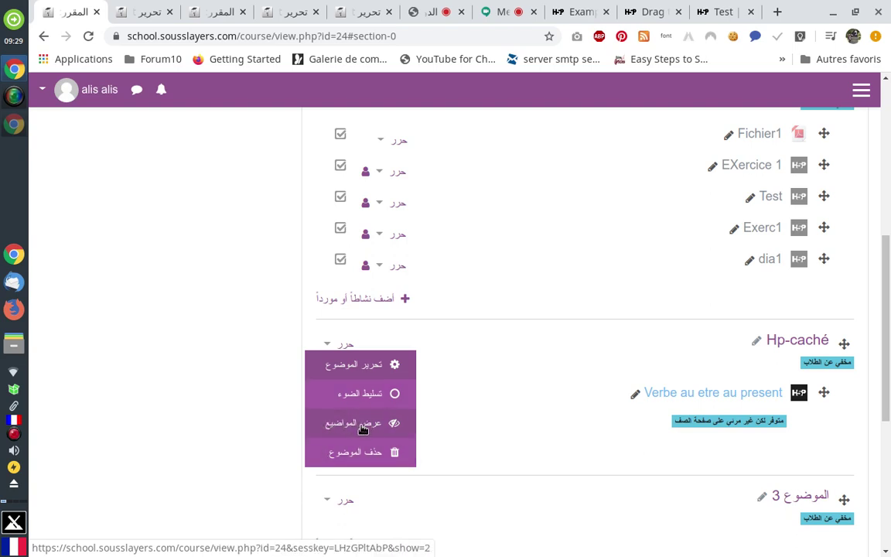
click(261, 378)
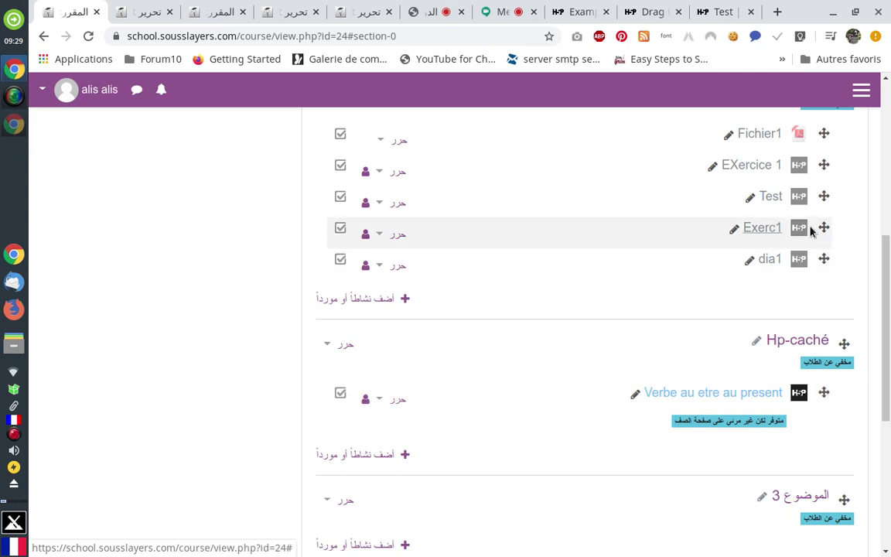
Move the Exerc1 activity from Test into the Hp-caché section and make it available without showing it on the course page.
drag(818, 229, 807, 427)
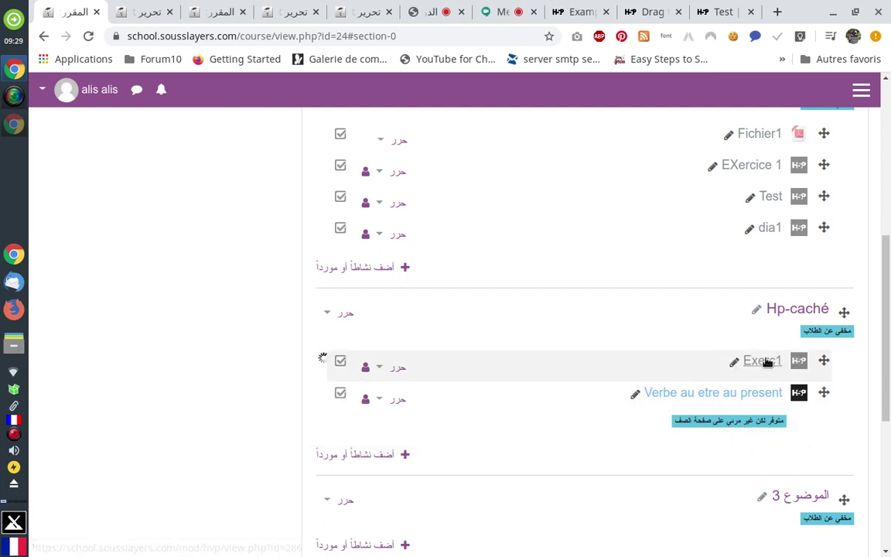
click(379, 372)
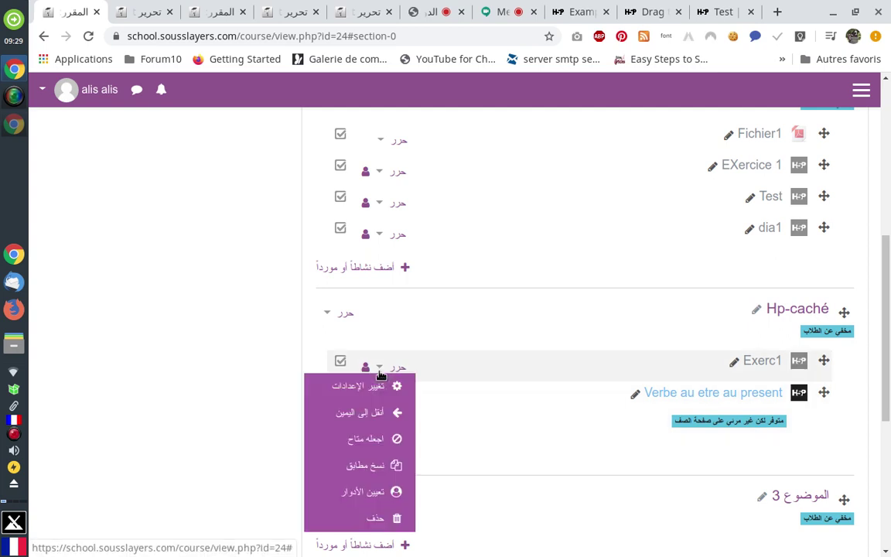
click(368, 439)
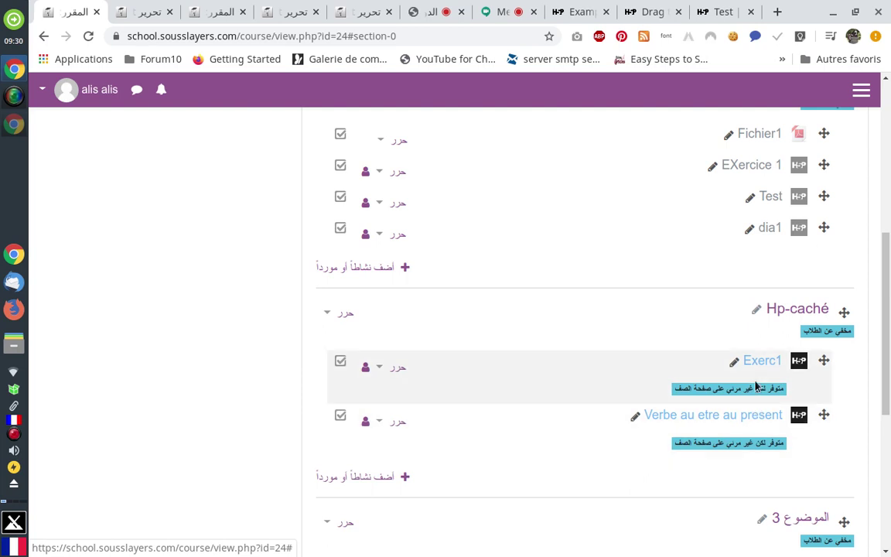
Admit the participant waiting to join the Google Meet call and return to the Moodle course.
click(503, 11)
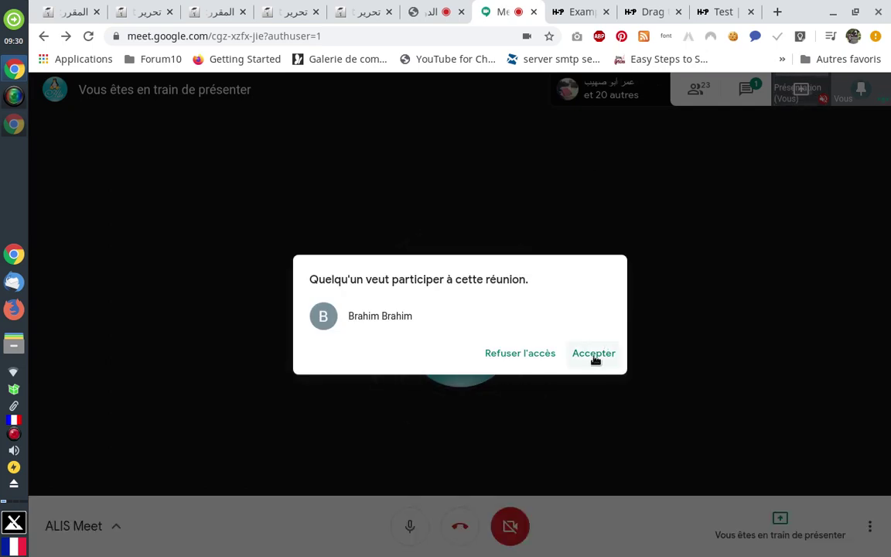
click(594, 354)
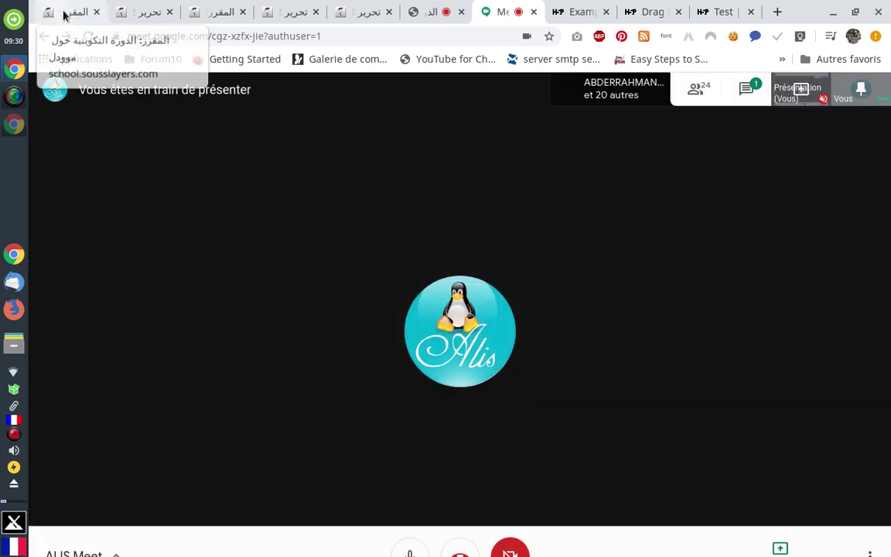
click(65, 14)
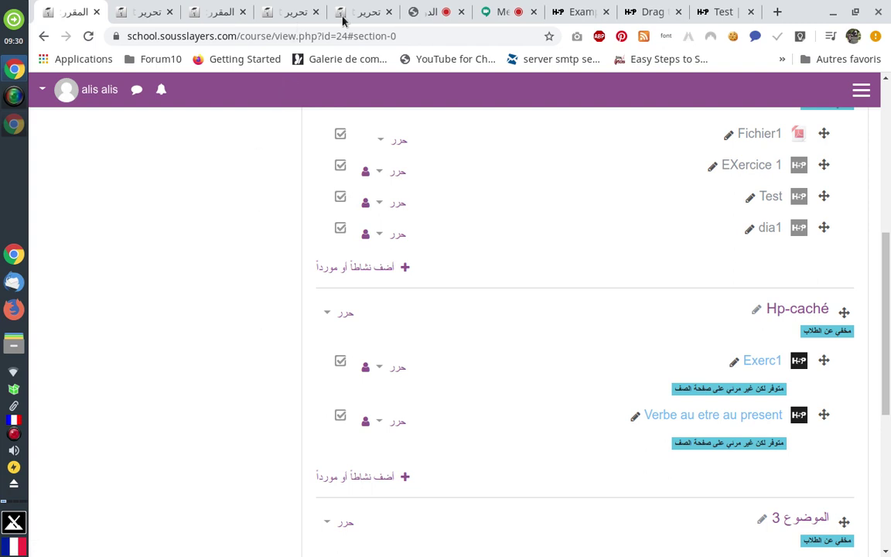
Switch to the Google Meet call, read the latest chat messages and close the chat.
click(499, 12)
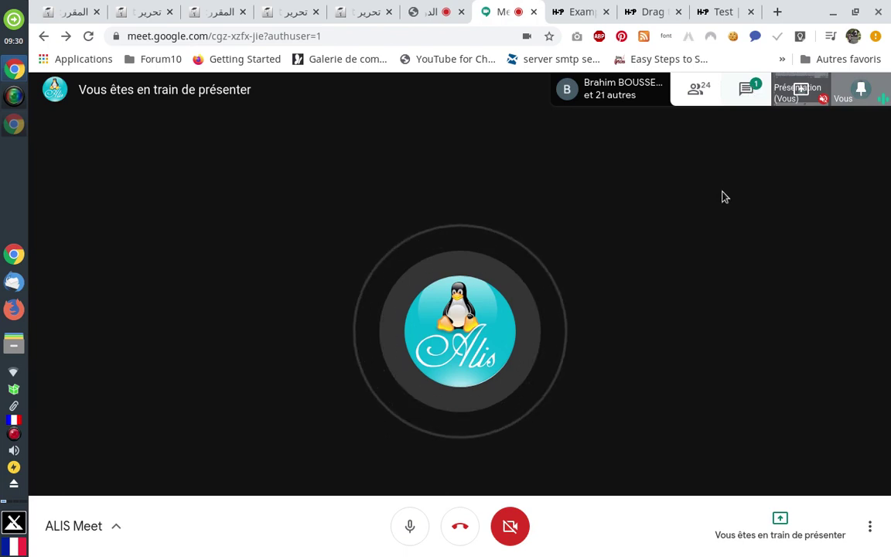
key(ctrl+alt+c)
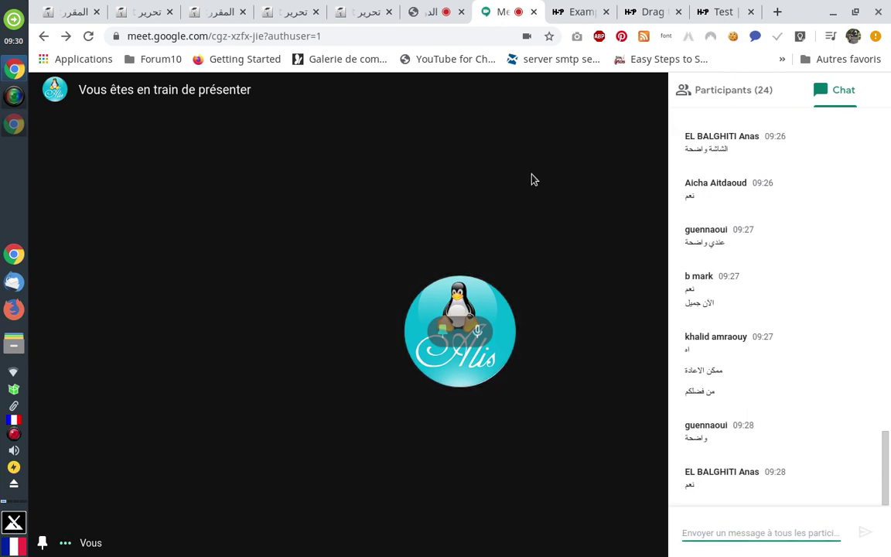
key(ctrl+alt+c)
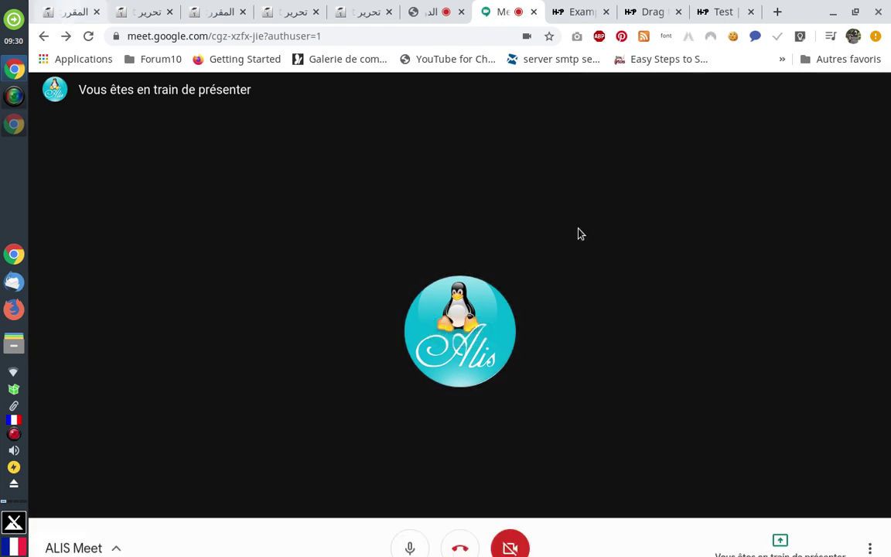
Return to the Moodle course and review the editing options of the Hp-caché section and its "Verbe au etre au present" activity.
key(ctrl+1)
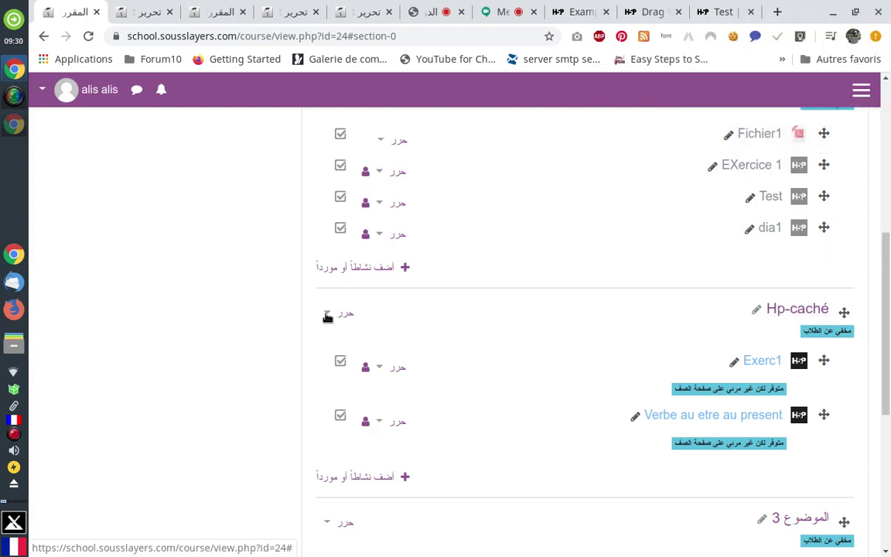
click(331, 313)
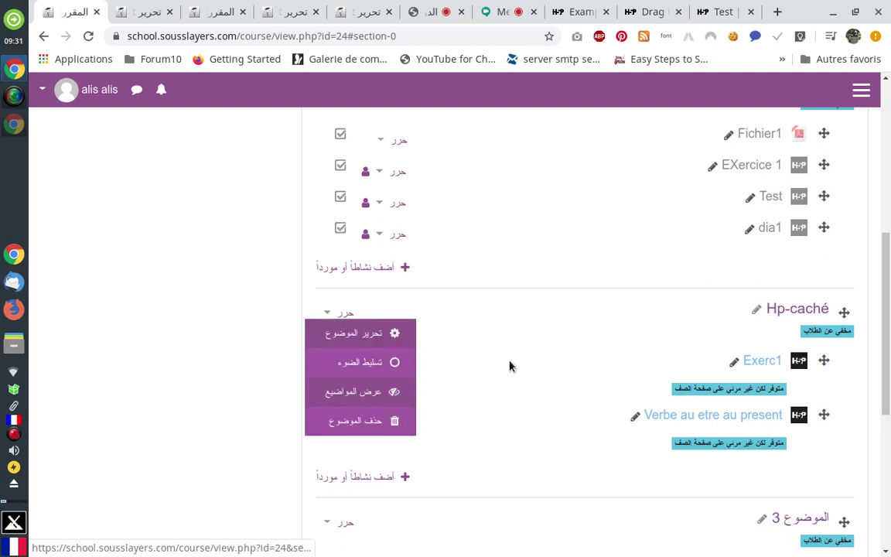
click(186, 310)
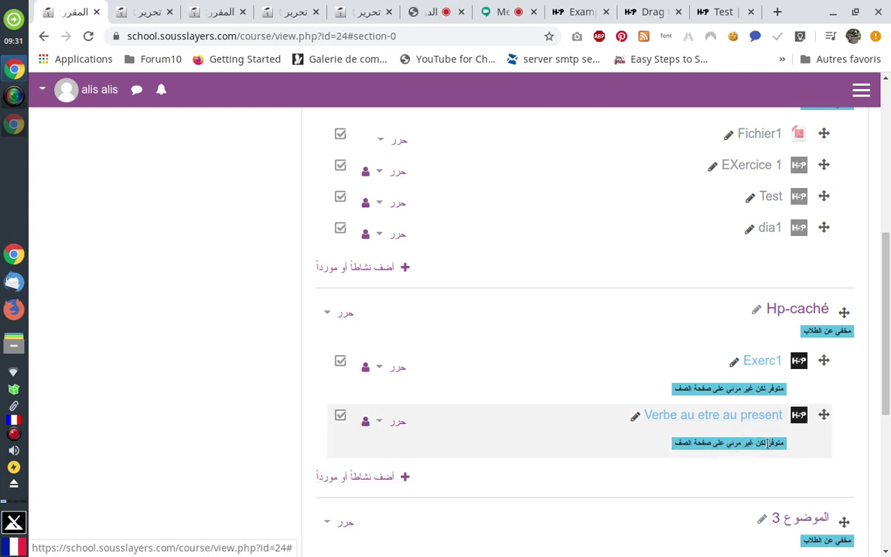
click(379, 422)
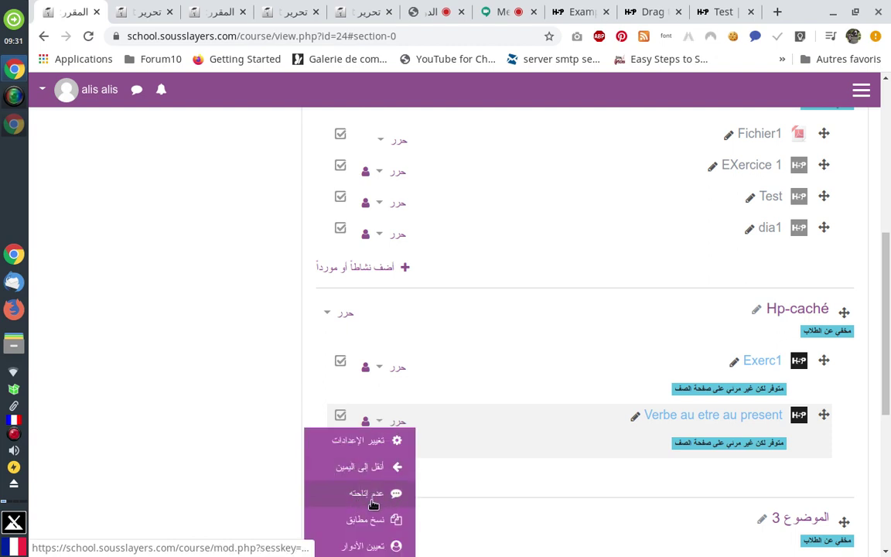
click(261, 418)
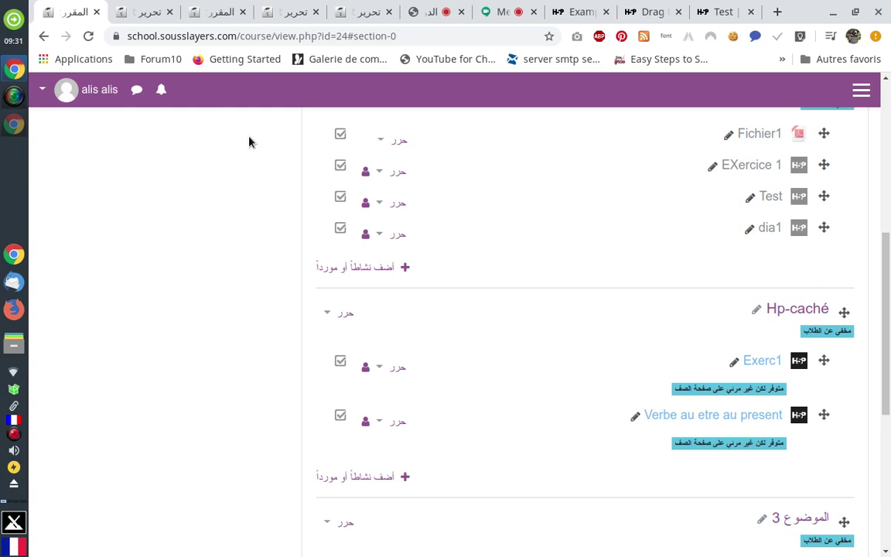
Switch to the H5P Examples and Downloads page and browse the available content types.
click(570, 13)
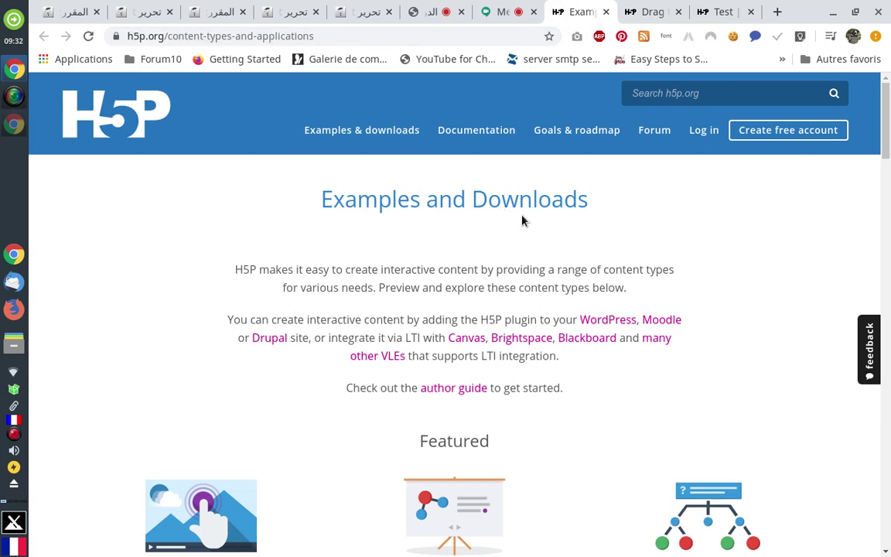
scroll(523, 220, down, 1)
scroll(464, 224, down, 2)
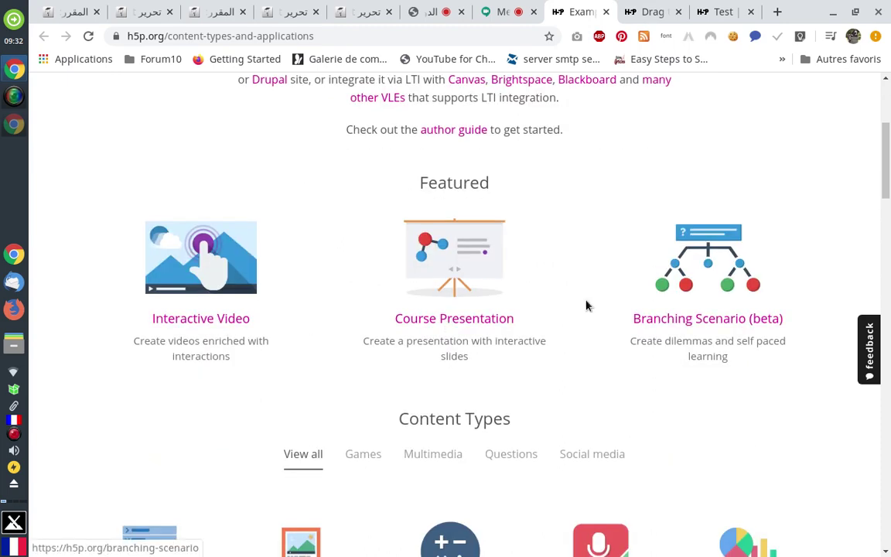
scroll(586, 304, down, 2)
scroll(576, 304, down, 2)
scroll(479, 344, down, 5)
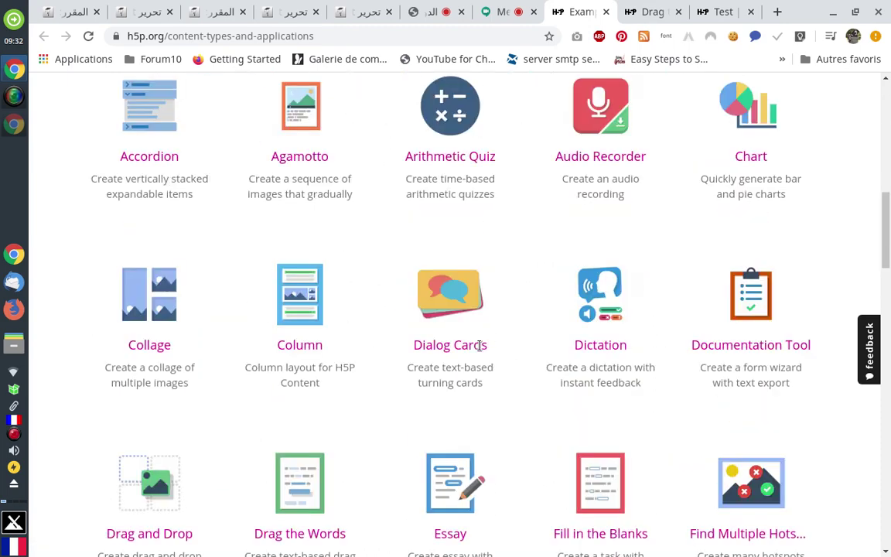
Browse the remaining H5P content types and switch to the Drag the Words page to view its berry colors example.
scroll(479, 346, down, 6)
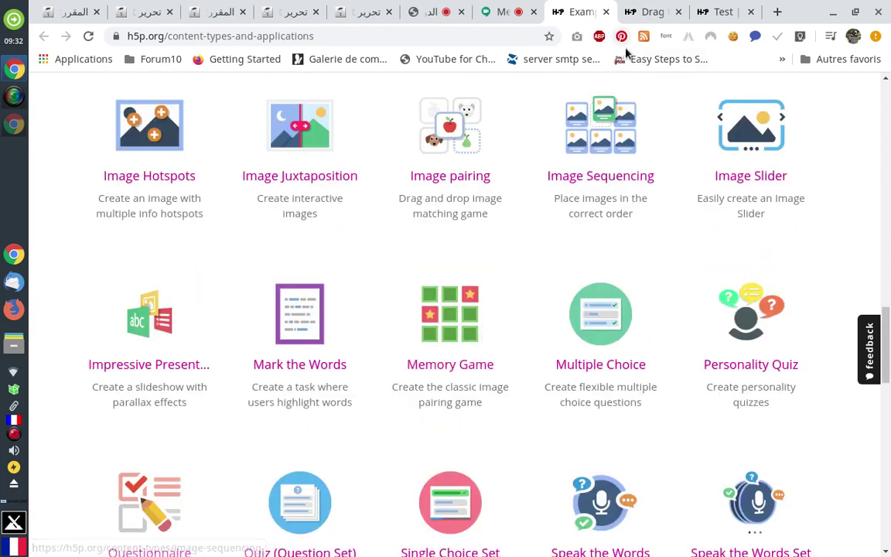
scroll(507, 207, up, 4)
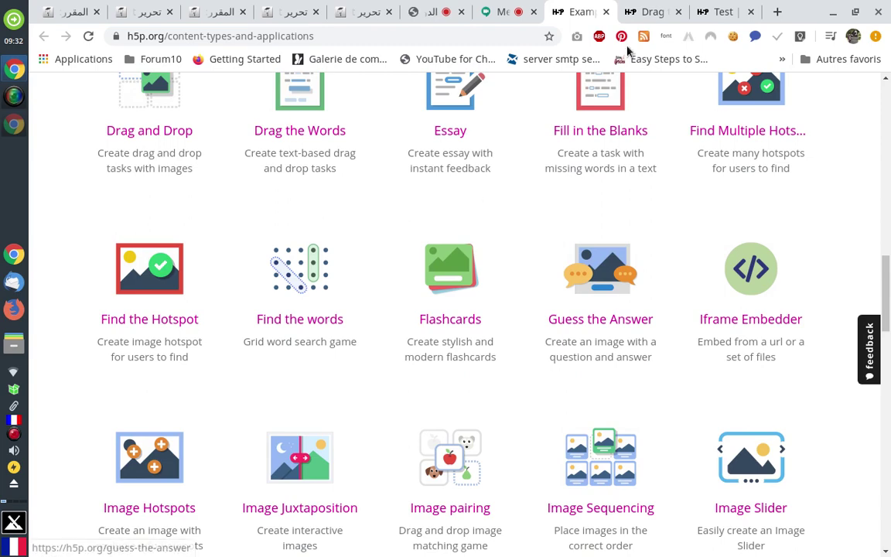
click(646, 11)
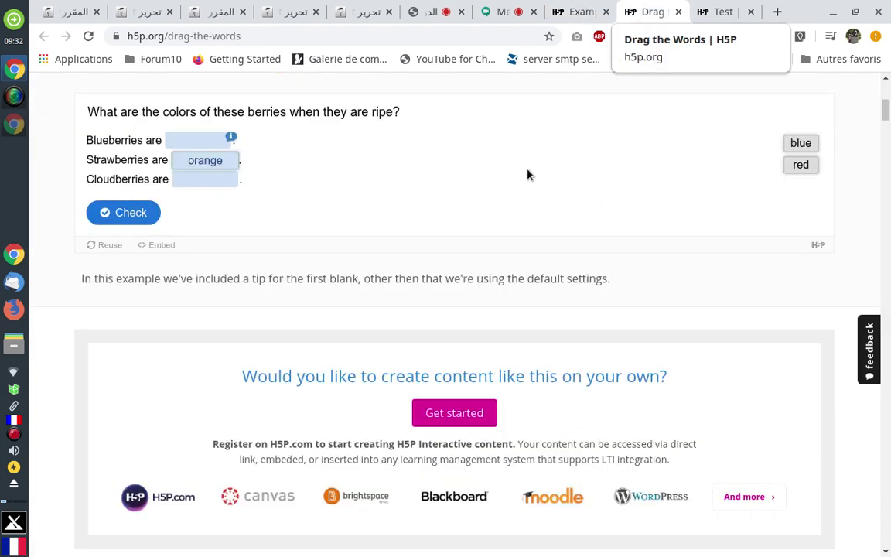
scroll(528, 178, up, 1)
scroll(528, 178, up, 4)
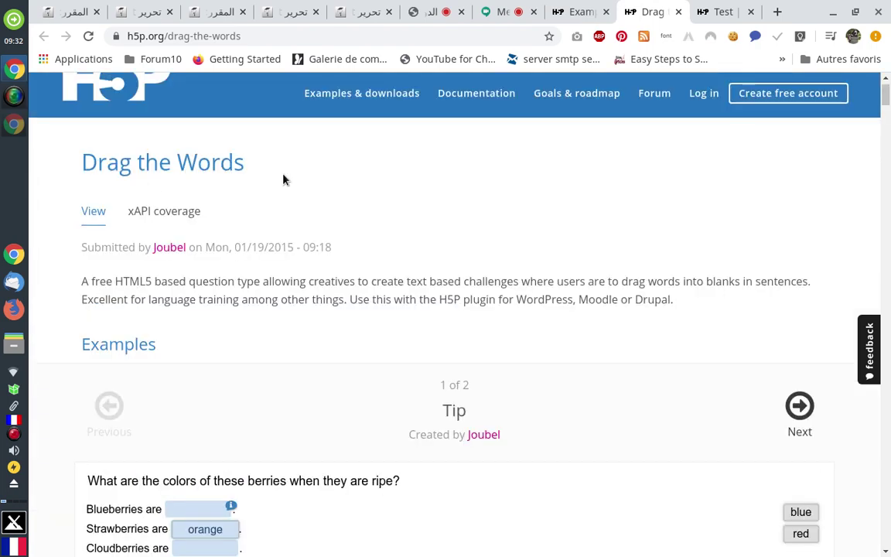
scroll(471, 202, down, 2)
scroll(472, 202, down, 1)
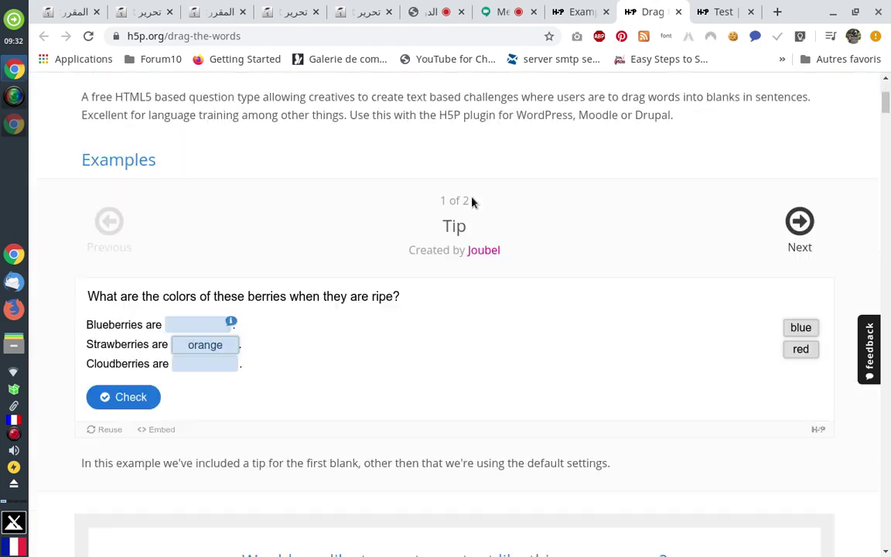
In the Drag the Words example, place blue in the Cloudberries blank and red in the Blueberries blank, and check the answers.
click(798, 331)
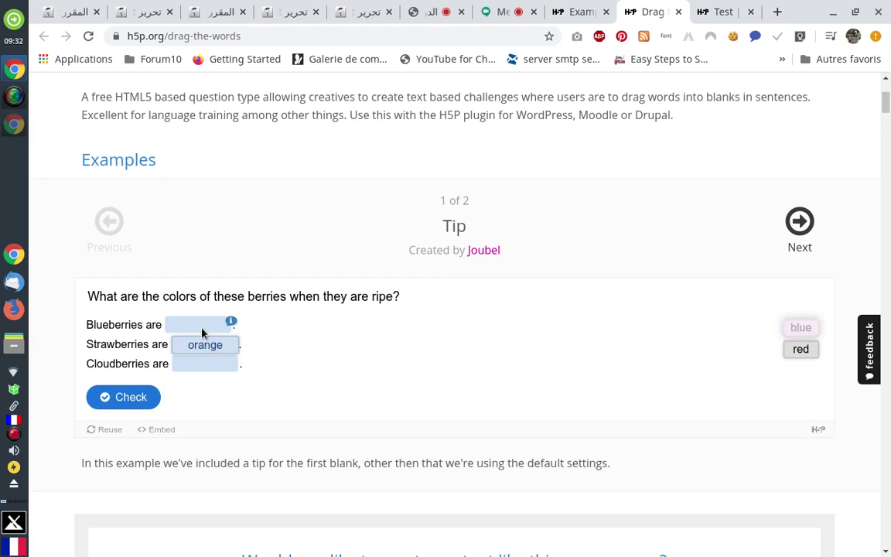
click(205, 365)
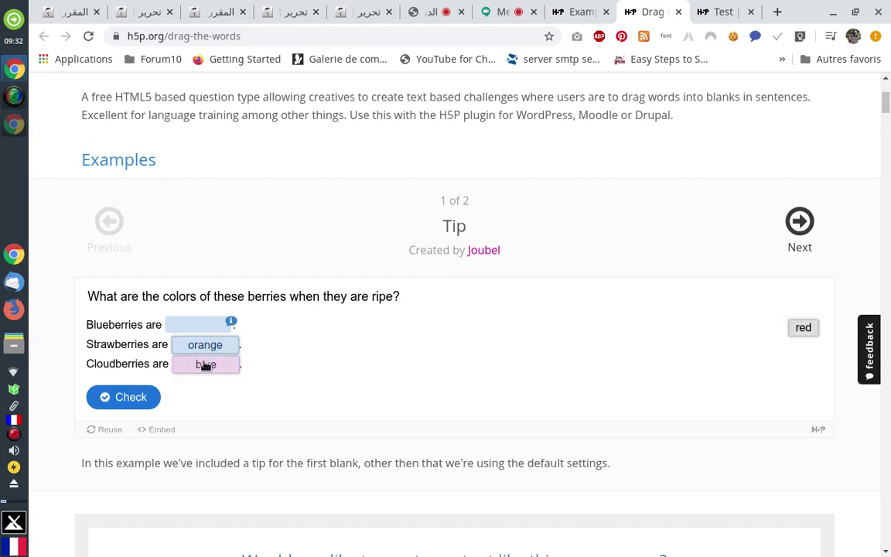
click(803, 328)
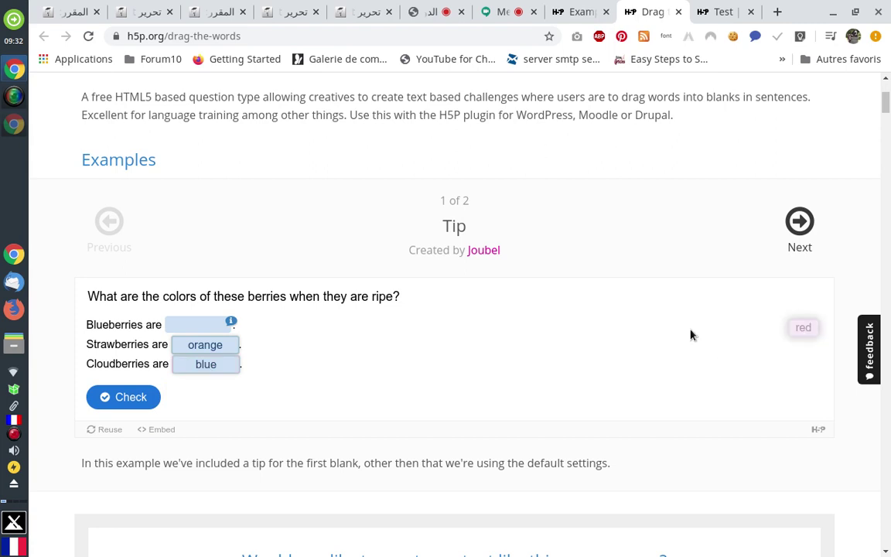
click(184, 330)
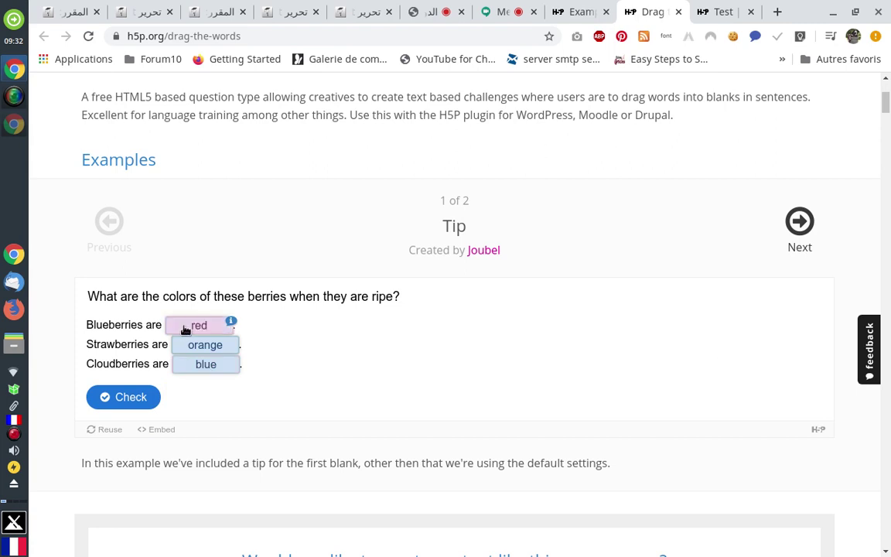
click(126, 396)
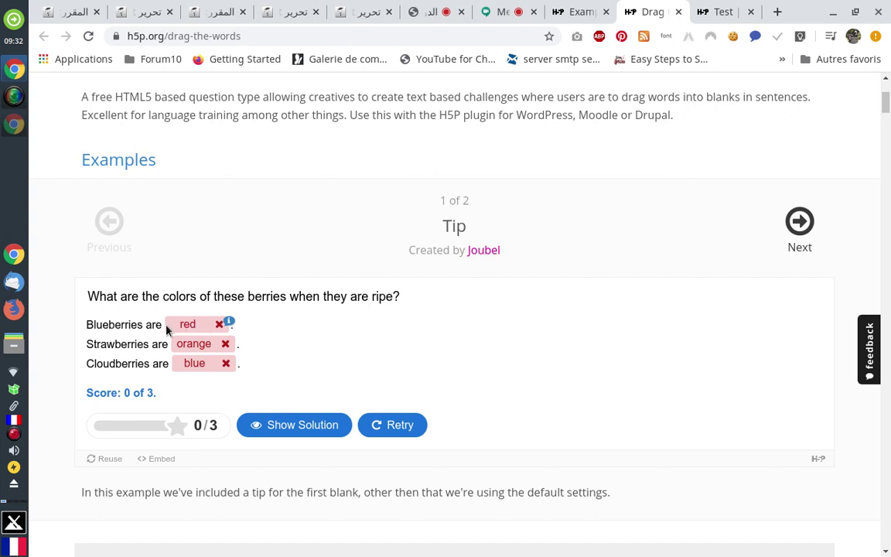
Review the Drag the Words page alongside the H5P content types list and return to the checked berry example.
scroll(286, 153, up, 2)
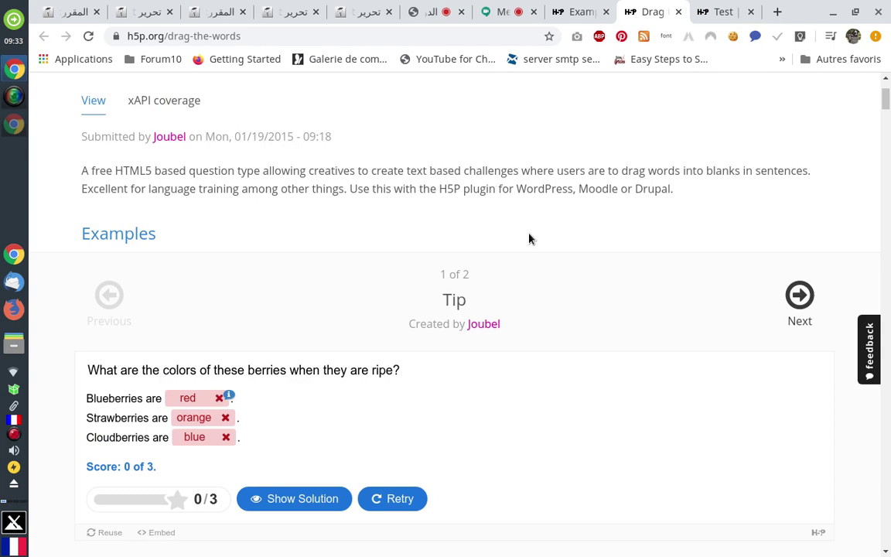
click(559, 12)
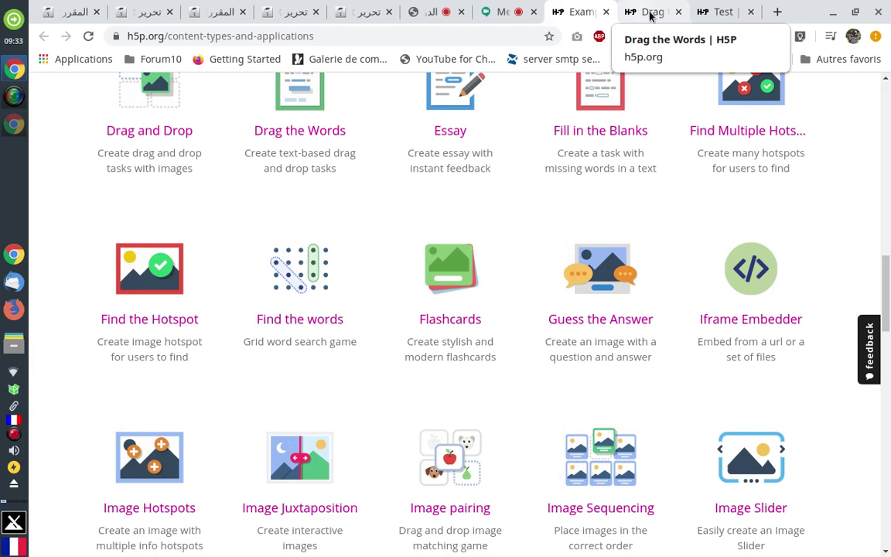
click(649, 17)
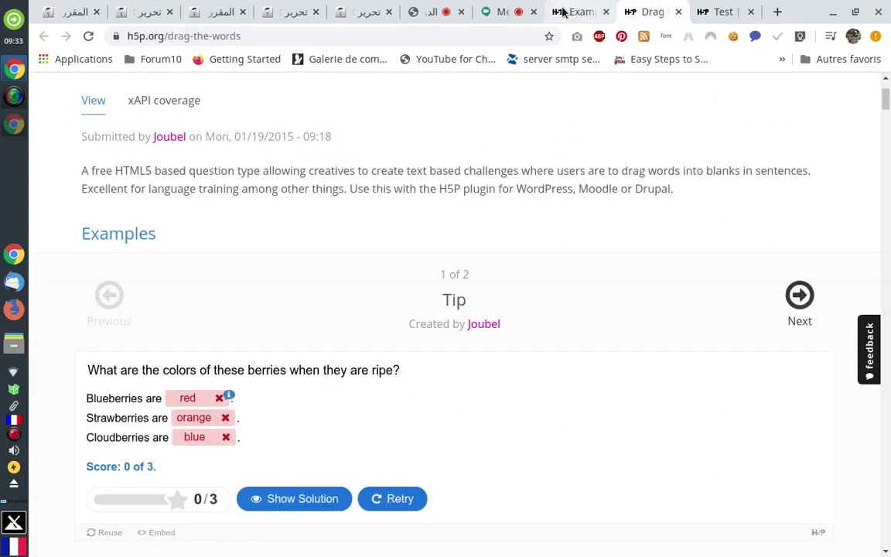
click(562, 12)
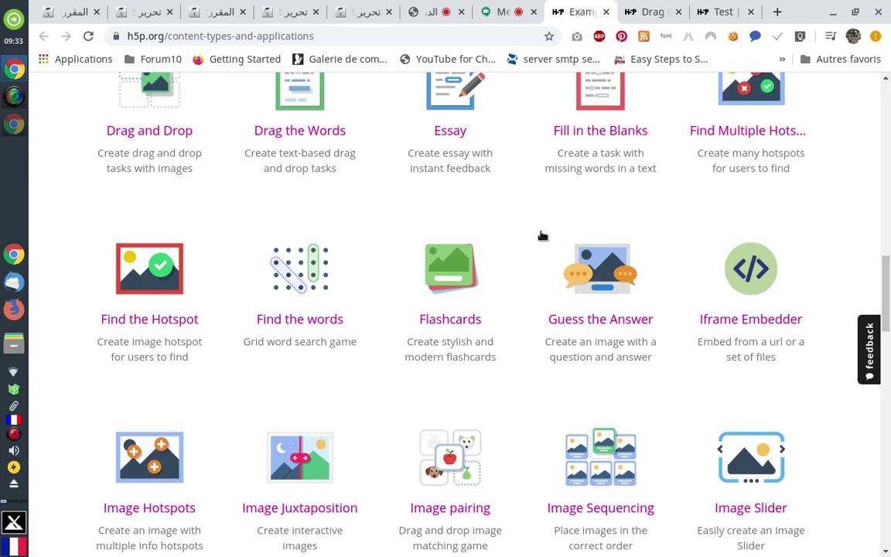
scroll(541, 236, down, 5)
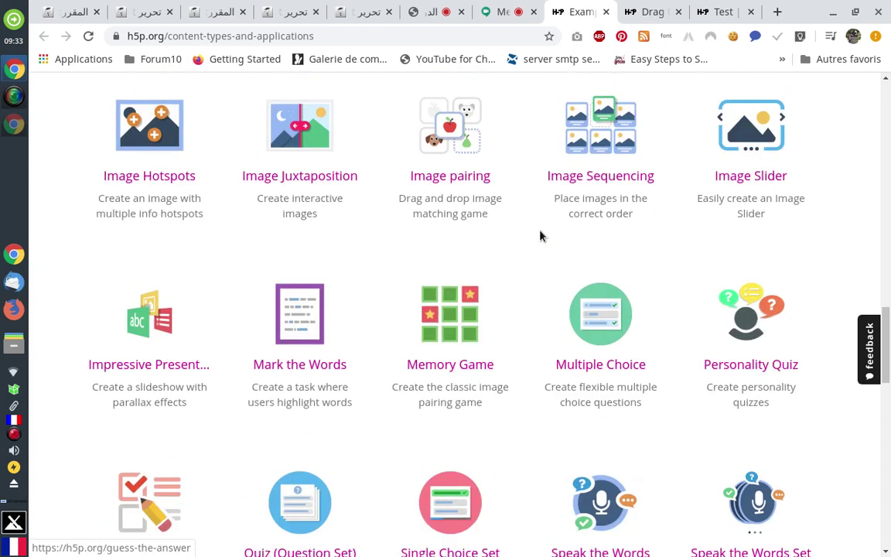
click(646, 12)
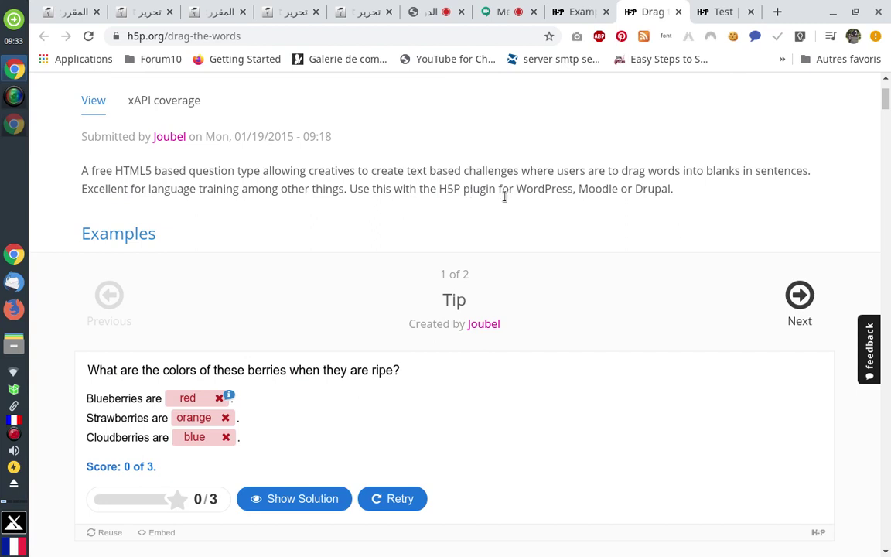
scroll(506, 186, down, 2)
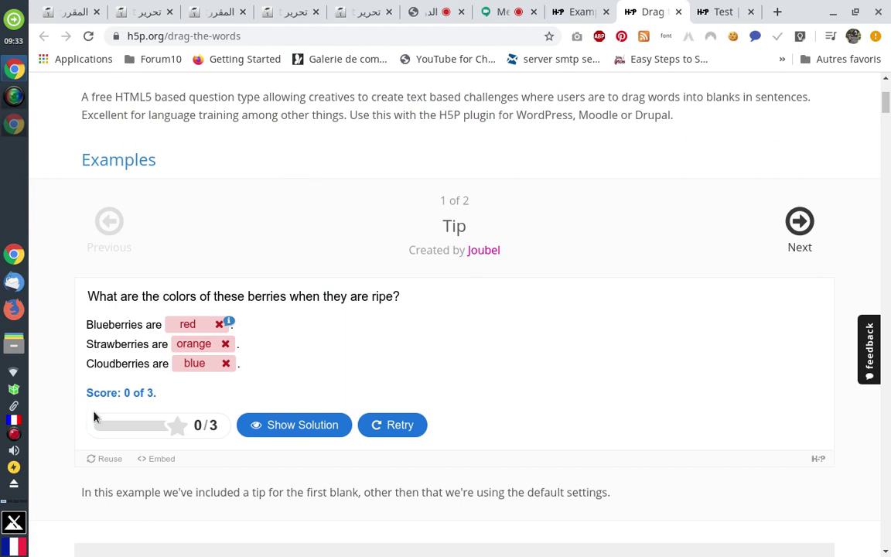
Admit the participant waiting to join the Google Meet call and return to the Drag the Words page.
click(507, 13)
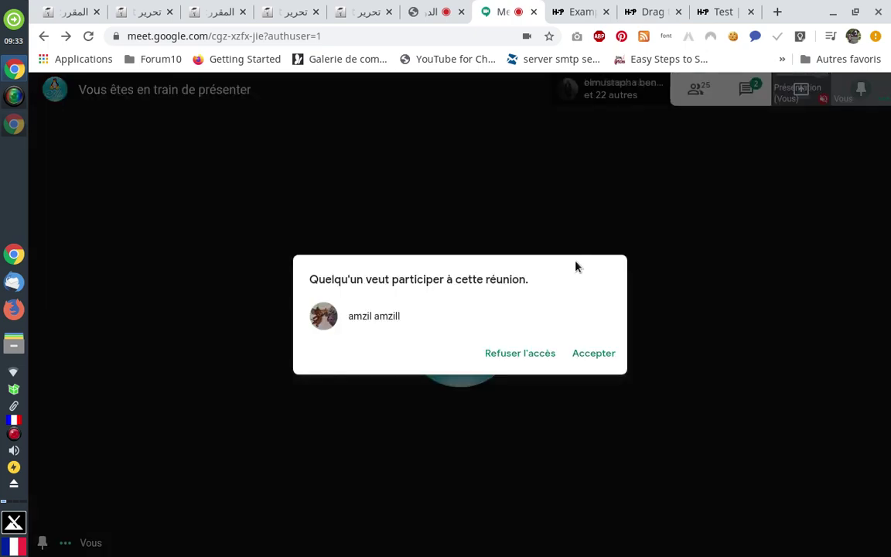
click(594, 355)
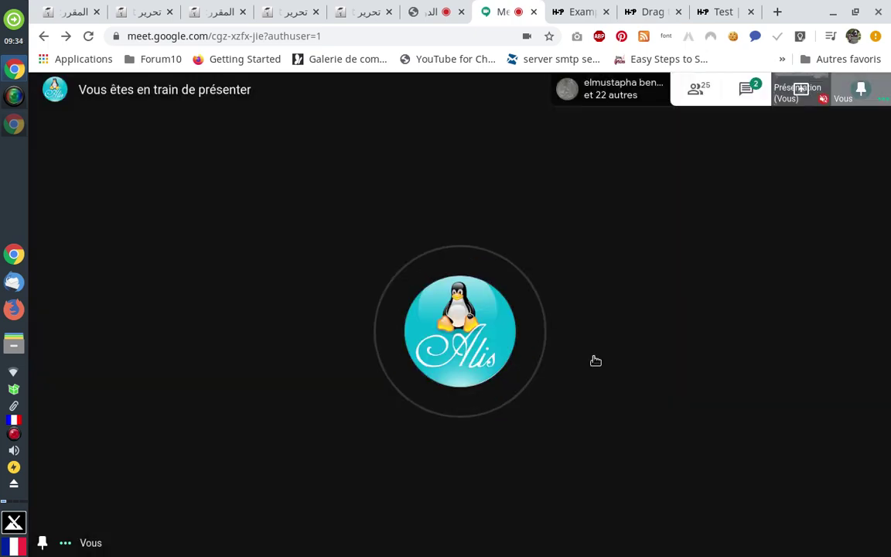
click(646, 13)
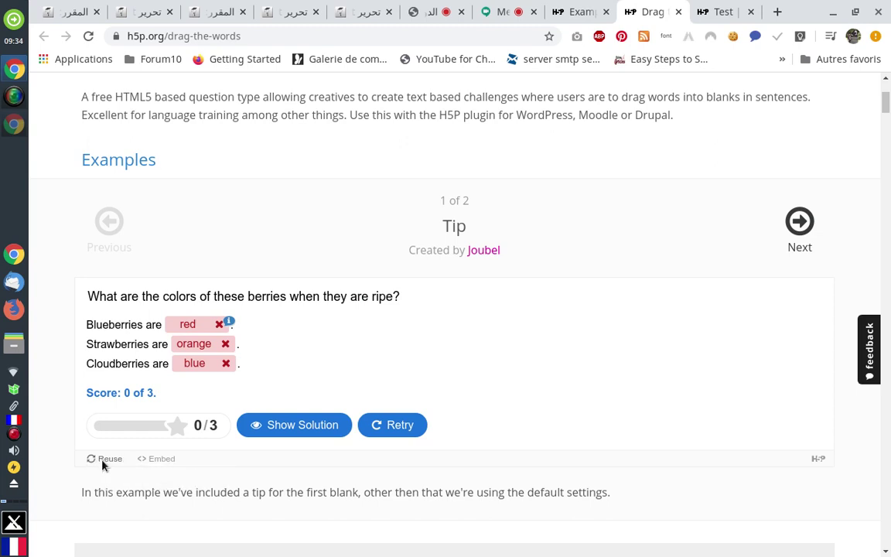
Download the berry example for reuse as drag-the-words-1399.h5p in the Téléchargements folder.
click(104, 461)
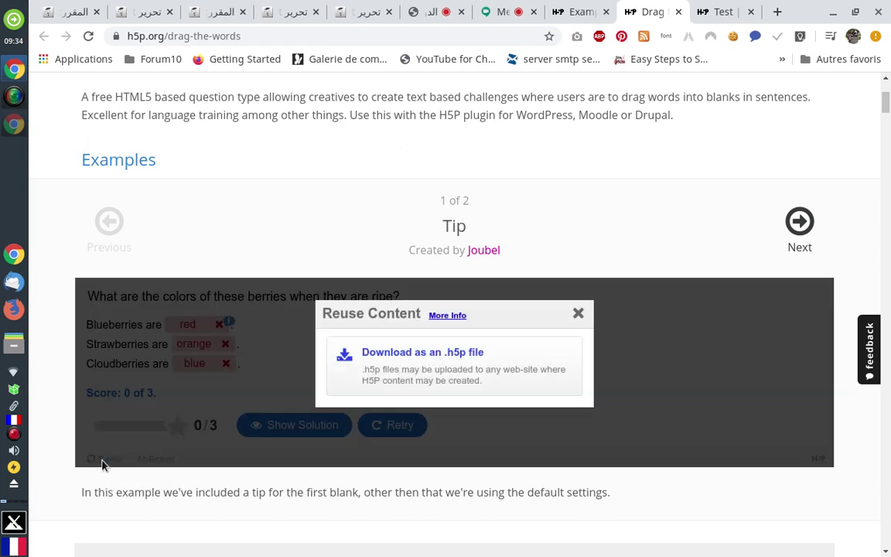
click(455, 361)
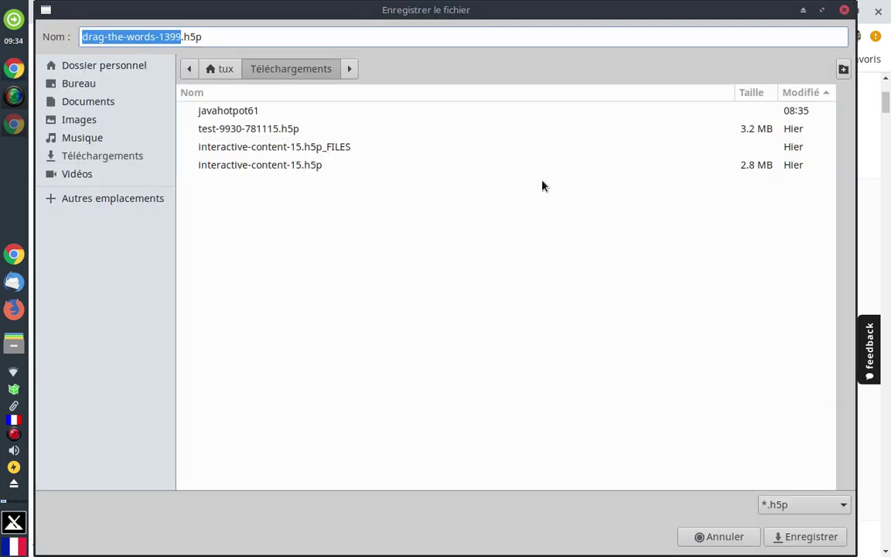
click(790, 536)
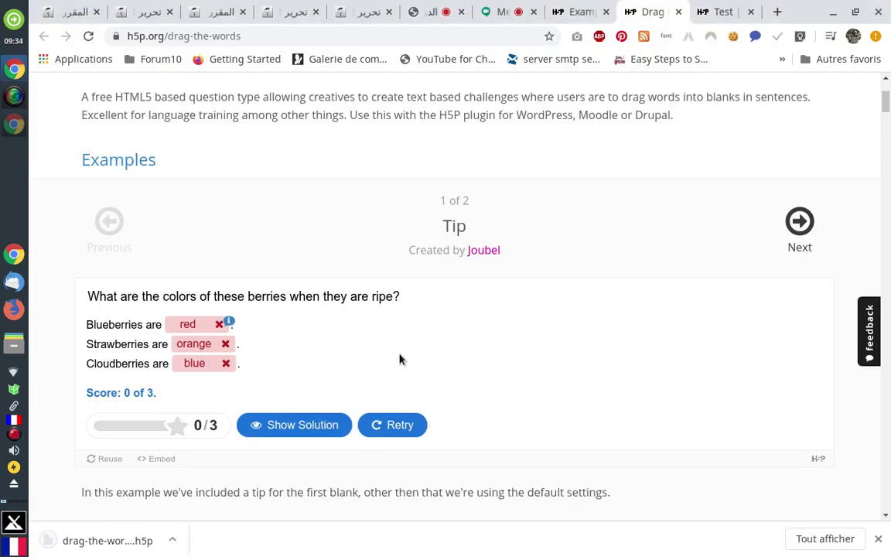
In the Moodle form for adding an H5P activity, select drag-the-words-1399.h5p from Téléchargements as the content file to upload.
click(73, 12)
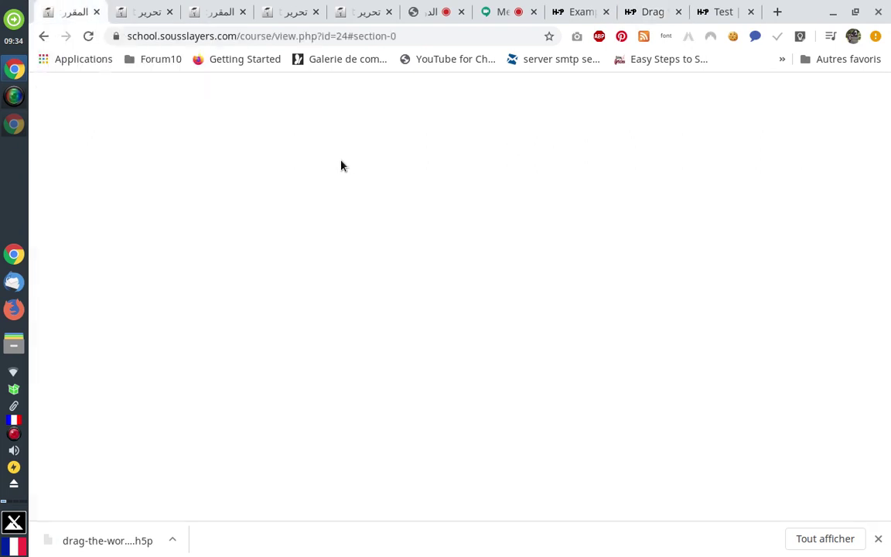
click(144, 13)
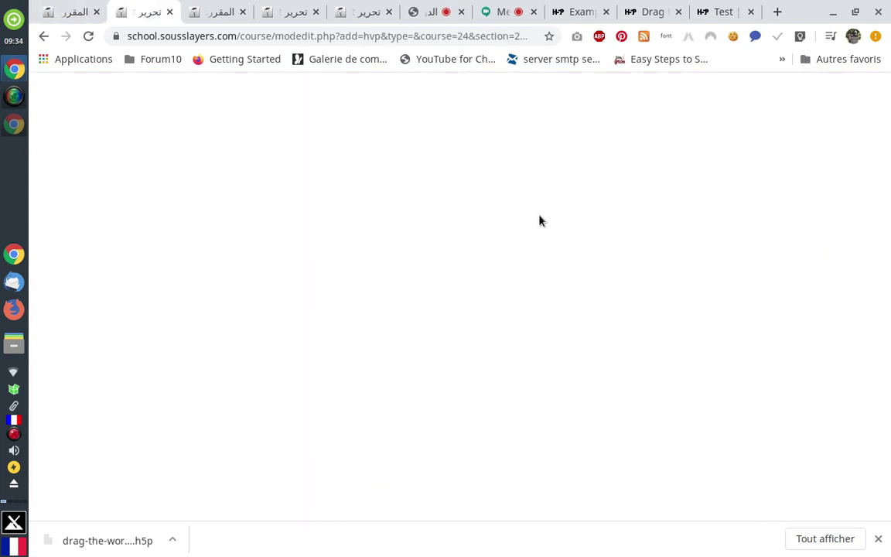
scroll(748, 330, down, 5)
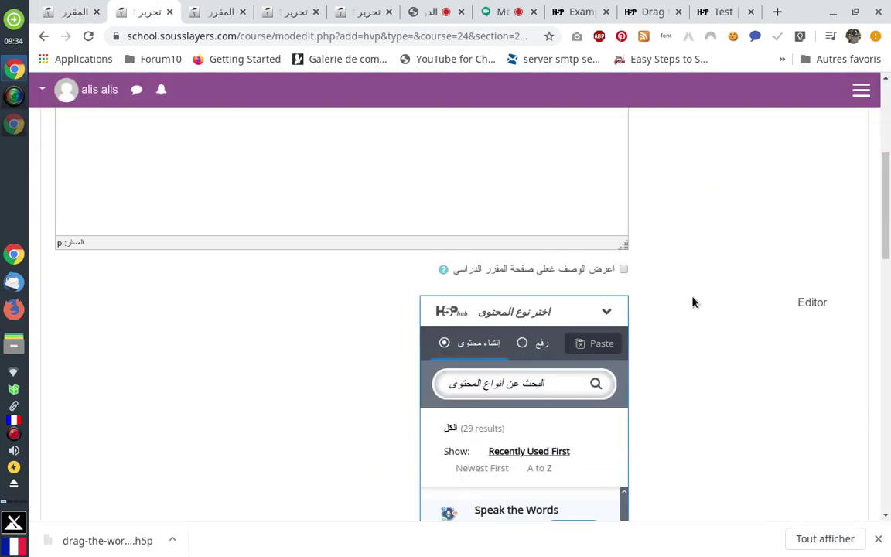
scroll(692, 301, down, 2)
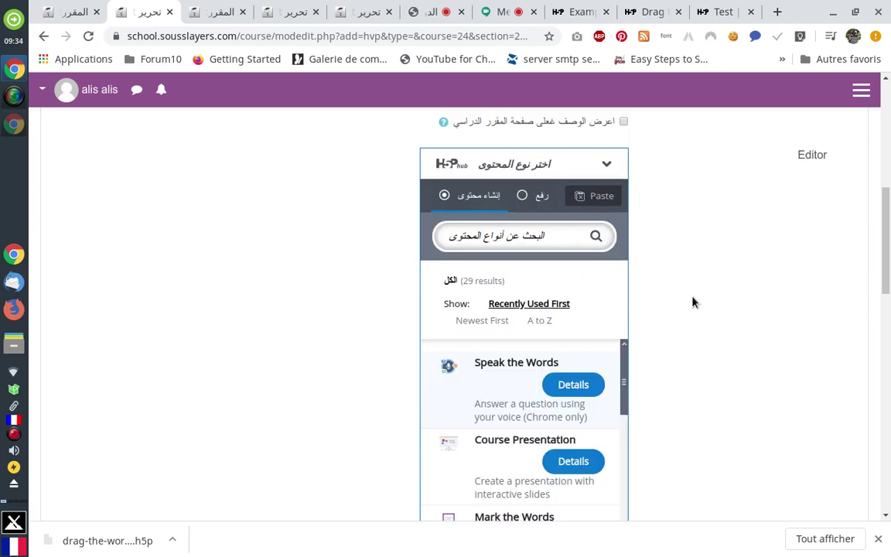
scroll(692, 302, down, 2)
scroll(690, 306, up, 1)
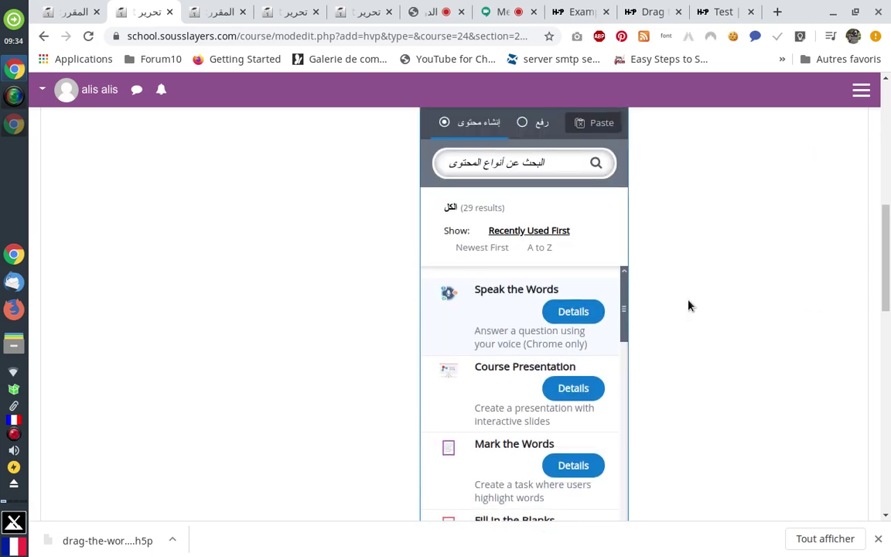
scroll(688, 305, up, 2)
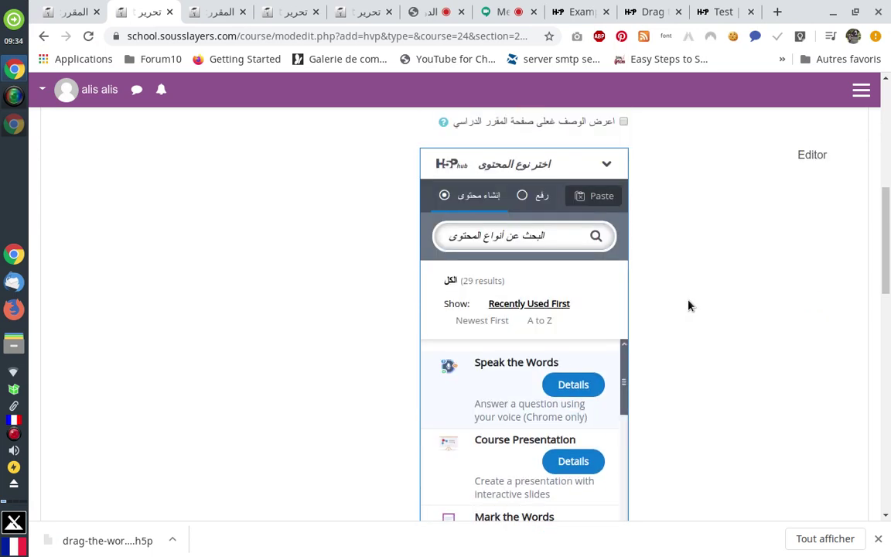
click(522, 196)
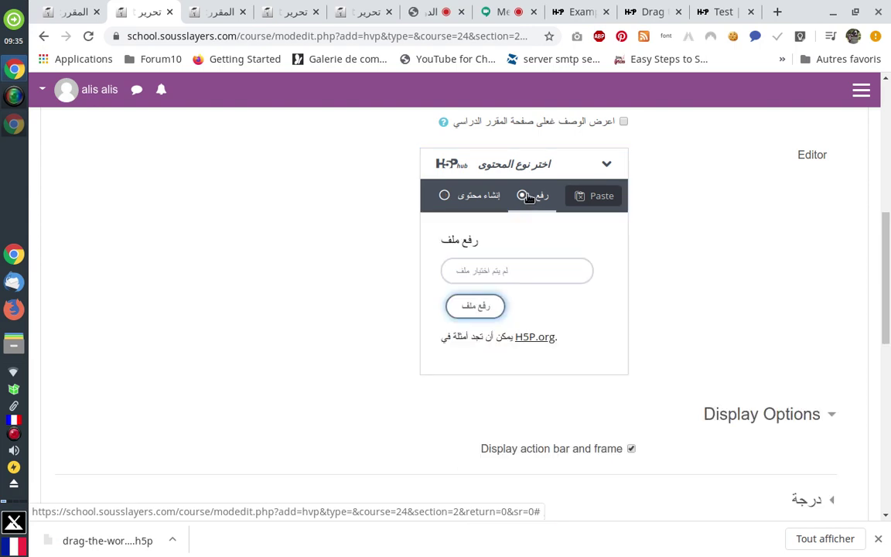
click(494, 273)
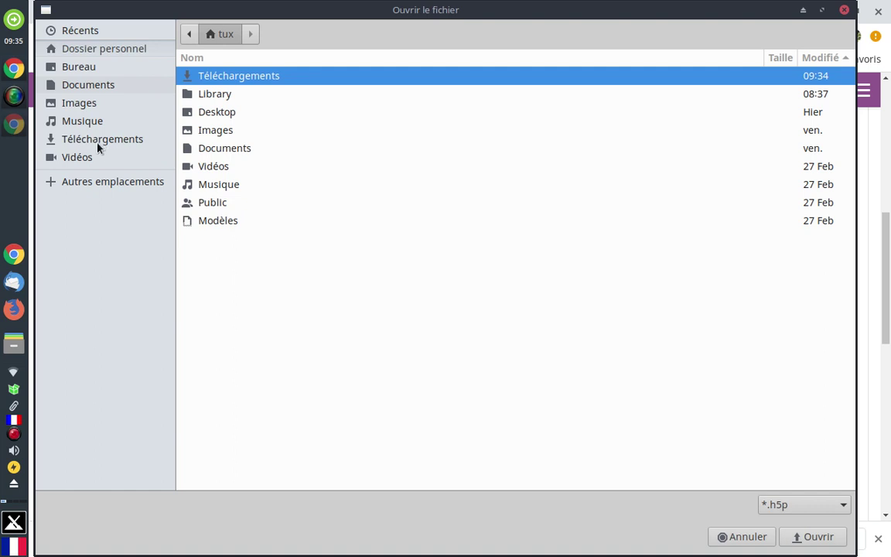
click(100, 141)
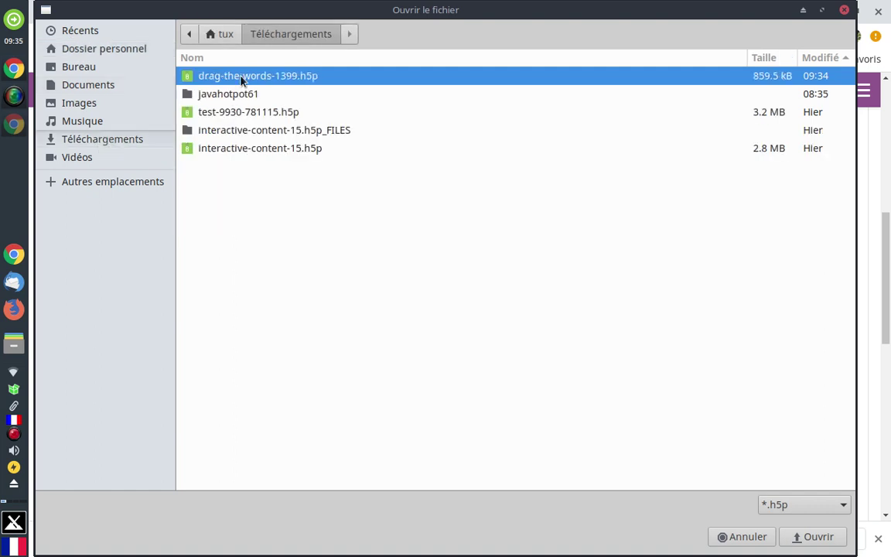
click(808, 536)
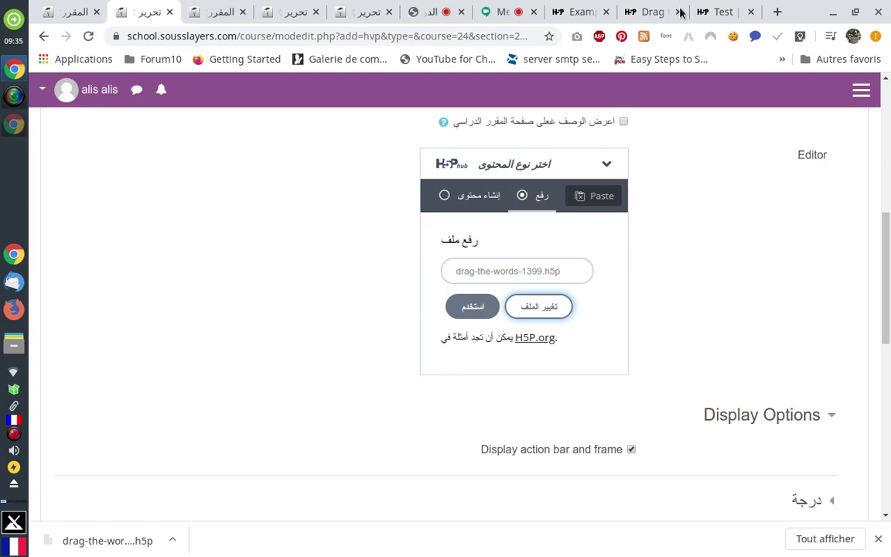
Admit the participant waiting to join the Google Meet call.
click(652, 13)
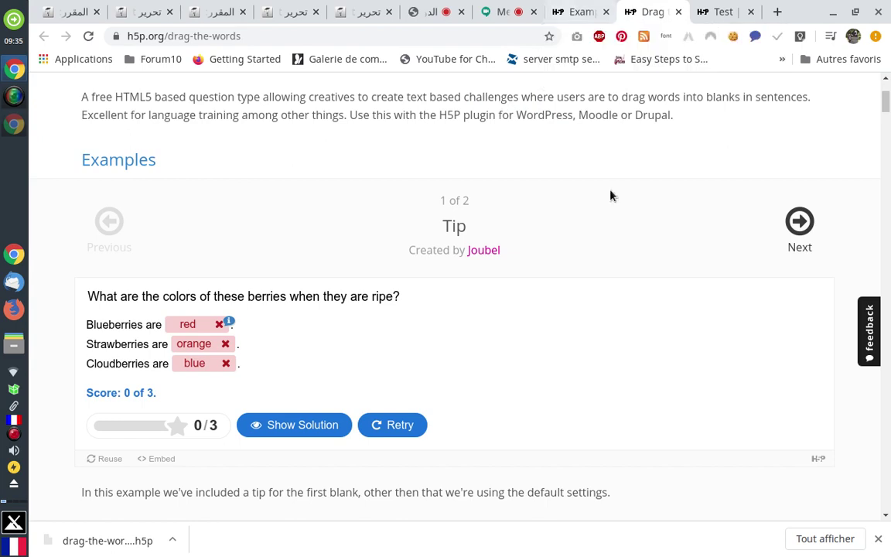
click(502, 11)
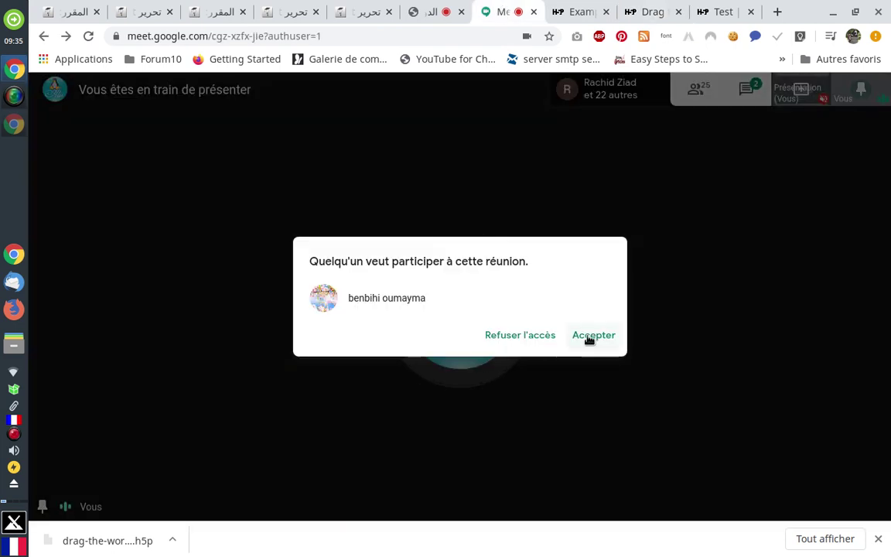
click(591, 337)
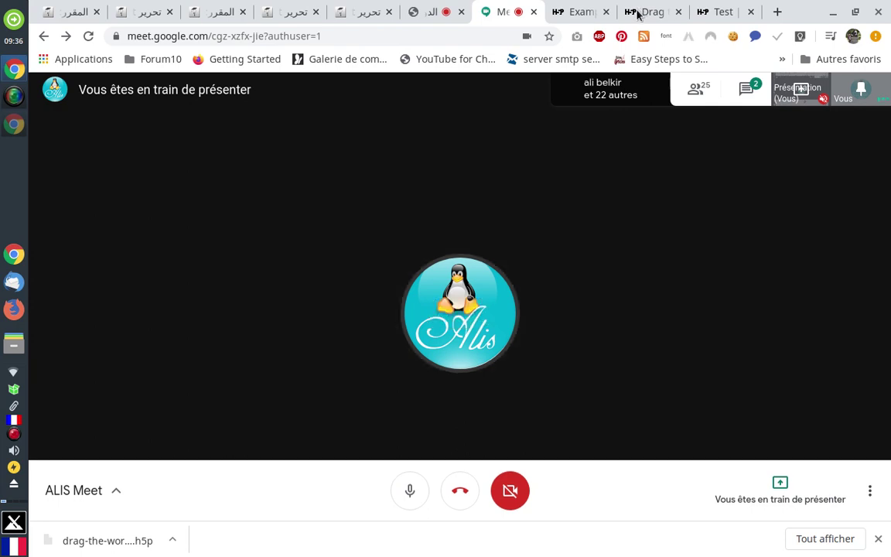
Show the reuse option of the berry example on the Drag the Words page, dismiss it, and close that page.
click(636, 15)
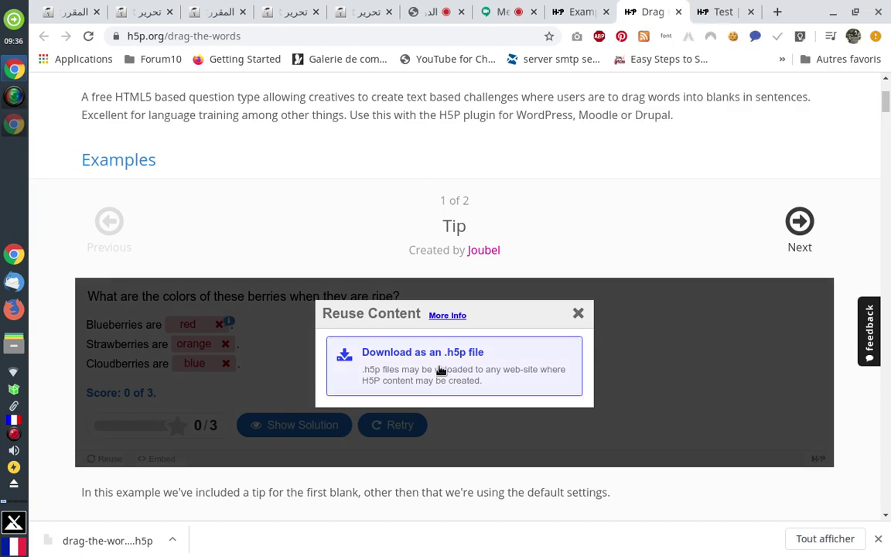
click(579, 315)
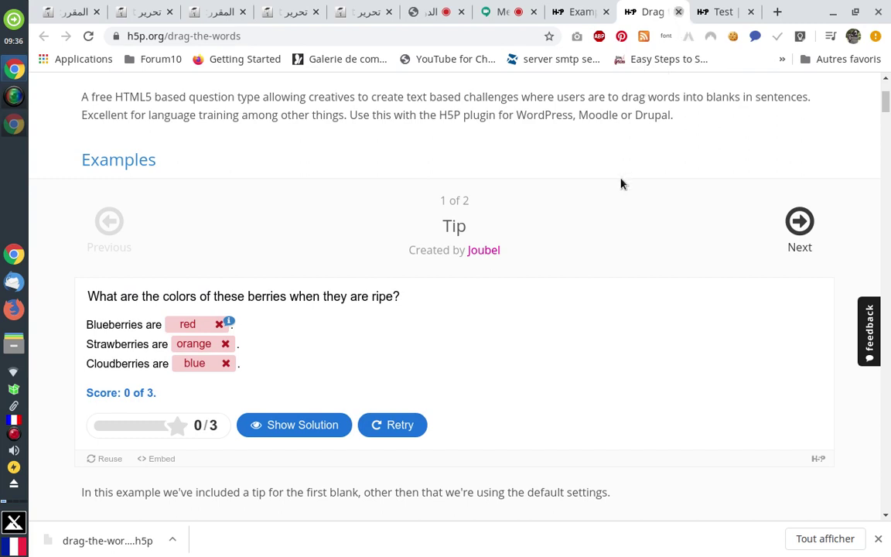
key(ctrl+w)
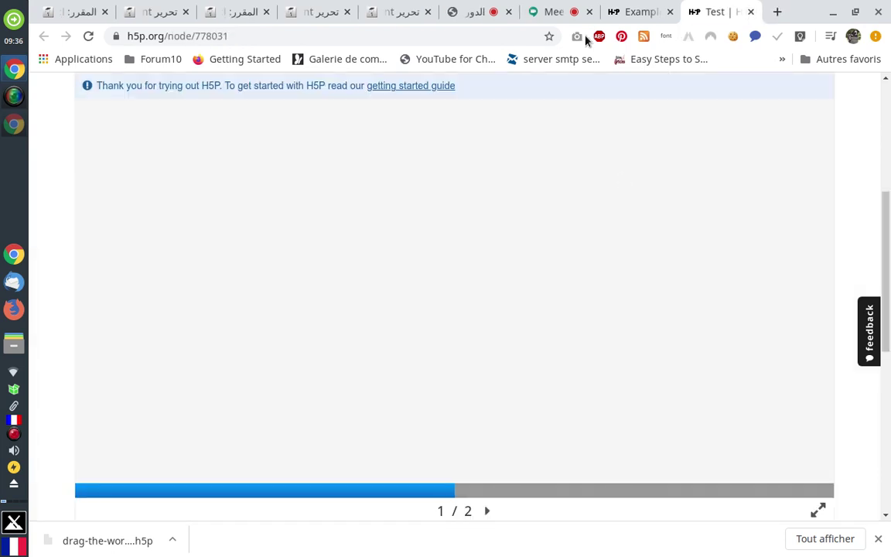
Browse the H5P content types list down to its last entries and back up to Drag and Drop.
click(624, 12)
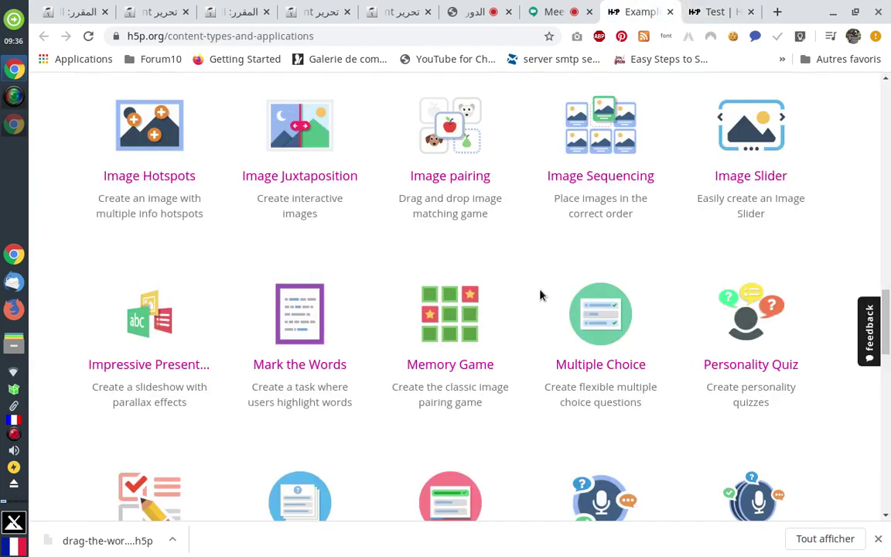
scroll(538, 283, down, 3)
scroll(537, 275, down, 5)
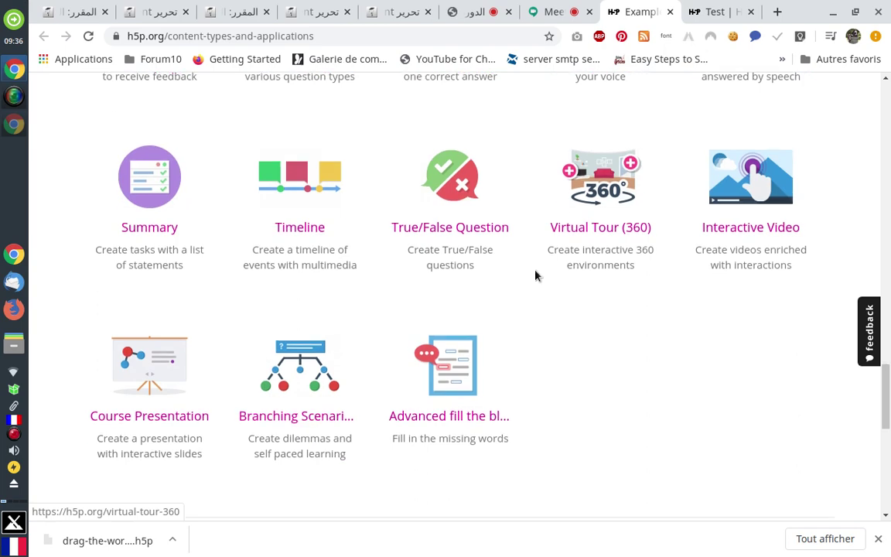
scroll(535, 275, up, 6)
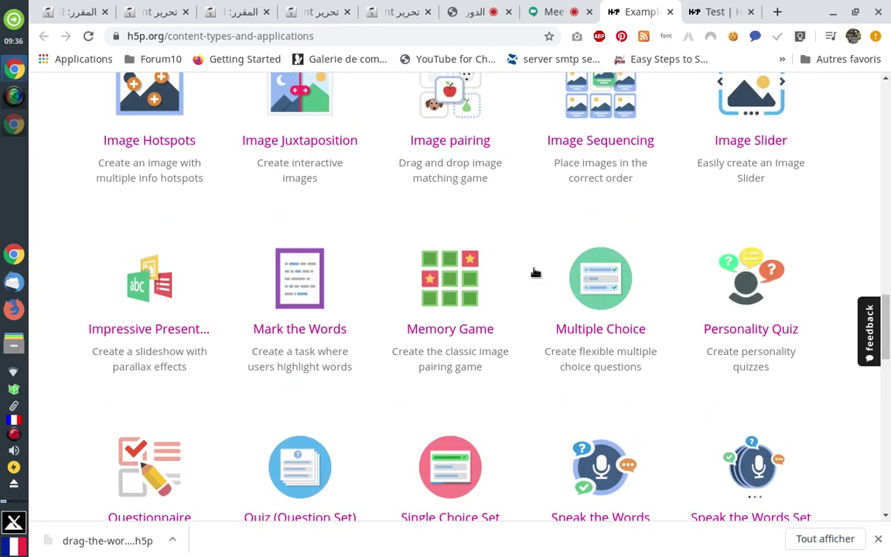
scroll(535, 272, up, 3)
scroll(532, 271, up, 3)
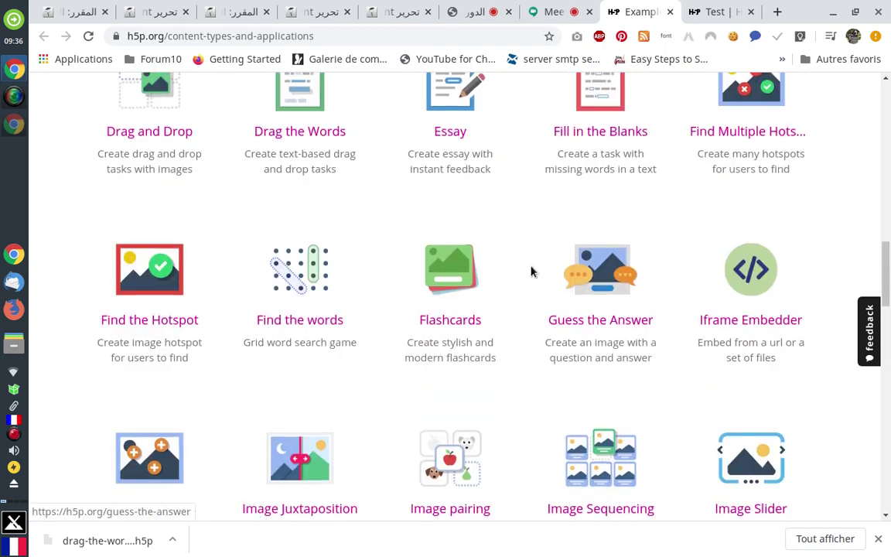
Open the chat of the Google Meet call and return to the H5P content types list.
click(550, 12)
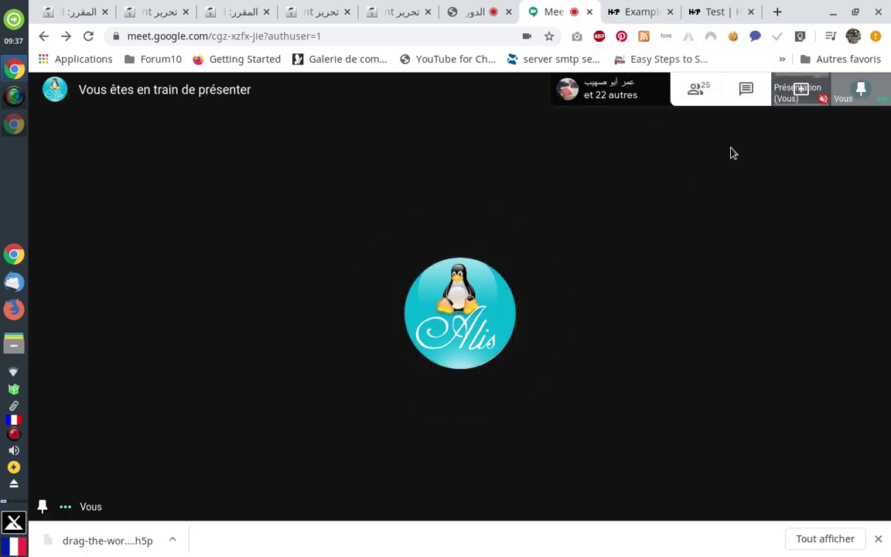
click(745, 97)
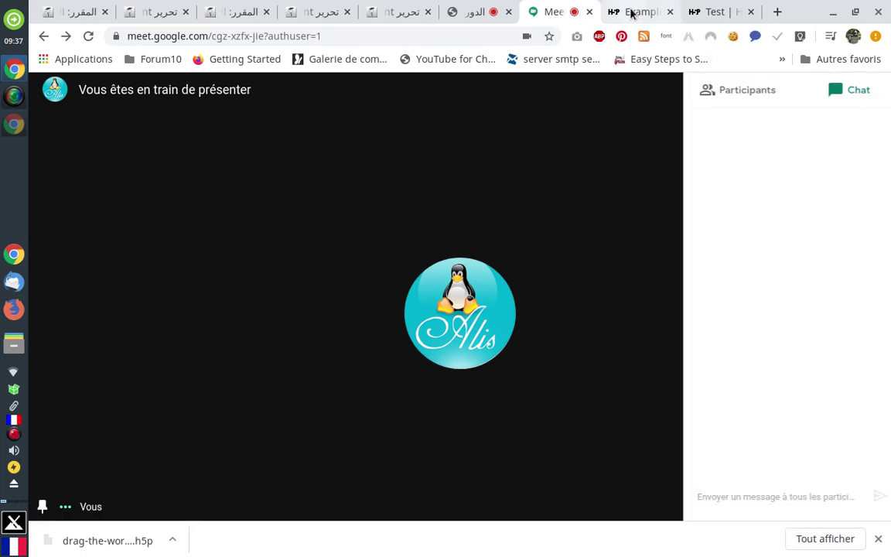
click(631, 13)
Review the Examples and Downloads page from its introduction to the first content types, and dismiss the browser's download bar.
scroll(537, 168, up, 2)
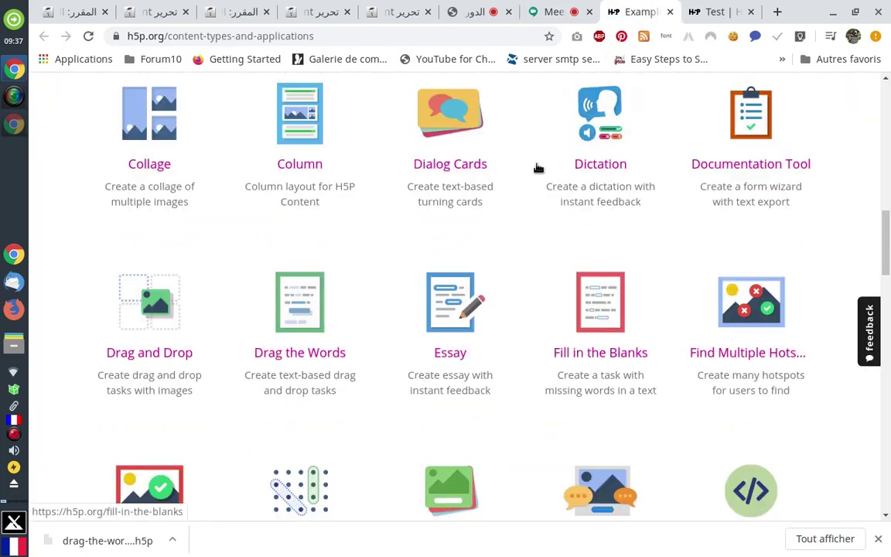
scroll(538, 169, up, 8)
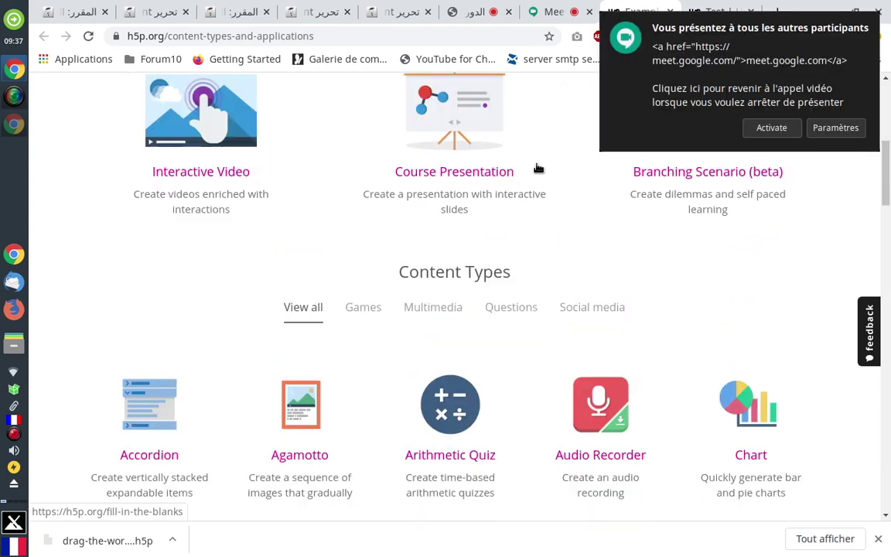
scroll(538, 168, up, 3)
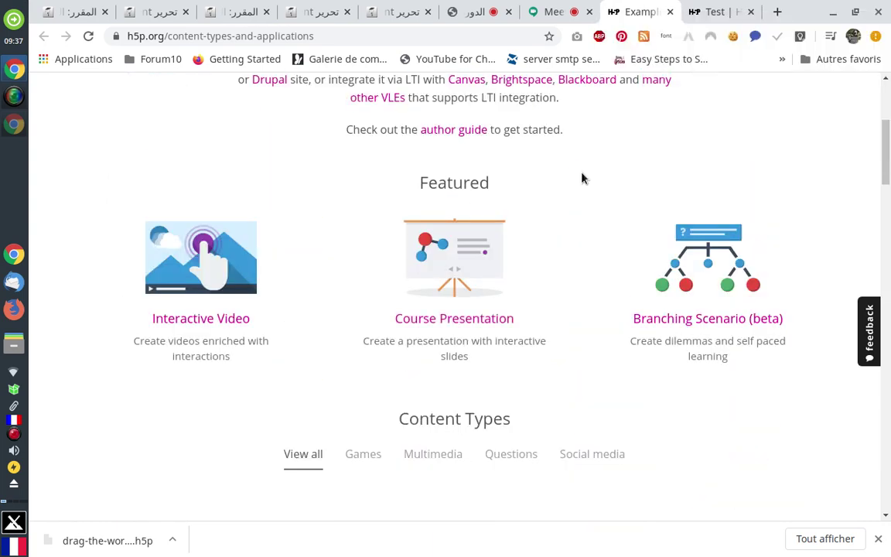
scroll(581, 178, up, 4)
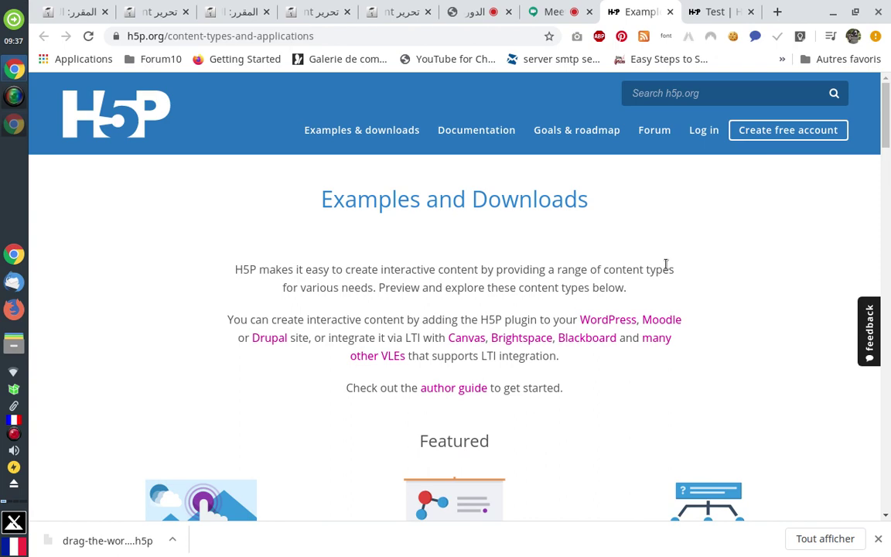
scroll(668, 263, down, 4)
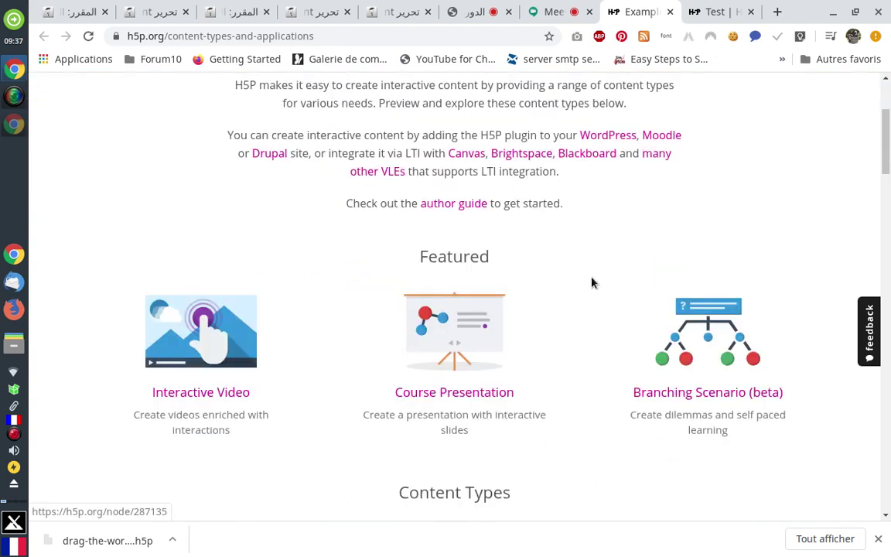
scroll(591, 282, down, 5)
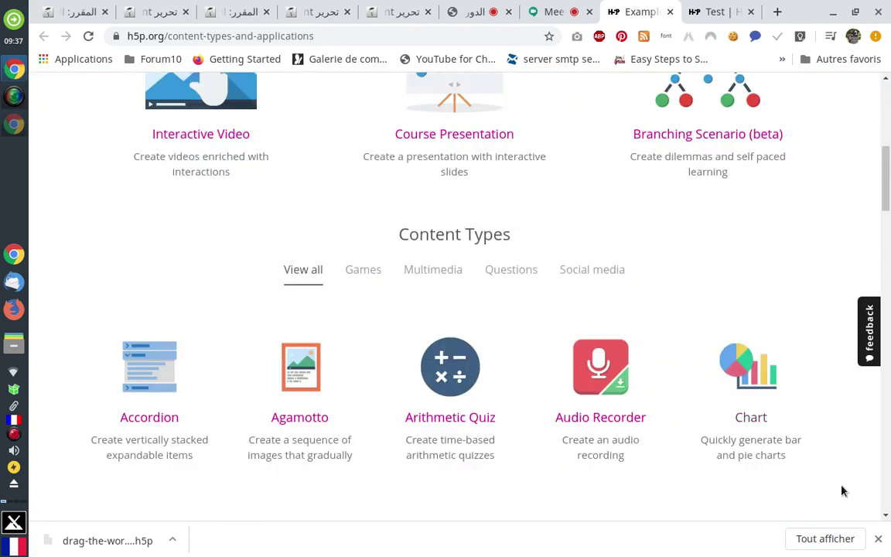
click(877, 538)
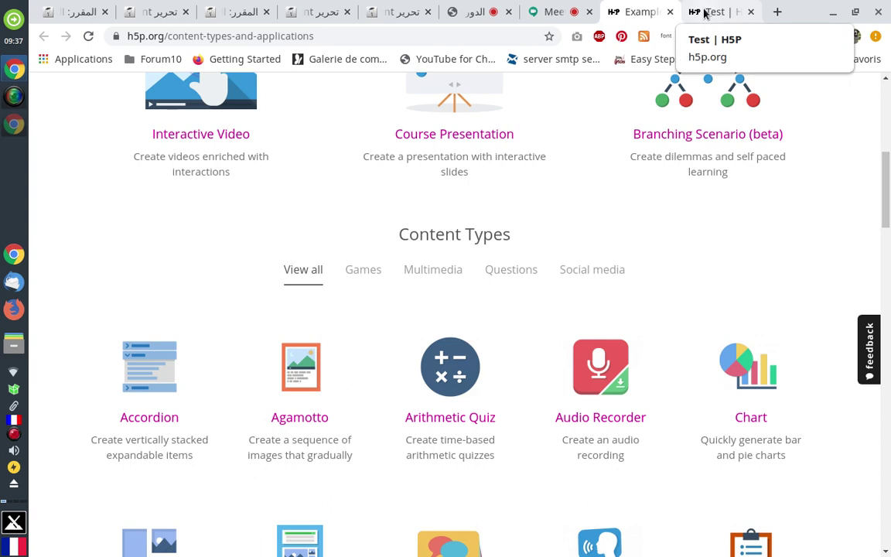
Examine the Test content page on H5P.org and view its Reuse Content option, closing it without downloading.
key(ctrl+Tab)
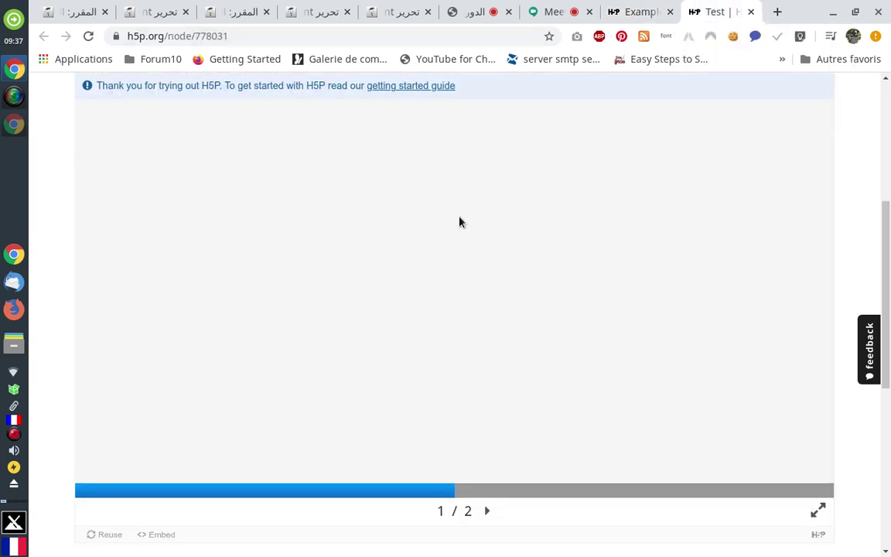
scroll(459, 221, up, 1)
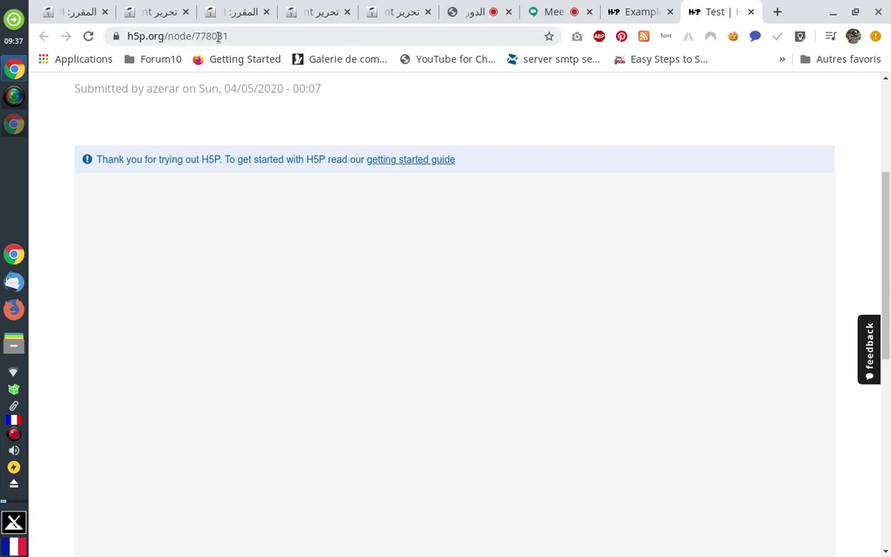
scroll(455, 160, down, 1)
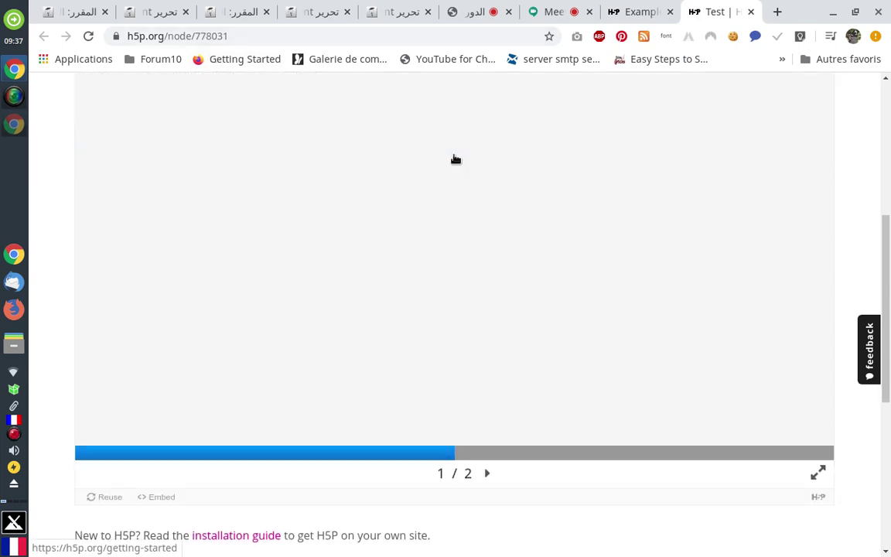
scroll(456, 159, down, 1)
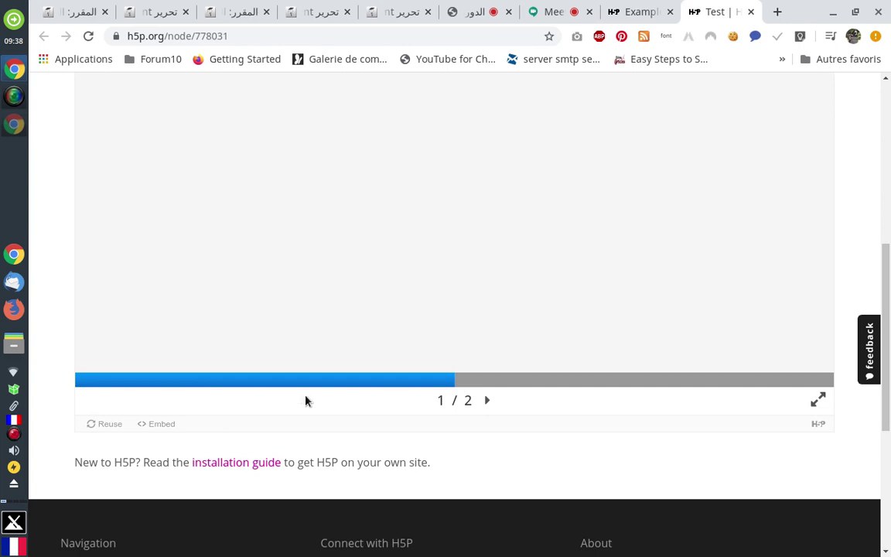
click(100, 425)
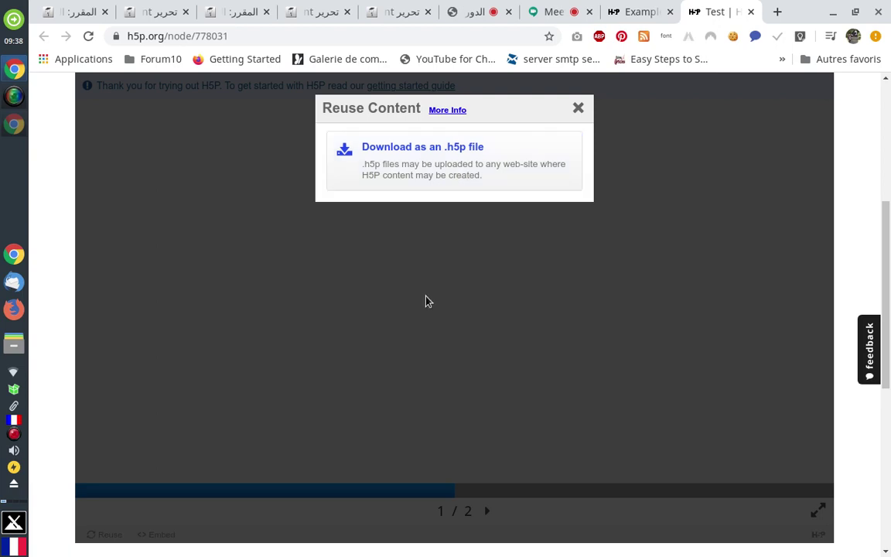
click(578, 110)
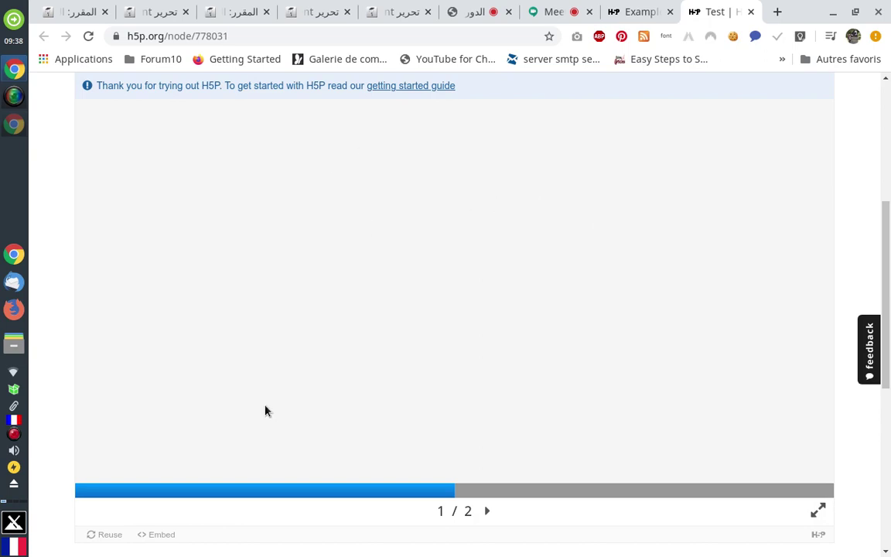
View the Test content's embed code and its option for downloading as an .h5p file, dismissing both.
click(153, 538)
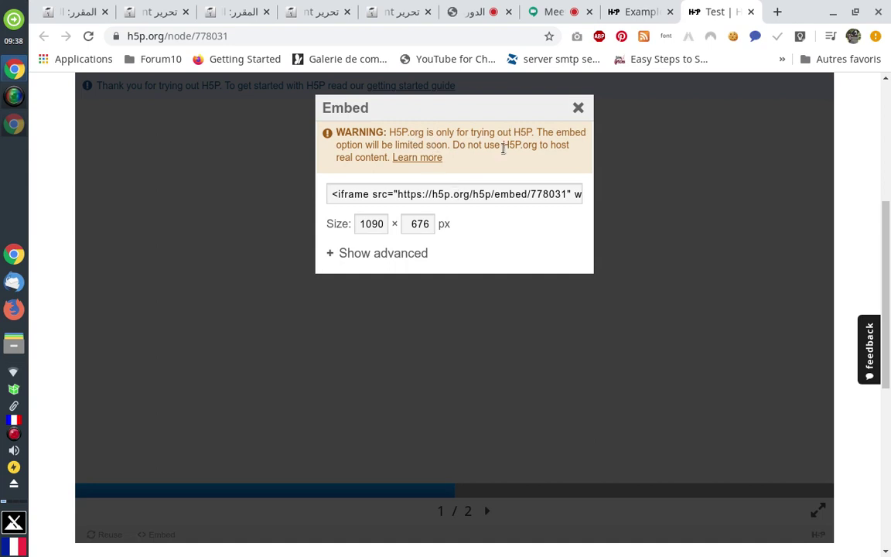
click(579, 109)
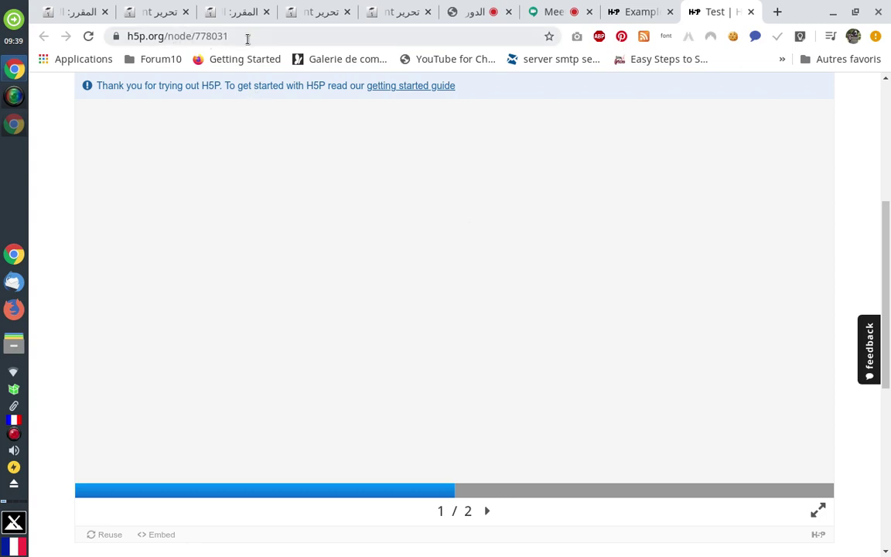
click(98, 534)
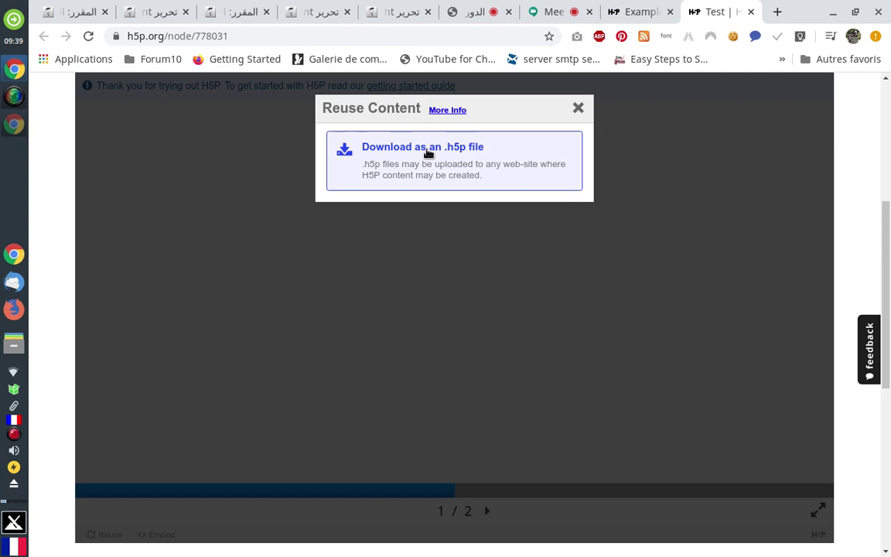
click(577, 108)
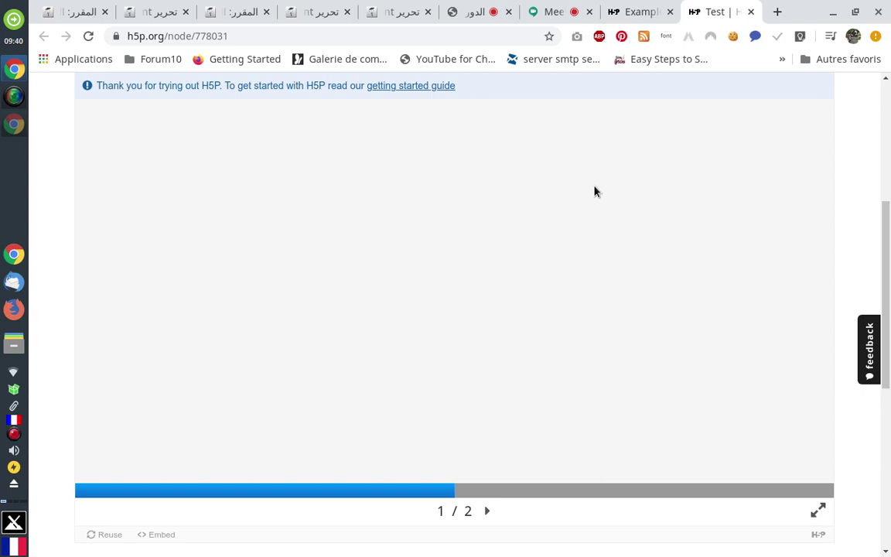
Read the Google Meet chat messages, revisit the Test content page, and return to the H5P content types list.
click(635, 15)
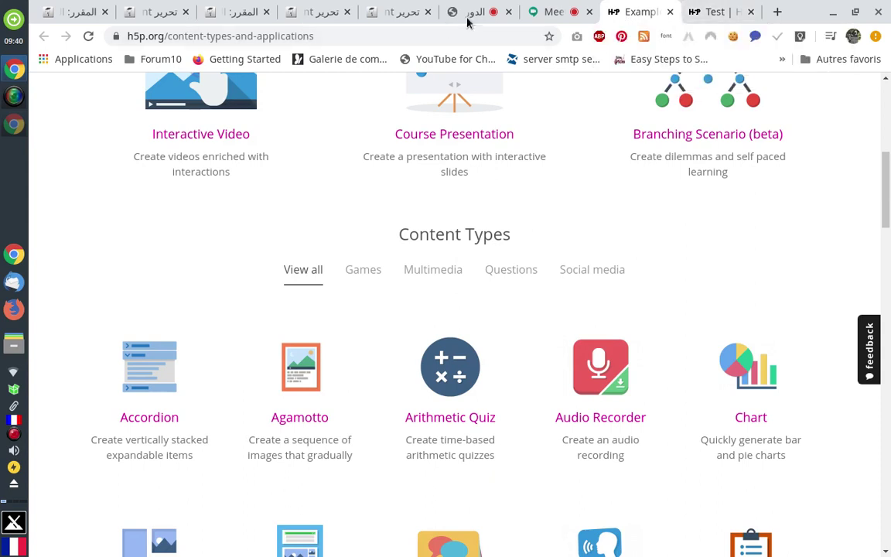
click(551, 14)
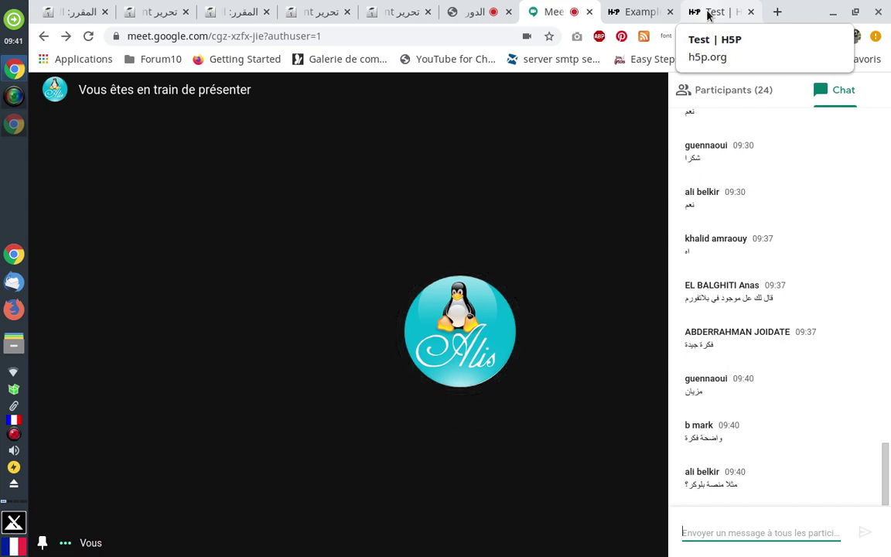
click(709, 16)
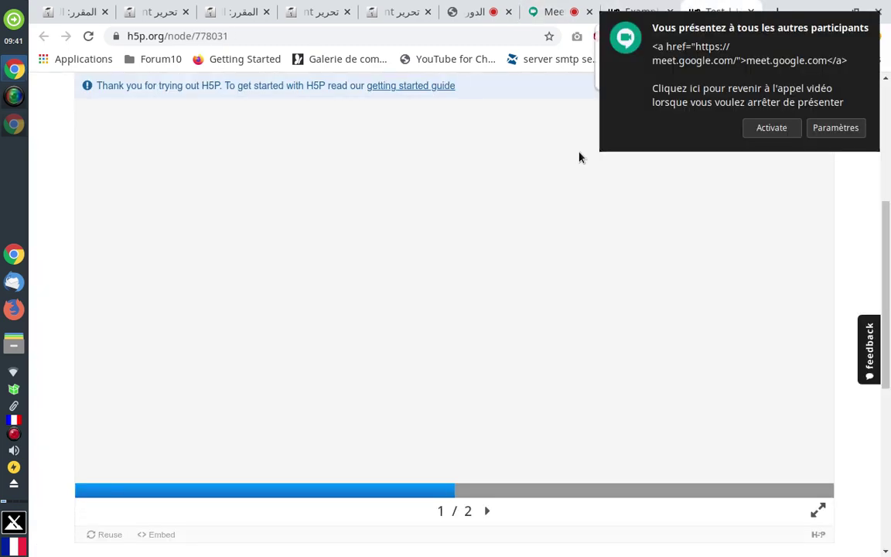
scroll(629, 177, up, 2)
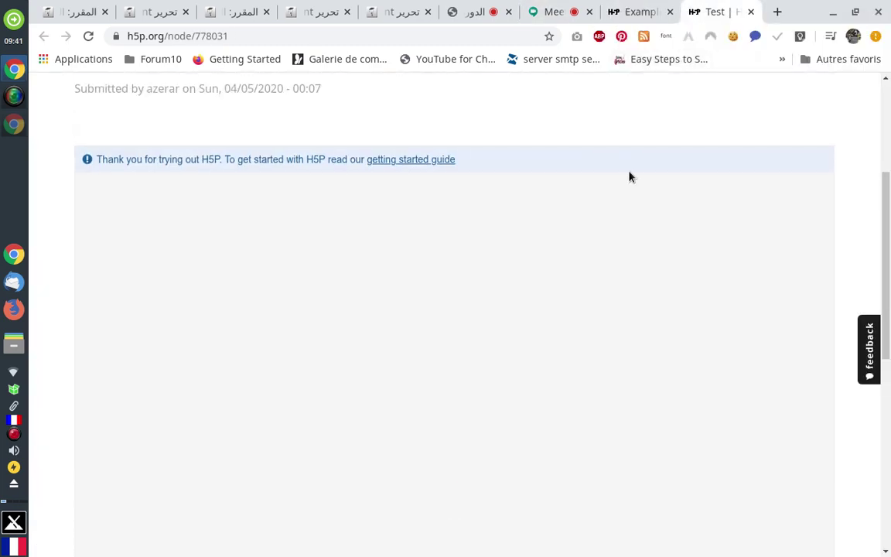
click(636, 12)
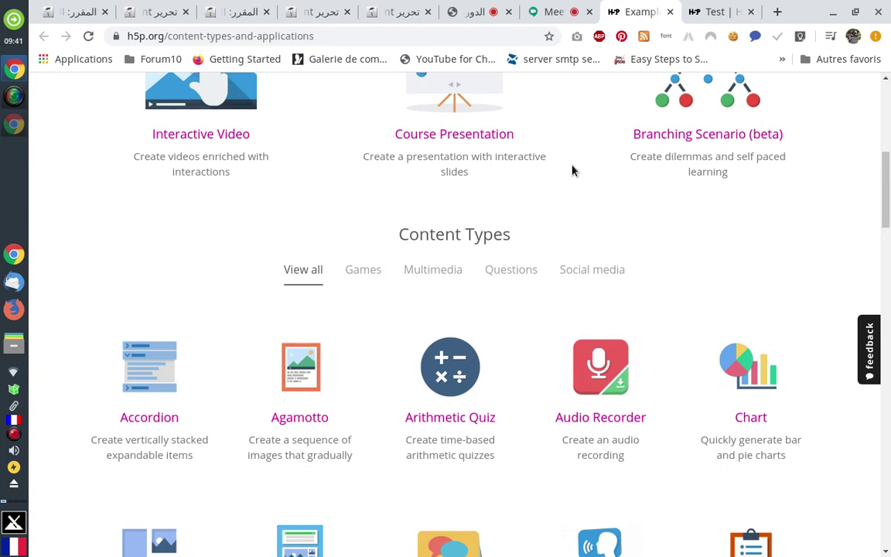
click(702, 11)
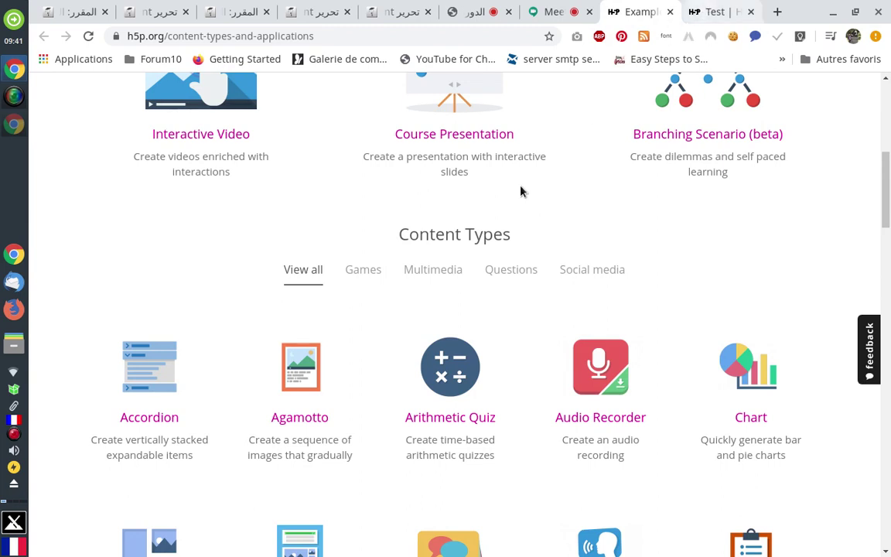
Display the embed code of the Test content on H5P.org and select the iframe code for inspection.
scroll(251, 278, down, 5)
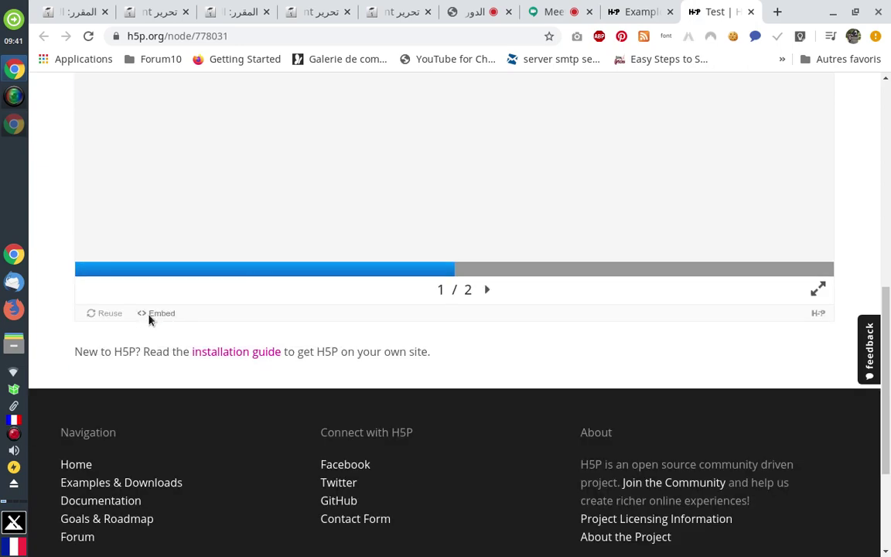
click(149, 315)
triple_click(408, 196)
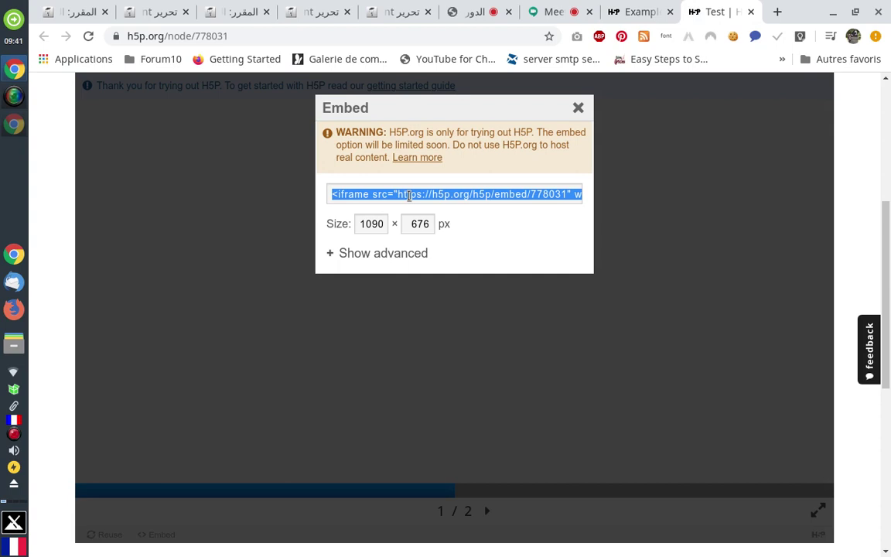
click(497, 193)
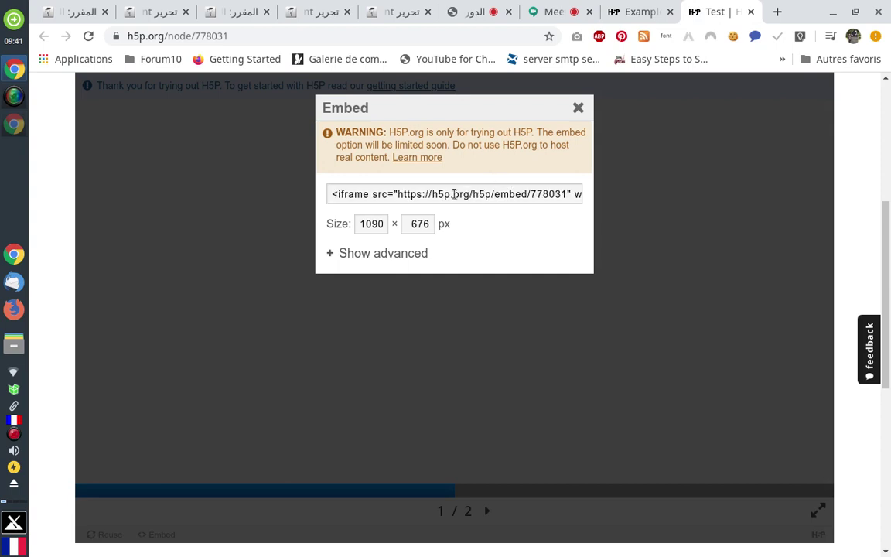
click(470, 195)
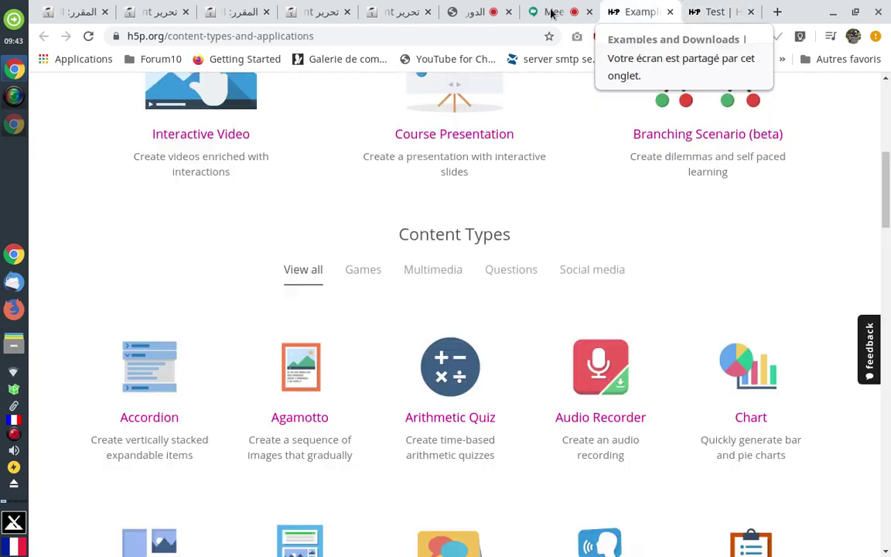
Read the Google Meet chat messages, close the chat, and return to the H5P.org content types list.
key(ctrl+Page_Up)
click(551, 13)
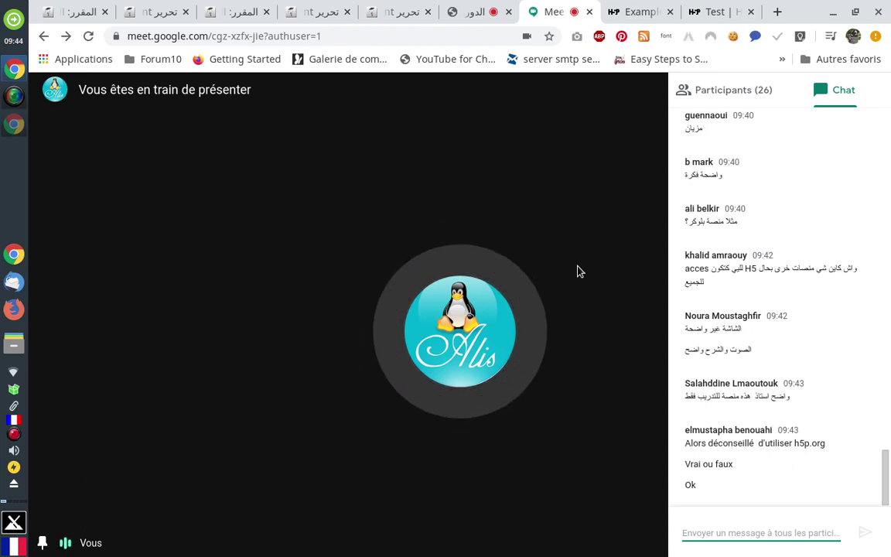
click(602, 221)
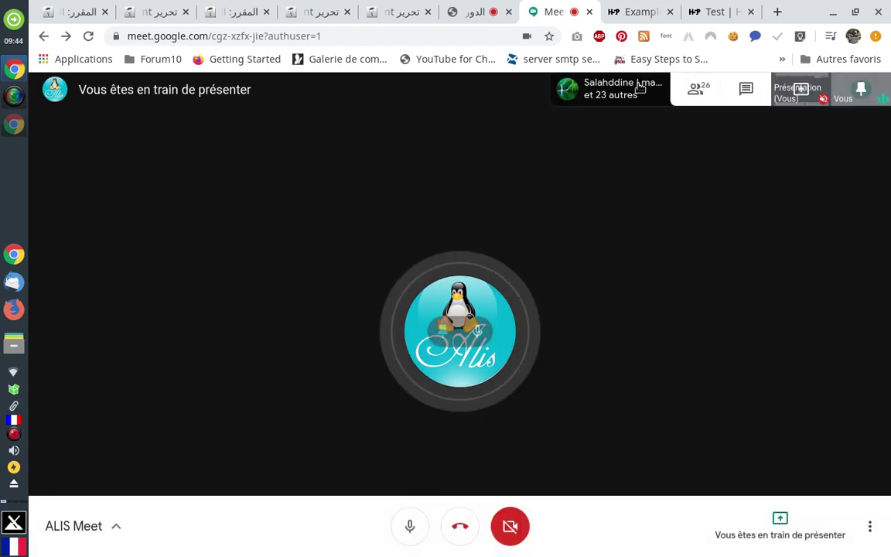
click(641, 12)
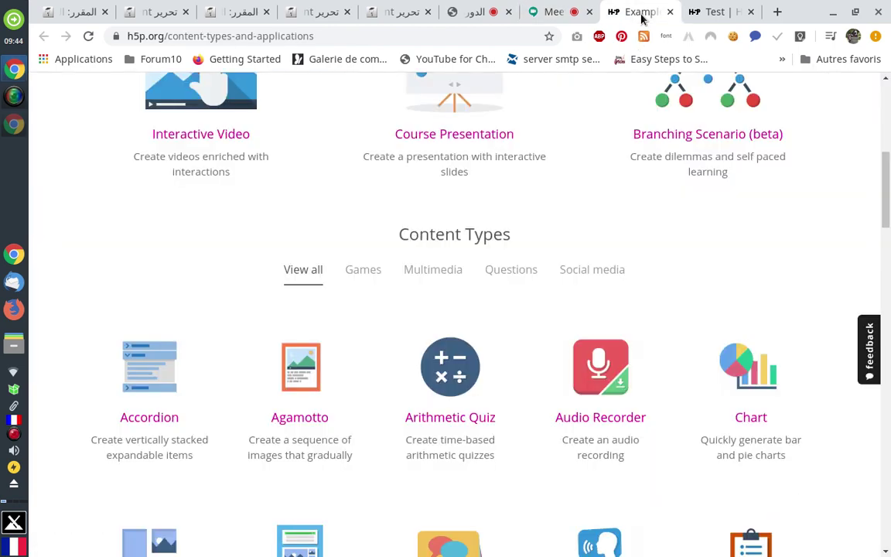
scroll(594, 181, down, 2)
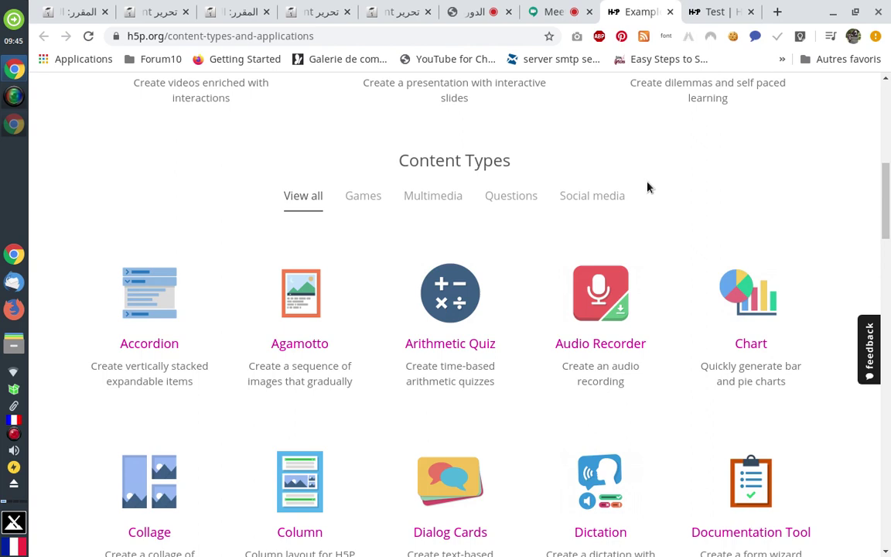
scroll(646, 185, down, 2)
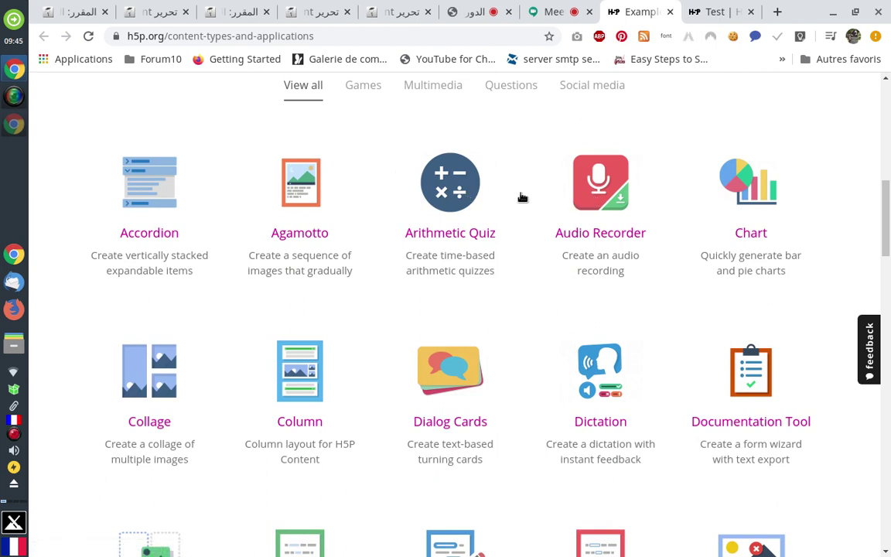
Go through the open Moodle pages to the Drag Text editor and examine its question instructions, including the "\+" feedback syntax in the example.
click(159, 12)
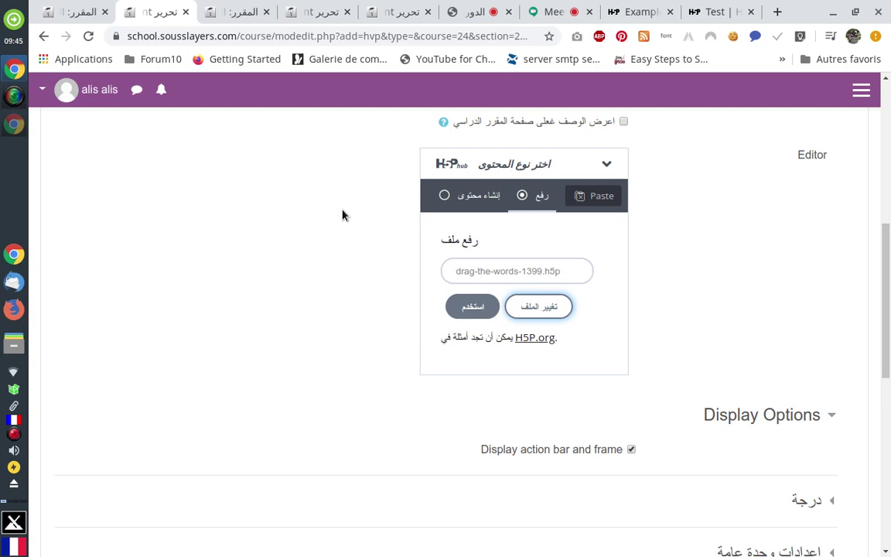
click(230, 17)
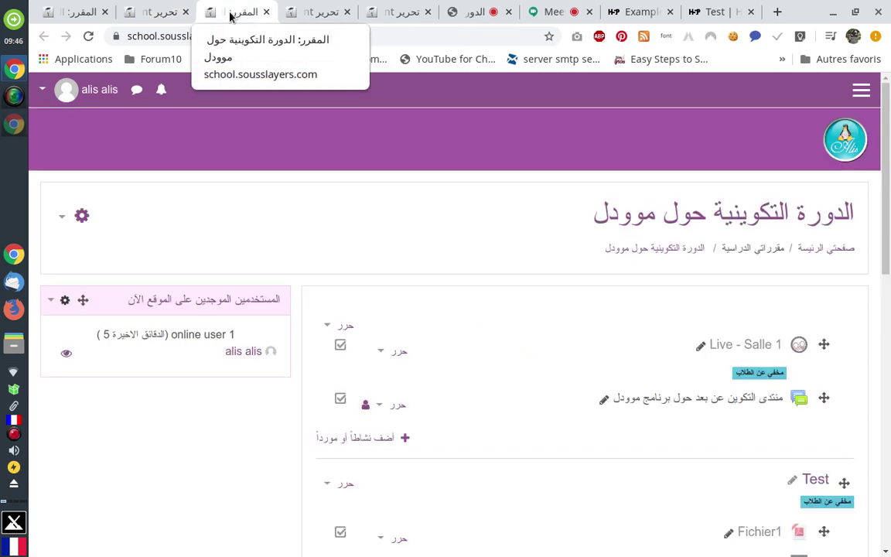
click(323, 15)
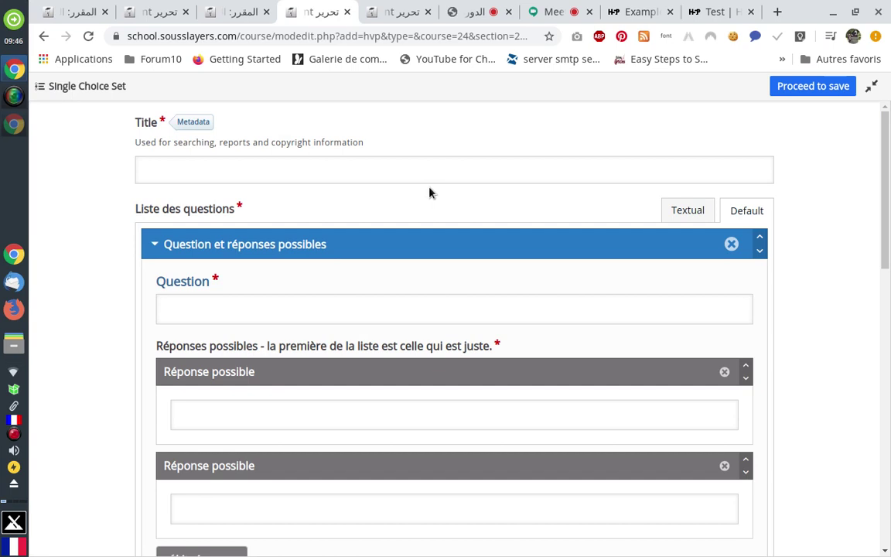
click(394, 13)
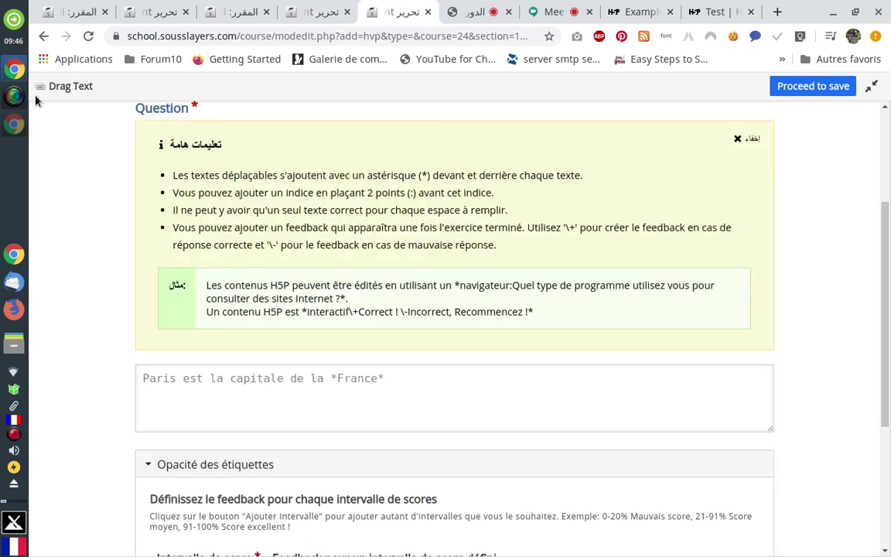
scroll(364, 164, down, 1)
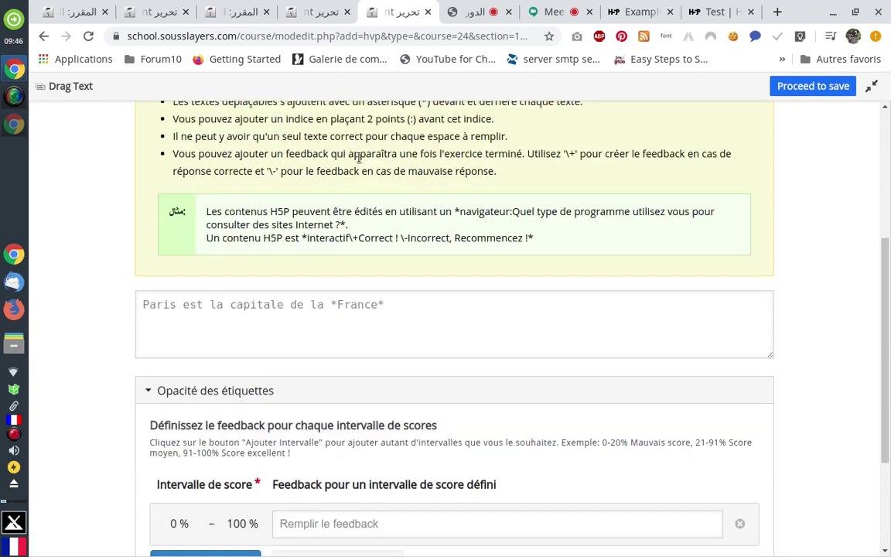
scroll(352, 156, up, 1)
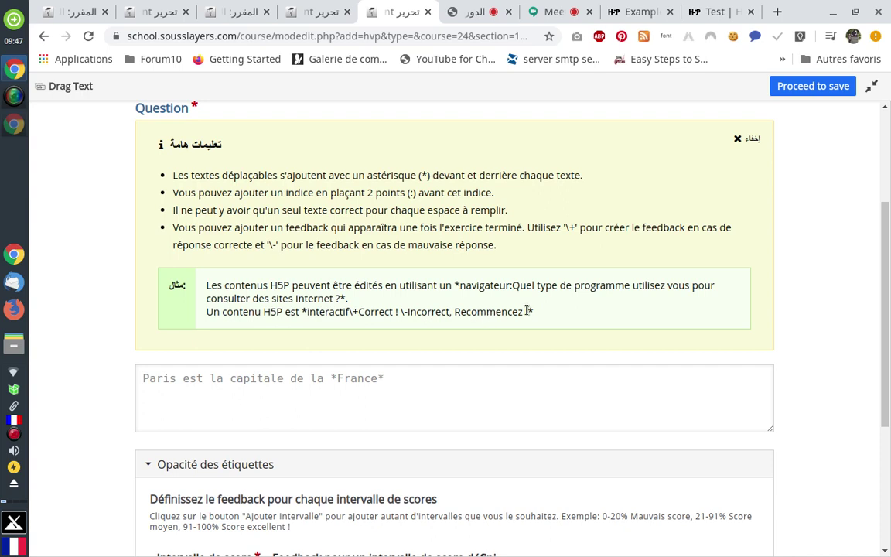
drag(349, 310, 358, 307)
scroll(333, 311, down, 1)
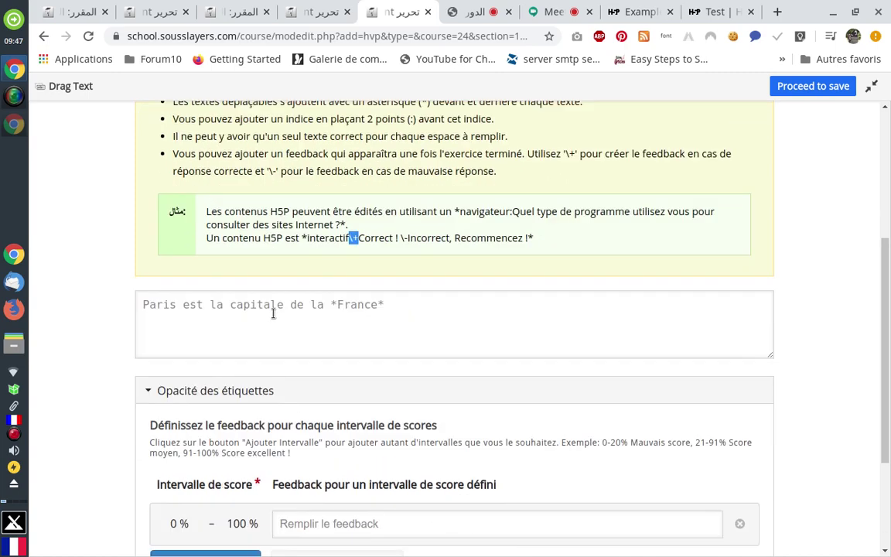
Enter "rabat est la capital du *MAROC*" as the first line of the Drag Text question.
click(216, 306)
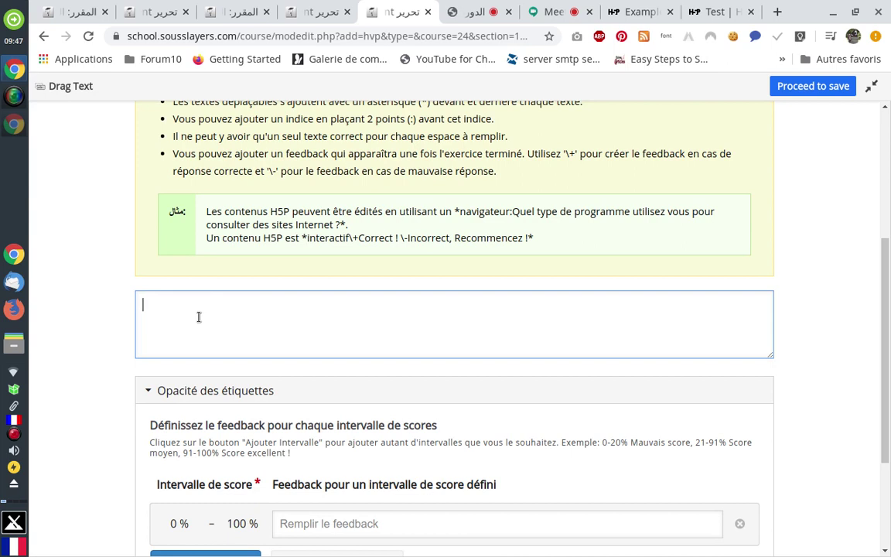
text(rabat est la capital du *)
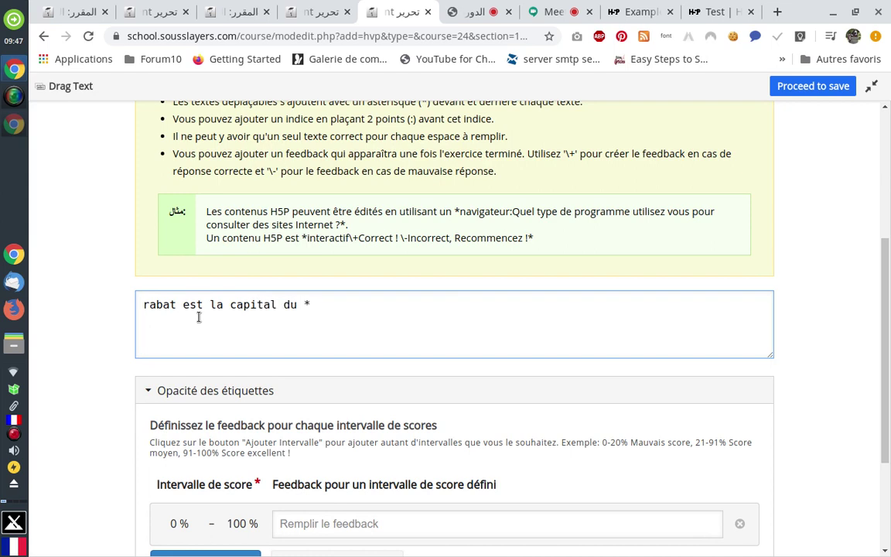
text(MAROCµ)
key(BackSpace)
text(*)
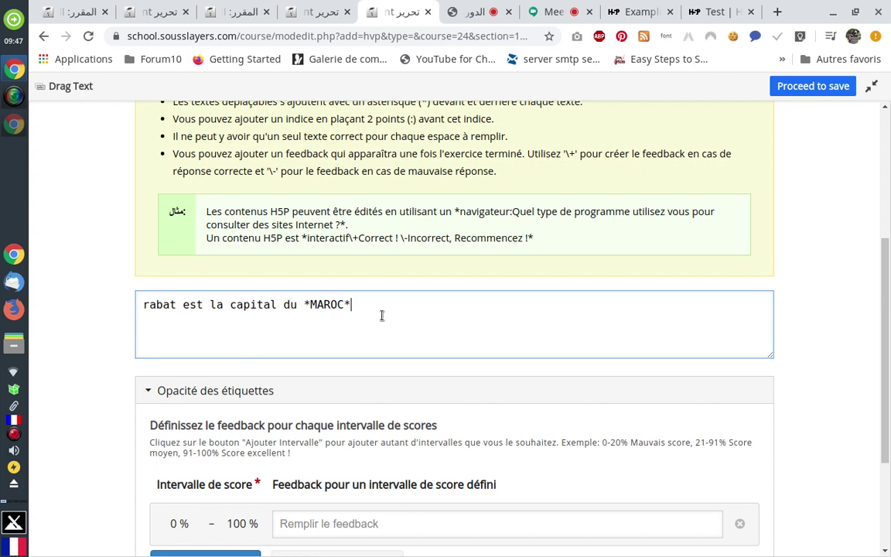
Add a second question line reading "alger est la capitale de *algerie*", correcting the misspelled city name.
key(Return)
text(akger est la)
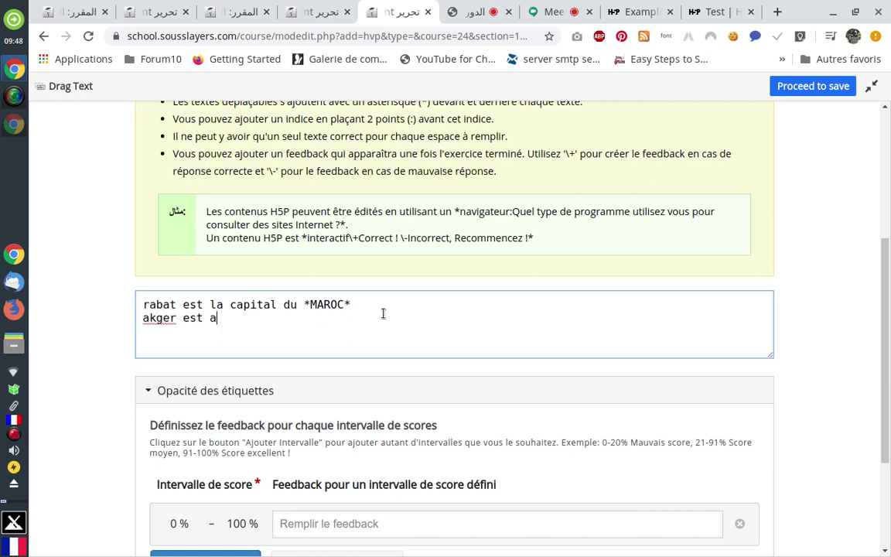
key(BackSpace)
text(la capitale)
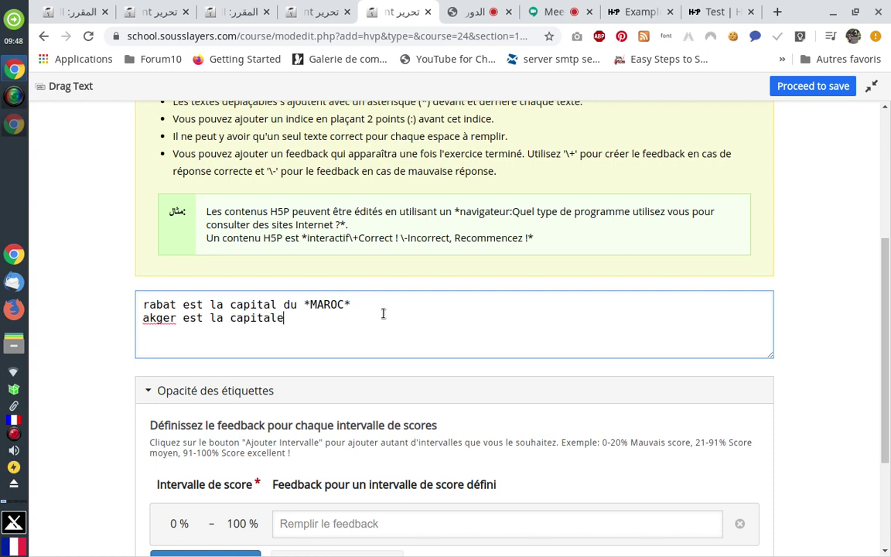
text( de *algerie*)
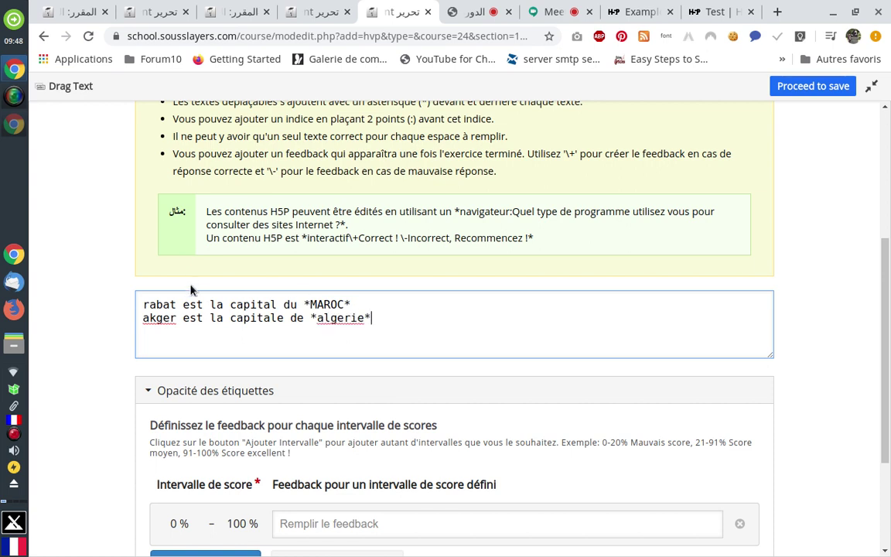
click(156, 317)
click(154, 317)
Review the Drag Text form from its title to the score-interval feedback, and expand the general options (Options générales).
scroll(323, 307, up, 4)
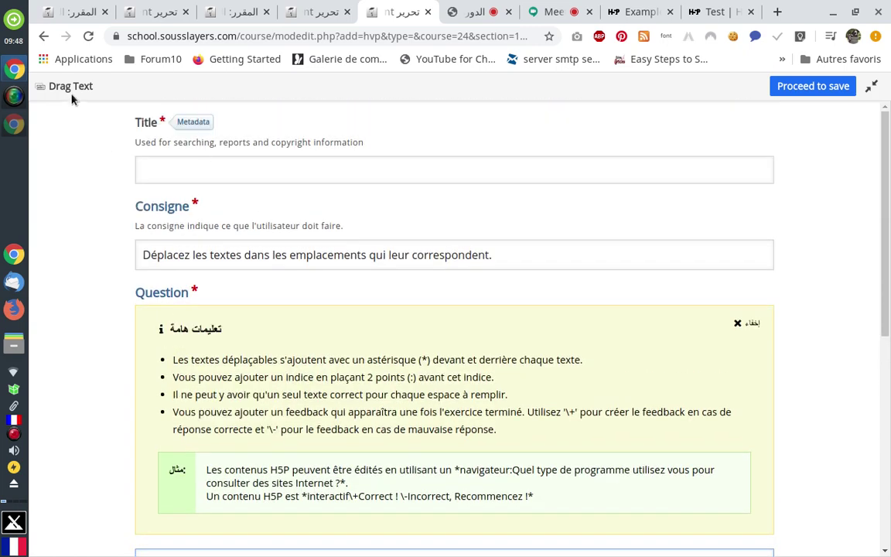
scroll(92, 234, down, 1)
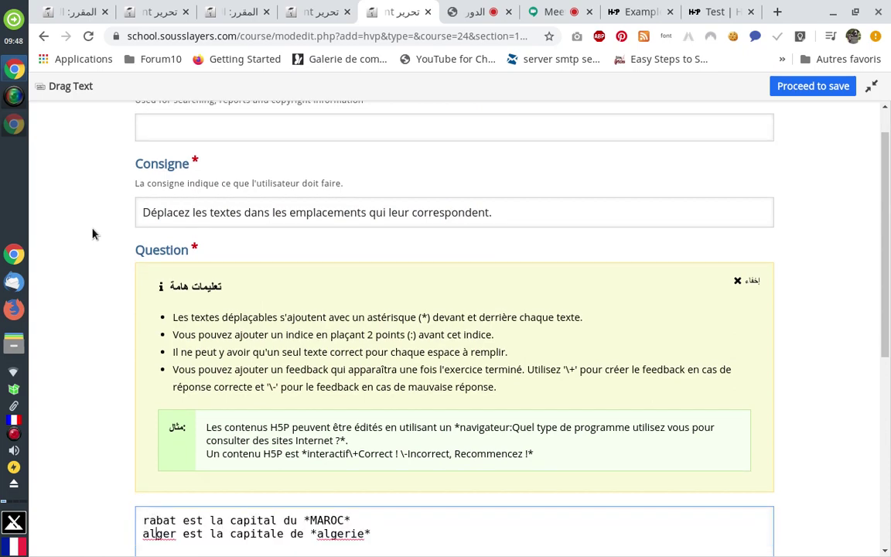
scroll(92, 233, down, 5)
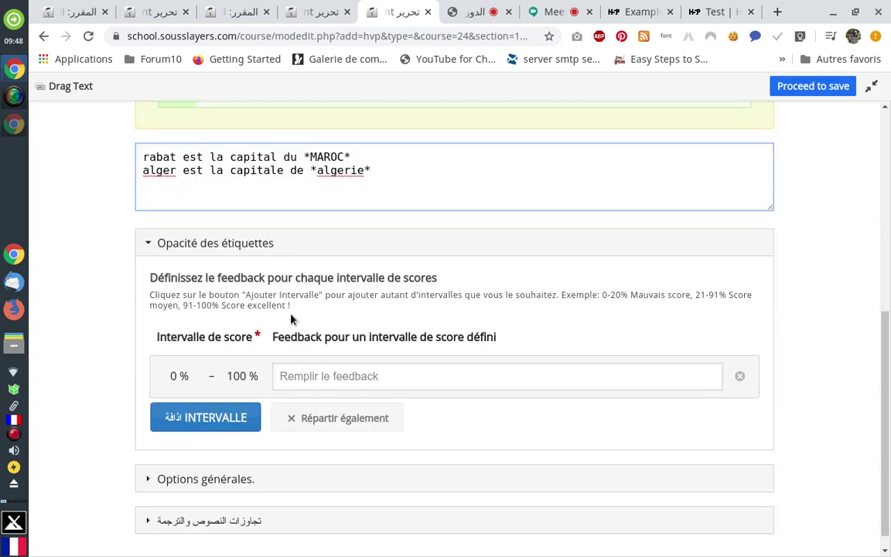
scroll(90, 236, down, 1)
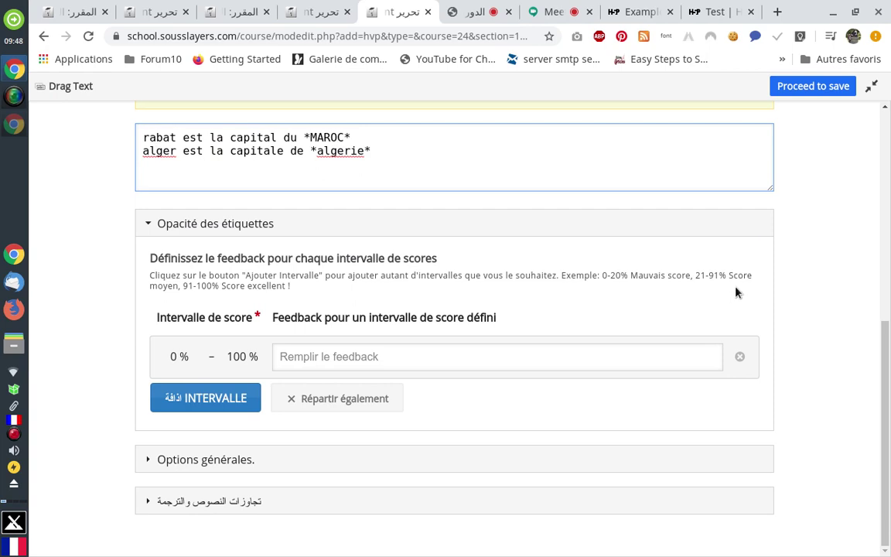
click(149, 460)
scroll(116, 373, down, 2)
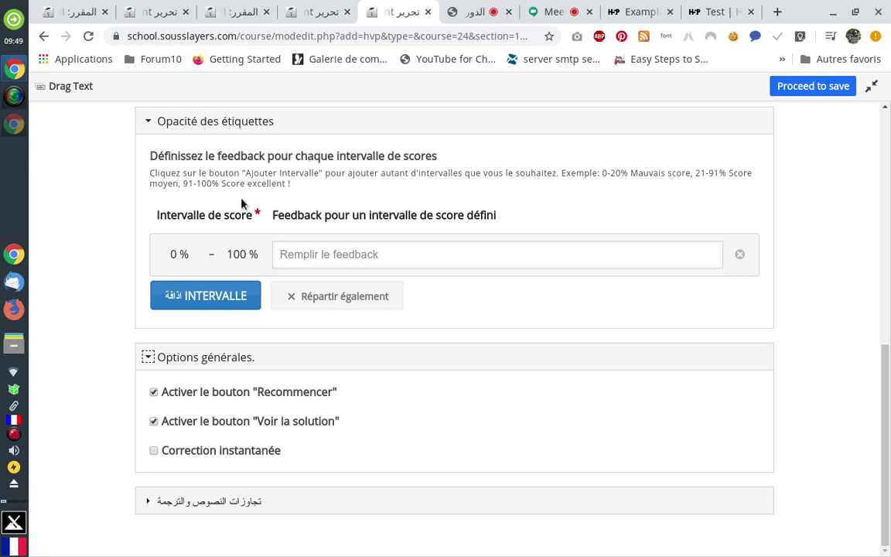
Expand the text overrides and translations section and its Drag Text group of interface labels.
click(154, 504)
key(Return)
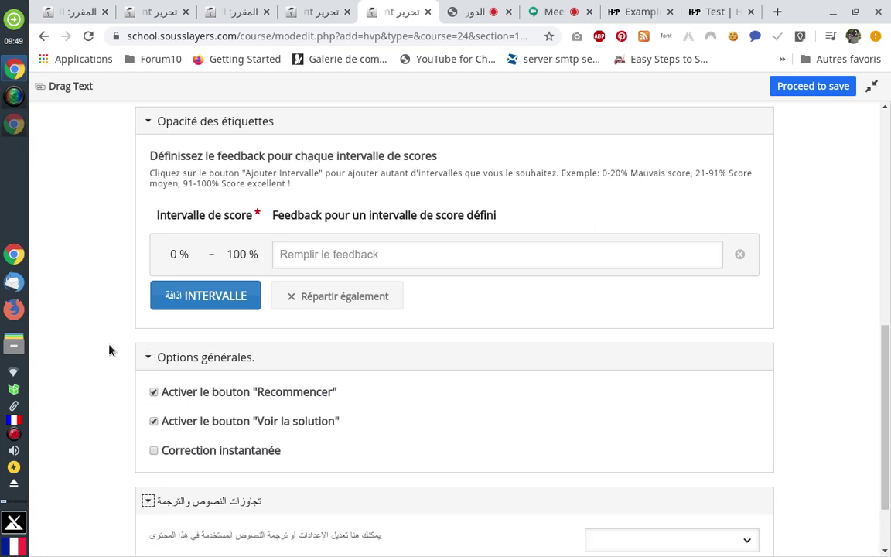
scroll(109, 350, down, 1)
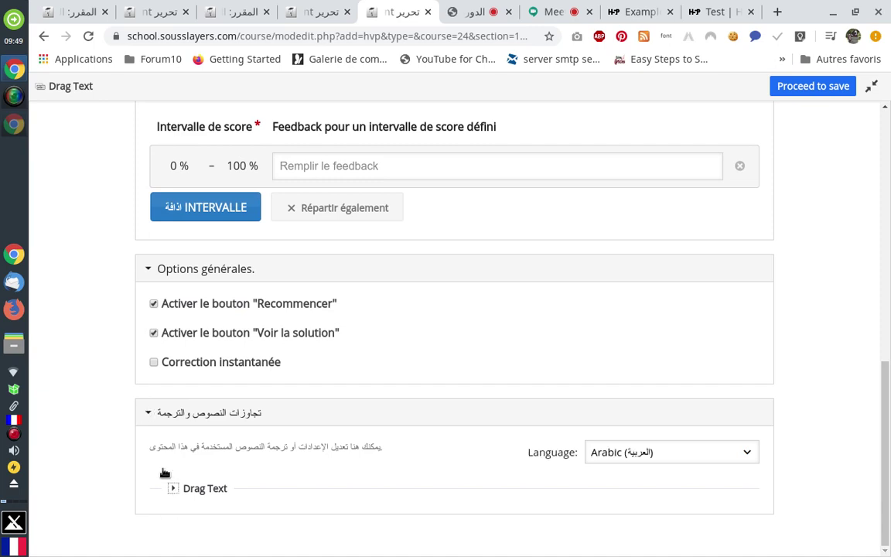
click(173, 489)
scroll(89, 312, down, 4)
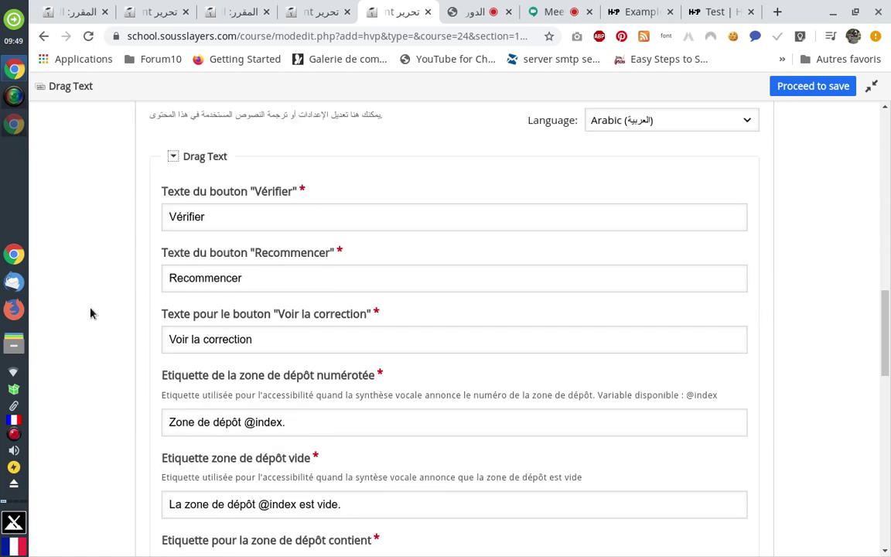
Replace the "Vérifier" button's text with the Arabic "تحقق" and look through the remaining Drag Text labels.
click(209, 217)
drag(206, 217, 163, 219)
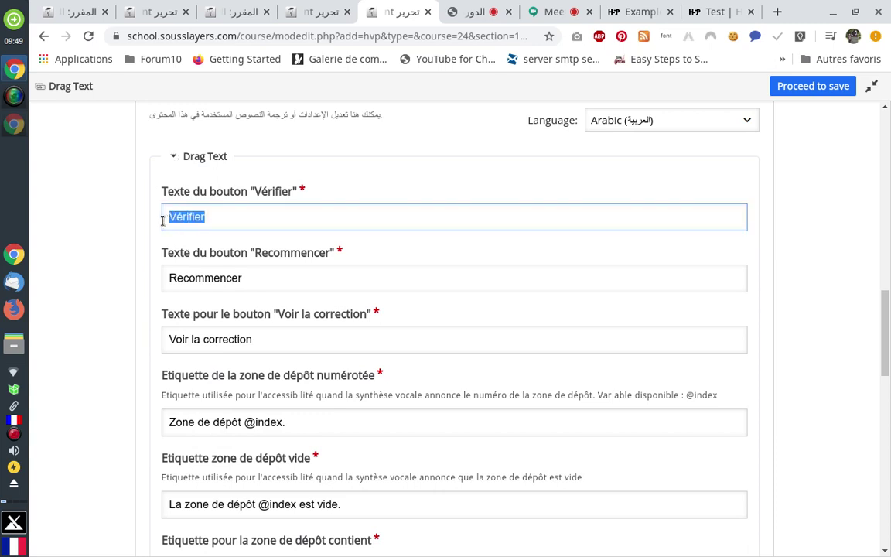
click(14, 419)
text(تحقق)
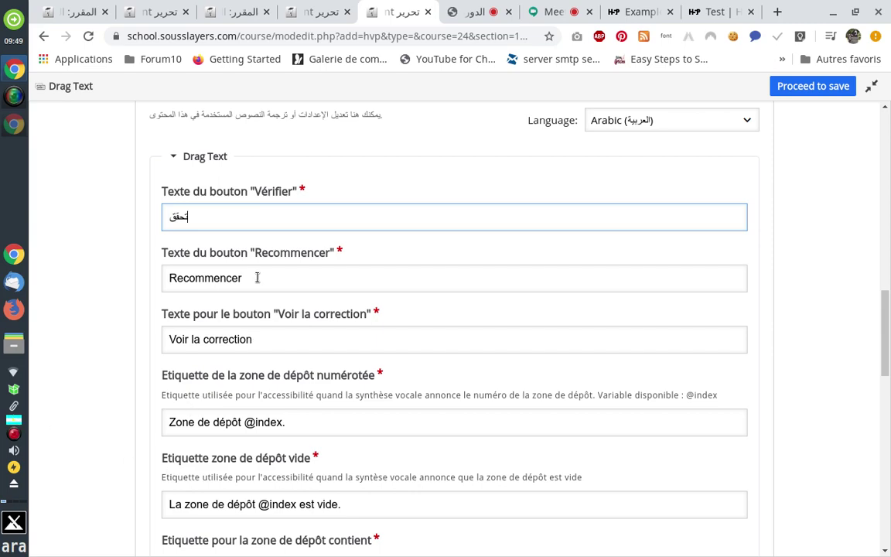
click(13, 420)
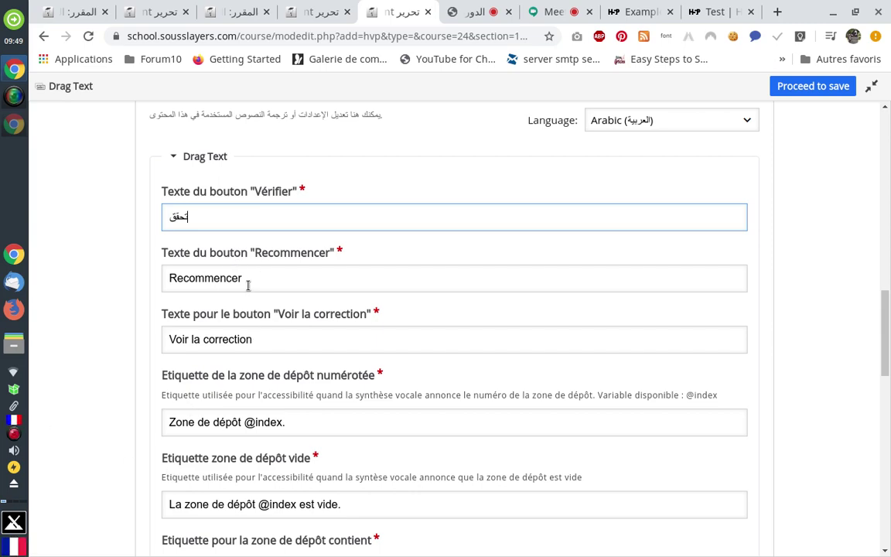
scroll(239, 354, down, 6)
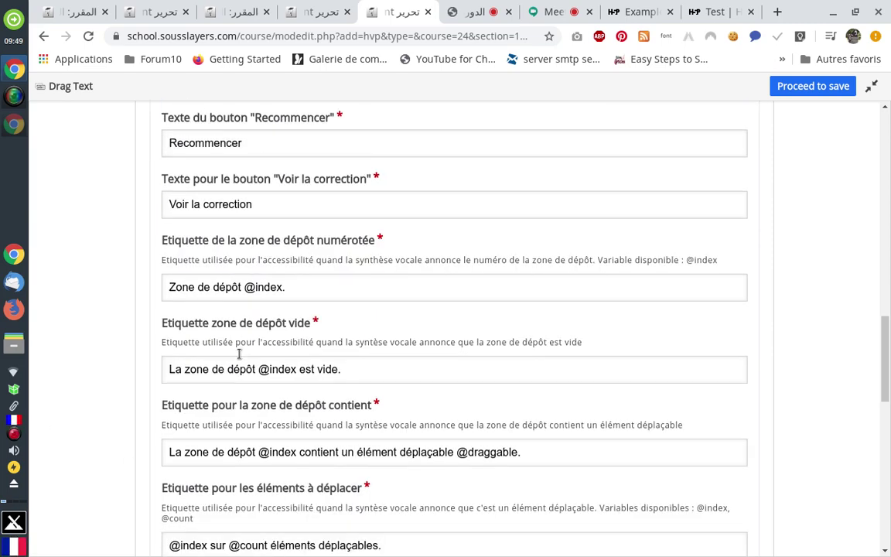
scroll(239, 354, down, 4)
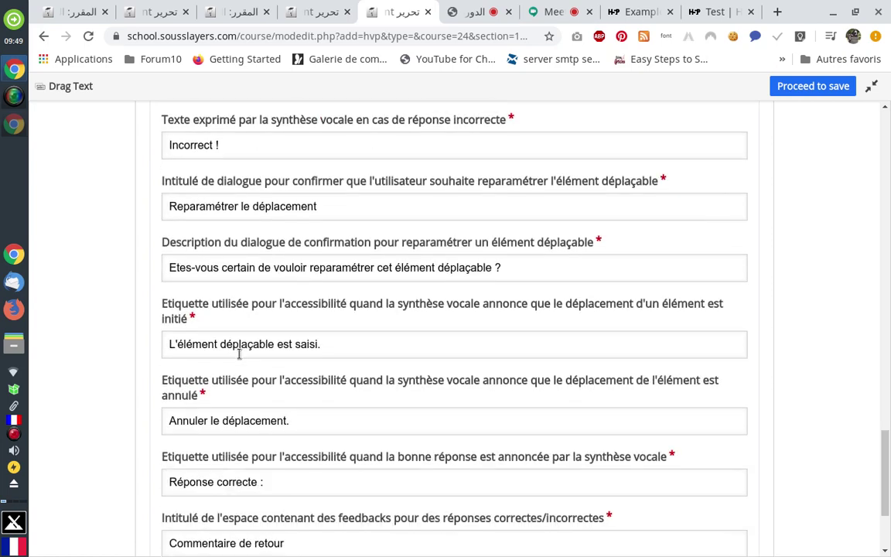
Review the Drag Text form again, from the translated button labels and general options back to the title, instruction and question text.
scroll(239, 356, up, 10)
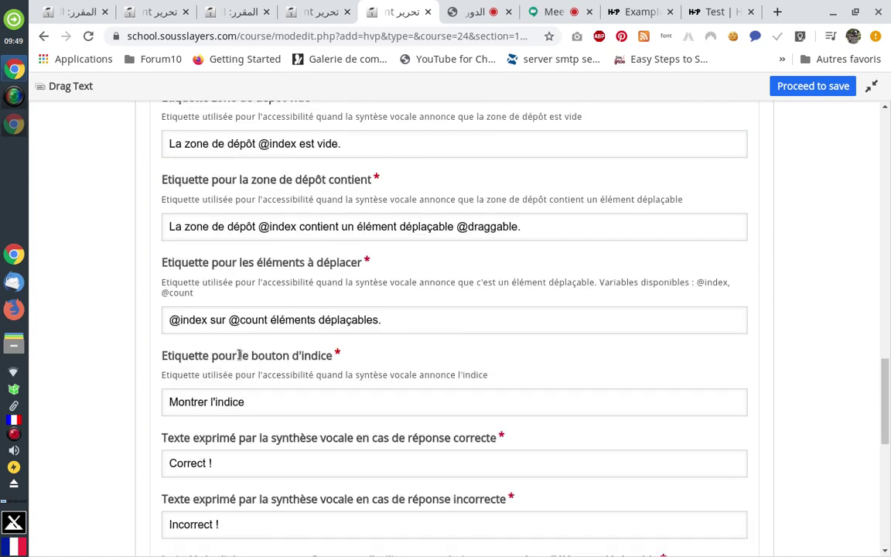
scroll(239, 353, up, 2)
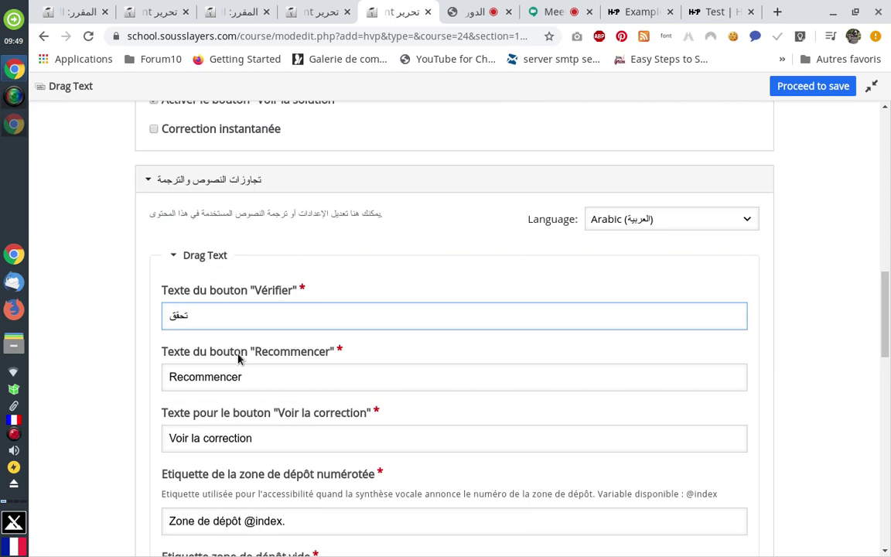
scroll(238, 356, down, 3)
scroll(239, 356, up, 6)
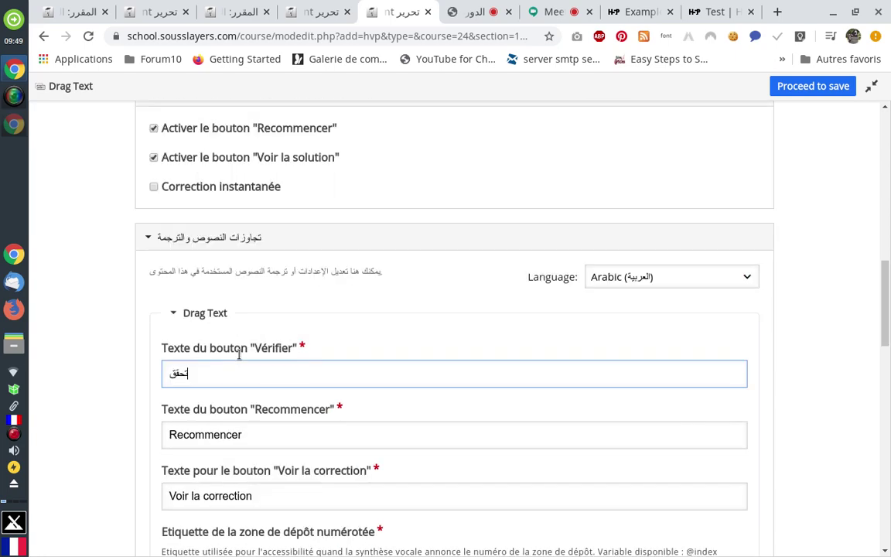
scroll(239, 355, up, 2)
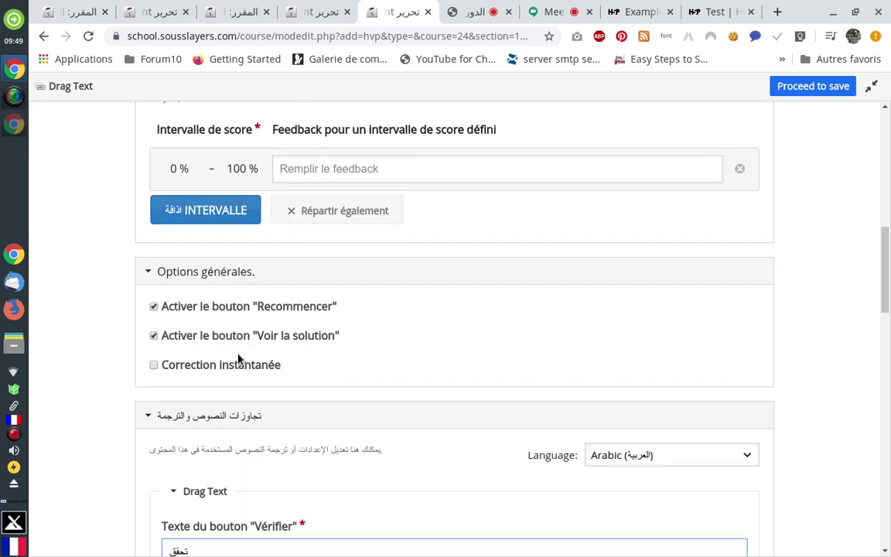
scroll(91, 267, up, 6)
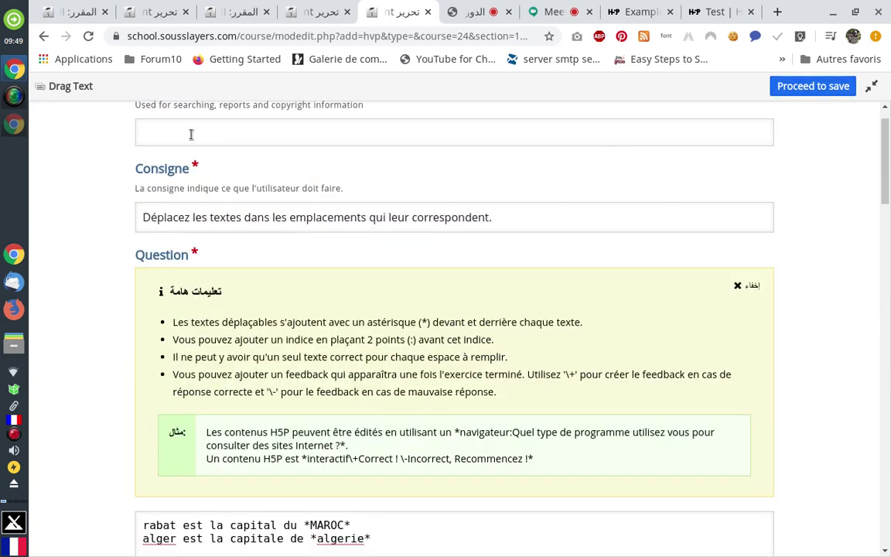
scroll(191, 135, up, 1)
click(172, 169)
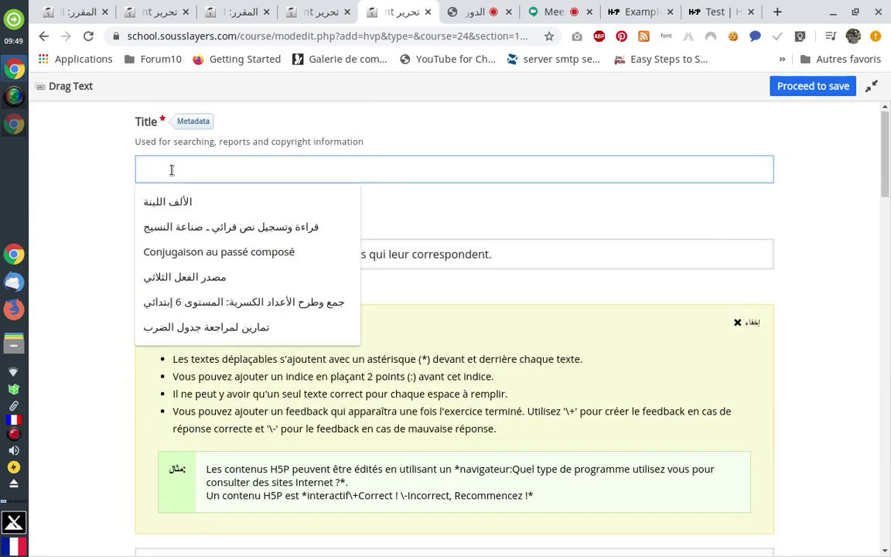
click(68, 171)
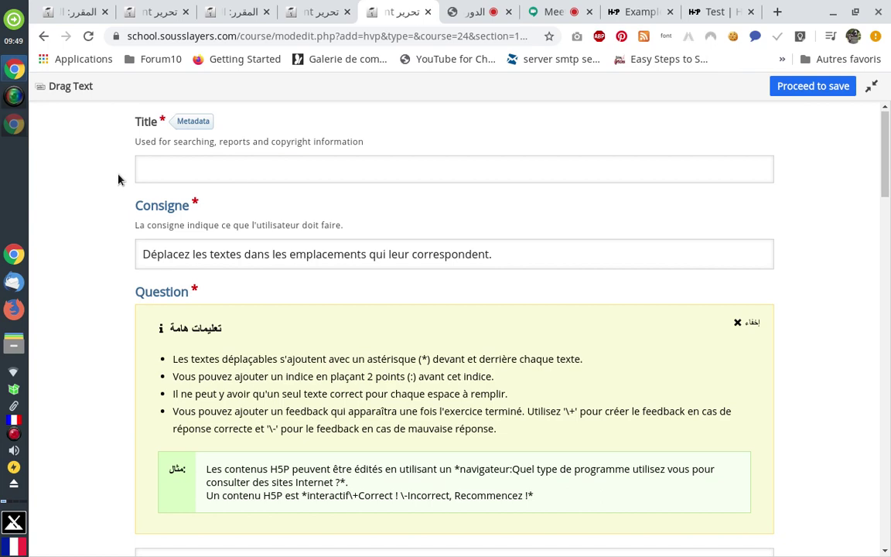
scroll(118, 180, down, 3)
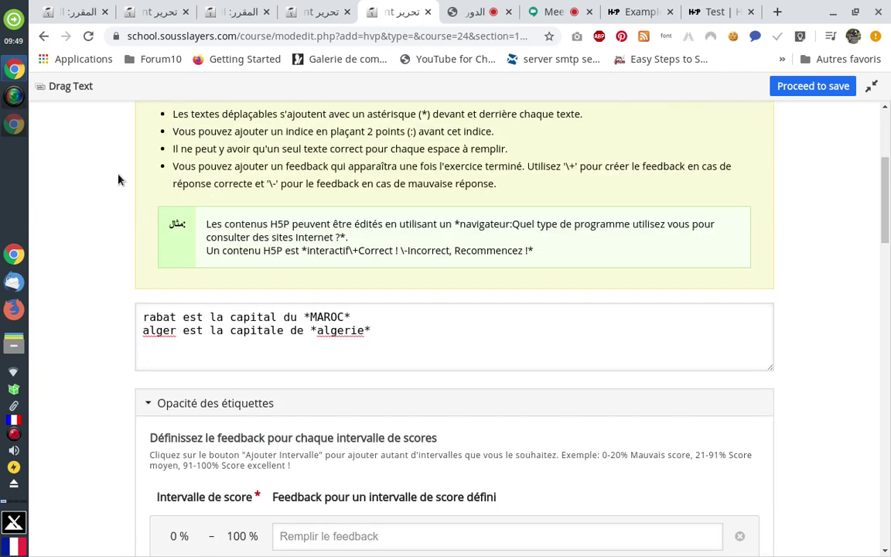
scroll(119, 180, up, 5)
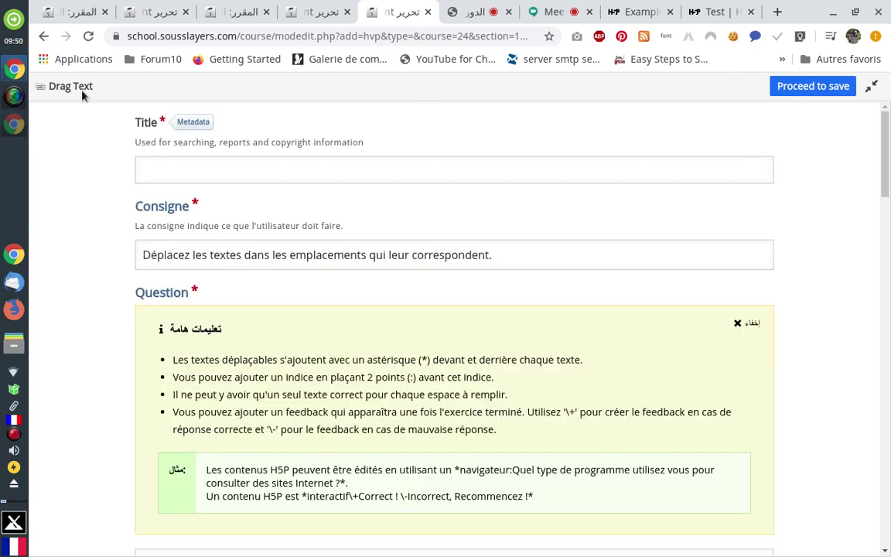
scroll(98, 216, down, 5)
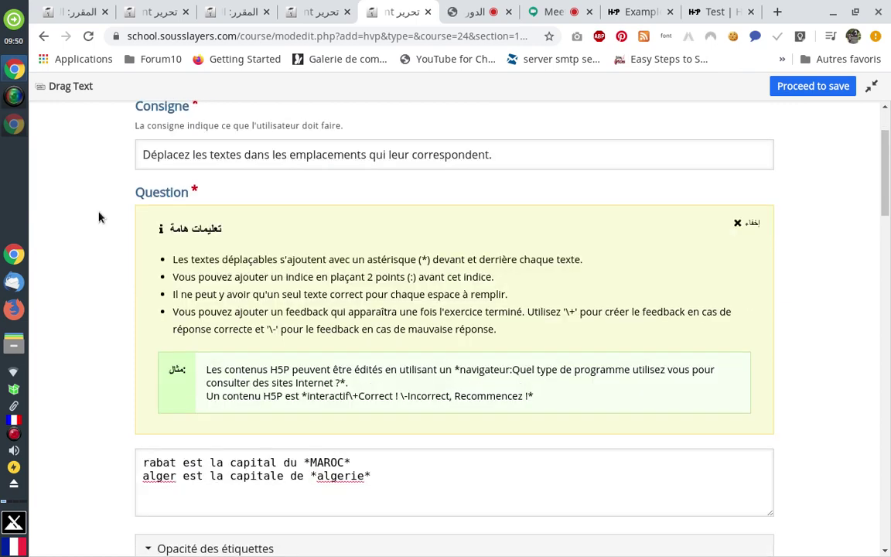
scroll(98, 217, up, 5)
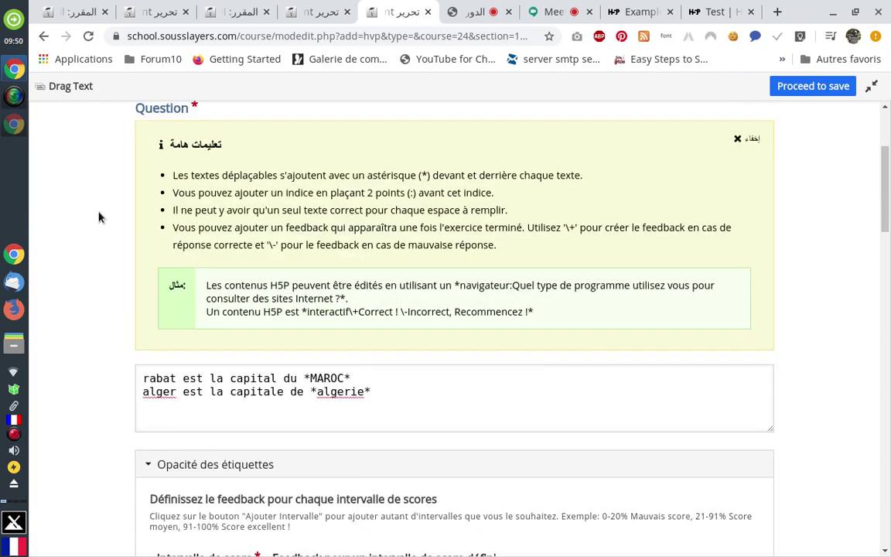
Check the Google Meet call for participants' chat replies, glance at the Single Choice Set form and course page, and return to the Drag Text form.
click(549, 12)
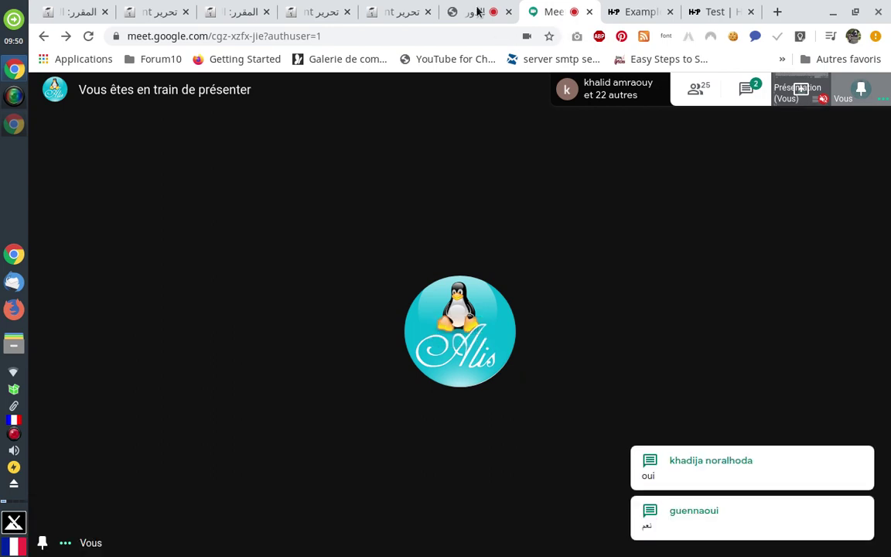
click(318, 13)
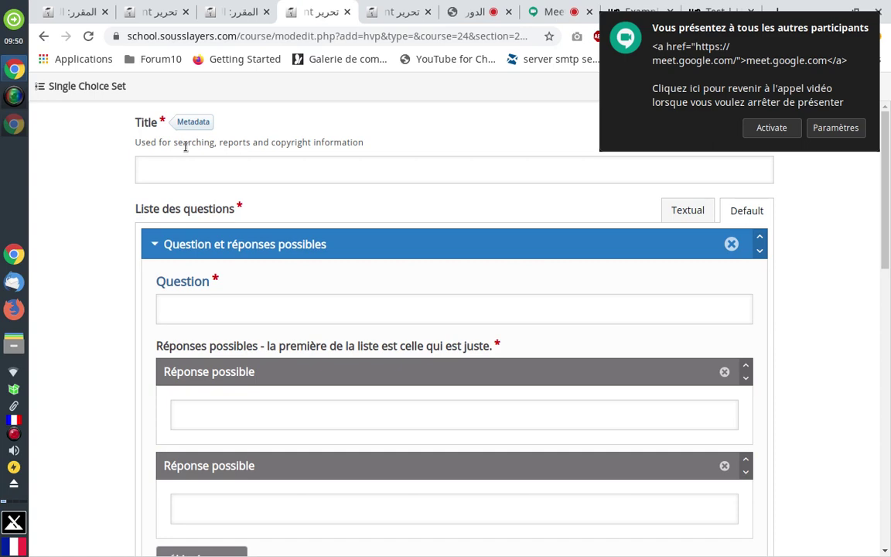
click(242, 13)
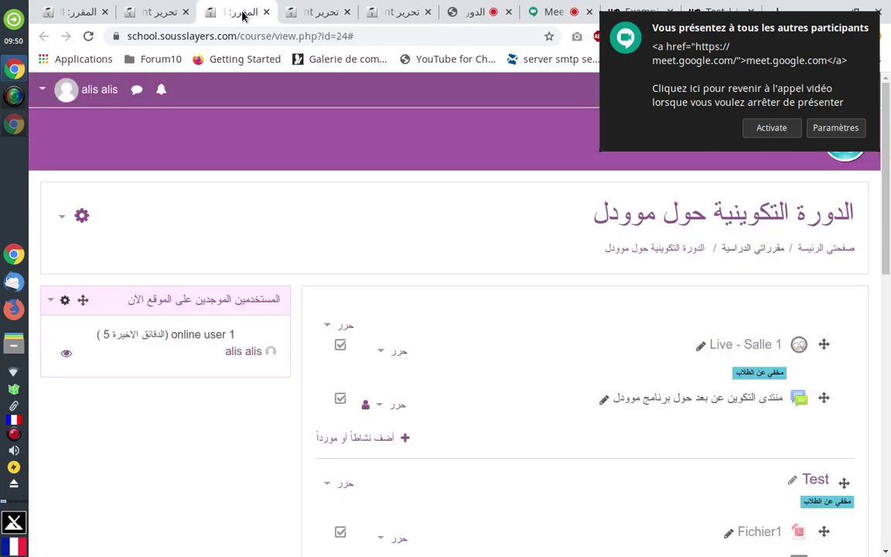
click(396, 13)
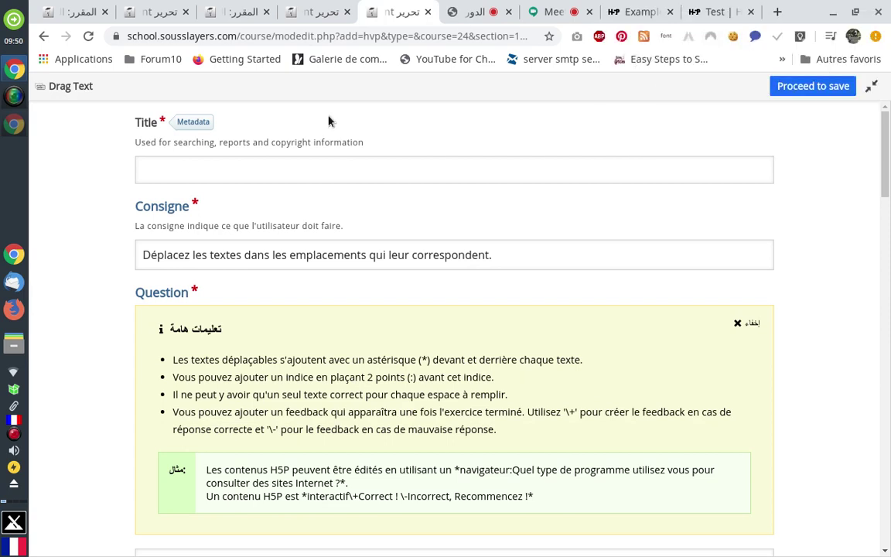
Close the Drag Text form without saving it and bring up the Single Choice Set form.
click(426, 13)
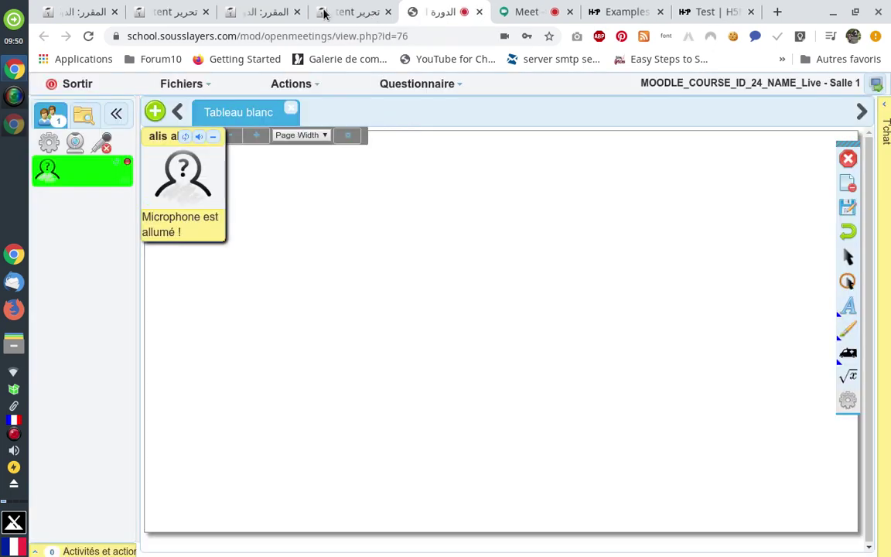
click(323, 14)
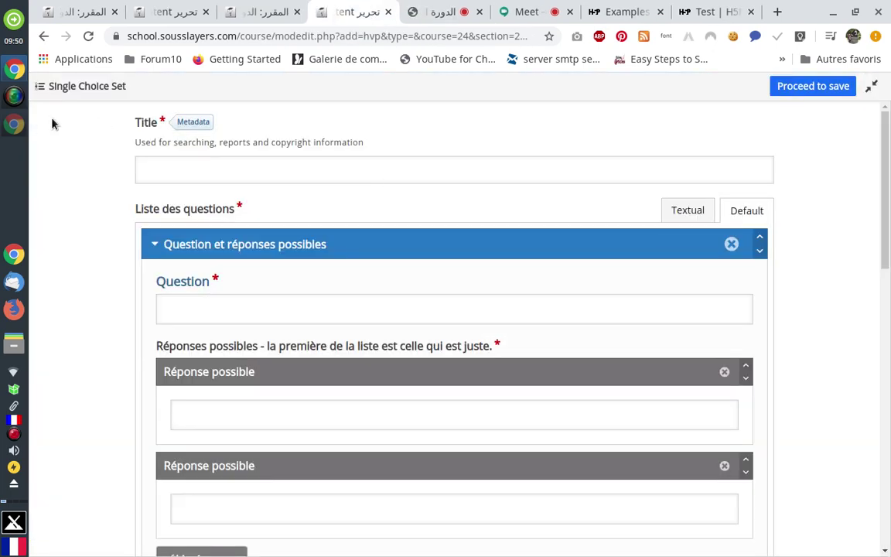
click(255, 13)
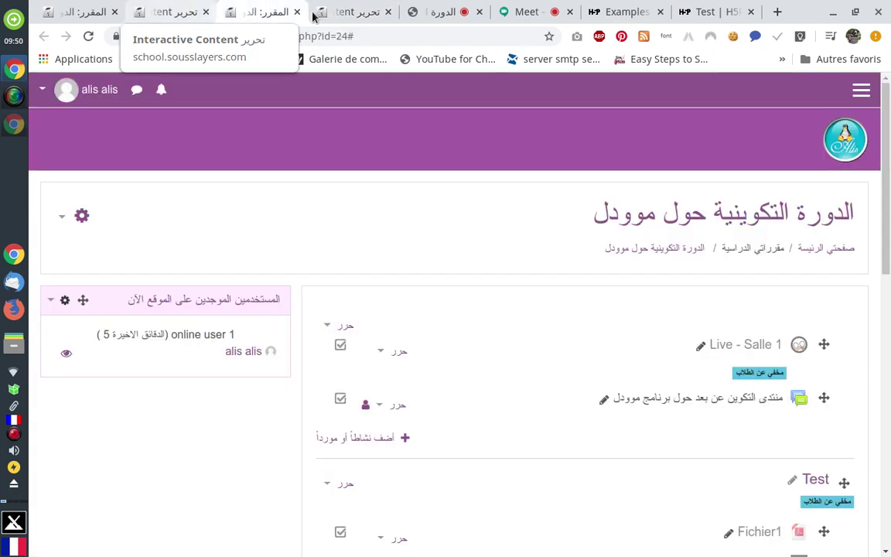
click(355, 13)
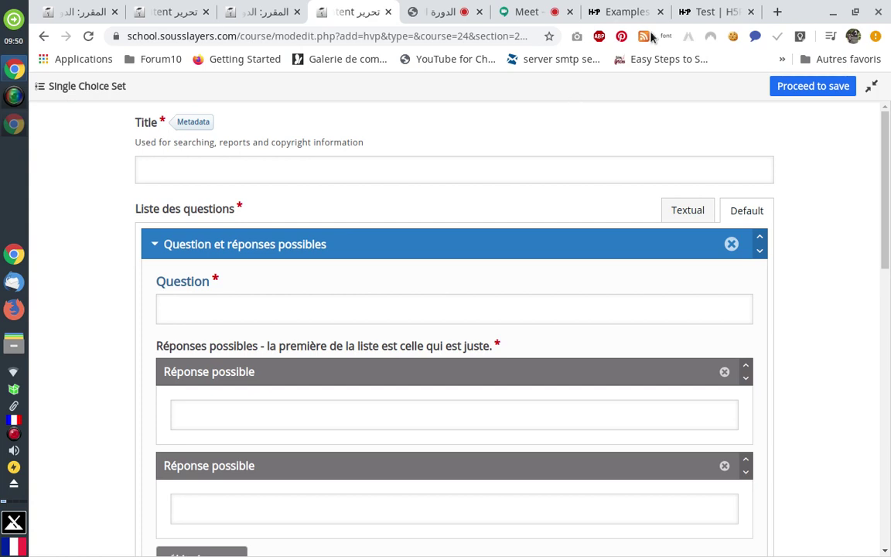
Browse the H5P.org content types and open the Single Choice Set page in a new browser tab.
click(626, 13)
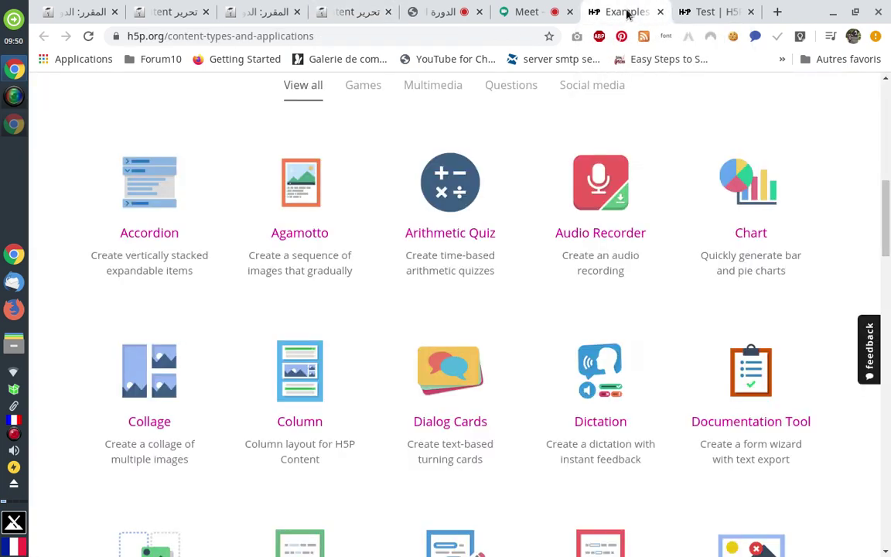
scroll(507, 209, down, 3)
scroll(516, 203, down, 7)
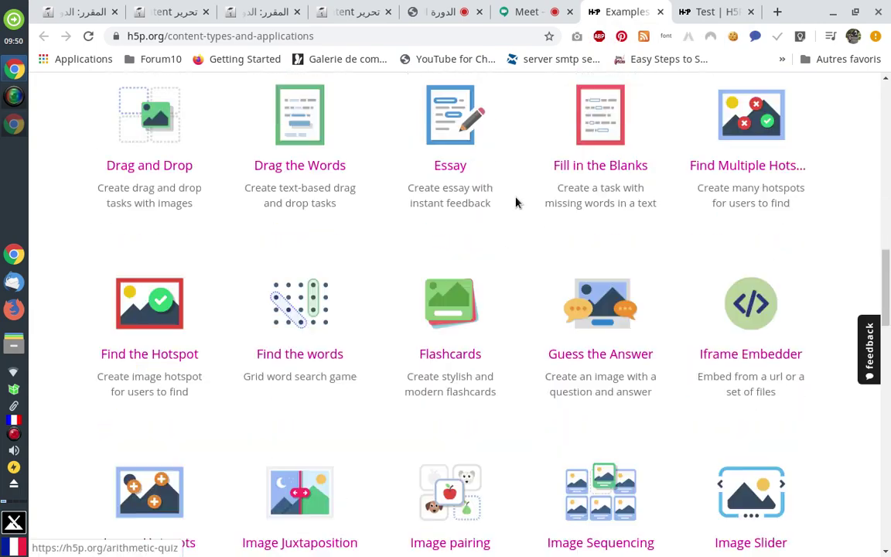
scroll(516, 203, down, 5)
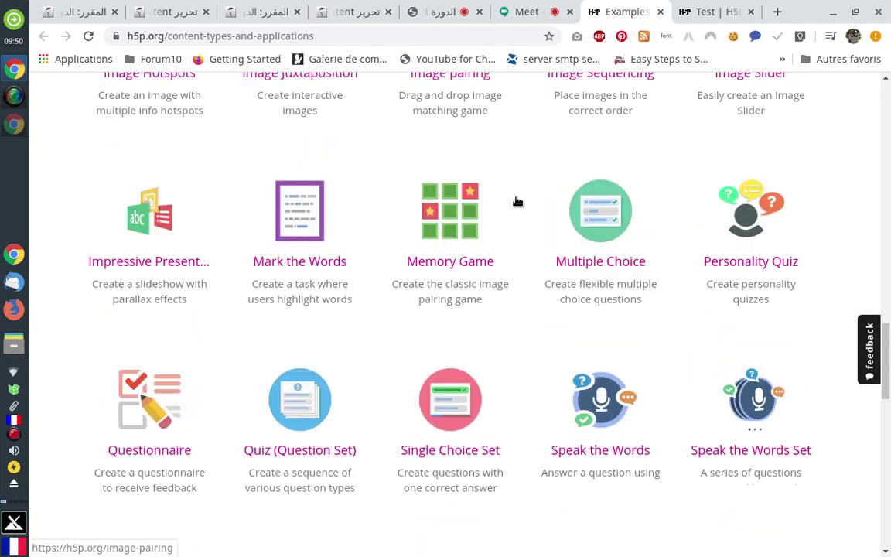
scroll(516, 202, down, 3)
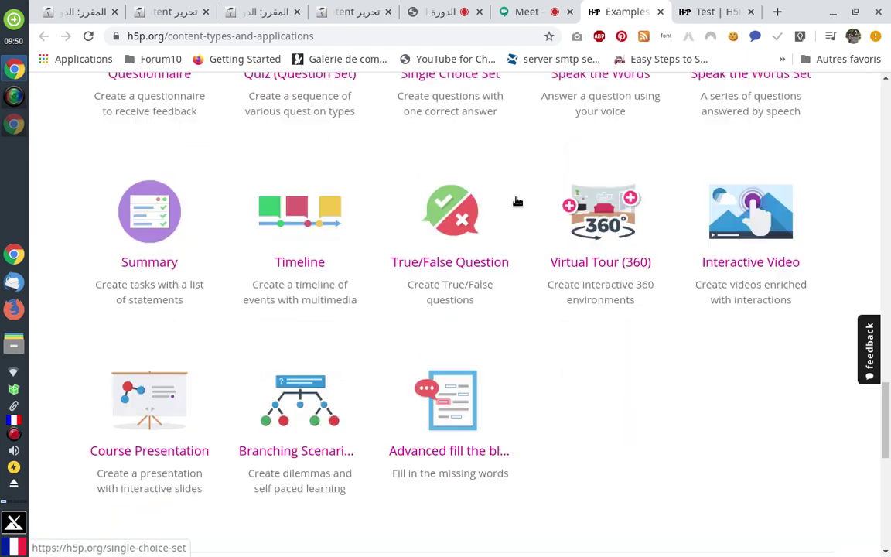
scroll(516, 203, up, 2)
scroll(516, 202, up, 2)
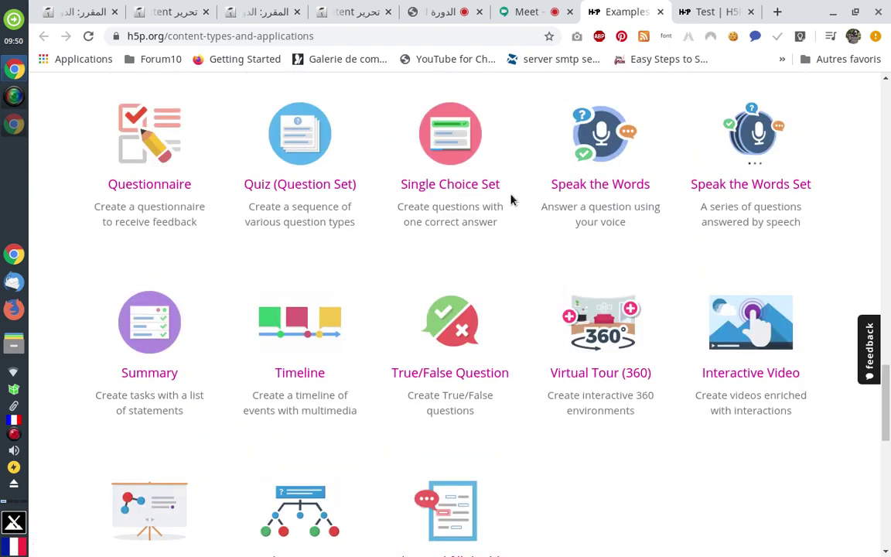
right_click(459, 157)
click(475, 163)
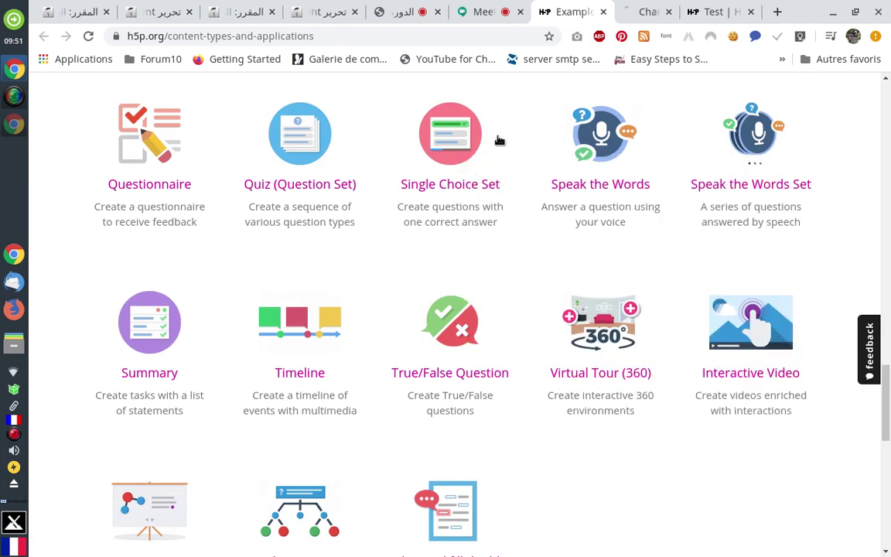
click(628, 12)
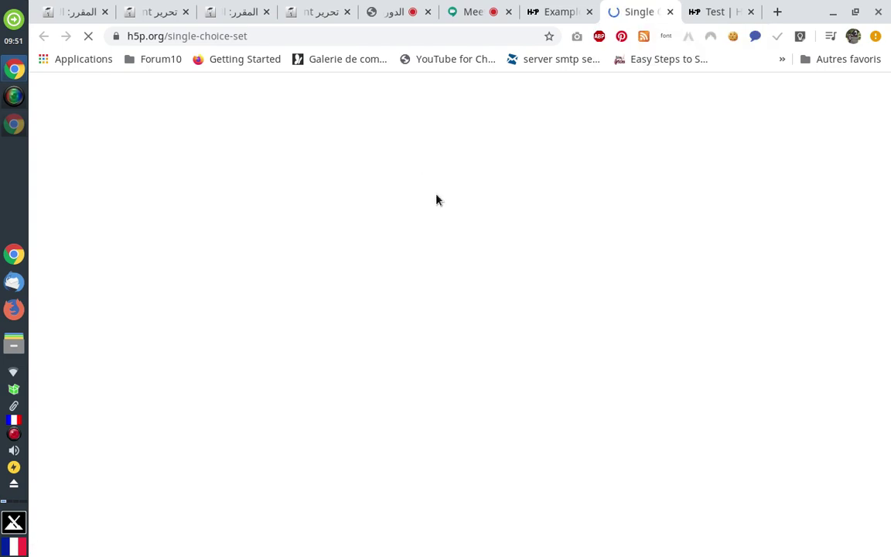
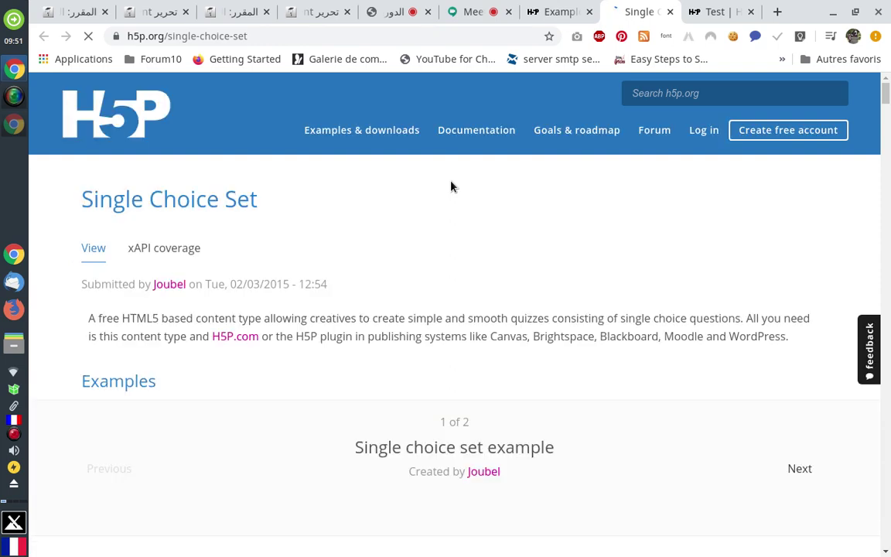
Try the Single choice set example by answering its first Goji berries question with "Catberries".
scroll(452, 186, down, 4)
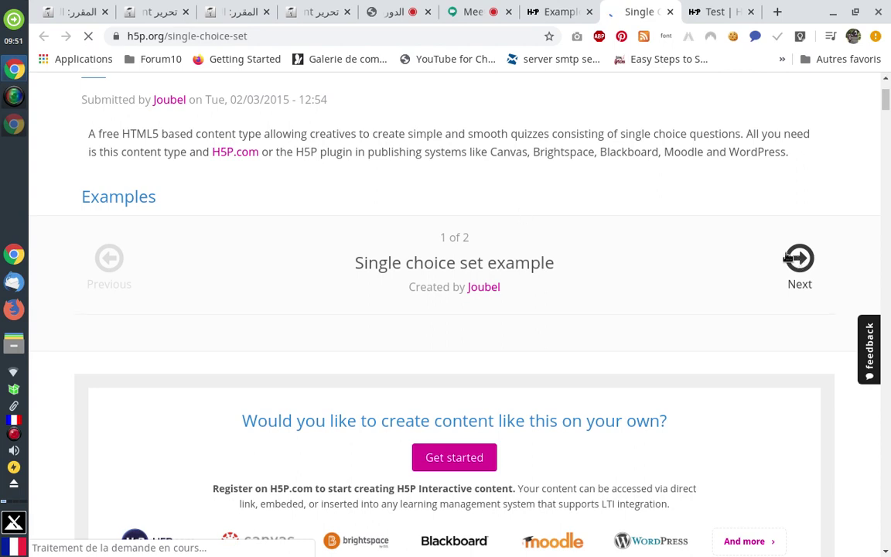
scroll(518, 265, down, 3)
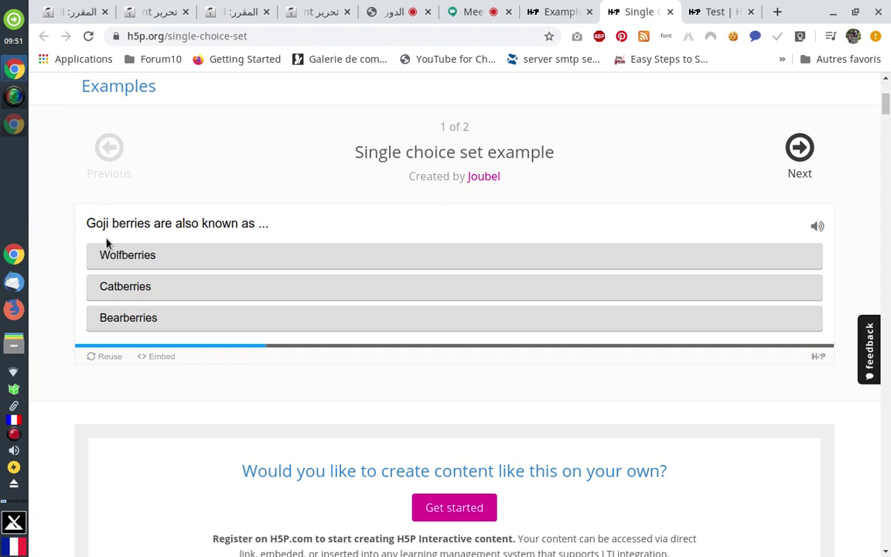
click(145, 283)
click(281, 283)
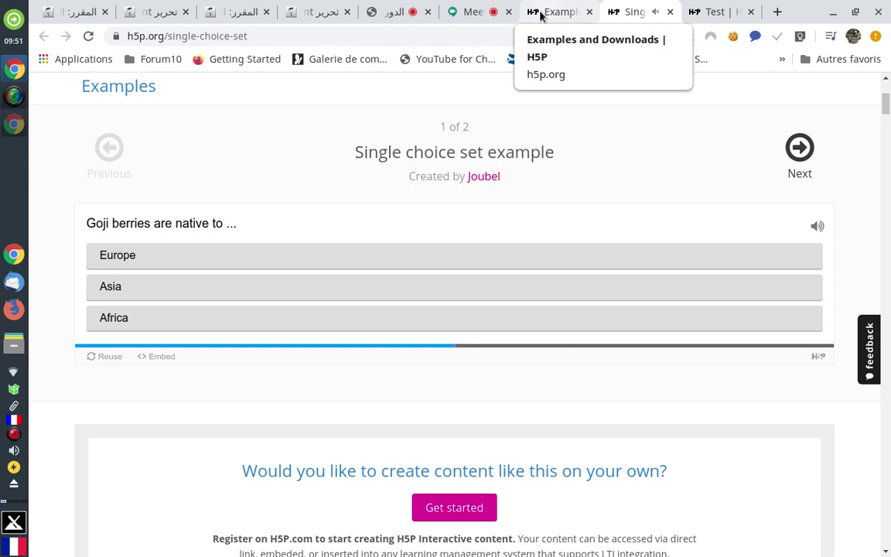
Return to the Single Choice Set form, switch the keyboard layout to Arabic, and enter the centred first question "عاصمة المغرب".
click(545, 12)
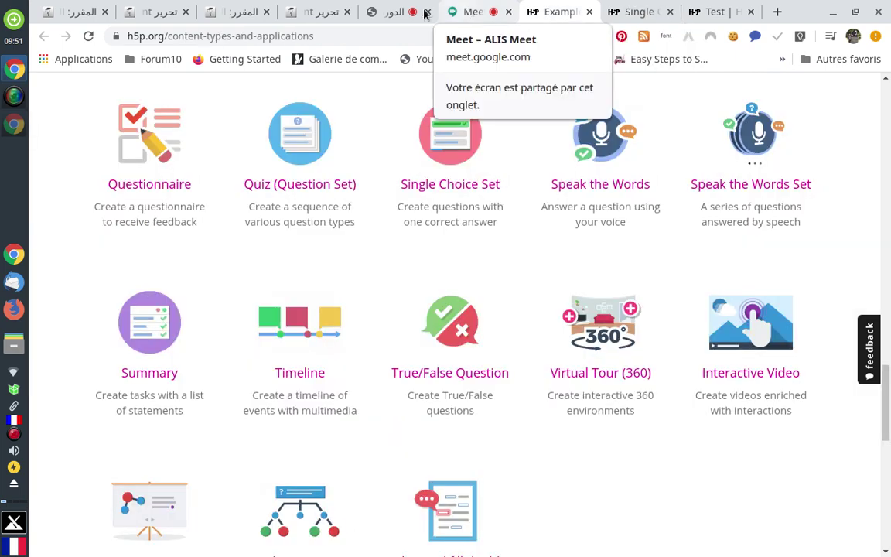
click(242, 14)
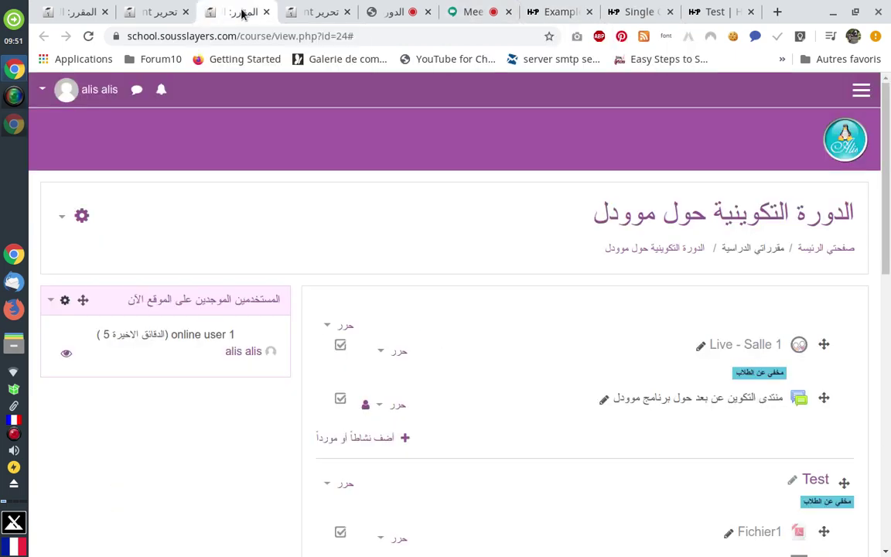
click(320, 20)
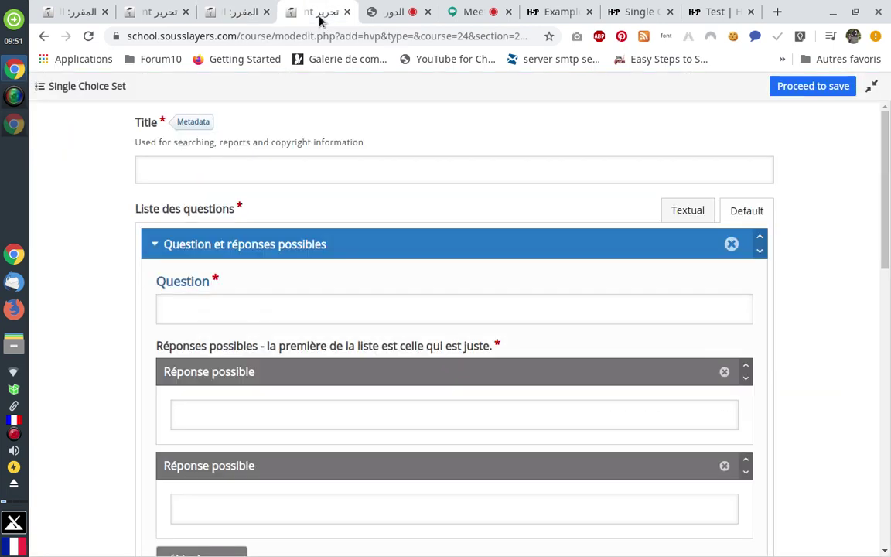
click(204, 309)
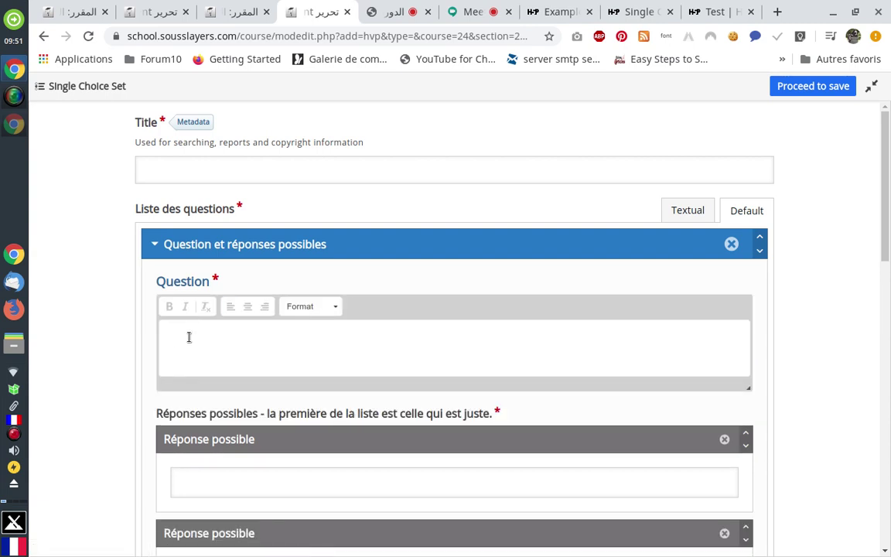
click(16, 420)
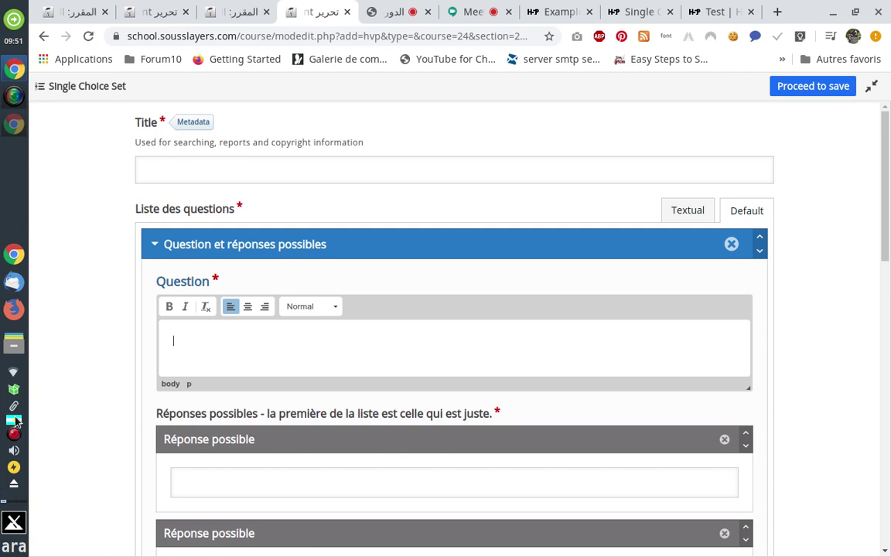
click(249, 309)
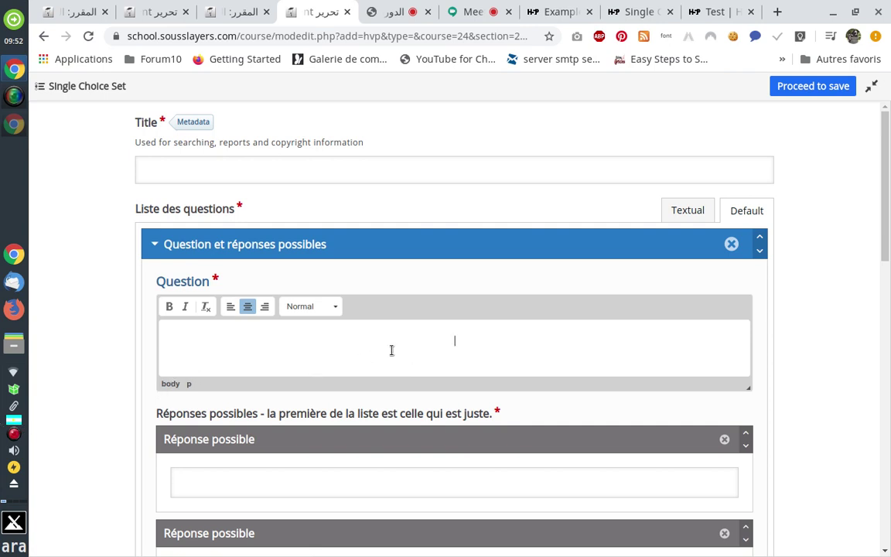
text(عاصمة)
text(المغرب)
Enter "الرباط" as the first possible answer to the question and format it centred and bold.
scroll(391, 351, down, 3)
scroll(213, 234, down, 3)
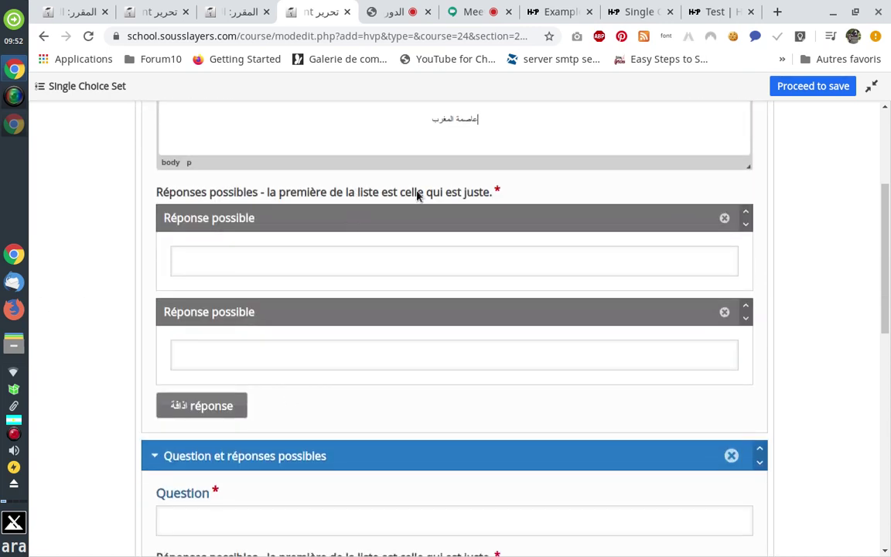
click(225, 262)
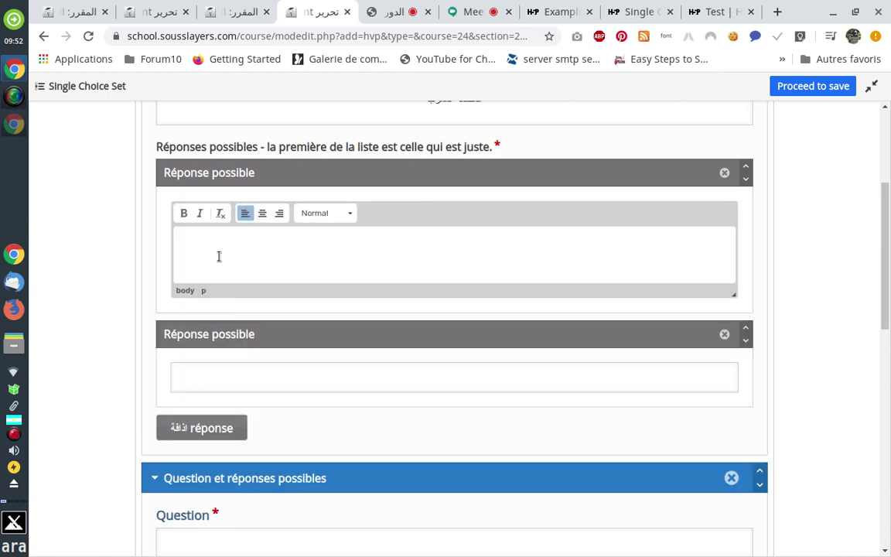
text(الرباط)
double_click(191, 246)
click(262, 213)
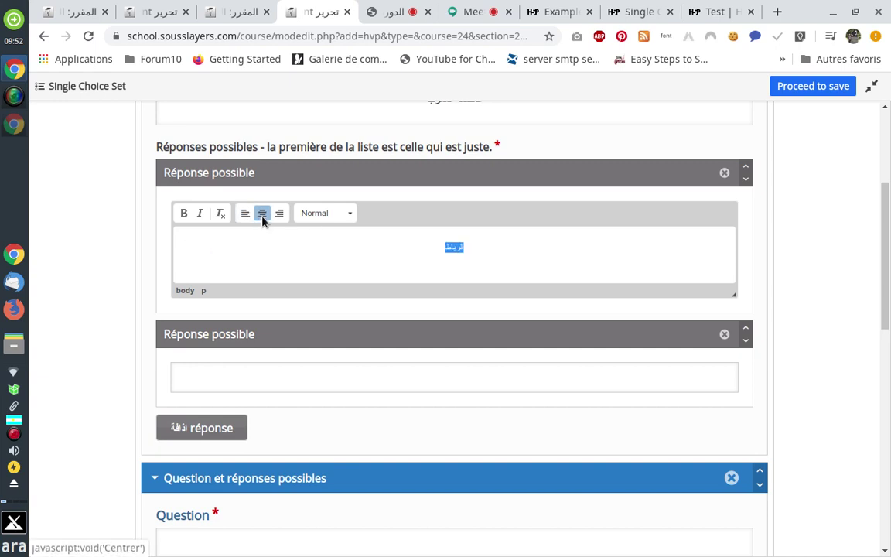
click(350, 219)
click(312, 219)
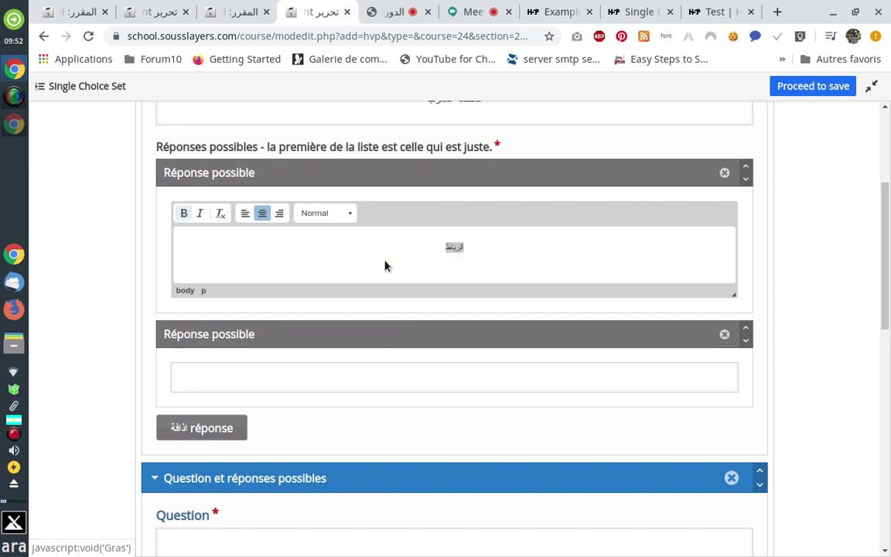
scroll(312, 274, down, 3)
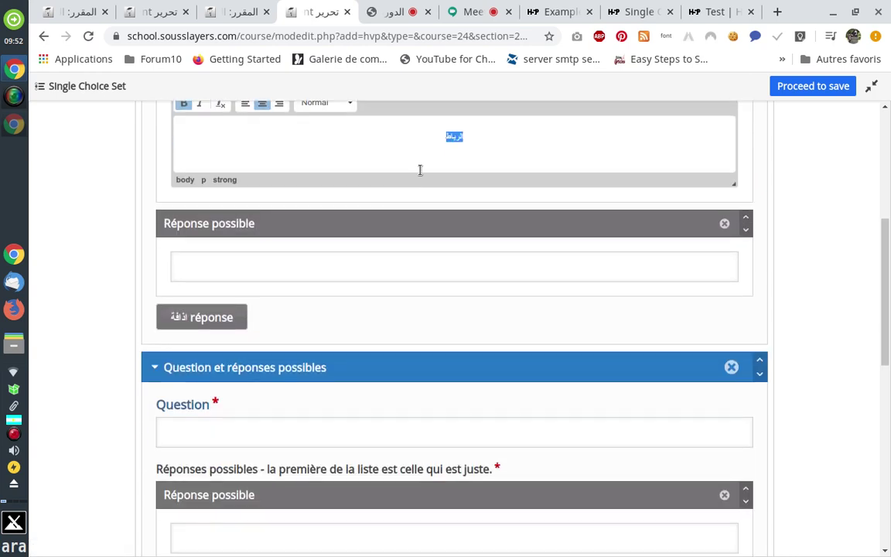
scroll(420, 170, up, 5)
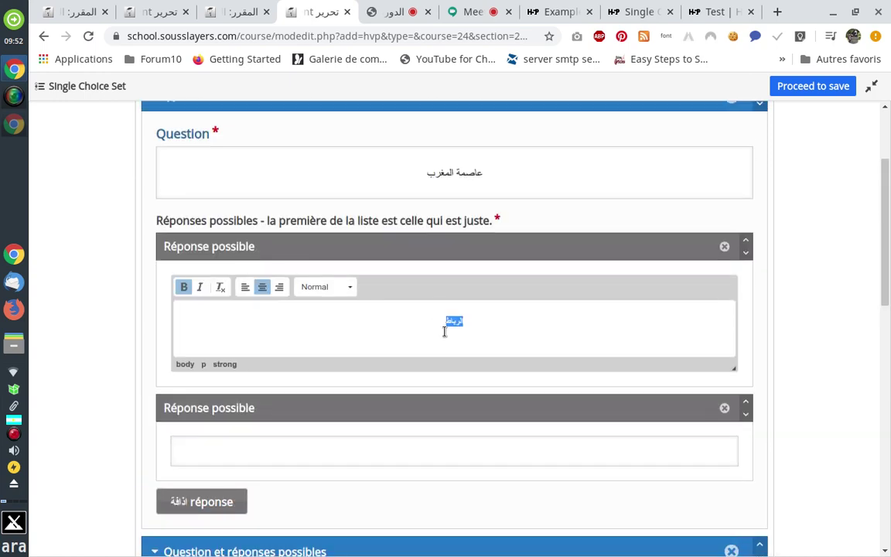
Enter "تيزنيت" as the second possible answer to the first question.
scroll(447, 325, down, 2)
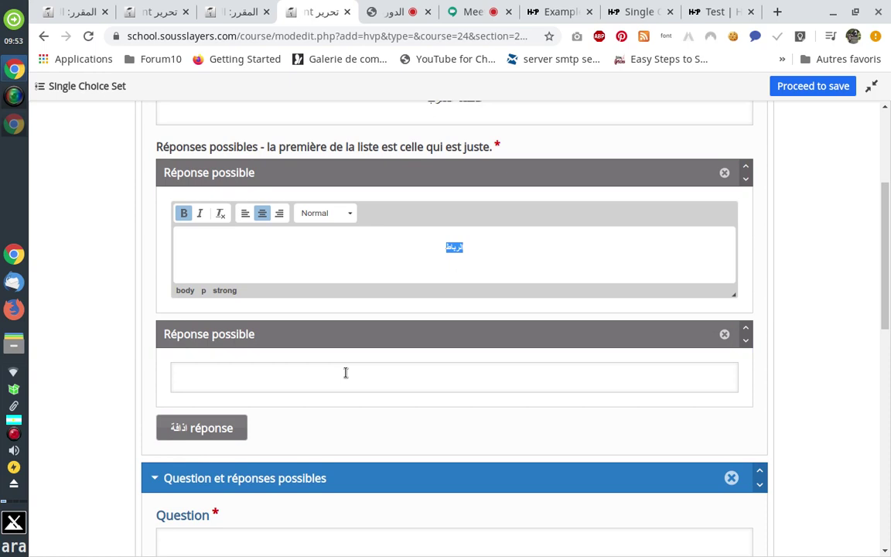
click(318, 389)
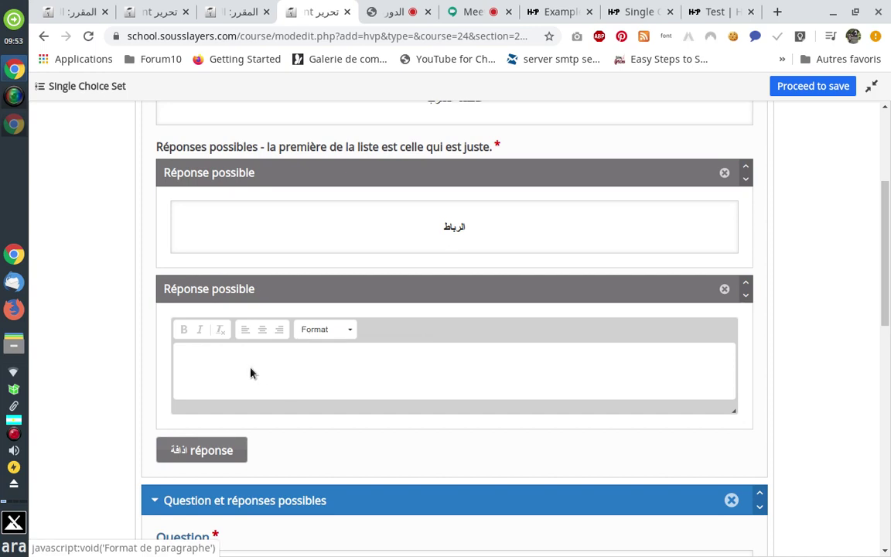
click(244, 370)
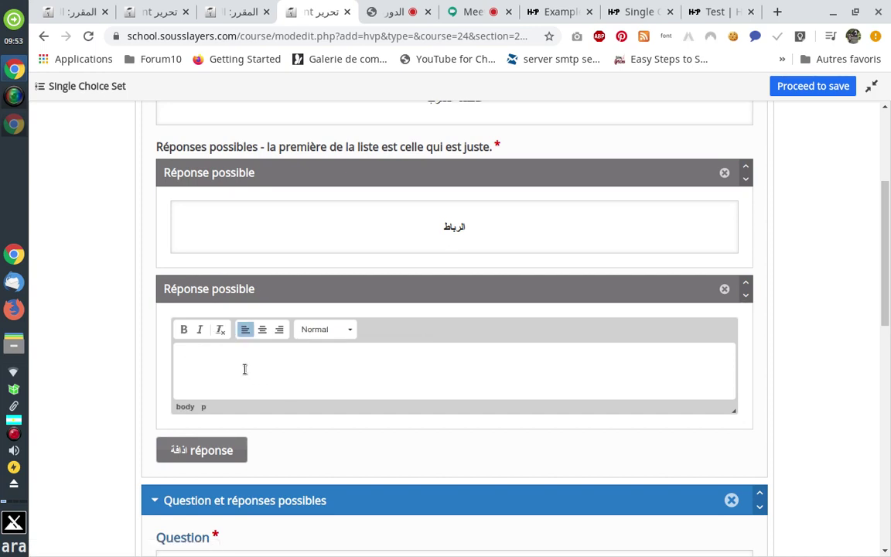
text(ا)
text(ونس)
text(ت)
key(BackSpace)
key(BackSpace)
key(BackSpace)
key(BackSpace)
key(BackSpace)
text(بوني)
key(BackSpace)
key(BackSpace)
key(BackSpace)
text(زنيت)
Format the second possible answer's text as centred and bold.
double_click(209, 364)
click(270, 333)
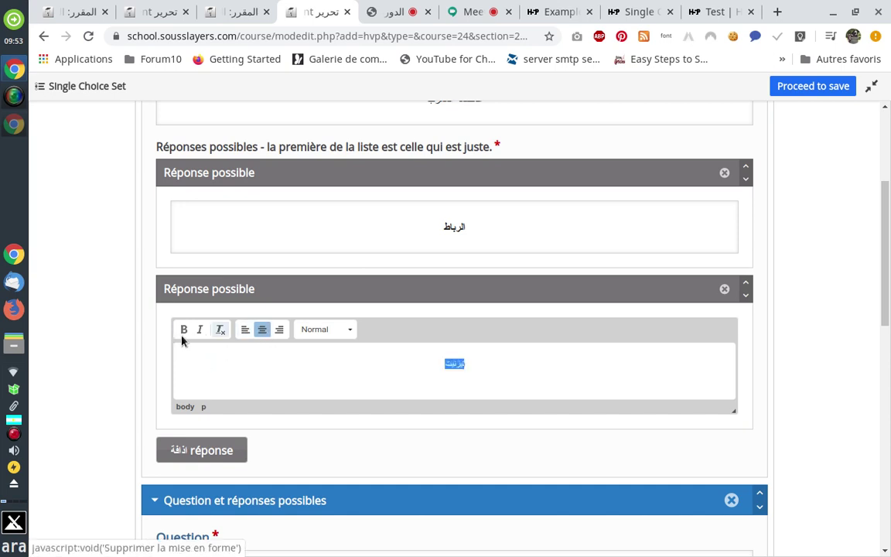
click(184, 331)
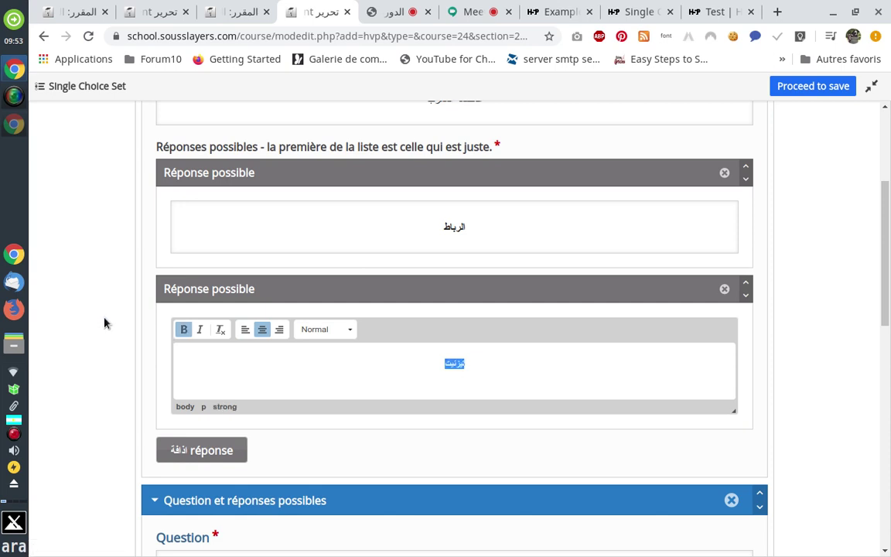
Try to collapse the empty second question block below the first question.
scroll(105, 322, down, 1)
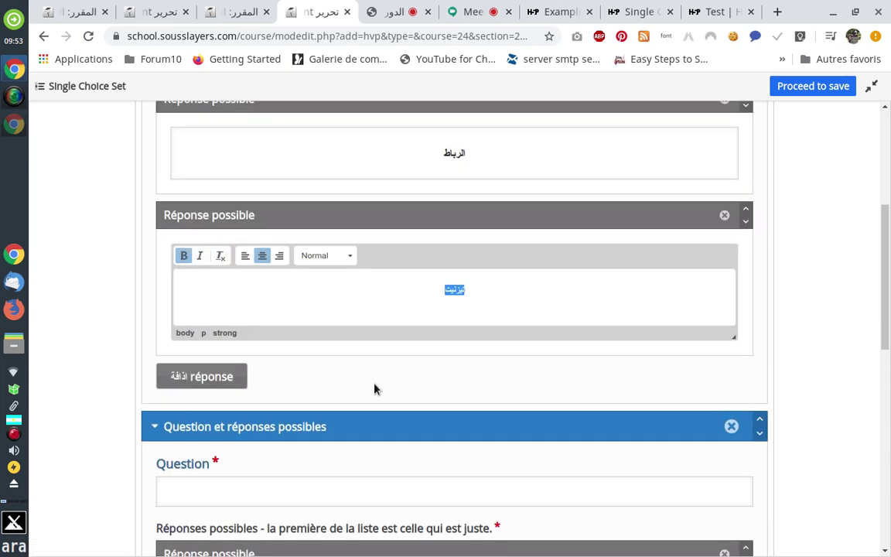
scroll(108, 328, down, 1)
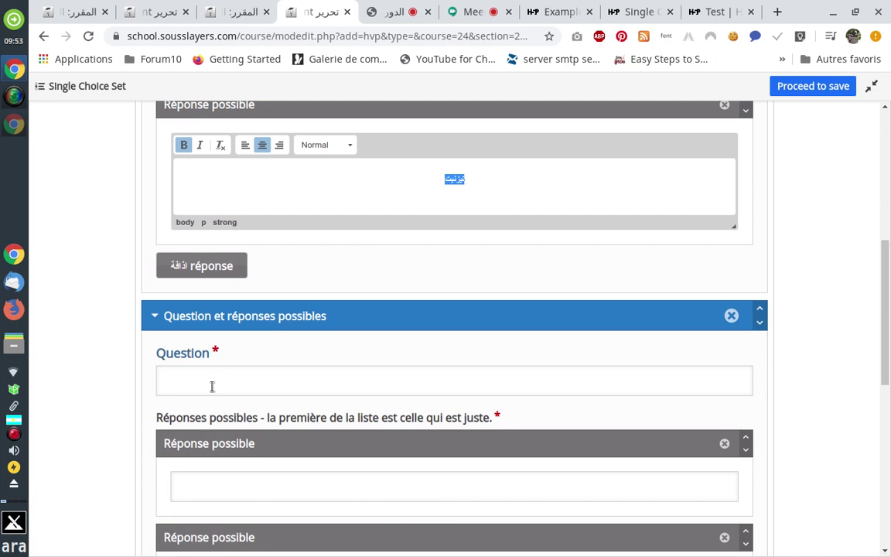
click(155, 318)
scroll(126, 319, up, 5)
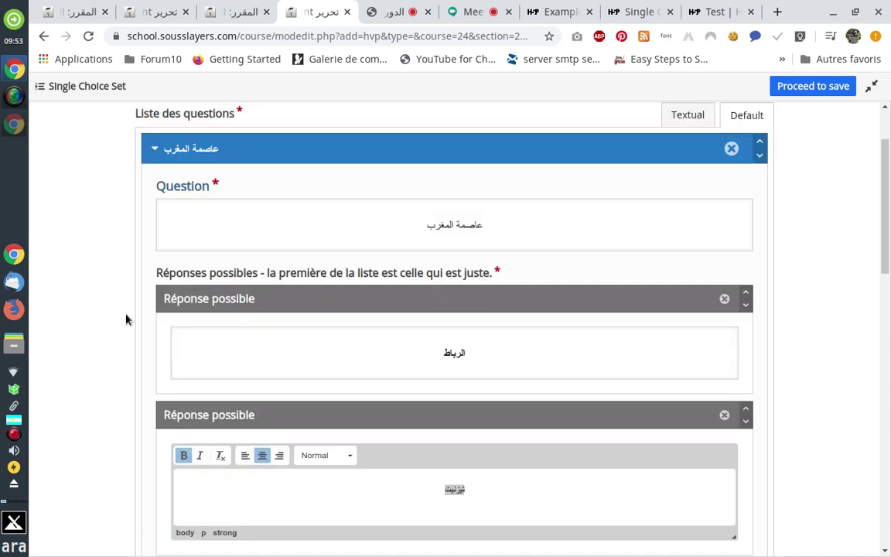
Delete the empty second question block from the question list, confirming the removal.
scroll(126, 319, down, 6)
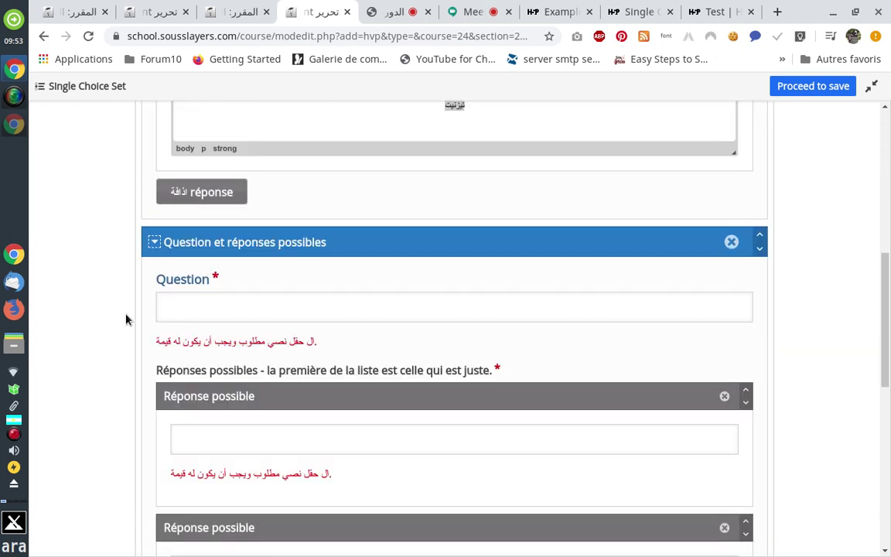
scroll(126, 320, down, 4)
scroll(126, 319, up, 4)
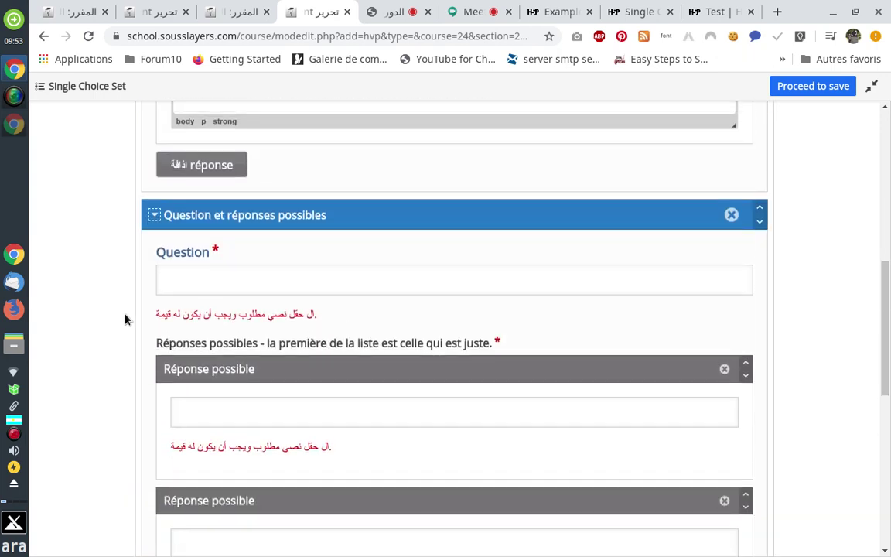
scroll(126, 319, up, 1)
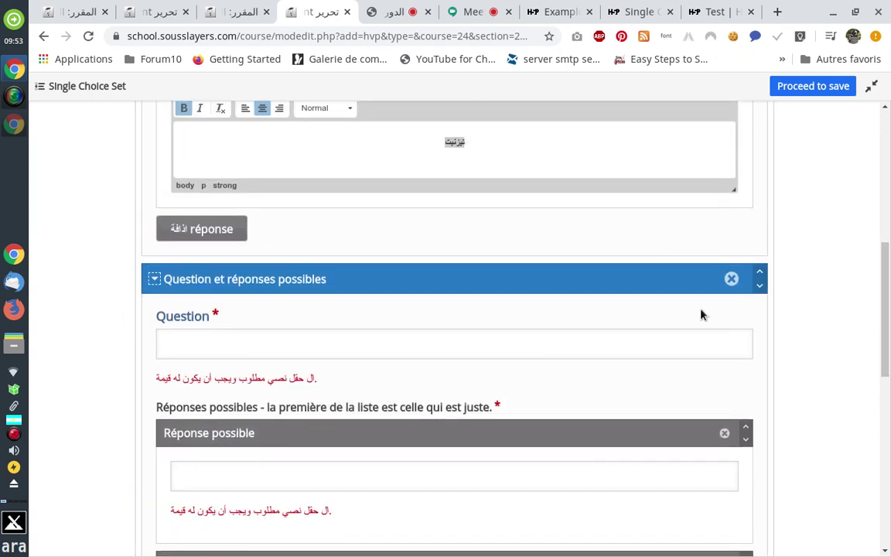
click(732, 280)
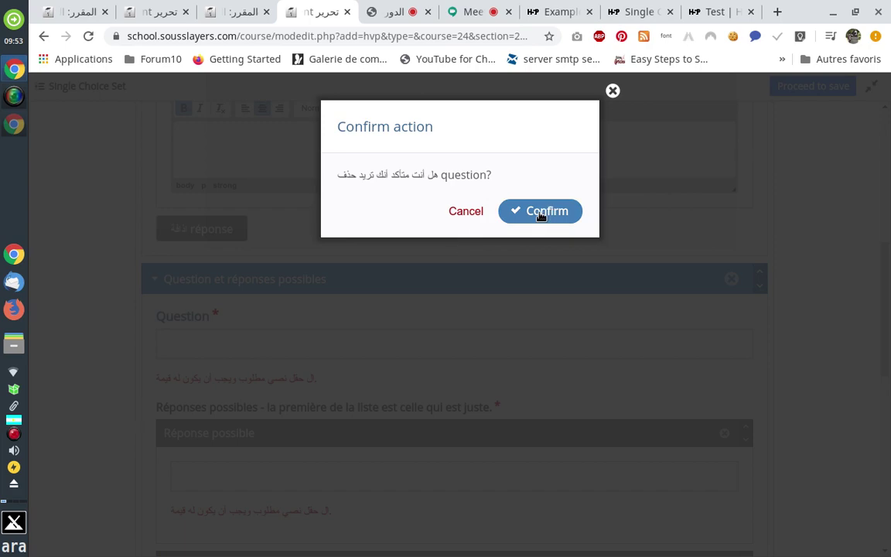
click(540, 211)
scroll(364, 252, up, 5)
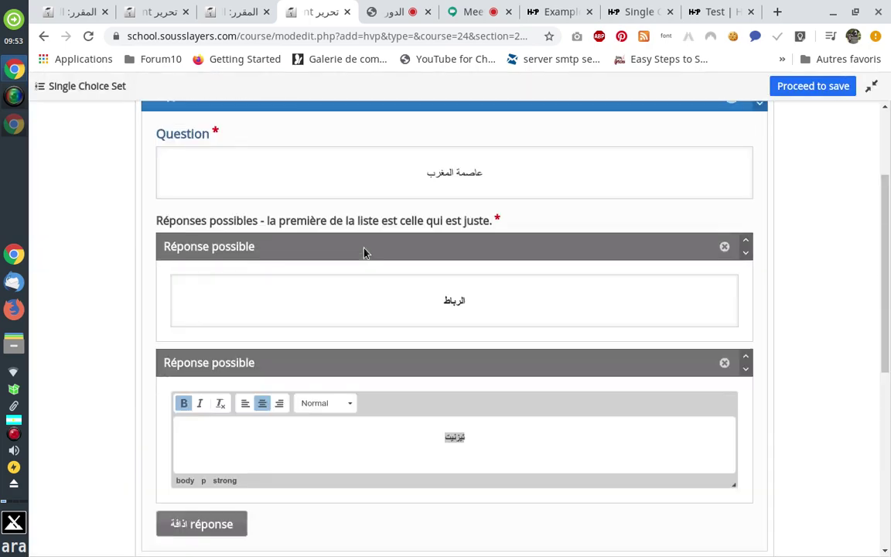
Expand the general options of the Single Choice Set and examine the feedback intervals and behaviour settings.
scroll(364, 252, up, 1)
scroll(364, 252, down, 3)
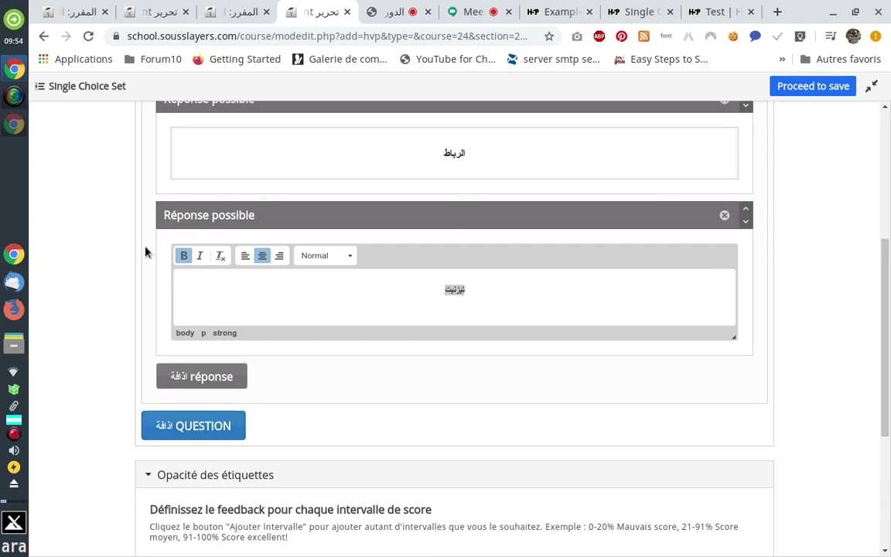
scroll(135, 280, down, 1)
scroll(135, 280, down, 2)
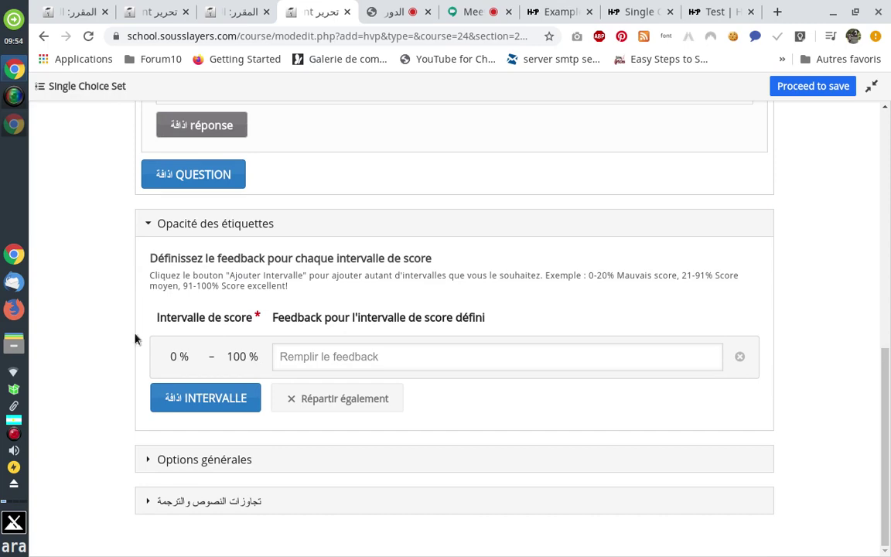
click(148, 460)
scroll(125, 361, down, 2)
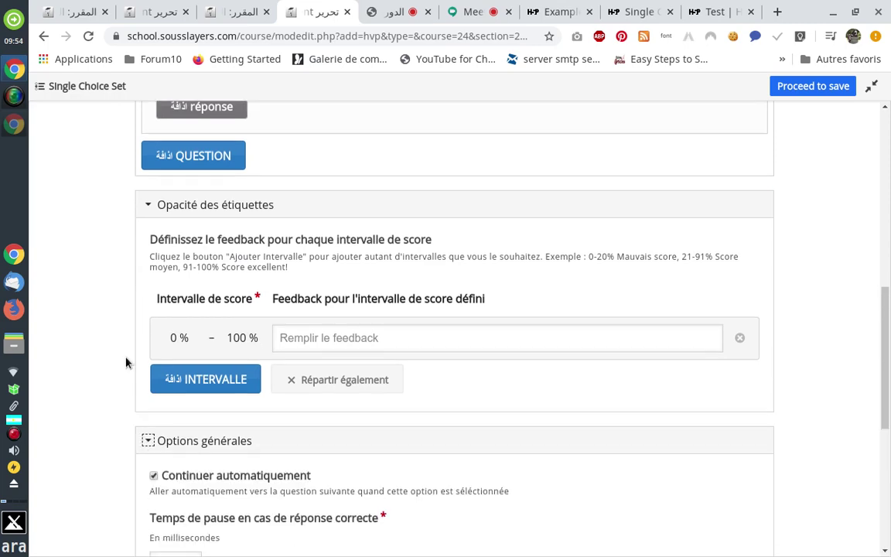
scroll(126, 362, down, 1)
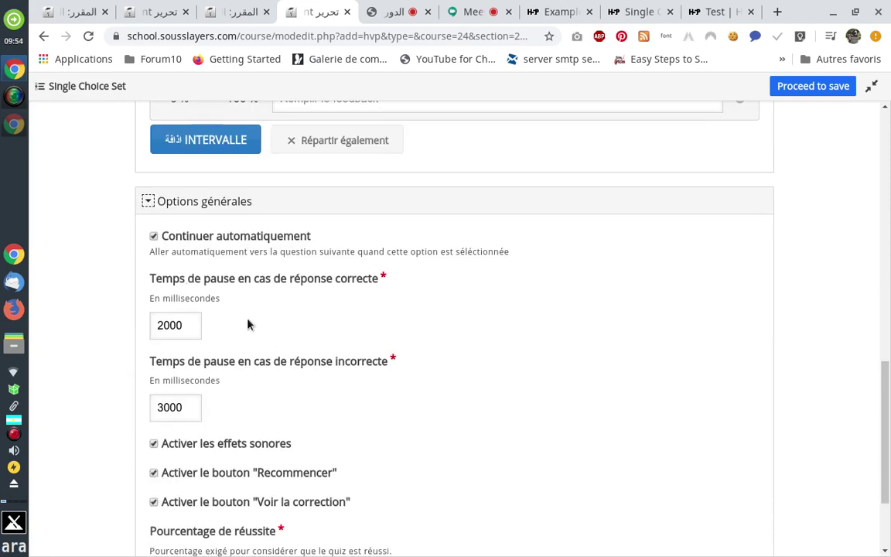
scroll(259, 363, down, 1)
scroll(81, 341, down, 1)
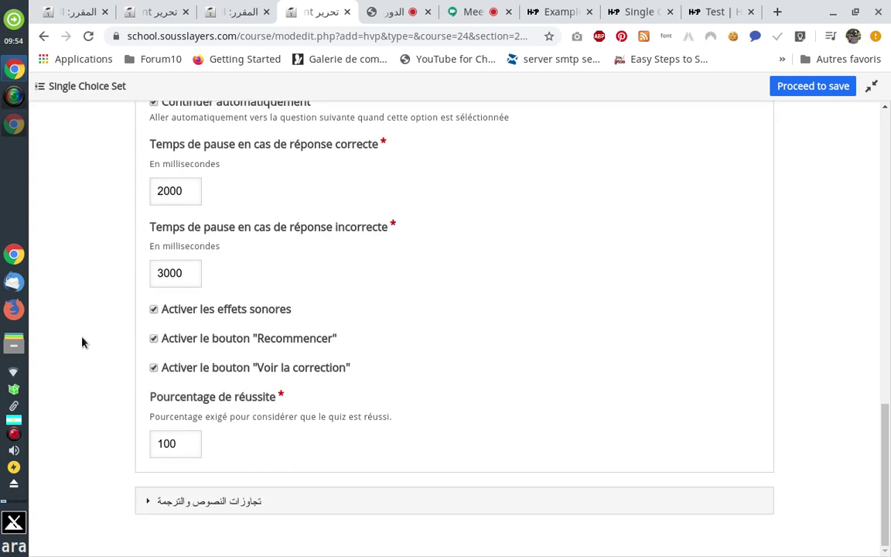
Expand the text overrides and translations section down to the Single Choice Set button texts and examine them.
click(149, 504)
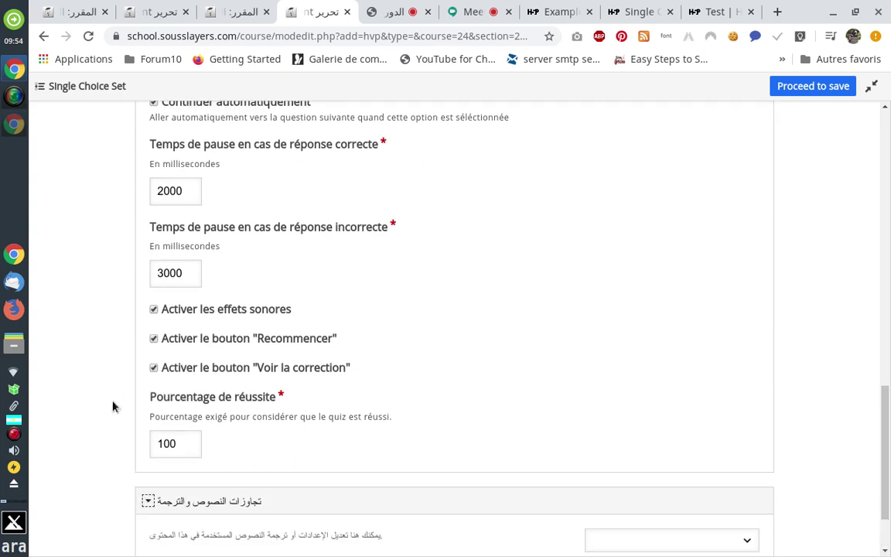
scroll(113, 407, down, 1)
click(173, 488)
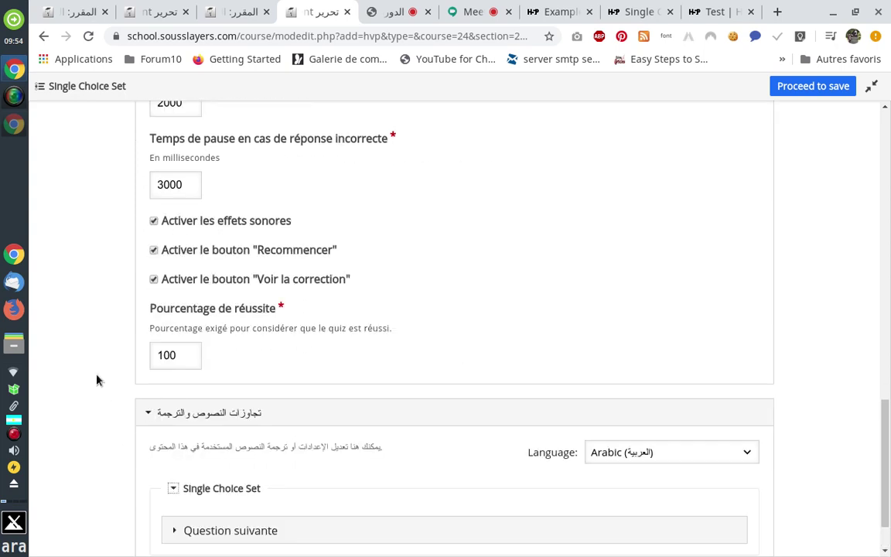
scroll(139, 417, down, 1)
click(176, 464)
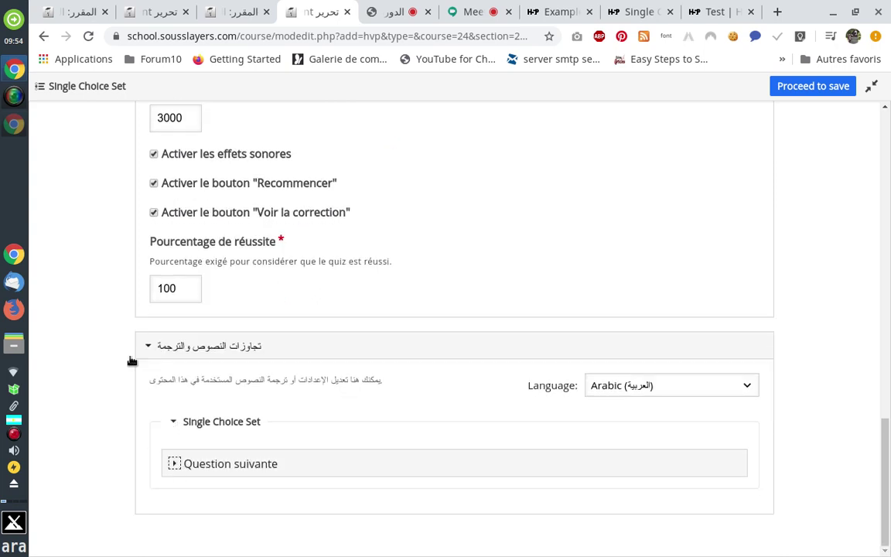
scroll(129, 361, down, 2)
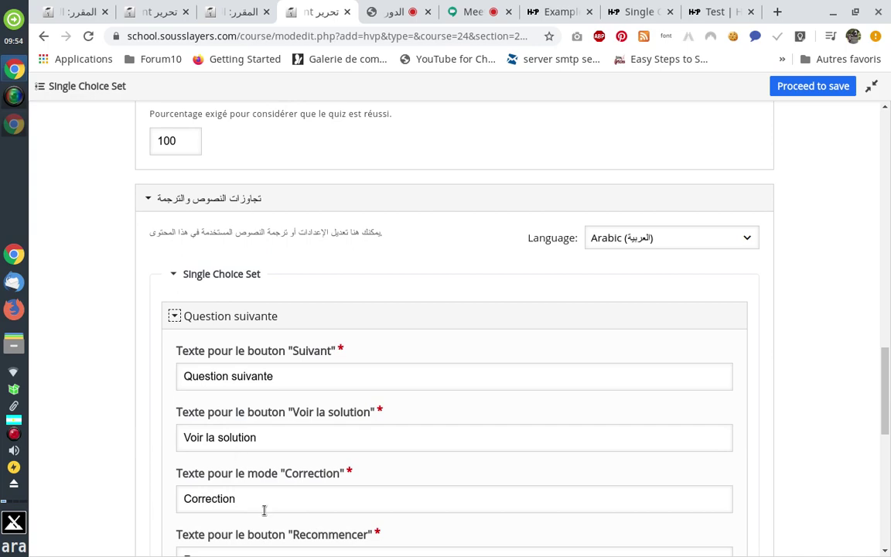
scroll(286, 336, down, 3)
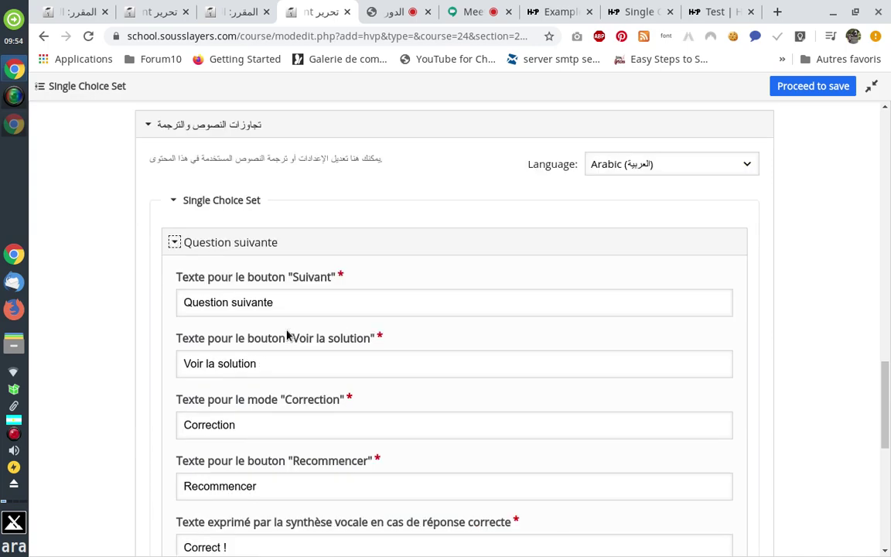
Review the general options again, including automatic continuation, pause times, sound effects, buttons and pass percentage.
scroll(286, 337, up, 7)
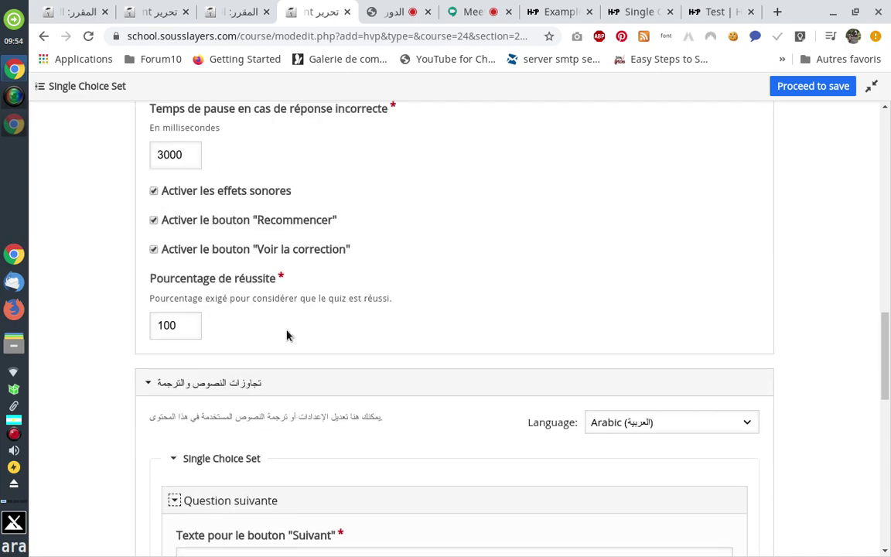
scroll(286, 334, up, 2)
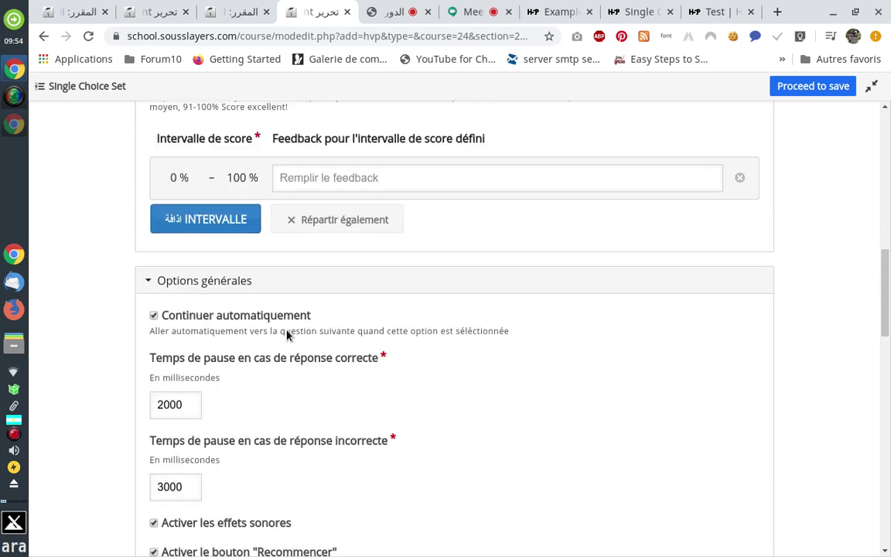
scroll(287, 332, down, 2)
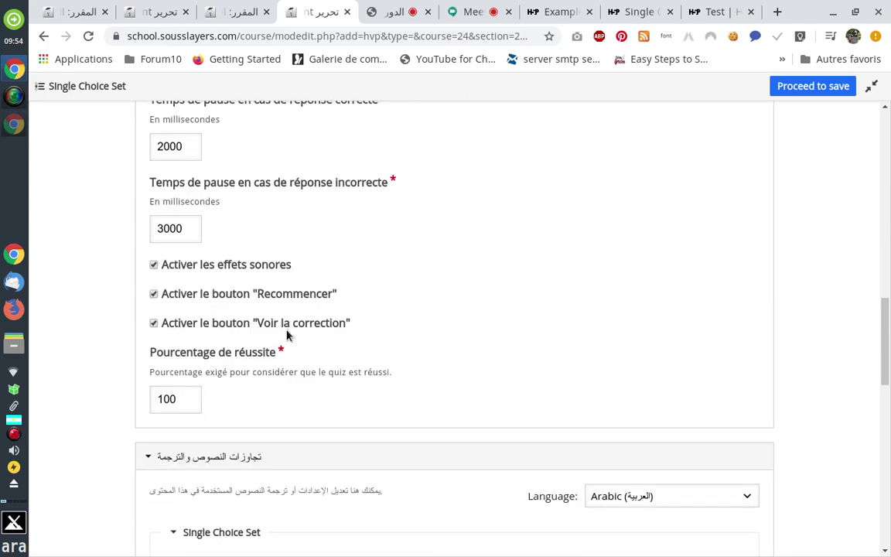
scroll(286, 336, down, 1)
scroll(286, 335, up, 3)
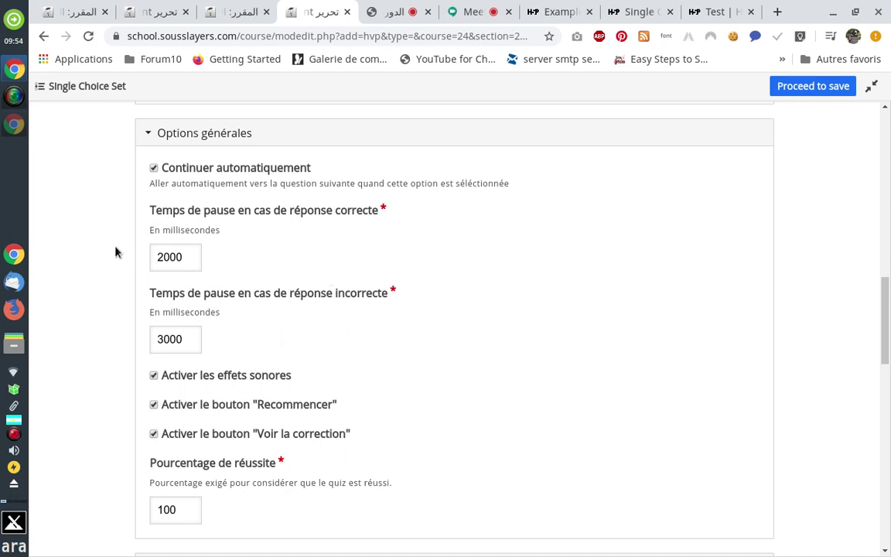
scroll(116, 251, up, 3)
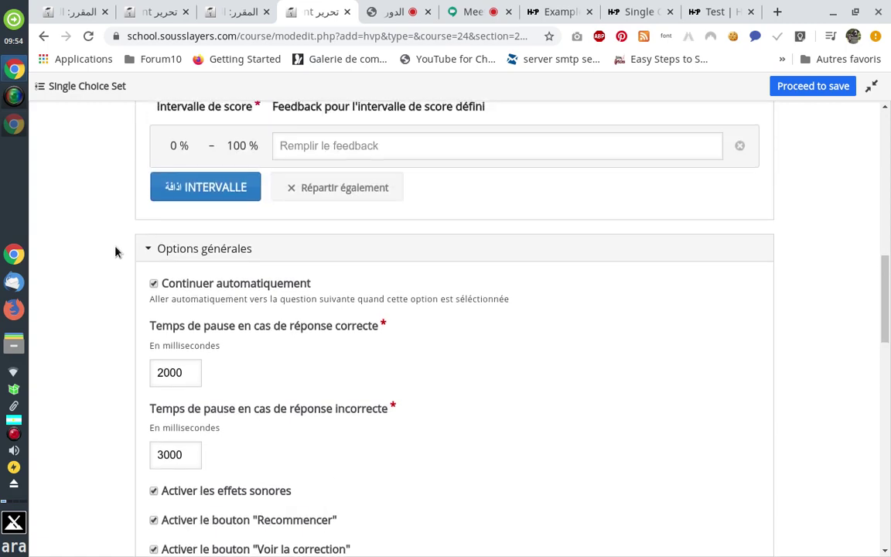
scroll(115, 251, down, 5)
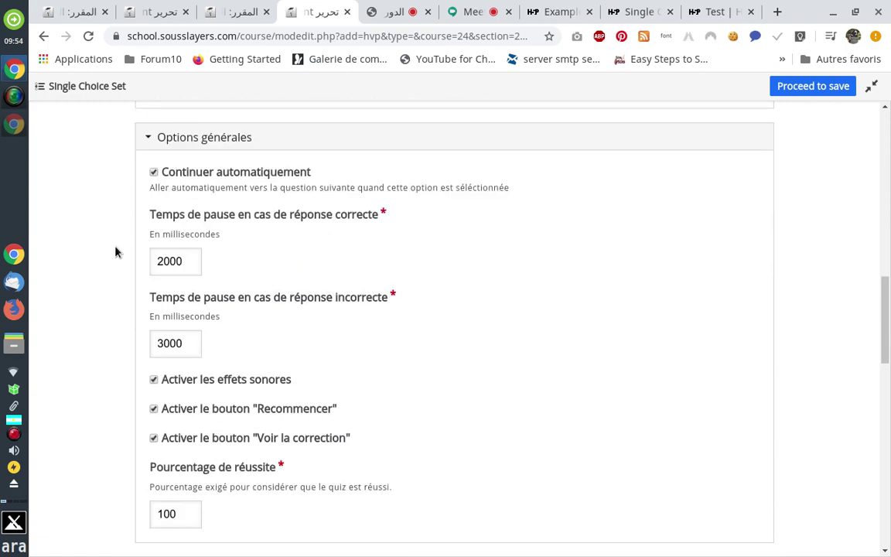
Examine the translation language choice and the editable button and speech texts of the Single Choice Set.
scroll(115, 251, down, 3)
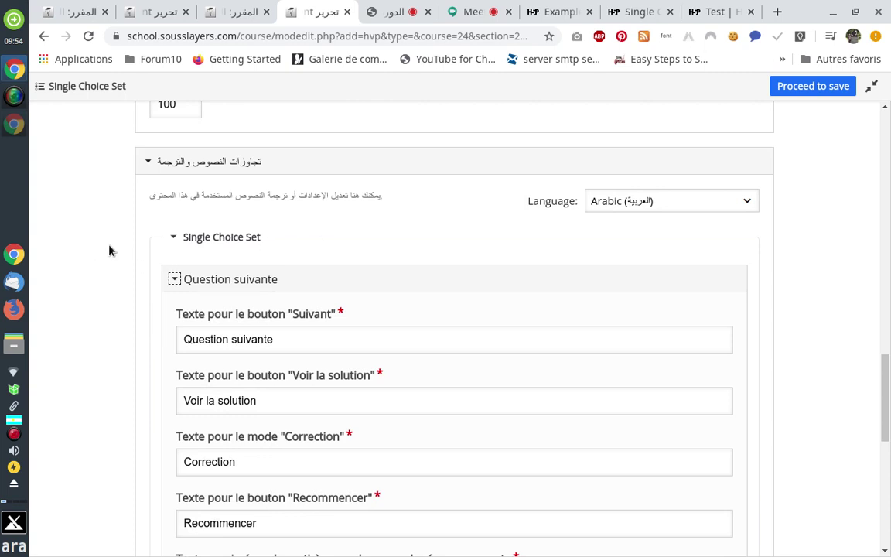
scroll(109, 250, down, 1)
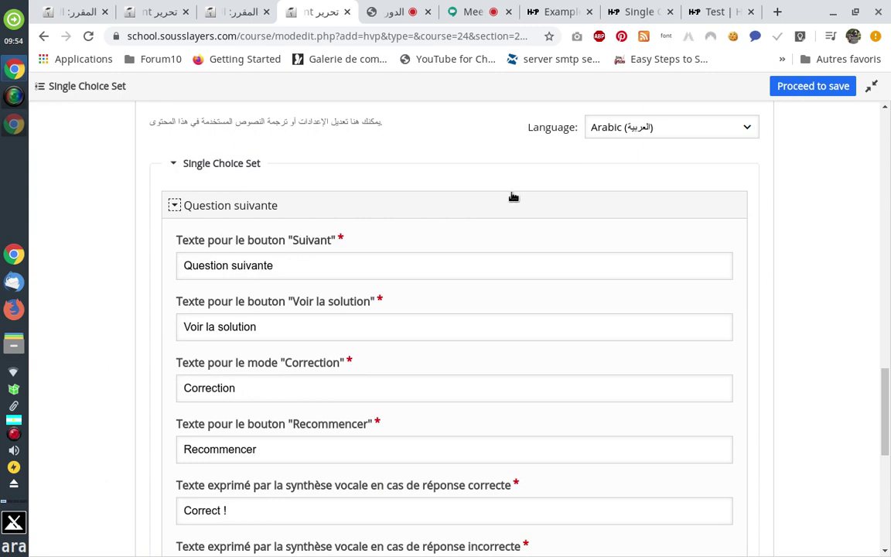
scroll(513, 194, up, 2)
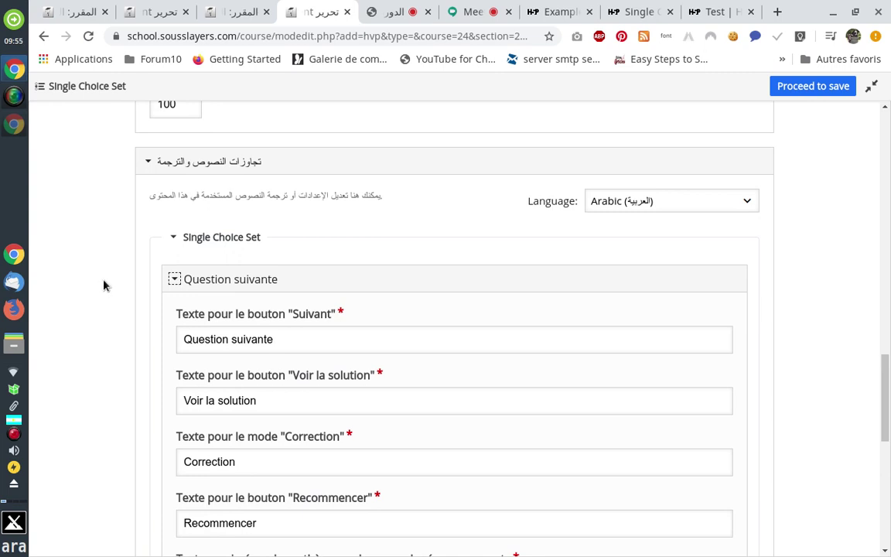
scroll(105, 286, down, 3)
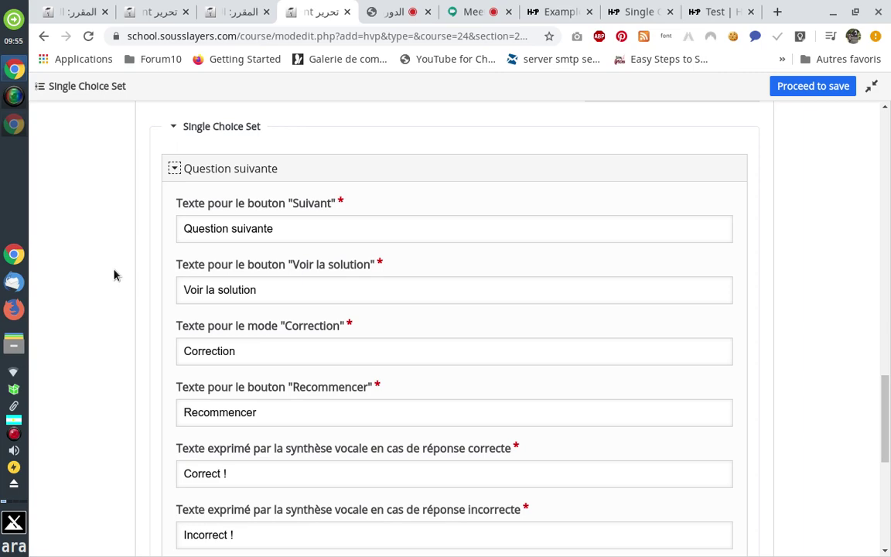
scroll(114, 275, down, 12)
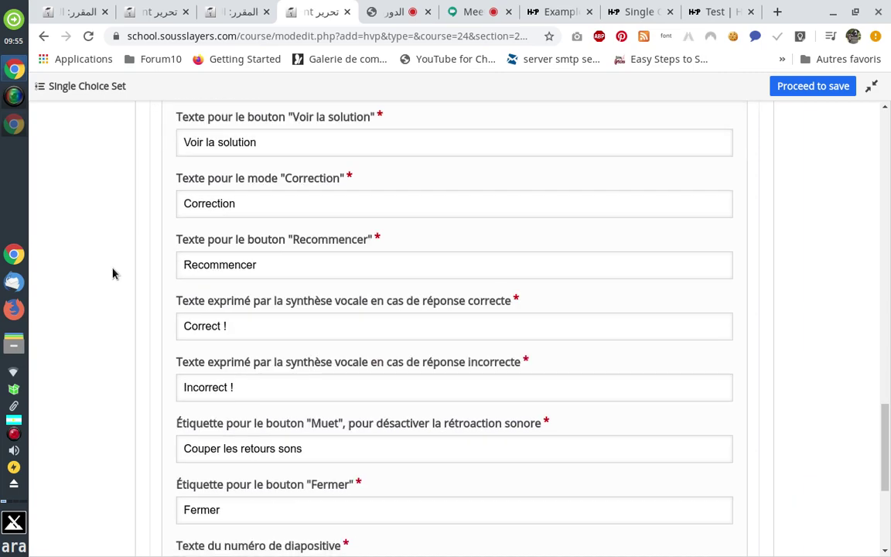
scroll(131, 251, up, 12)
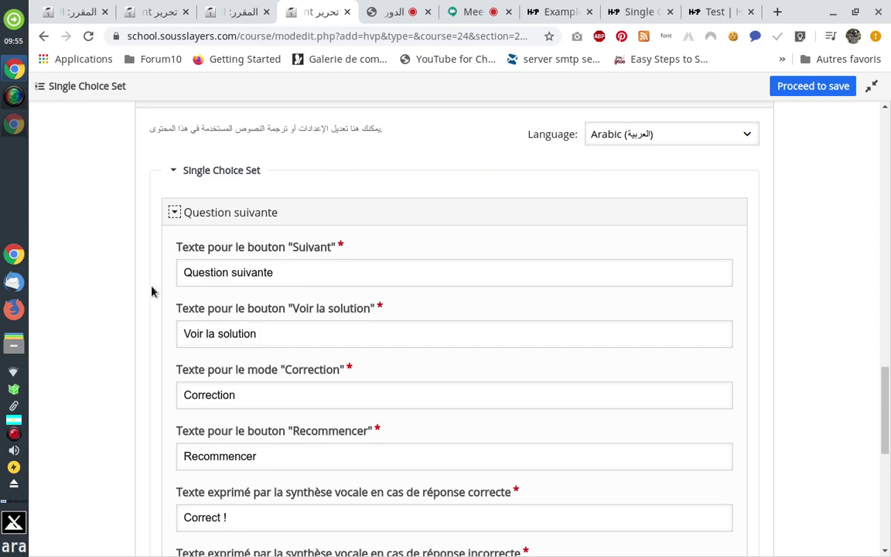
Go back over the Single Choice Set form, reviewing the title field, the question and its possible answers.
scroll(151, 290, up, 8)
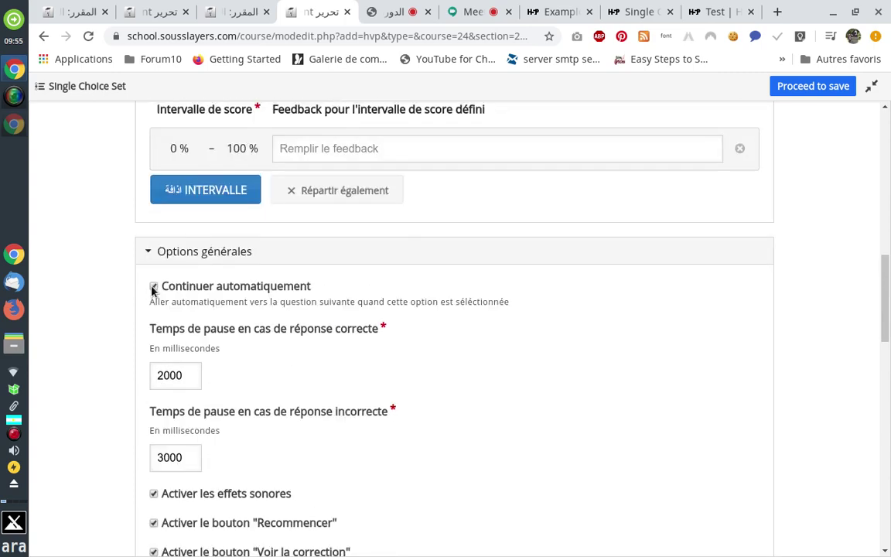
scroll(152, 291, up, 8)
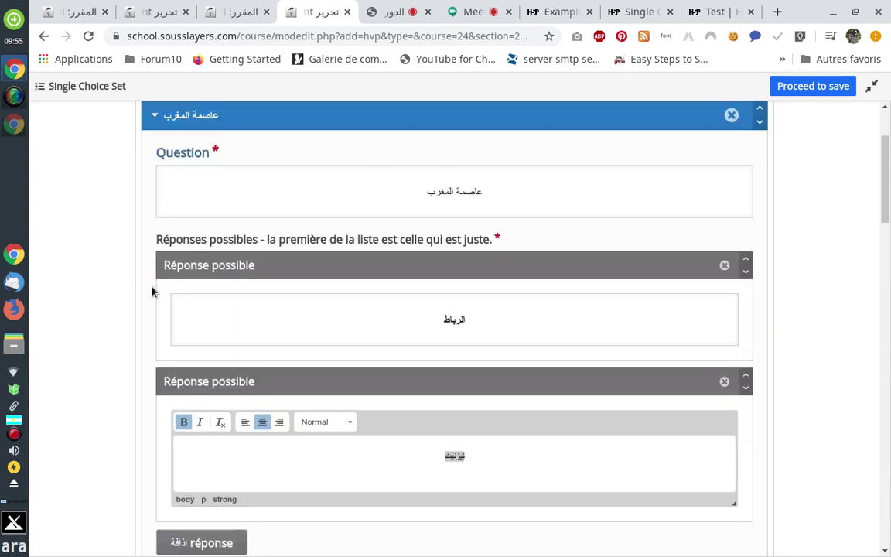
scroll(151, 291, up, 2)
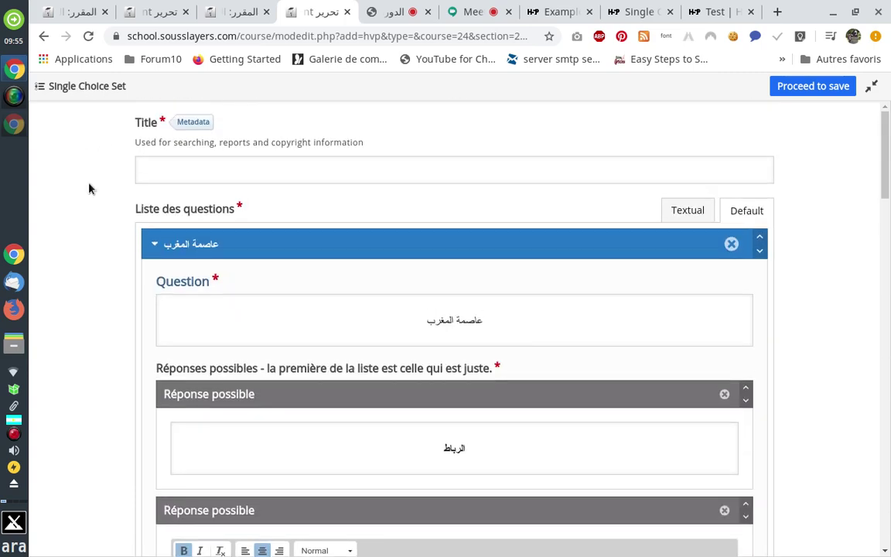
scroll(105, 207, down, 2)
scroll(106, 207, up, 2)
scroll(108, 248, down, 5)
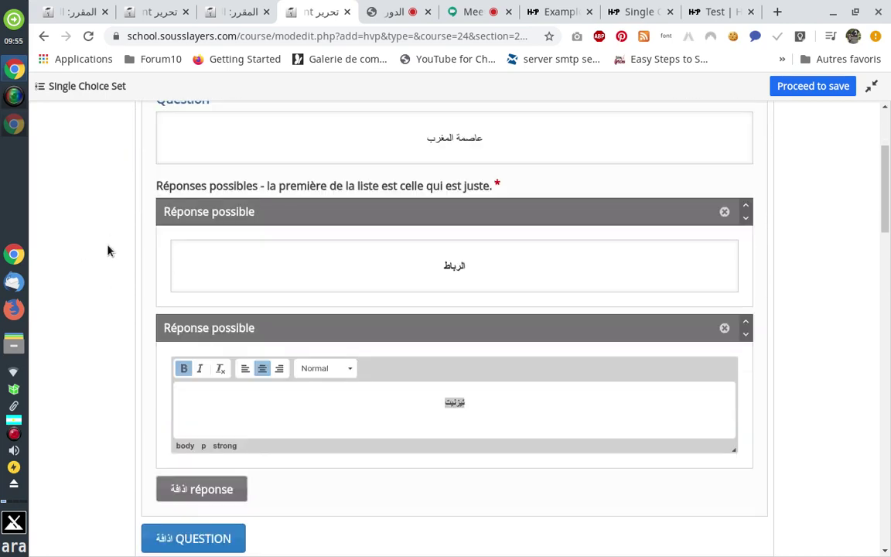
scroll(108, 249, up, 3)
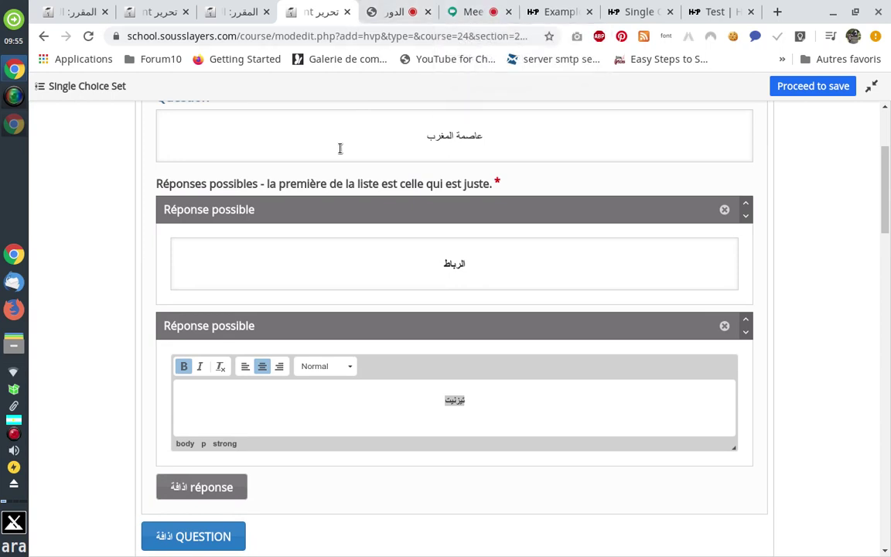
scroll(340, 149, up, 2)
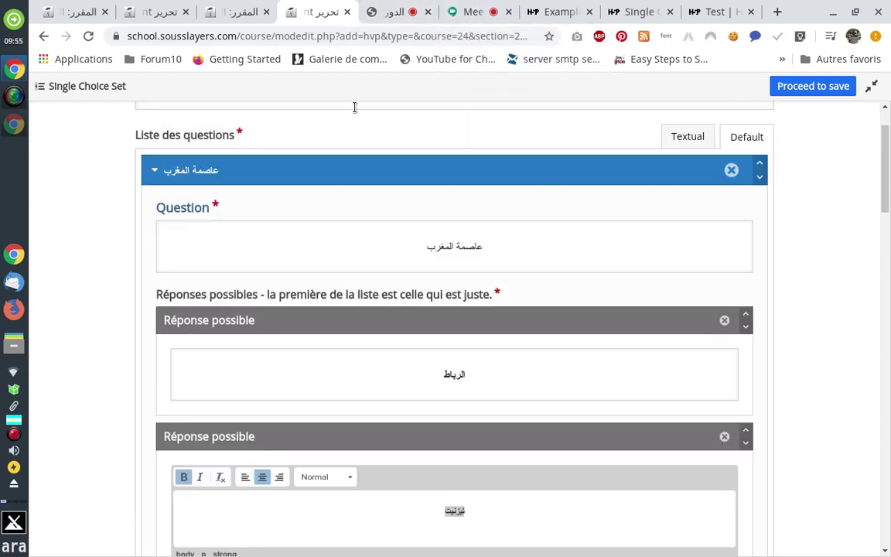
Check the OpenMeetings room and the Google Meet call, and return to the Single Choice Set editor.
click(388, 17)
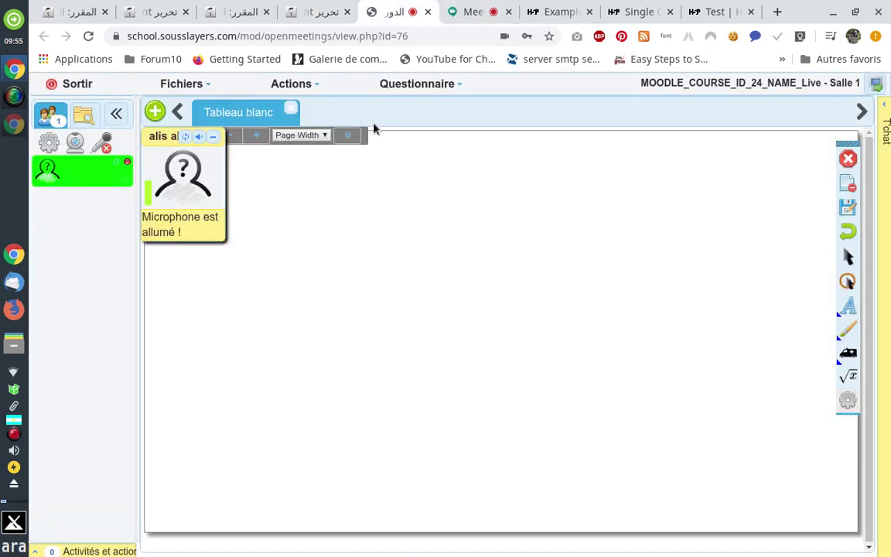
click(468, 11)
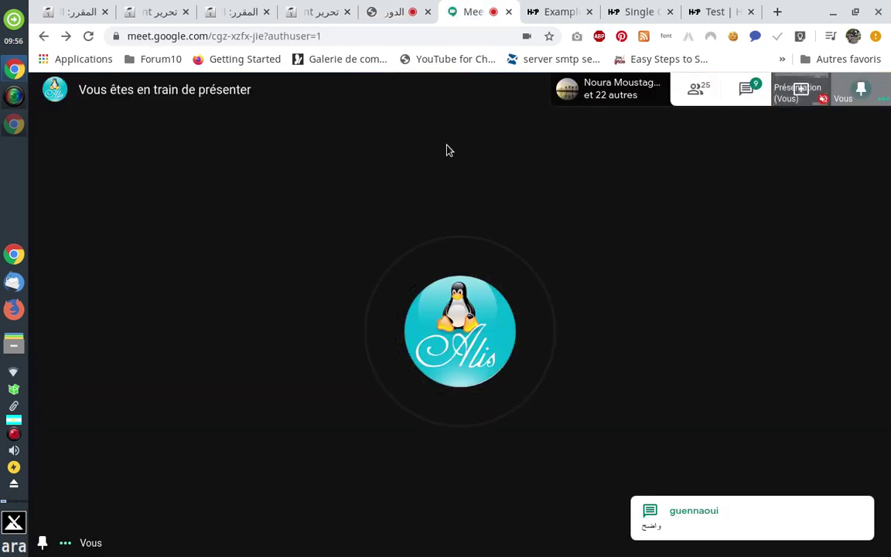
click(317, 12)
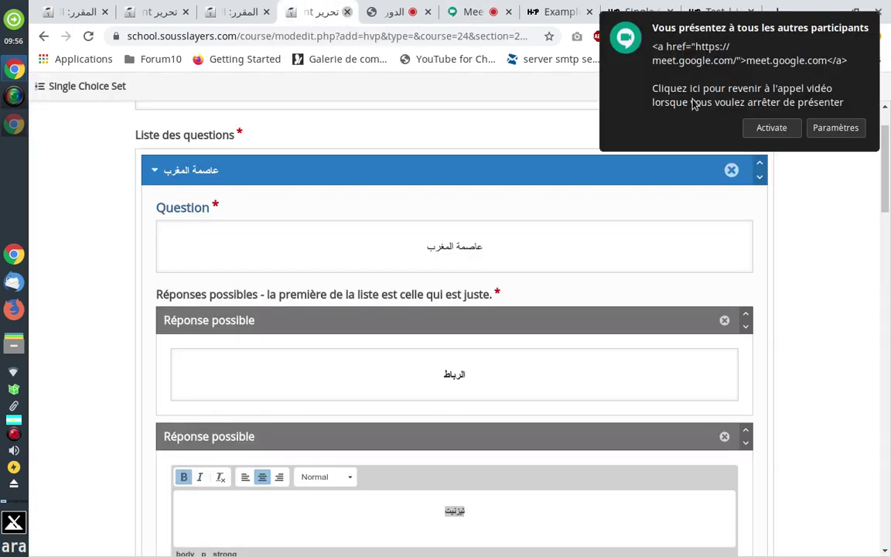
Close the Single Choice Set editor and upload drag-the-words-1399.h5p for use in the other open H5P activity form.
key(ctrl+w)
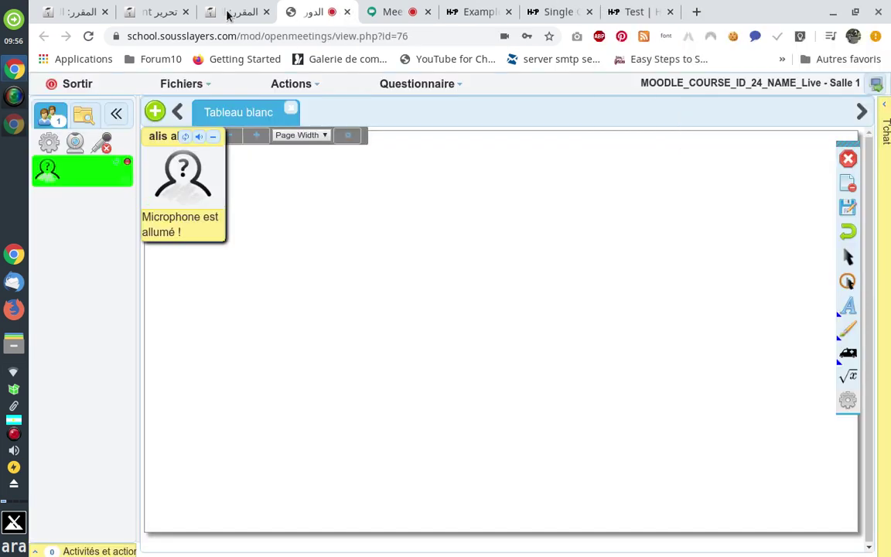
click(229, 13)
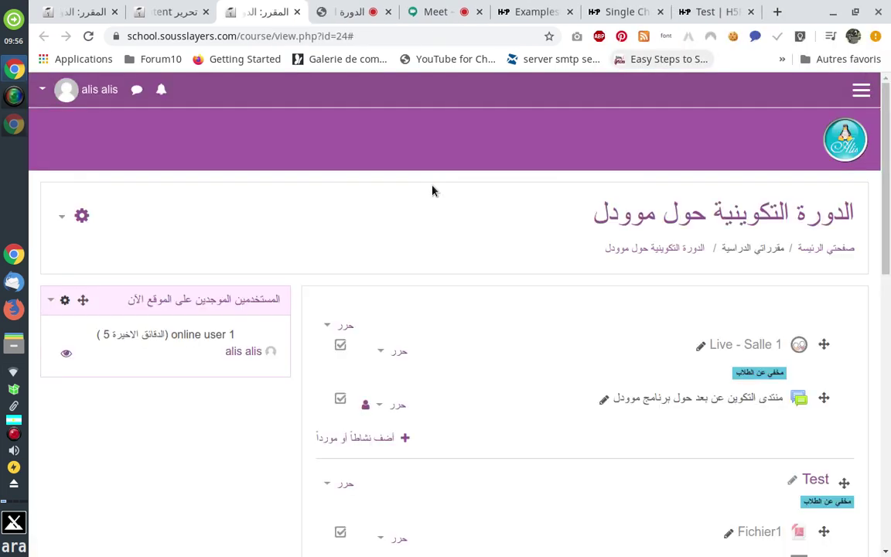
click(172, 13)
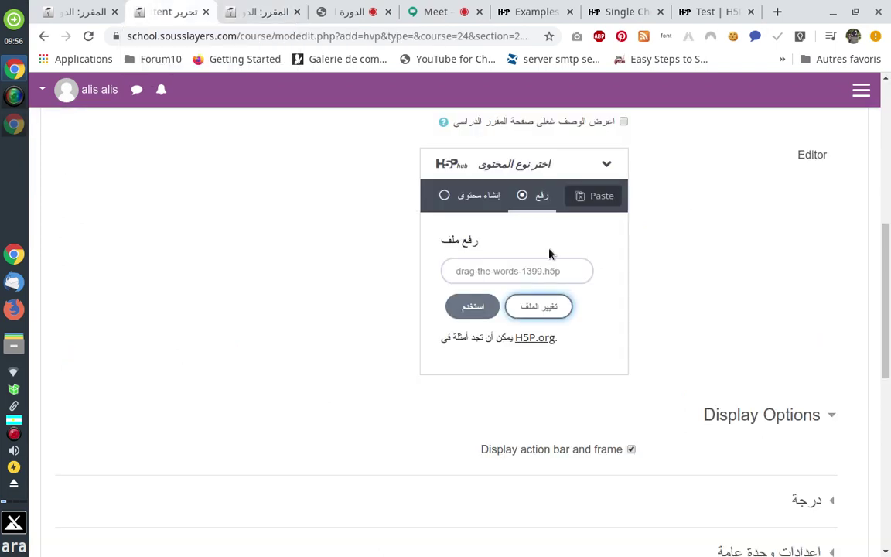
click(473, 306)
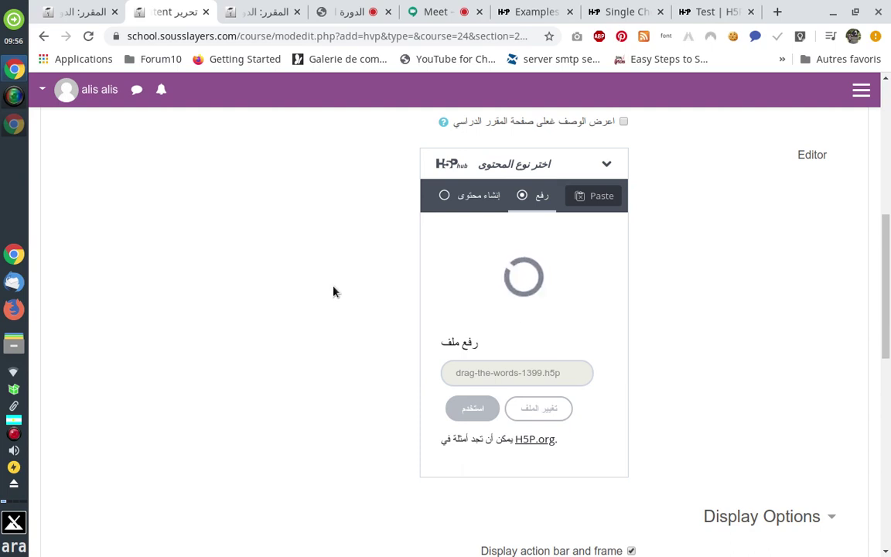
Return to the course page and review its sections and the activities listed in each.
click(79, 15)
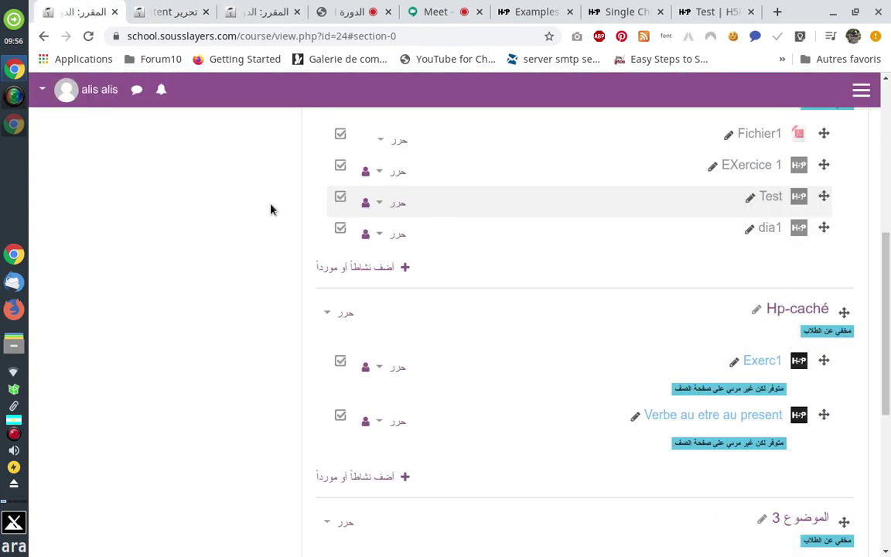
scroll(271, 209, up, 5)
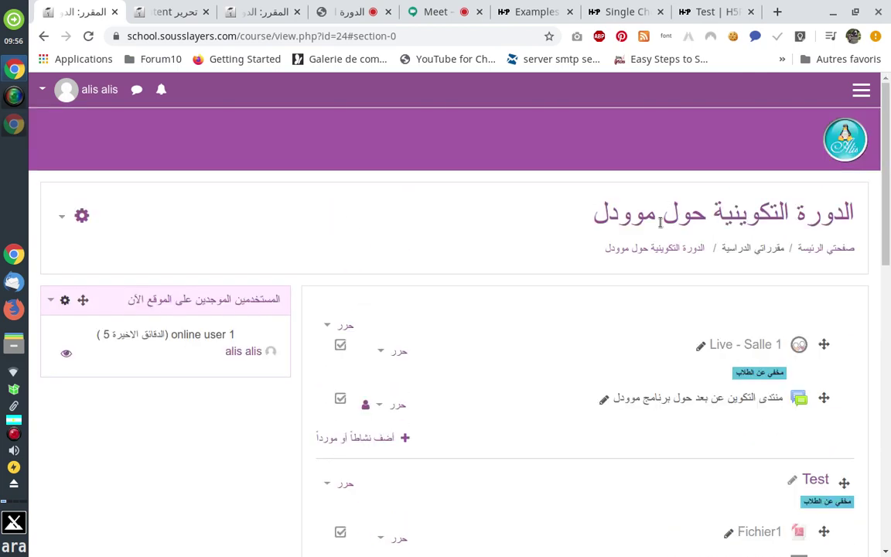
scroll(436, 232, down, 1)
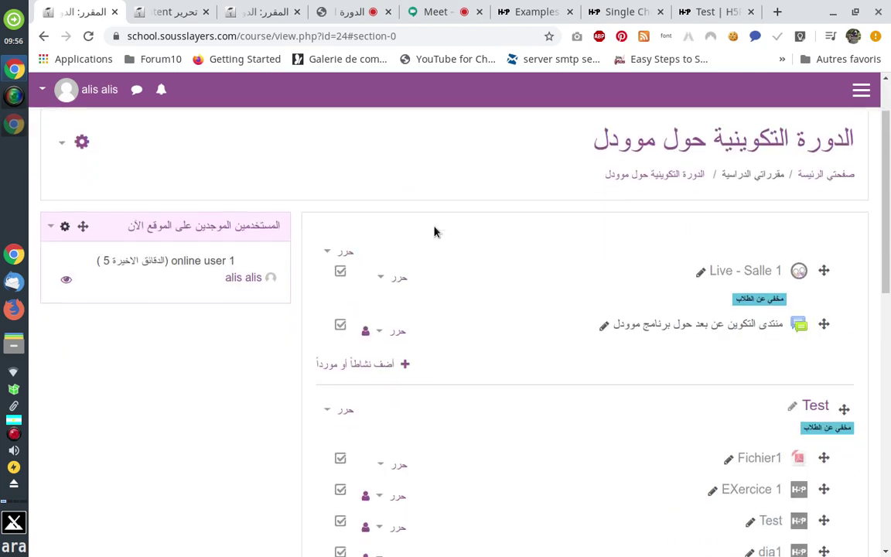
scroll(435, 232, up, 1)
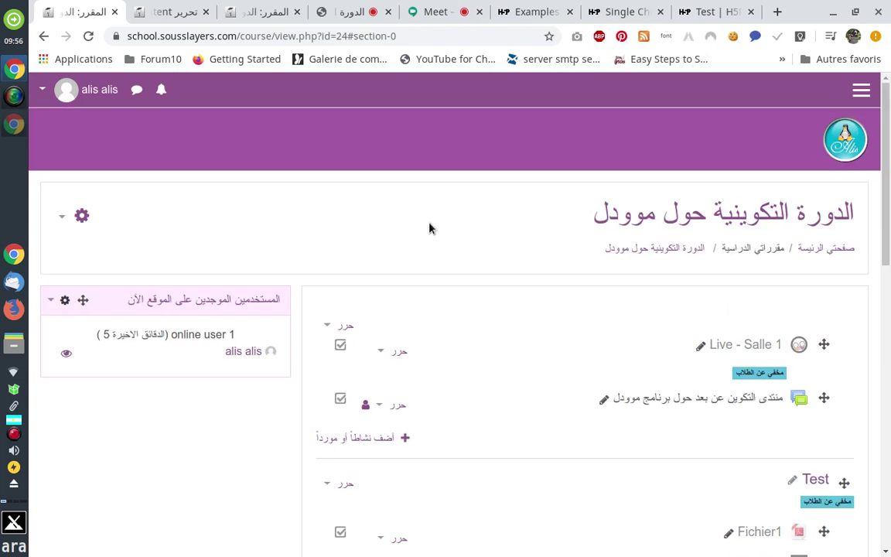
scroll(430, 227, down, 2)
scroll(546, 301, down, 3)
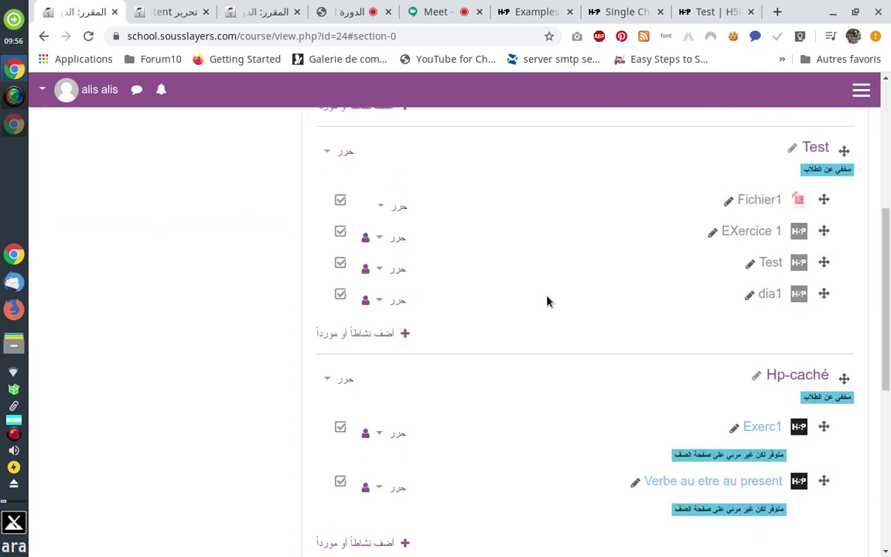
scroll(547, 301, down, 5)
scroll(543, 300, up, 2)
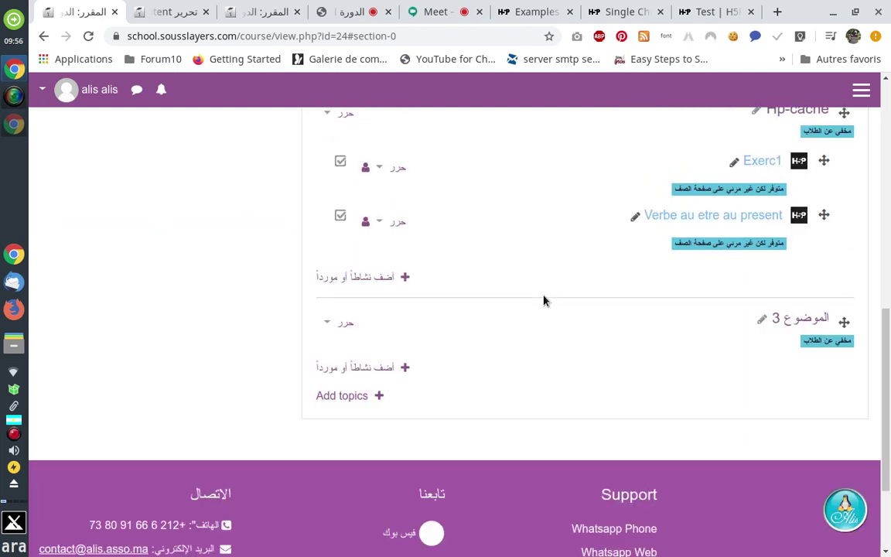
Open the list of blocks that can be added to the course, look through it, and close it without adding one.
click(863, 92)
scroll(790, 254, down, 3)
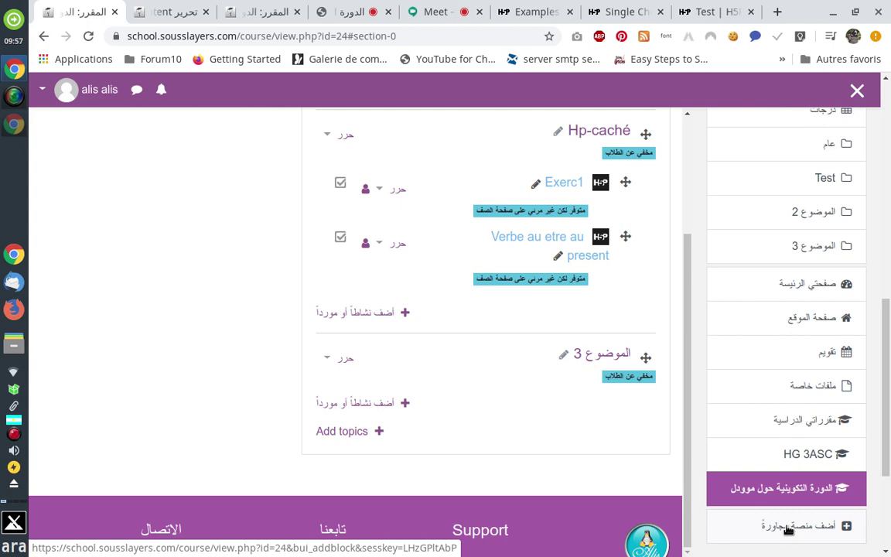
click(785, 527)
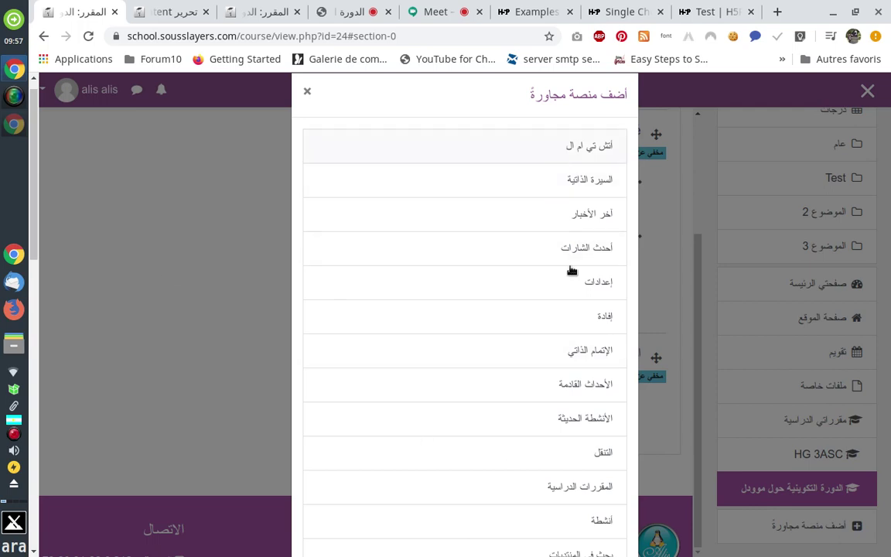
scroll(574, 407, down, 3)
scroll(574, 389, down, 1)
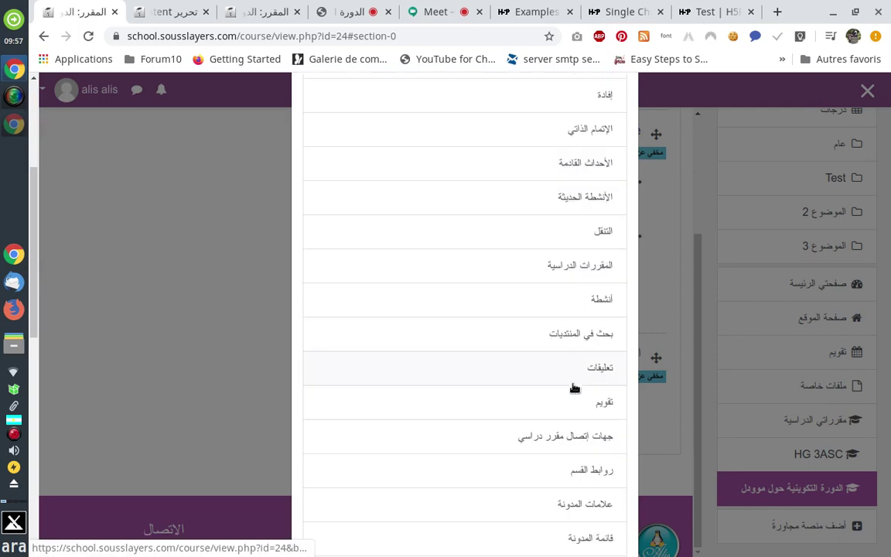
scroll(574, 388, down, 1)
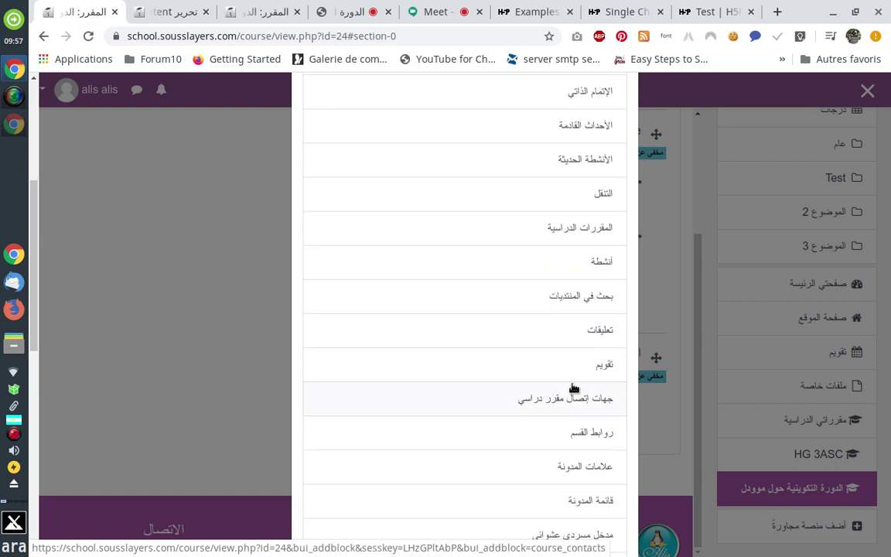
scroll(573, 388, down, 8)
scroll(572, 387, down, 6)
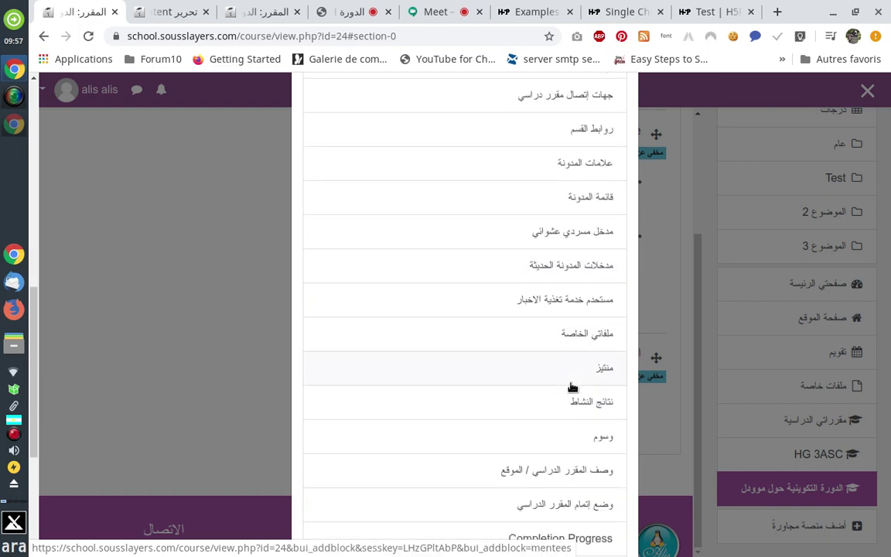
scroll(569, 383, down, 1)
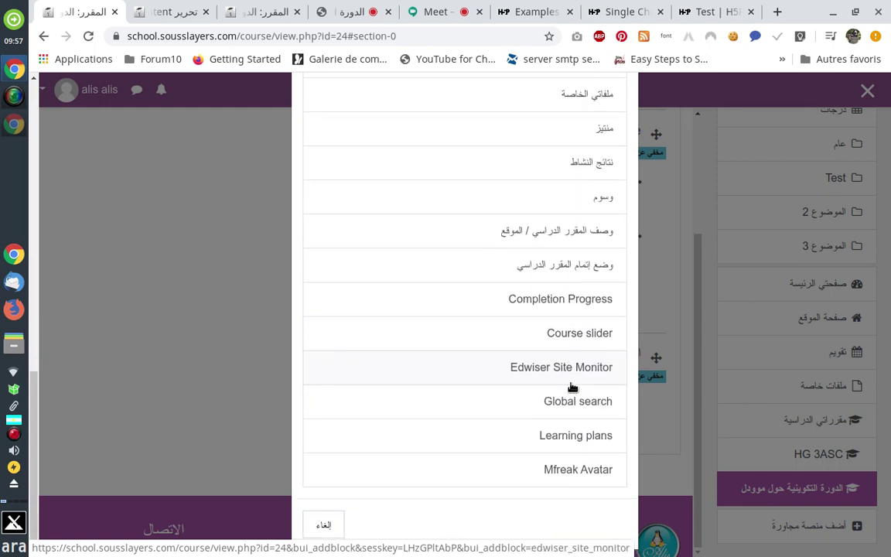
scroll(567, 382, up, 6)
scroll(563, 382, up, 15)
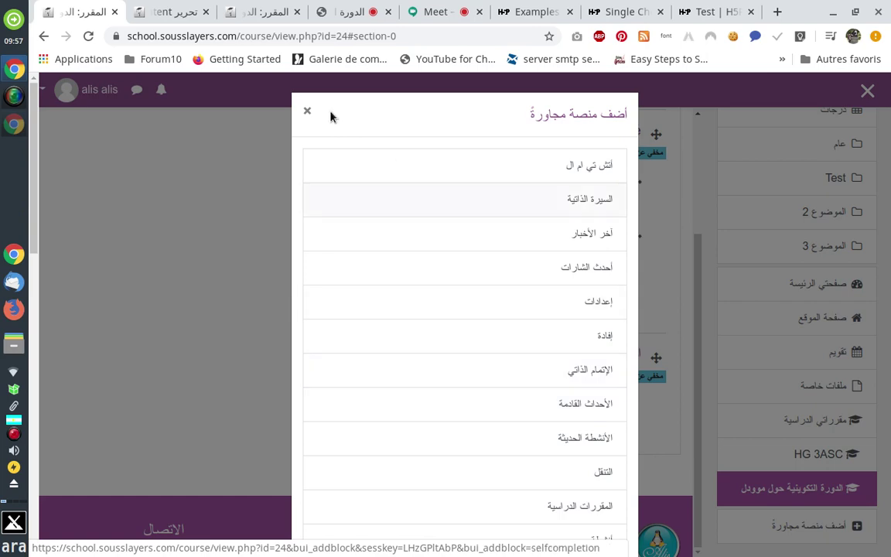
click(249, 228)
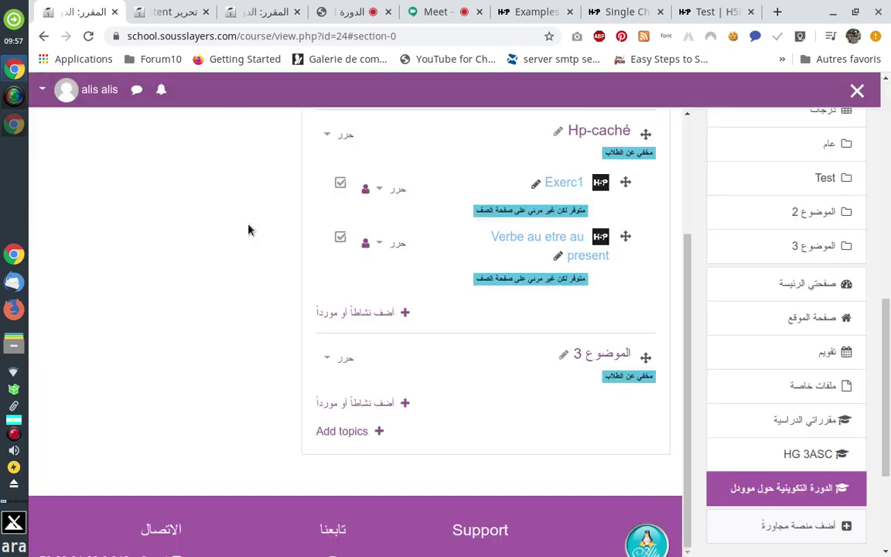
Open the course participants page and examine the enrolled users, their roles and the online users block.
scroll(248, 228, up, 5)
scroll(248, 230, up, 2)
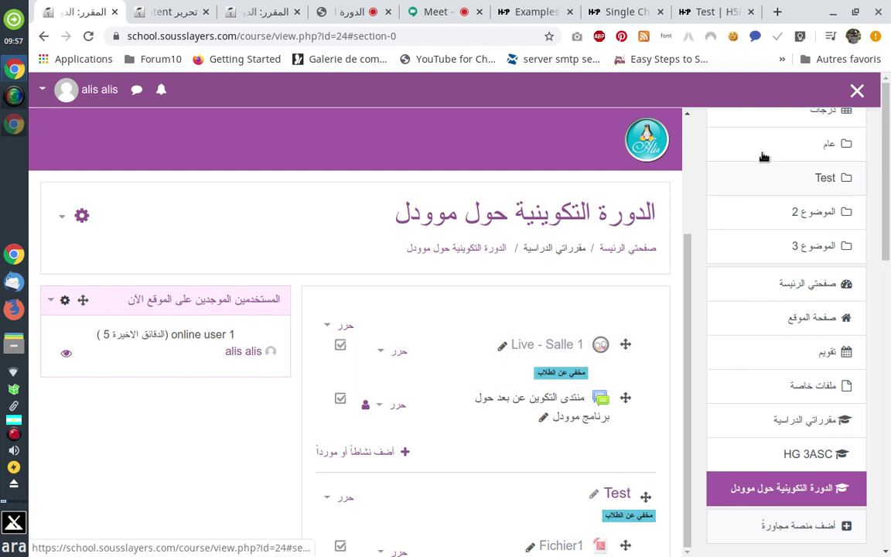
scroll(750, 158, up, 4)
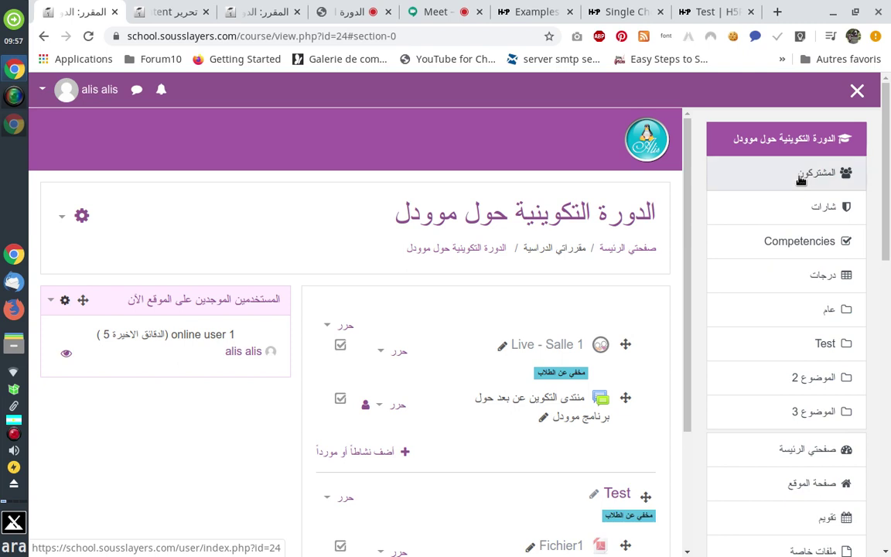
click(719, 163)
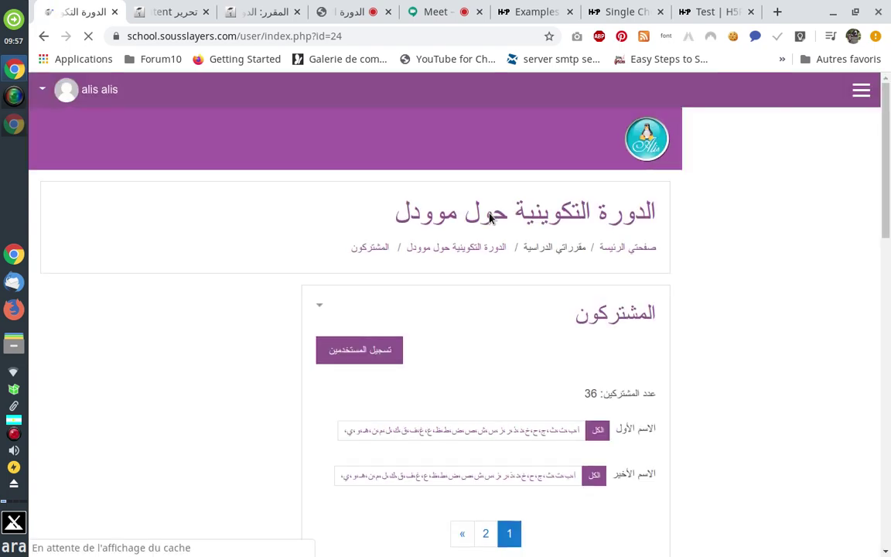
scroll(488, 222, down, 2)
scroll(487, 220, down, 1)
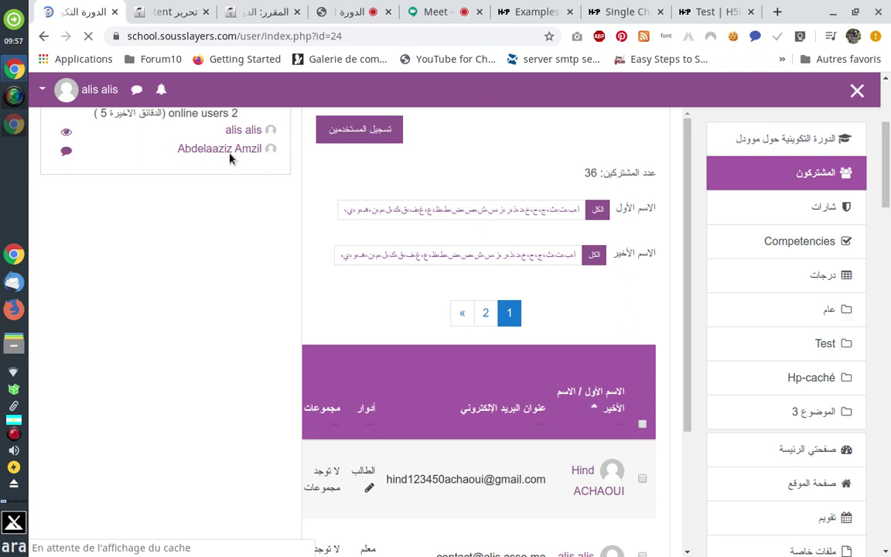
scroll(101, 176, down, 1)
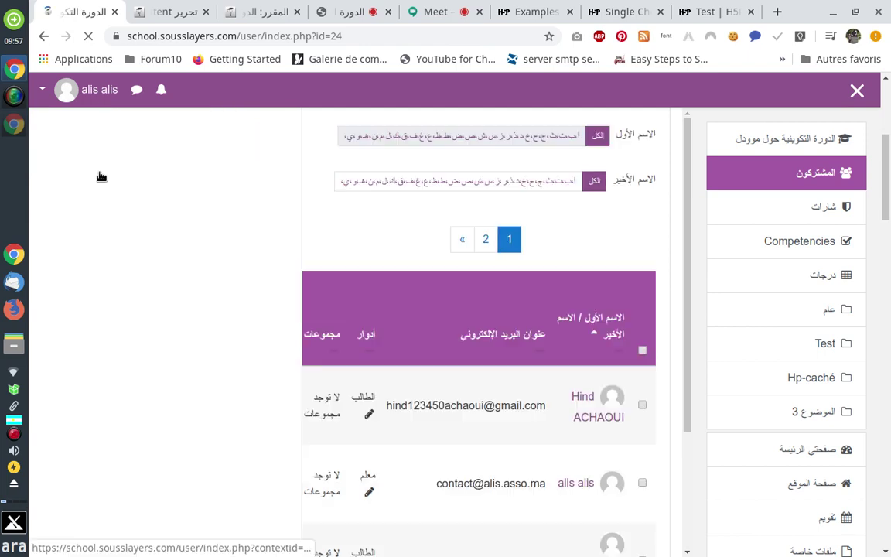
scroll(255, 256, up, 3)
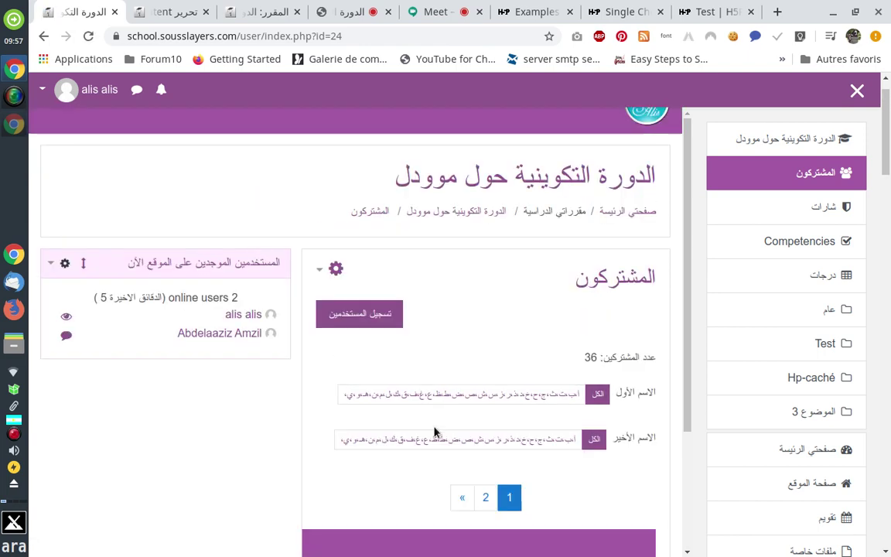
scroll(435, 431, down, 3)
scroll(438, 382, up, 3)
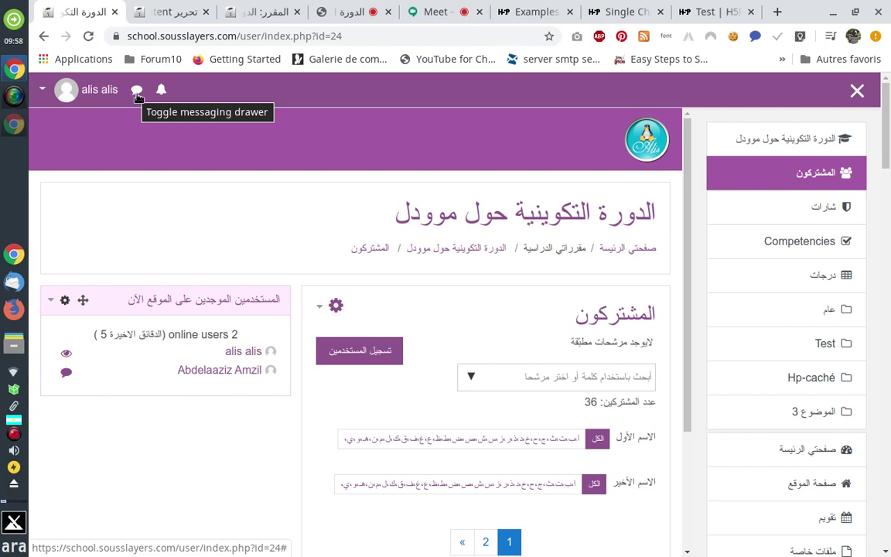
Go back to the course page and start a new forum (المنتدى) activity in the general section.
click(44, 36)
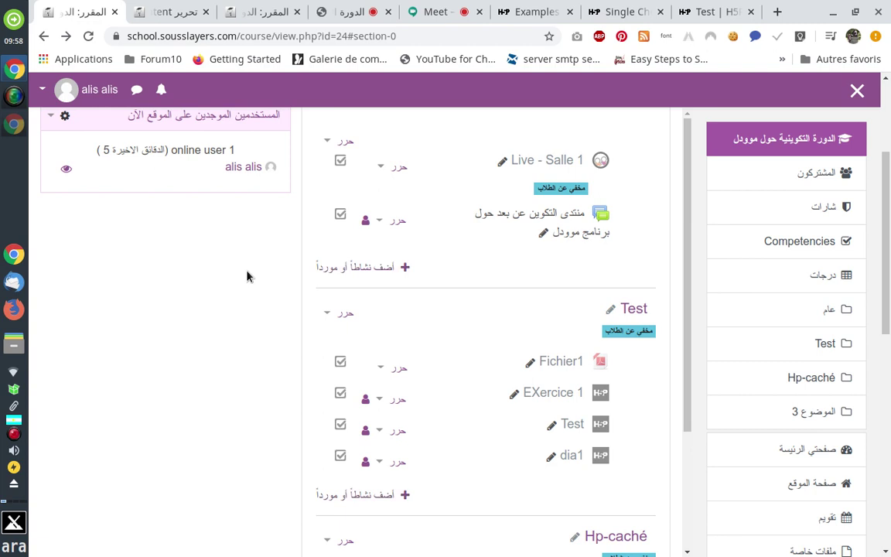
click(384, 273)
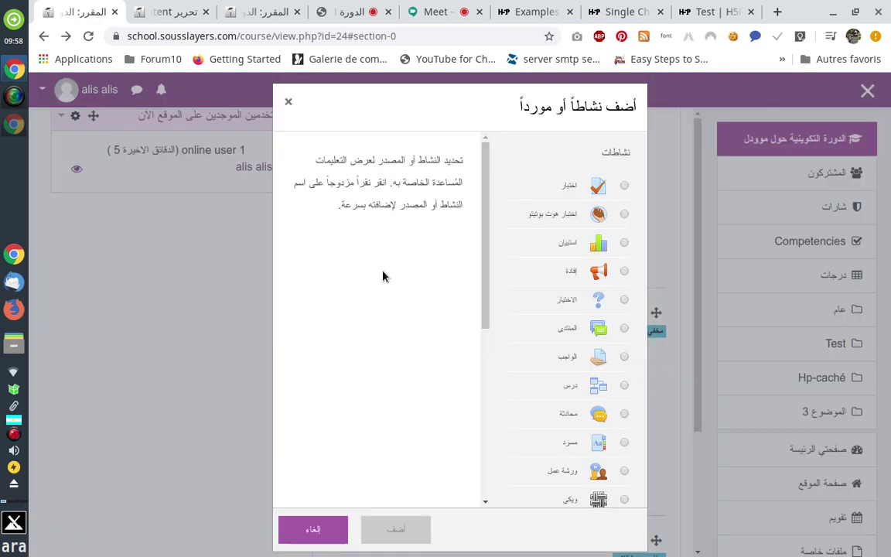
scroll(536, 254, down, 2)
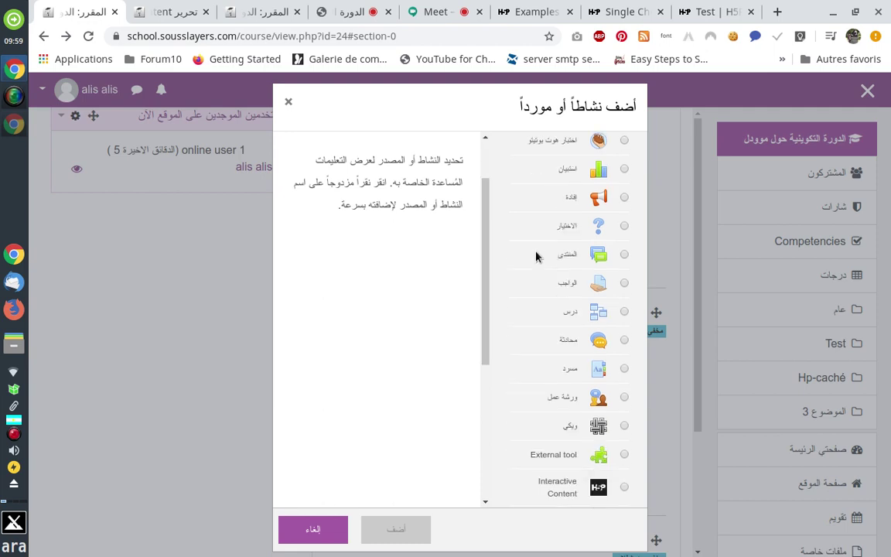
scroll(534, 255, down, 3)
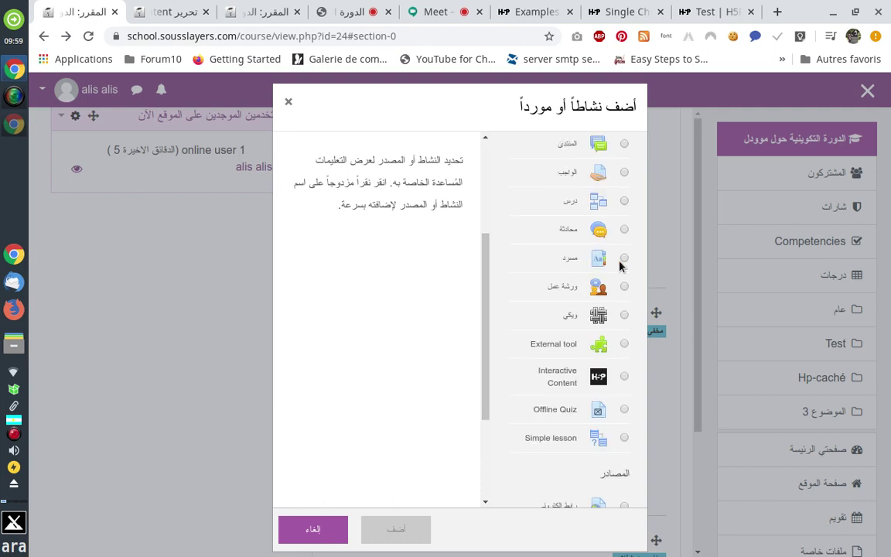
scroll(573, 272, down, 3)
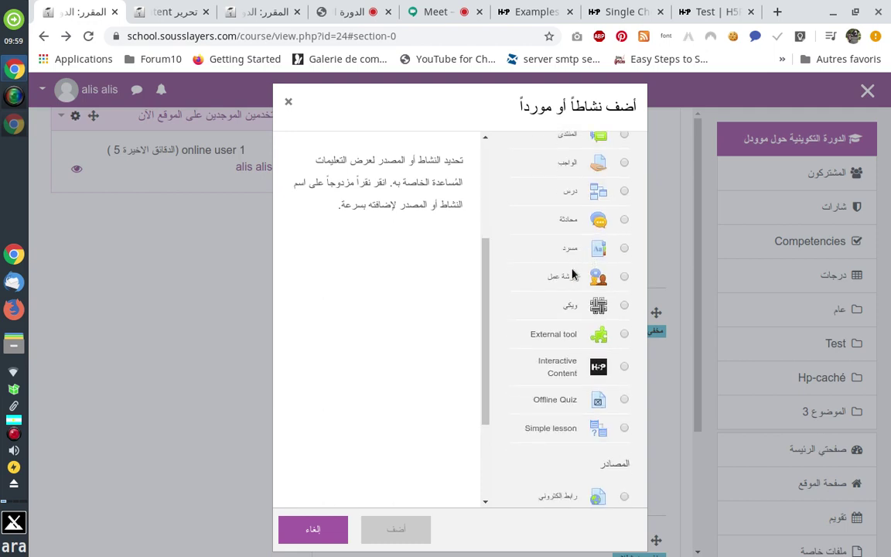
scroll(549, 274, up, 3)
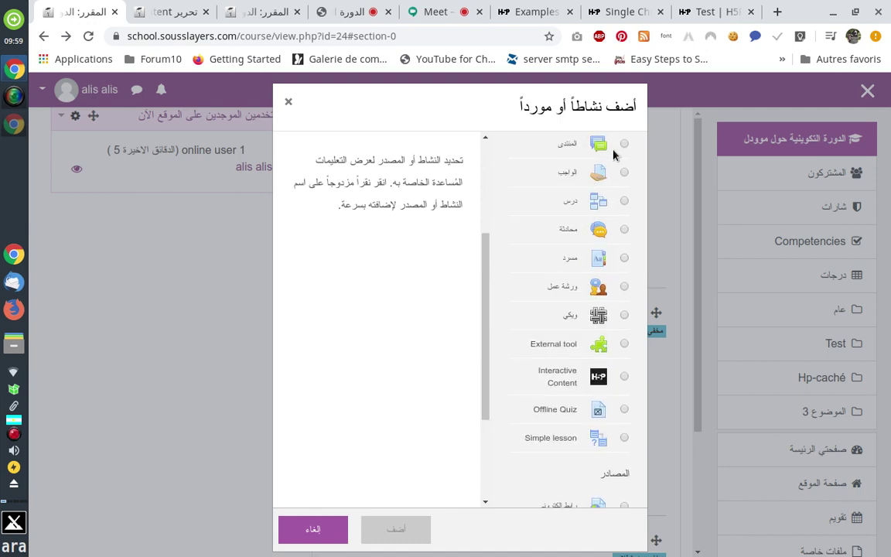
click(561, 136)
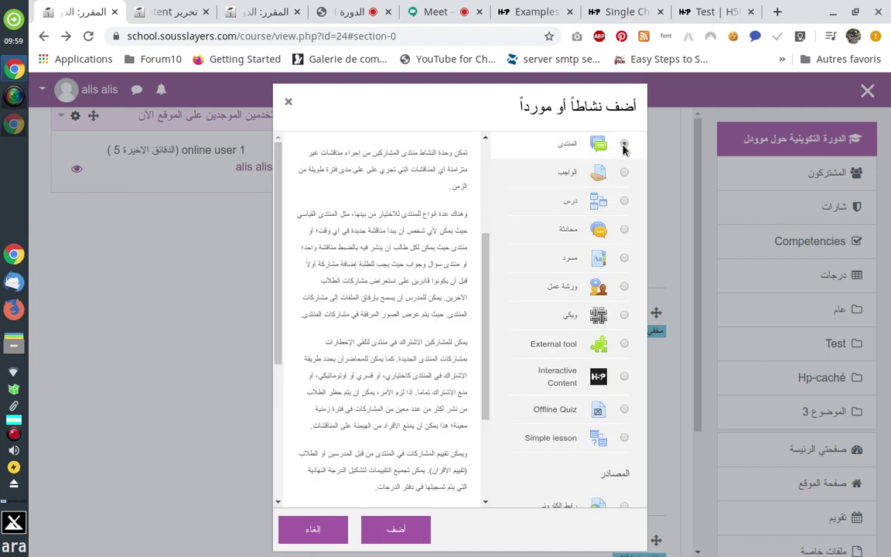
click(386, 528)
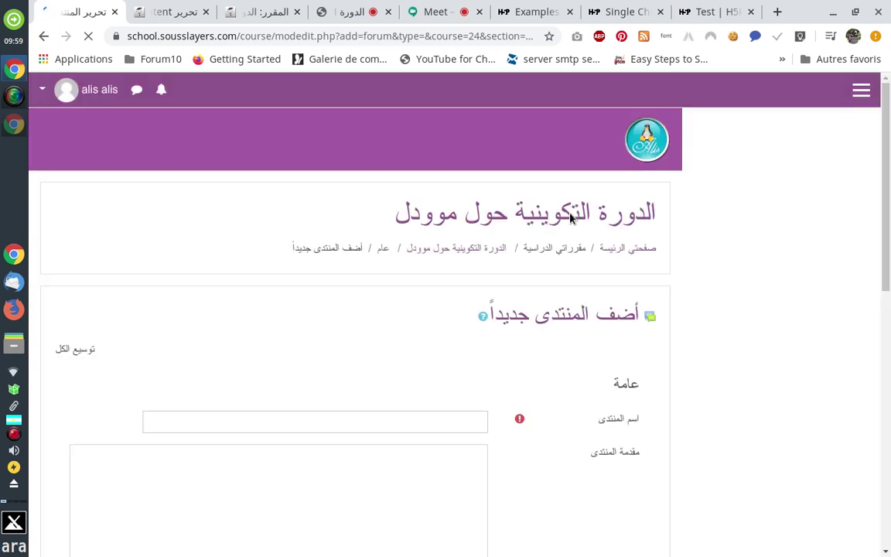
Look through the new forum's settings form, from name and forum type to the grading, access restriction, completion and competencies sections.
scroll(495, 248, down, 2)
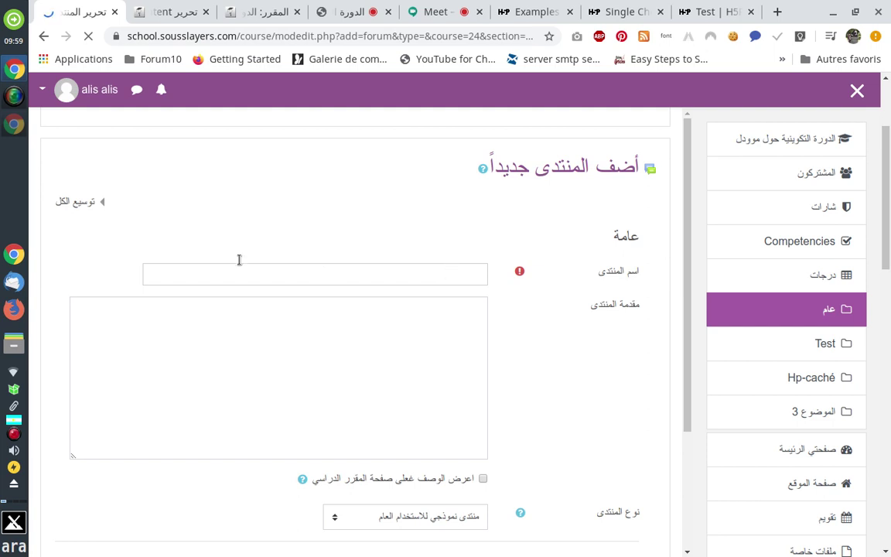
scroll(541, 332, down, 2)
scroll(541, 332, down, 1)
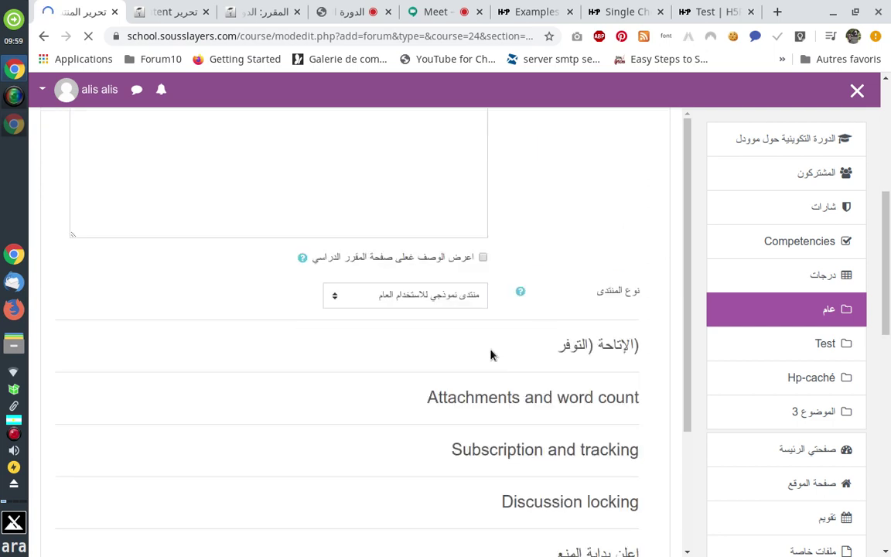
scroll(511, 354, down, 1)
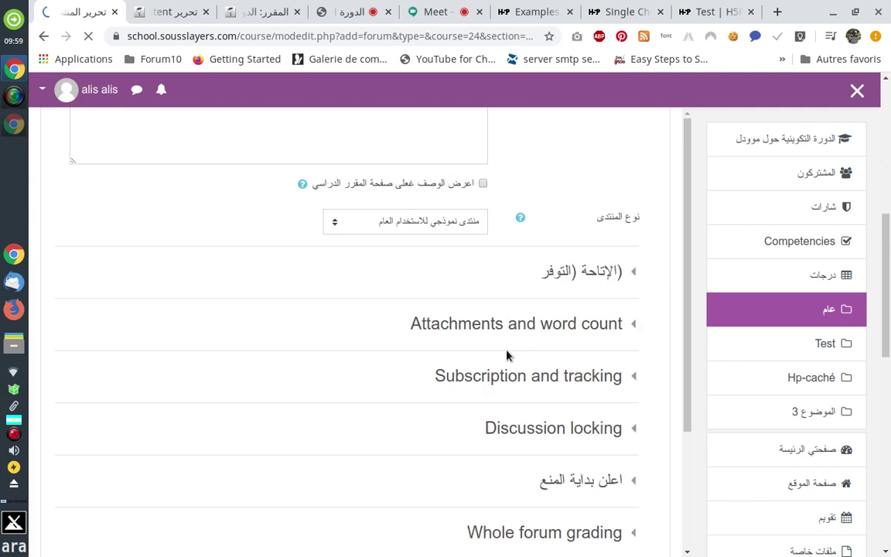
scroll(518, 297, down, 3)
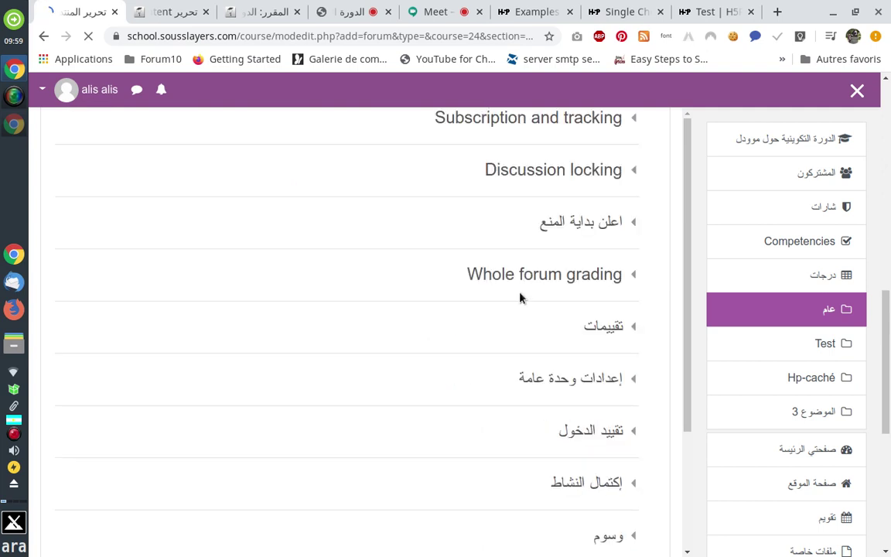
scroll(519, 298, down, 2)
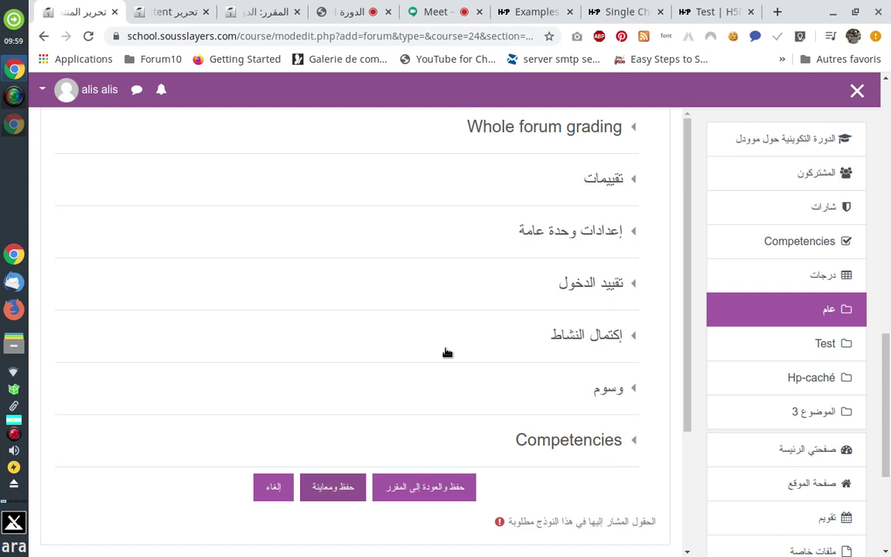
scroll(444, 354, up, 5)
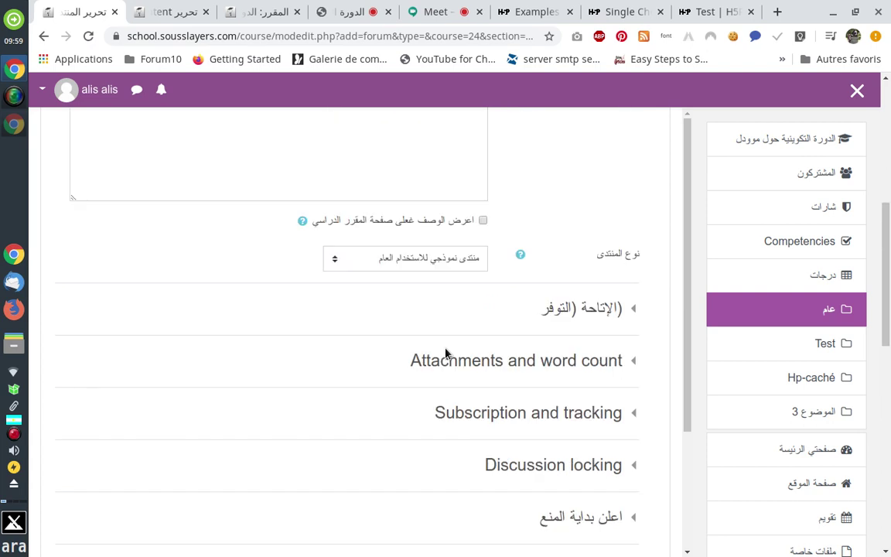
Leave the new forum form without saving it, and switch to the Google Meet call to read its chat messages.
scroll(445, 353, up, 2)
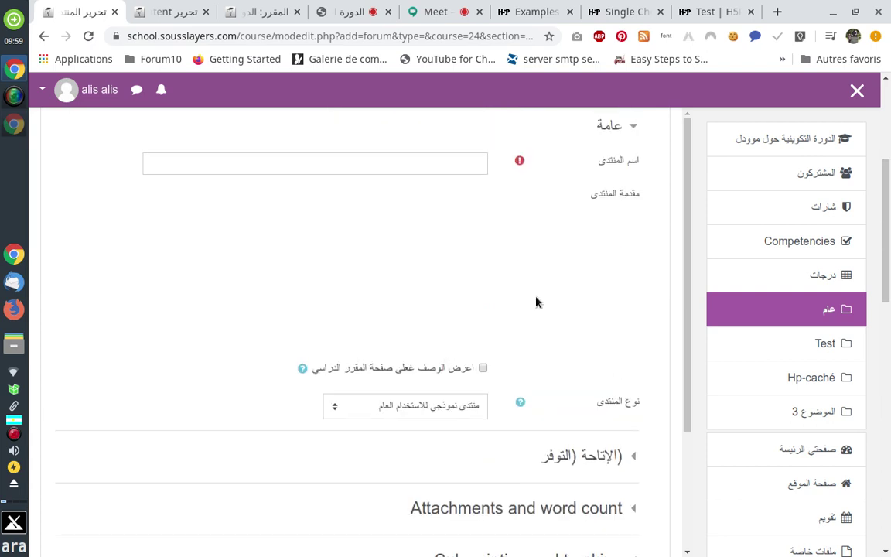
click(44, 36)
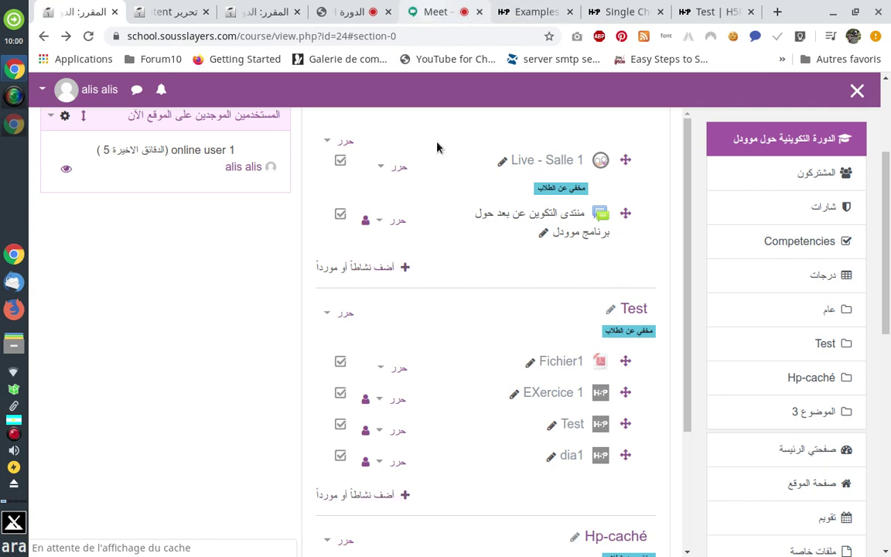
key(ctrl+5)
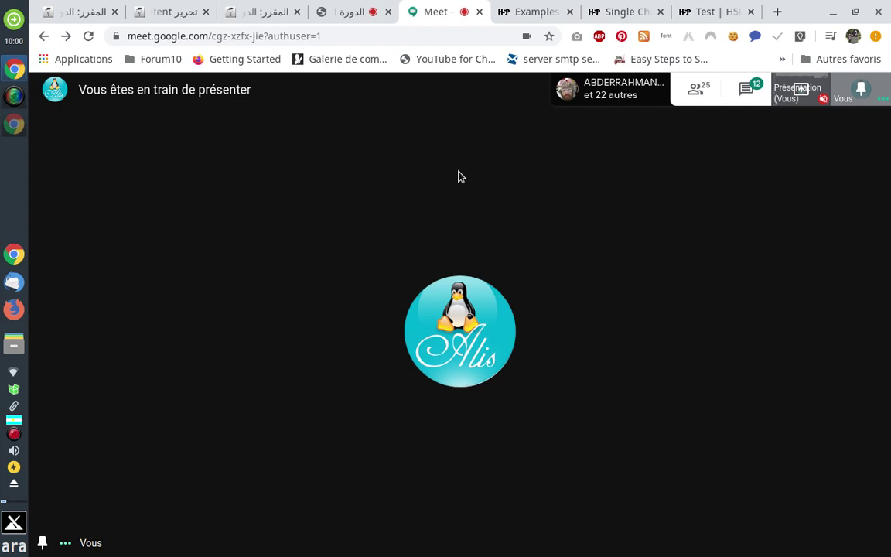
click(750, 90)
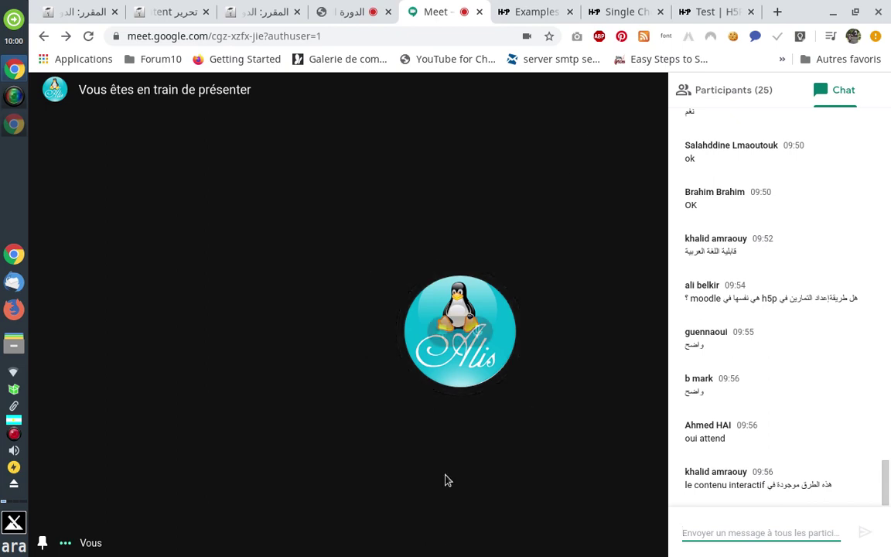
click(387, 539)
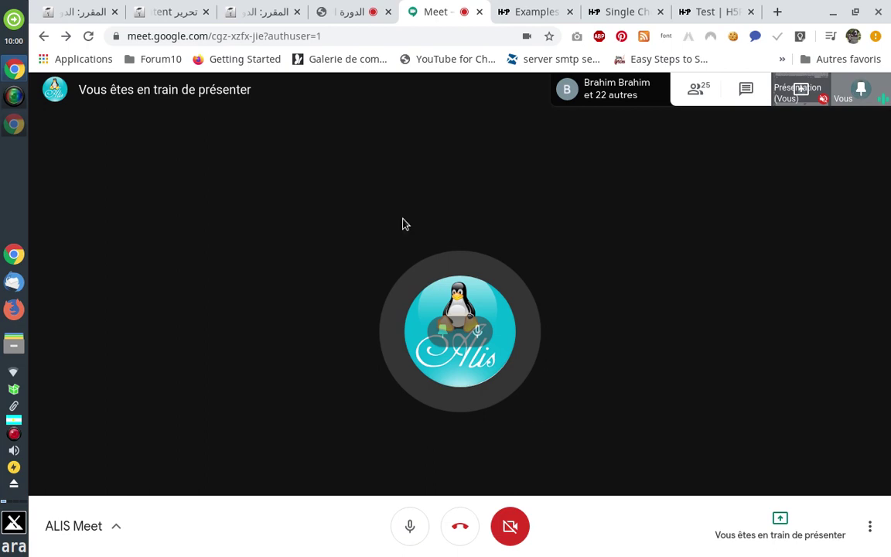
Reload and rejoin the Meet call, admit each waiting participant, and turn on the microphone.
click(88, 36)
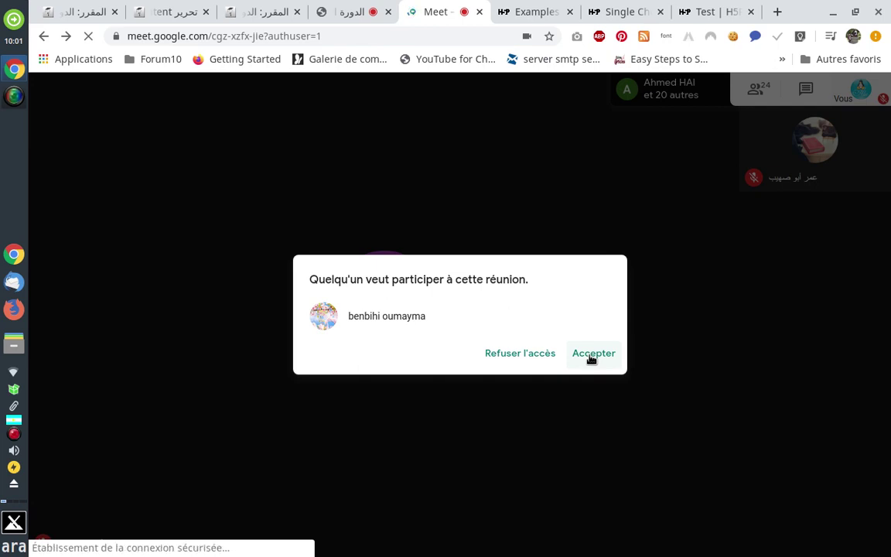
click(591, 355)
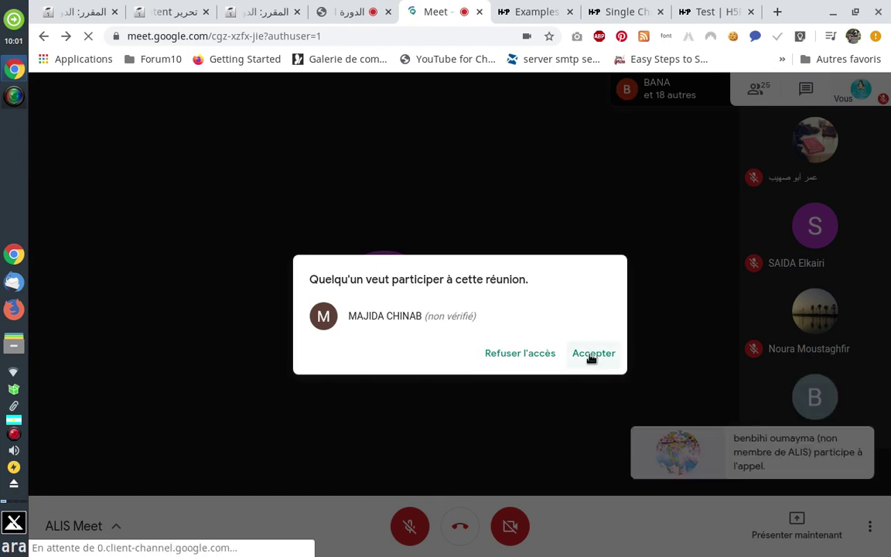
click(592, 354)
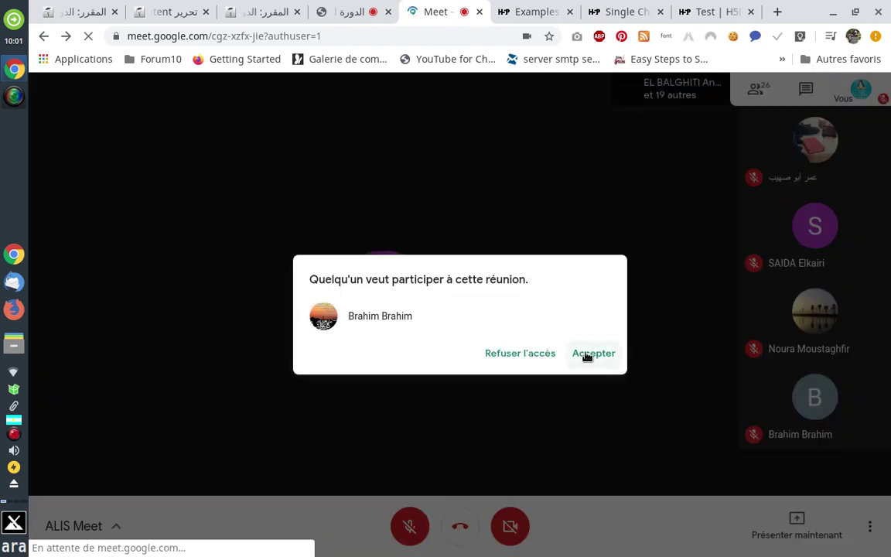
click(589, 355)
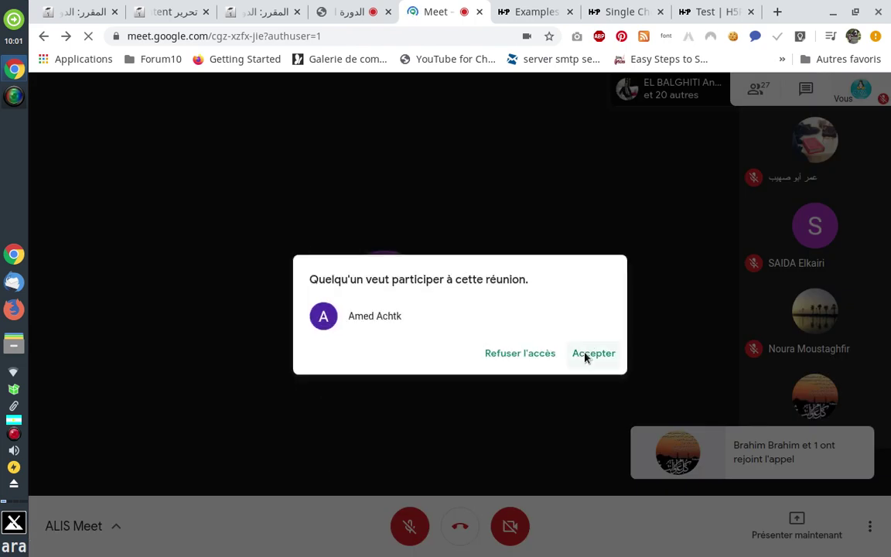
click(588, 354)
click(398, 532)
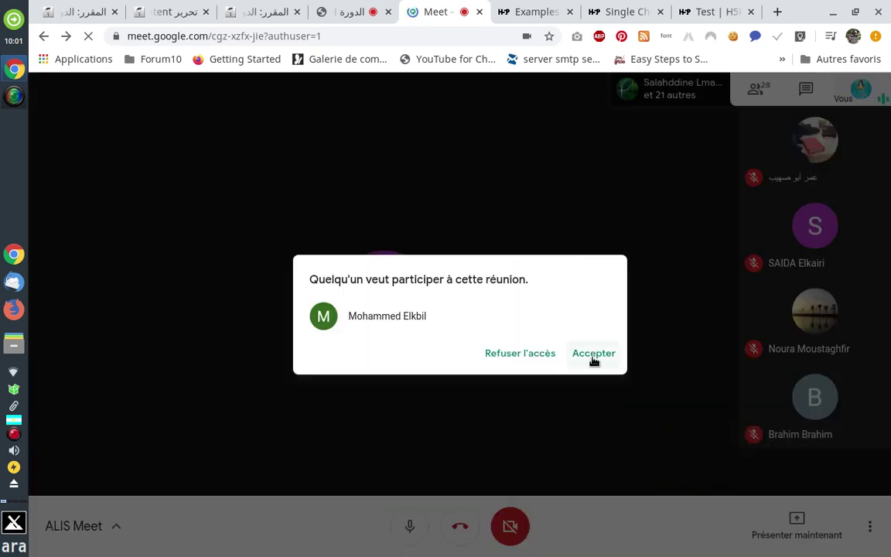
click(593, 357)
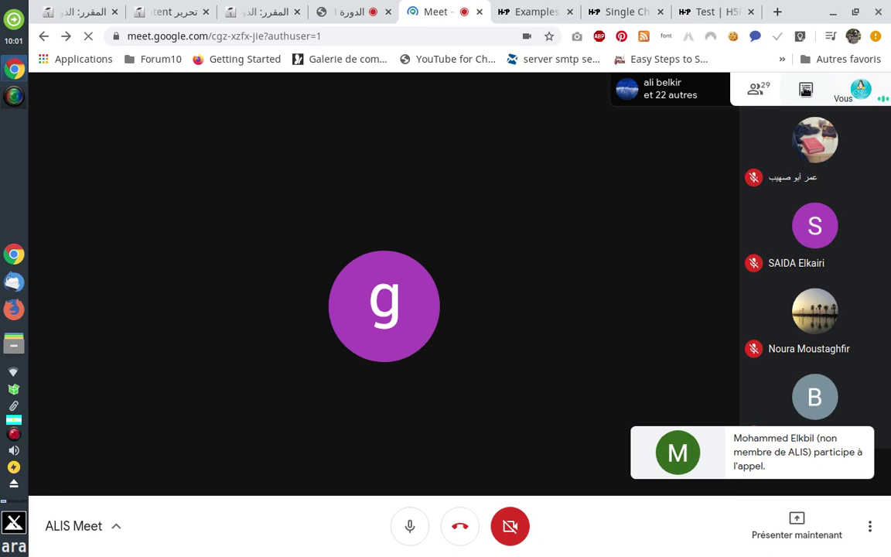
Check the meeting chat for the participants' replies and close it again.
click(805, 89)
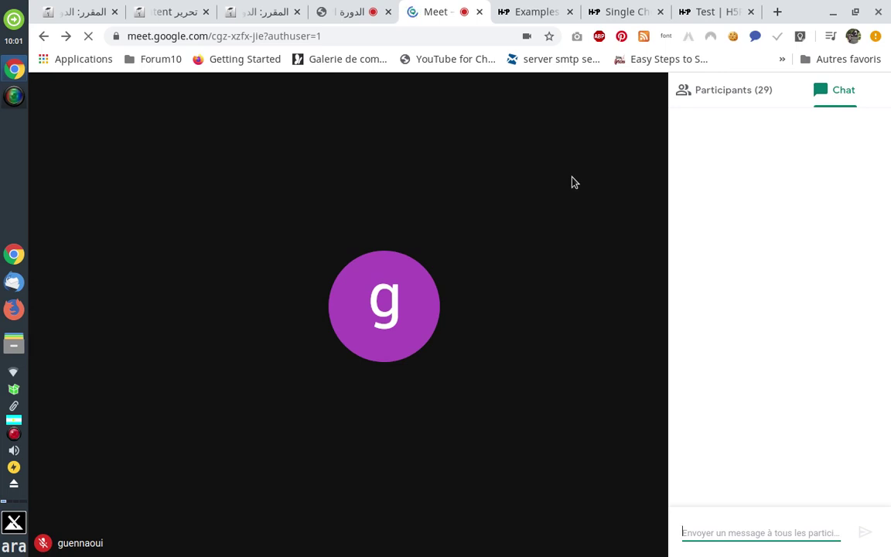
mouse_move(573, 181)
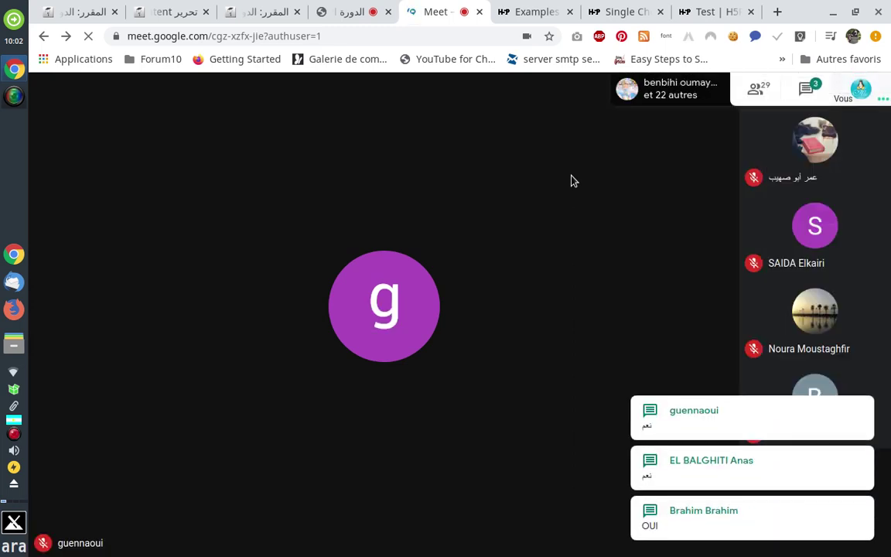
mouse_move(559, 220)
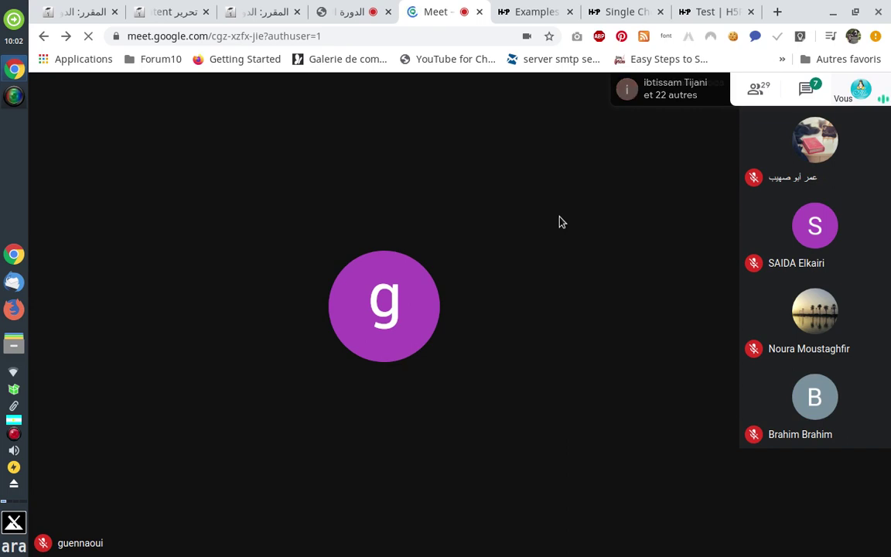
Present the entire screen to the call with the sharing notice hidden, and admit the waiting participant.
mouse_move(725, 495)
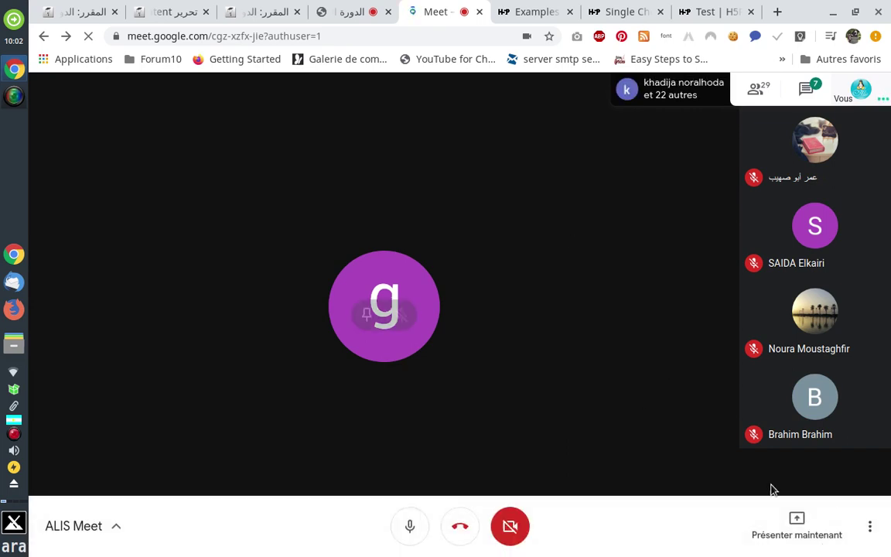
click(800, 534)
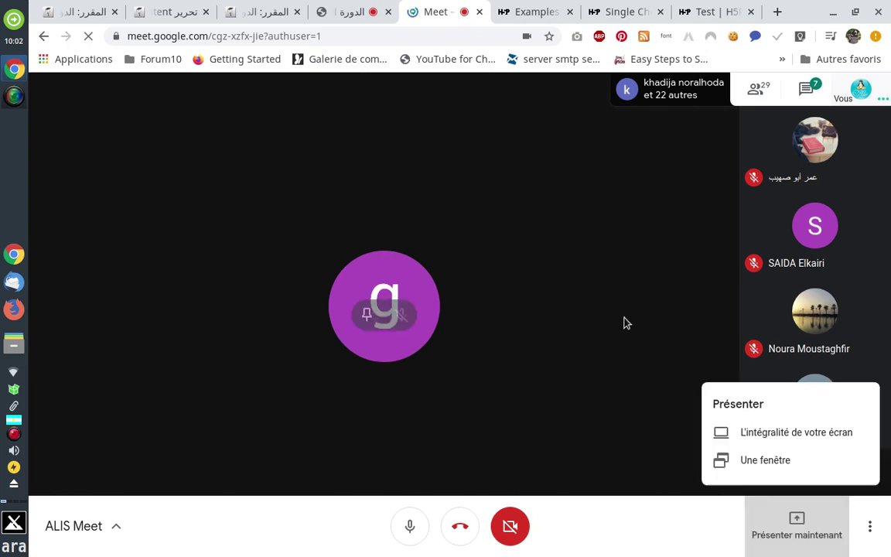
click(591, 266)
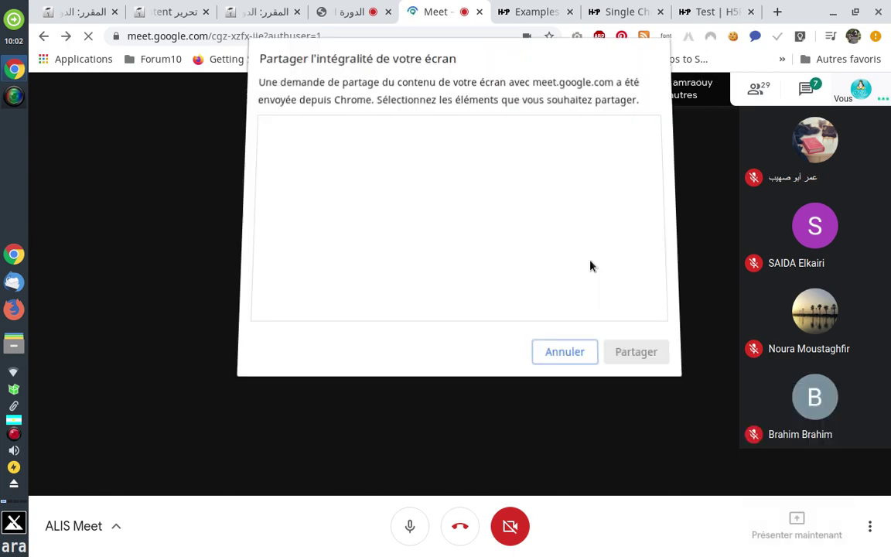
click(610, 348)
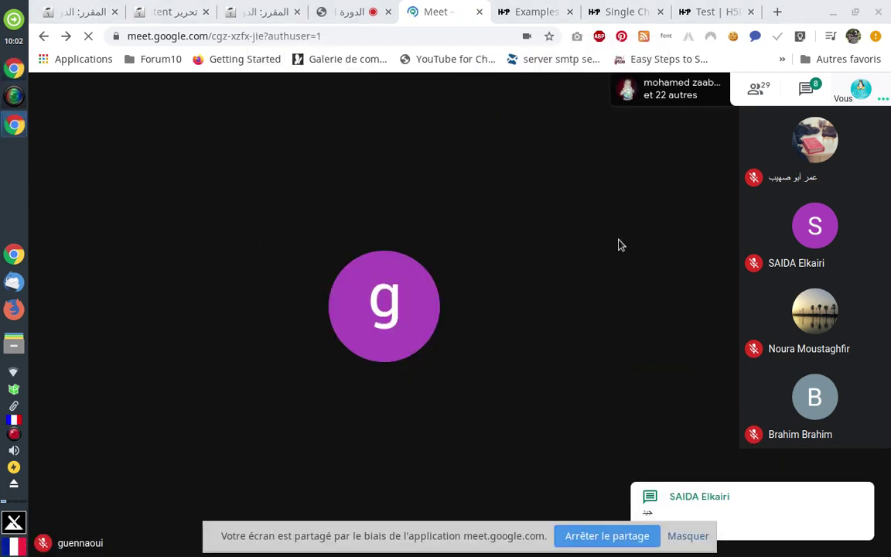
click(688, 537)
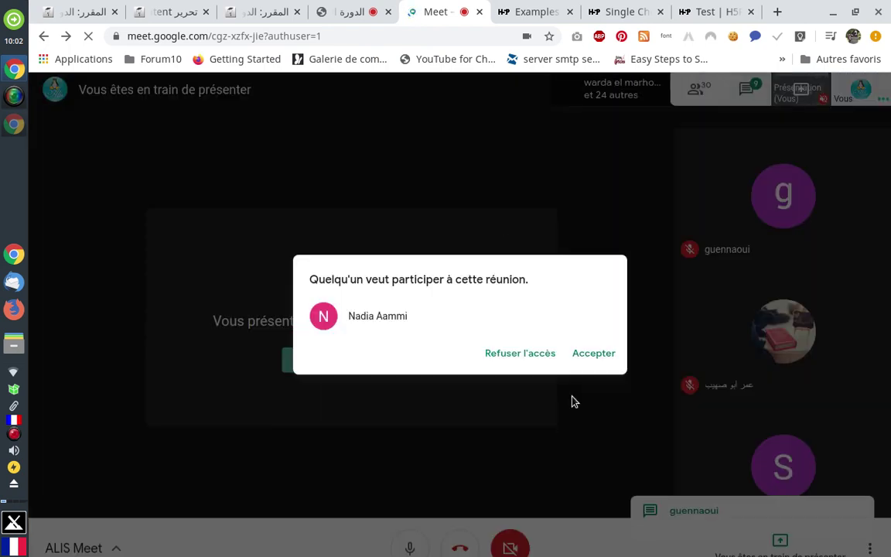
click(588, 355)
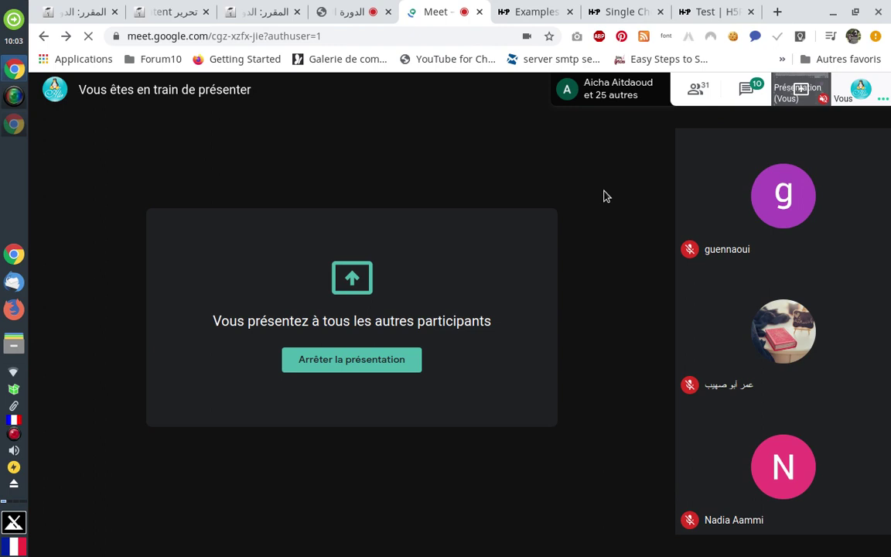
Return to the Moodle course page, look over its navigation and blocks, and view the training forum's edit options without choosing any.
click(73, 12)
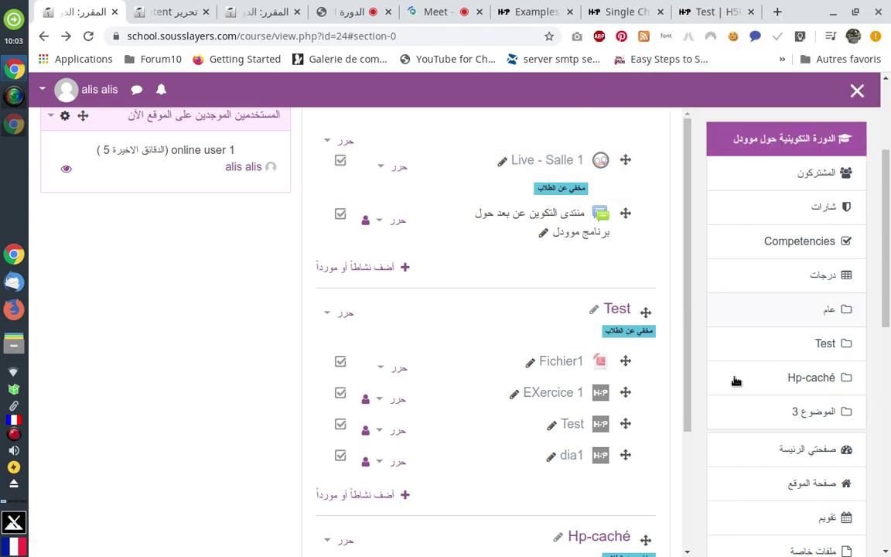
scroll(736, 380, down, 2)
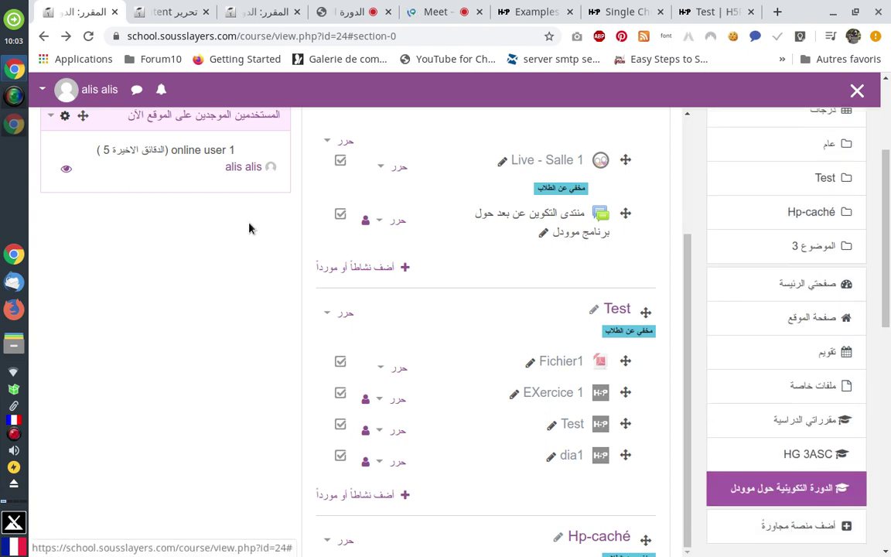
scroll(224, 198, up, 1)
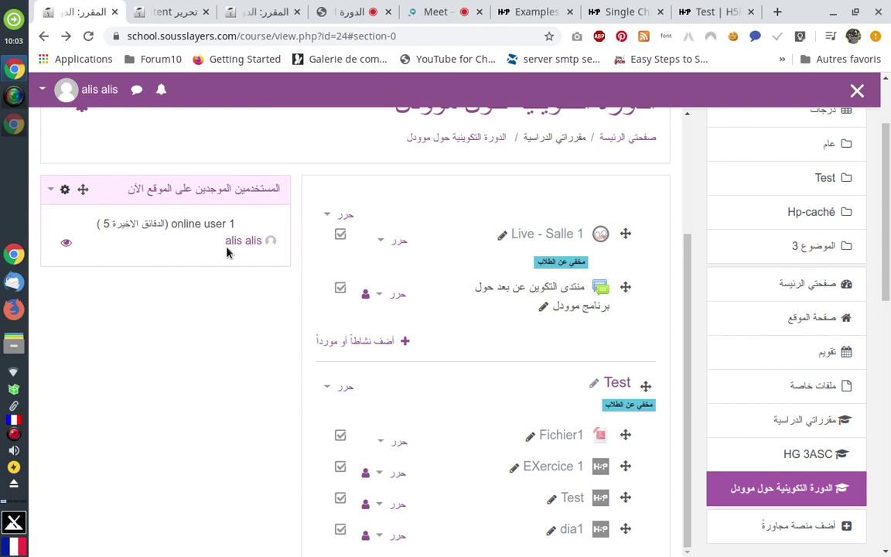
scroll(443, 243, up, 1)
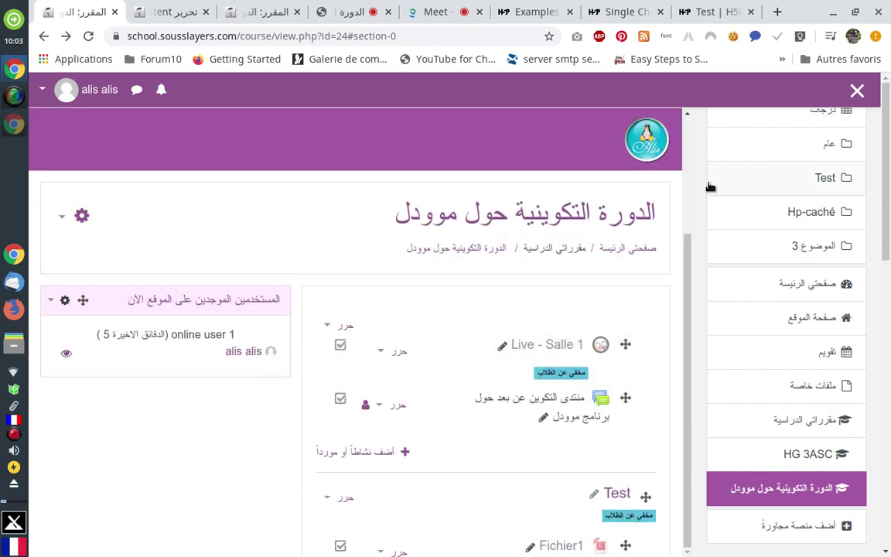
scroll(804, 182, up, 4)
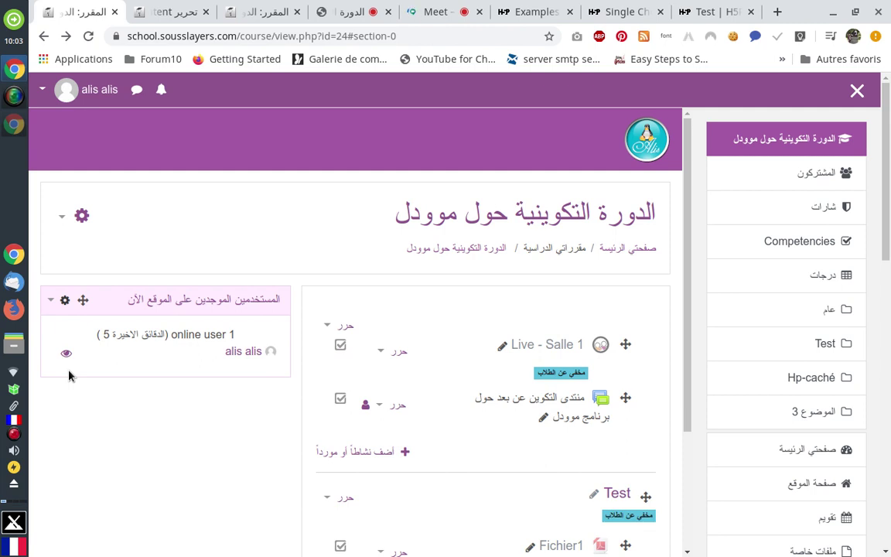
scroll(243, 224, down, 1)
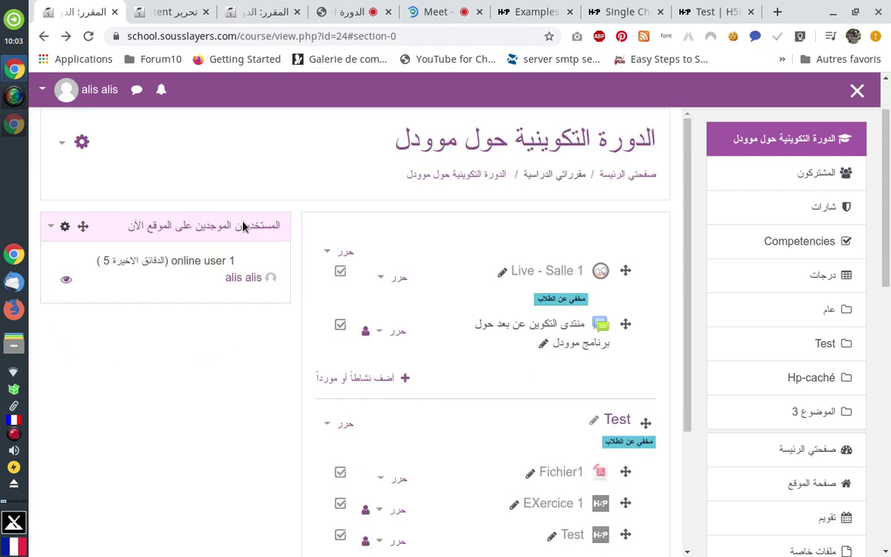
scroll(255, 361, down, 1)
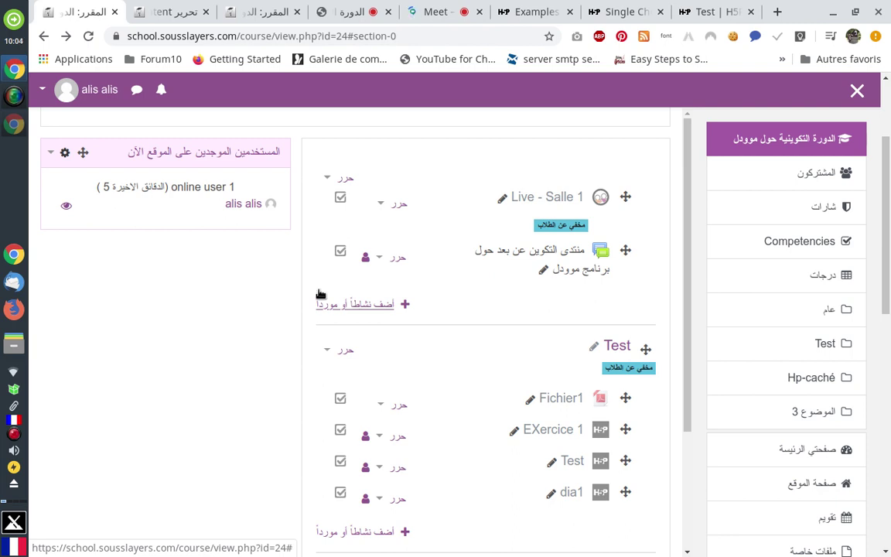
click(378, 262)
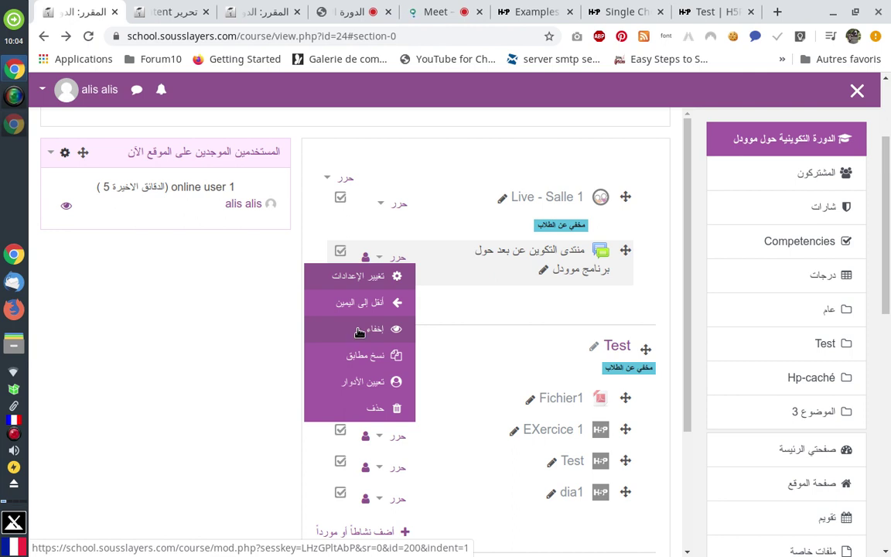
click(275, 304)
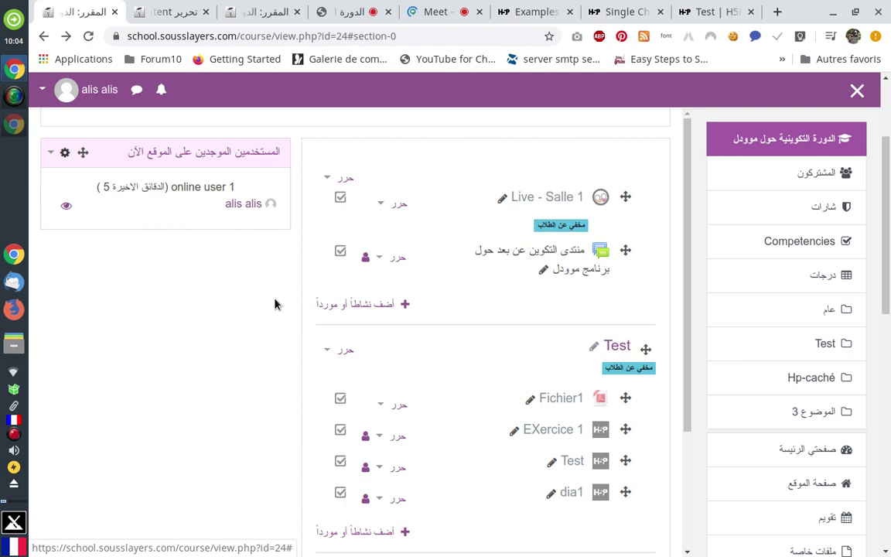
Check the Google Meet chat for new messages and review the course page's Test, Hp-caché and الموضوع 3 sections.
click(435, 13)
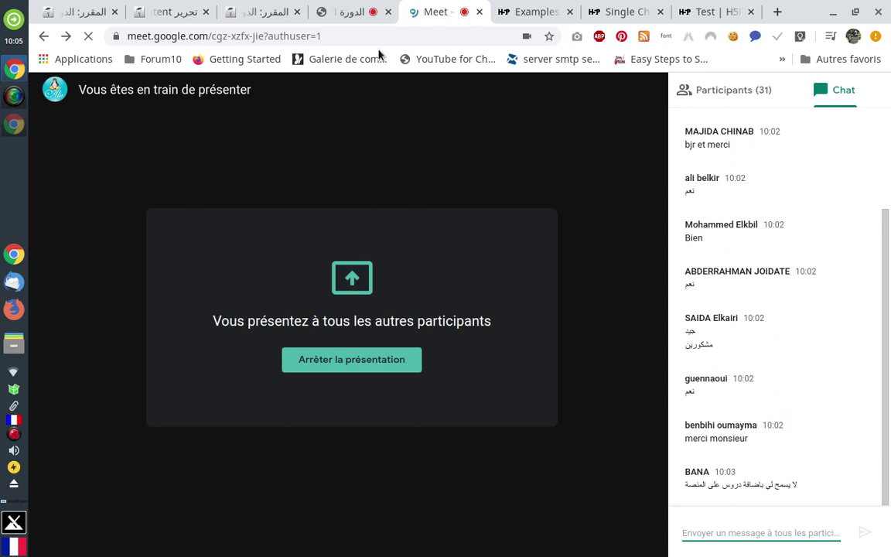
click(74, 12)
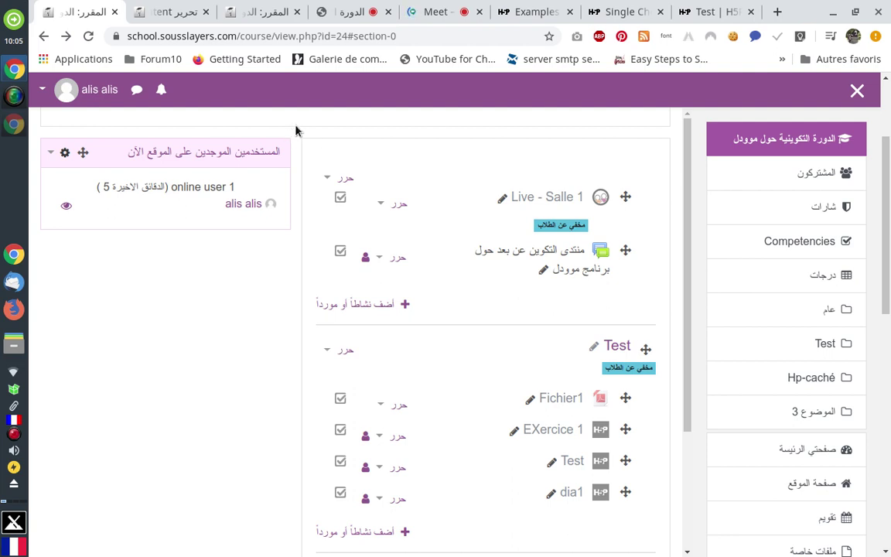
scroll(294, 130, down, 3)
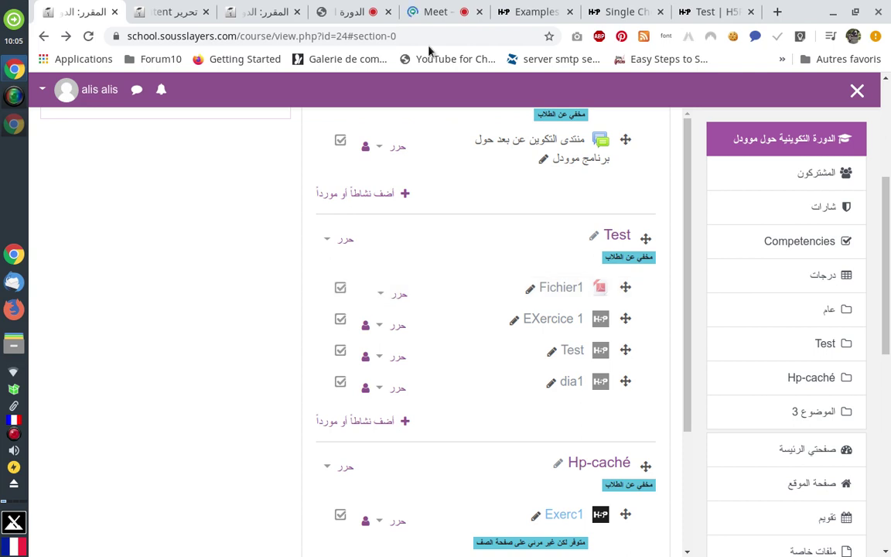
click(431, 14)
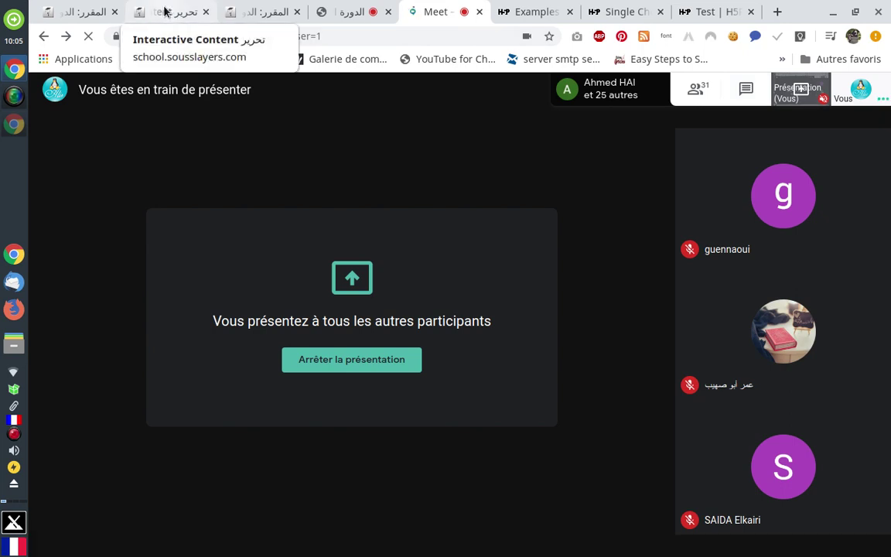
click(86, 15)
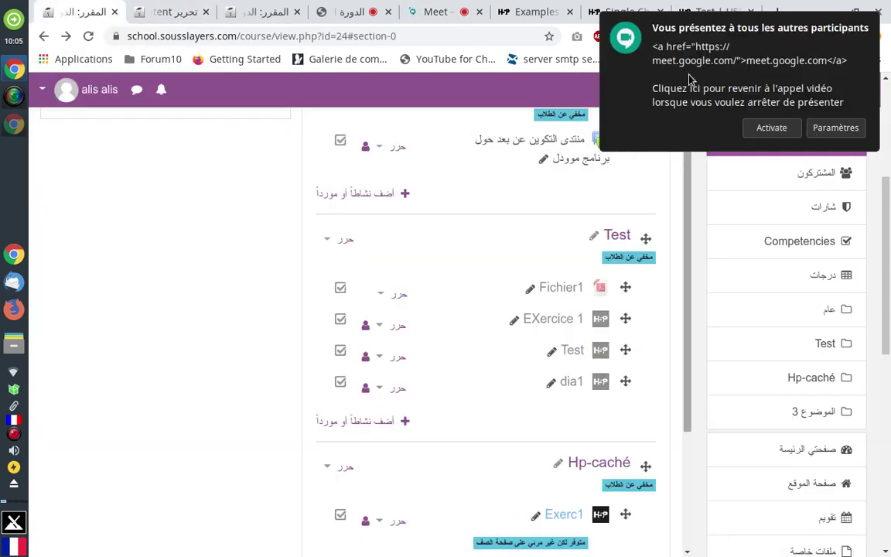
scroll(477, 229, down, 3)
scroll(478, 229, down, 1)
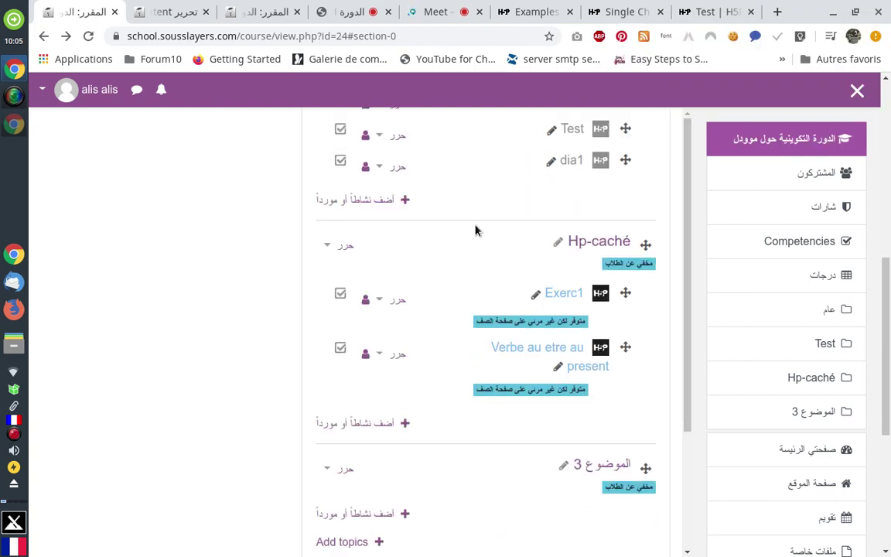
Return from the Moodle course page to the Google Meet call and close the open H5P example tabs.
scroll(455, 197, up, 2)
scroll(456, 197, up, 1)
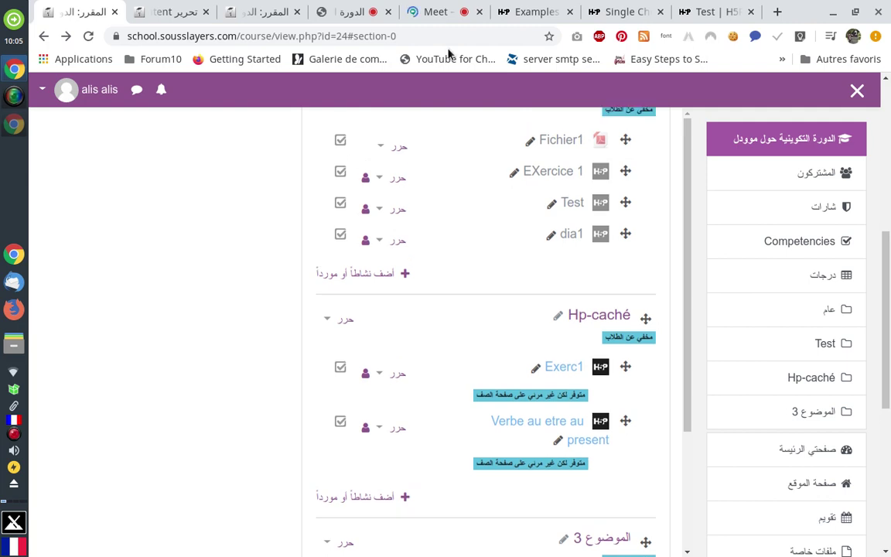
click(441, 12)
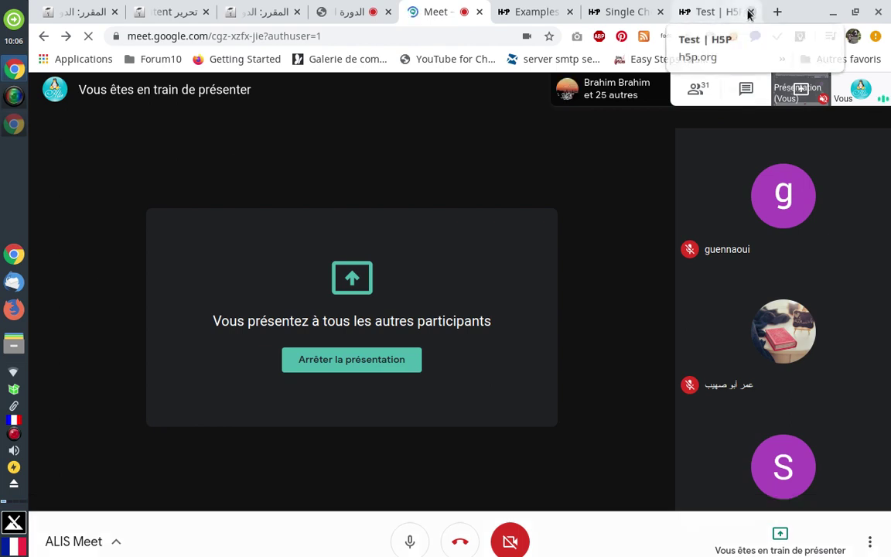
click(749, 13)
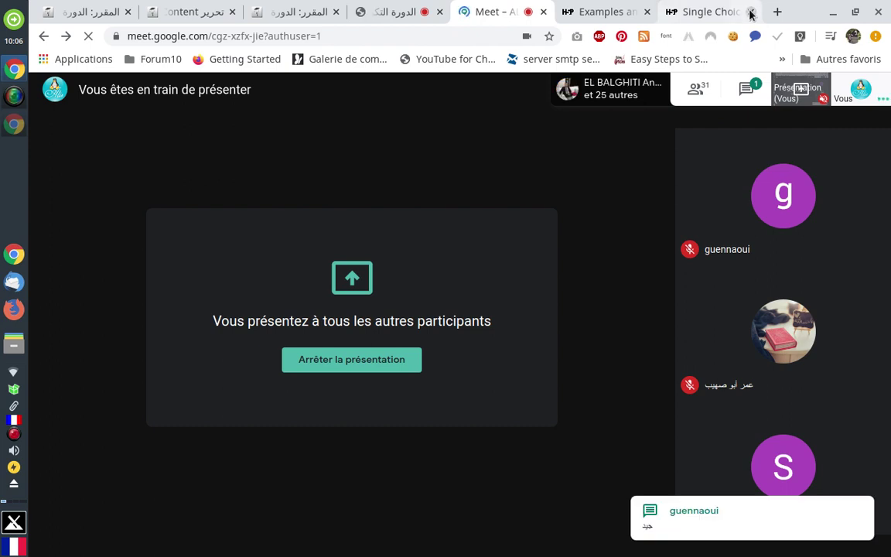
click(750, 13)
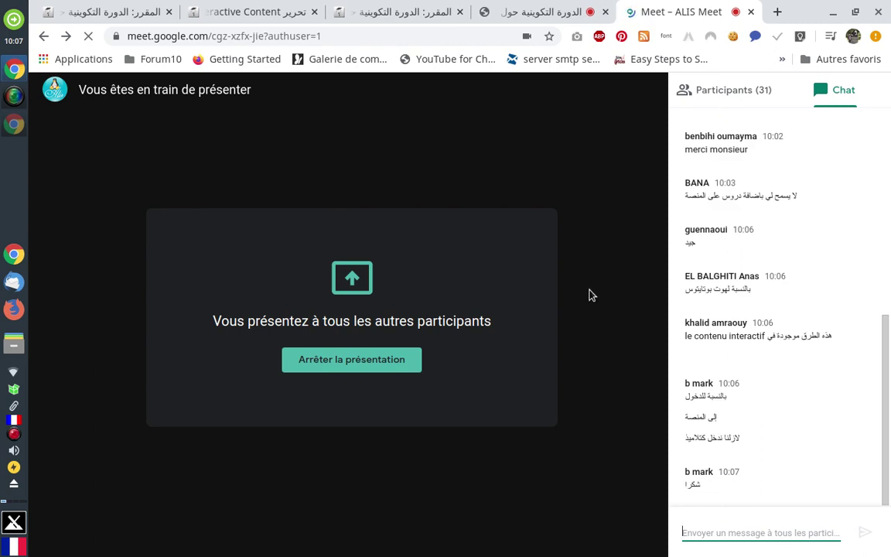
click(14, 523)
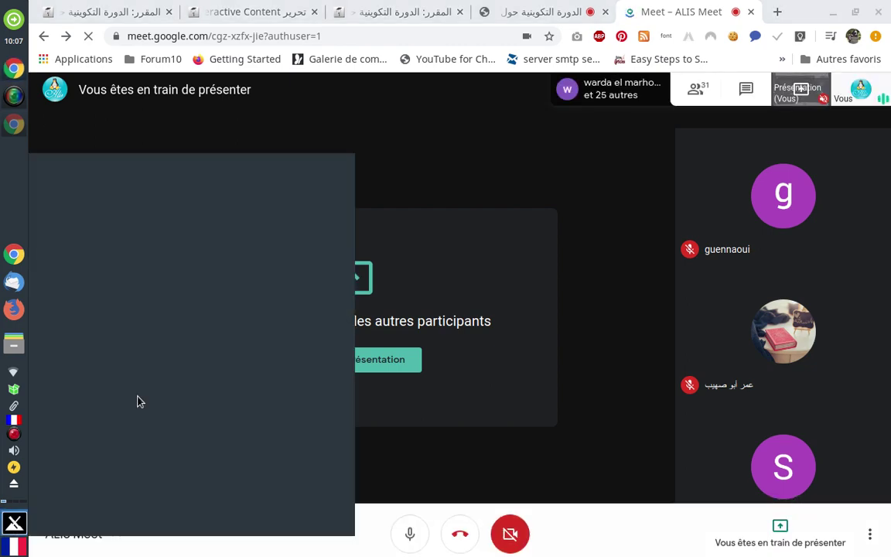
scroll(100, 474, down, 3)
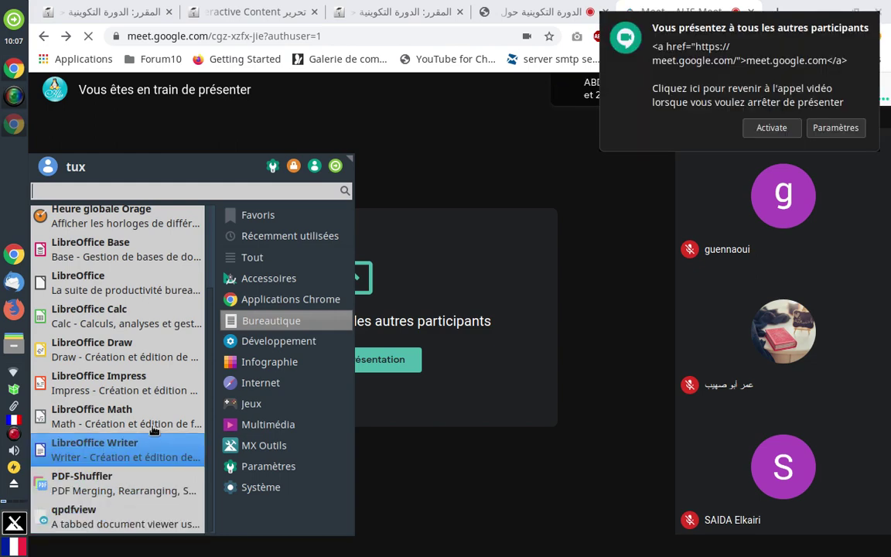
click(442, 260)
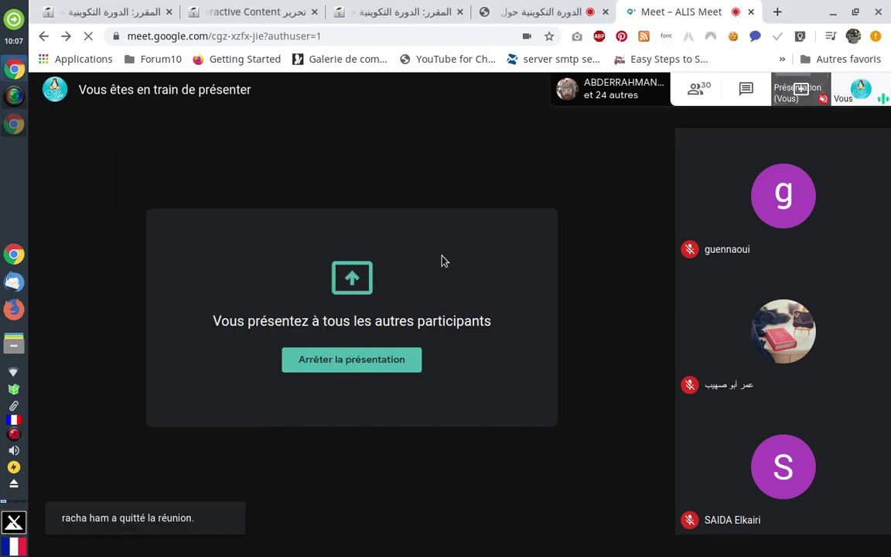
Launch Terminal Xfce, and open the Téléchargements/javahotpot61/javahotpot folder in the file manager.
click(14, 523)
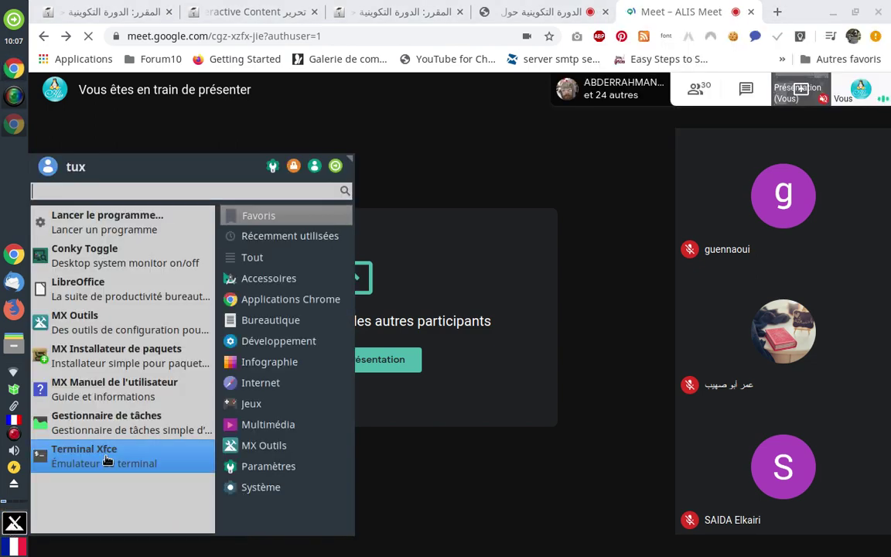
click(107, 461)
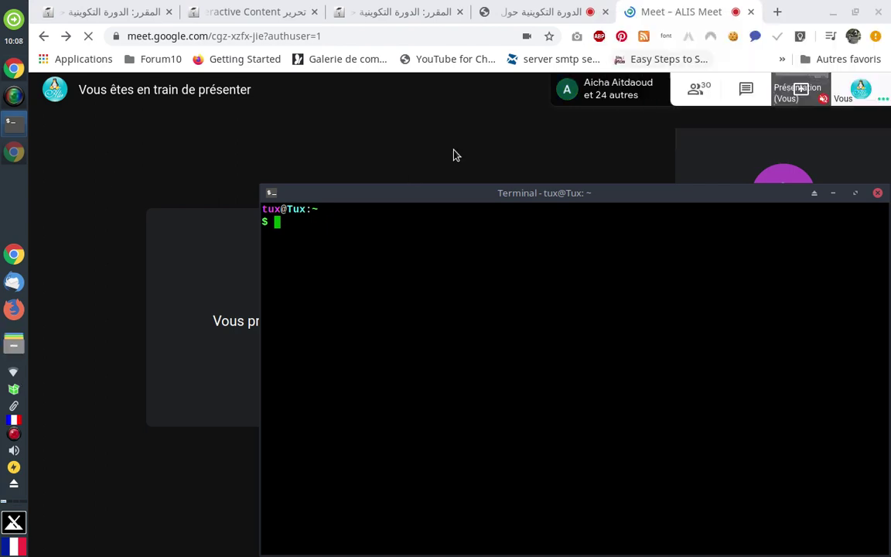
key(super+e)
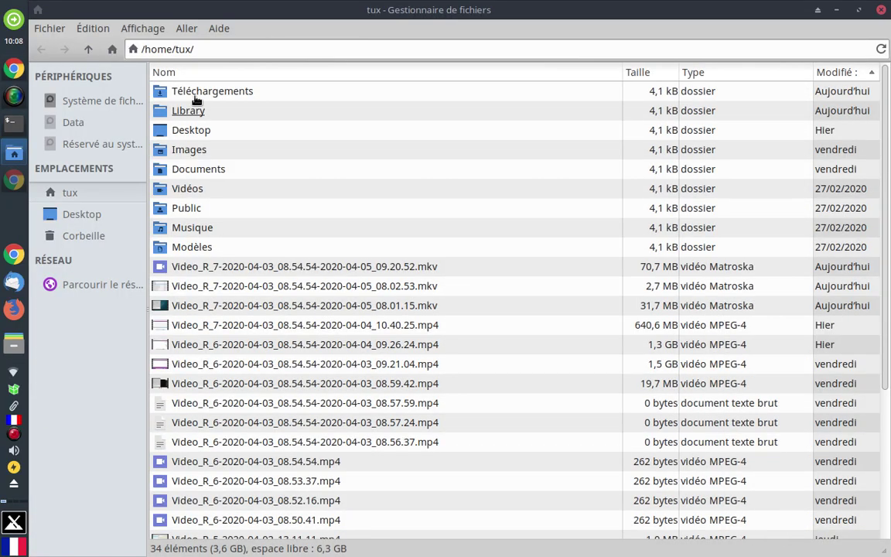
click(195, 94)
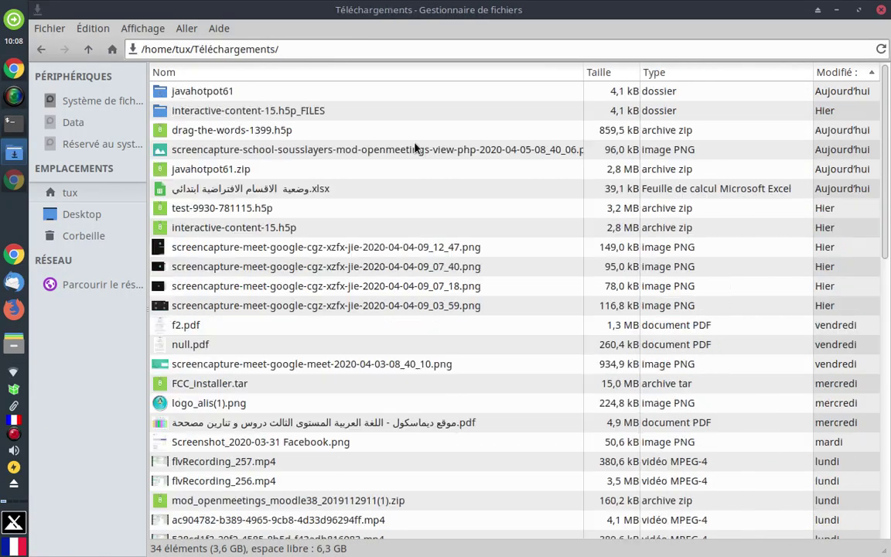
click(190, 96)
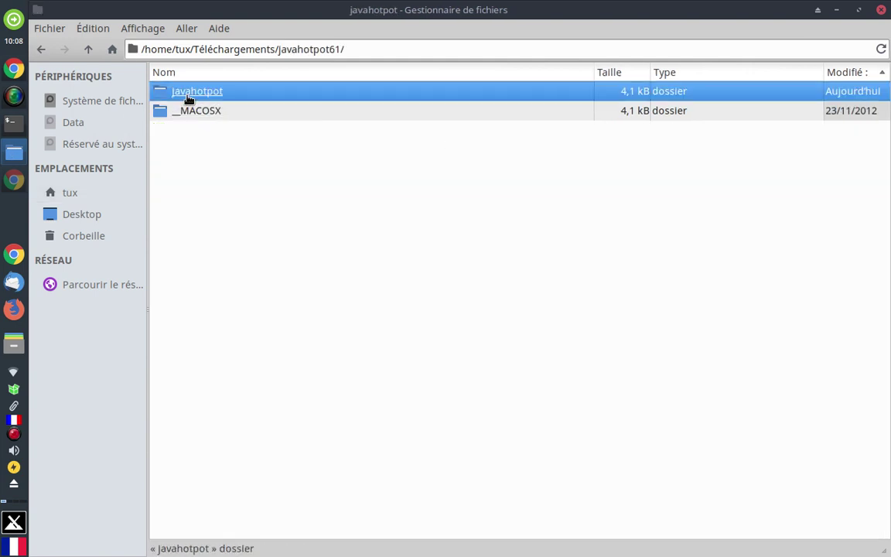
click(188, 96)
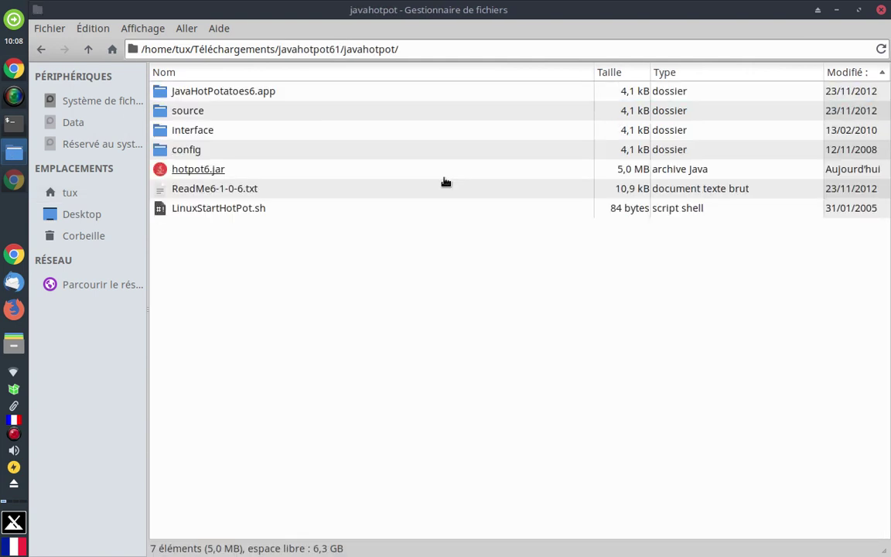
Run ./LinuxStartHotPot.sh from a terminal opened in the javahotpot folder, minimize that terminal and return to the Google Meet window.
right_click(252, 263)
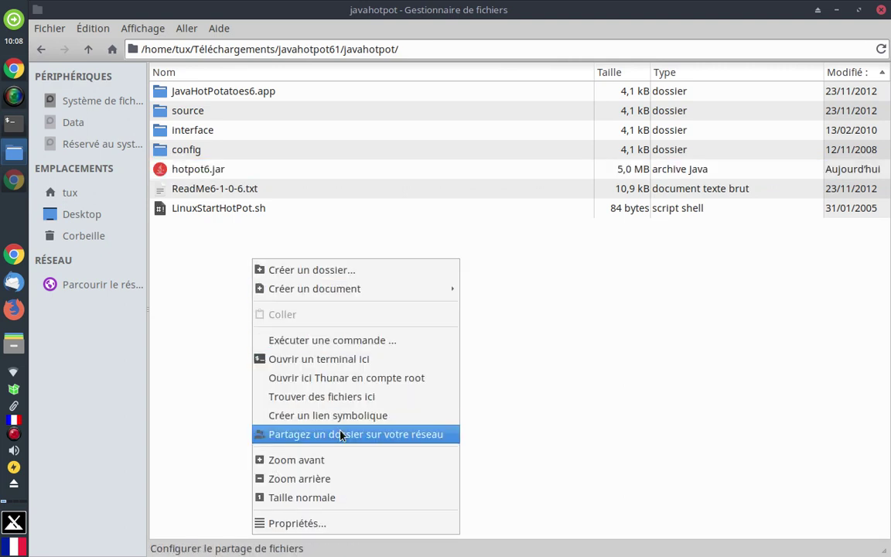
click(345, 360)
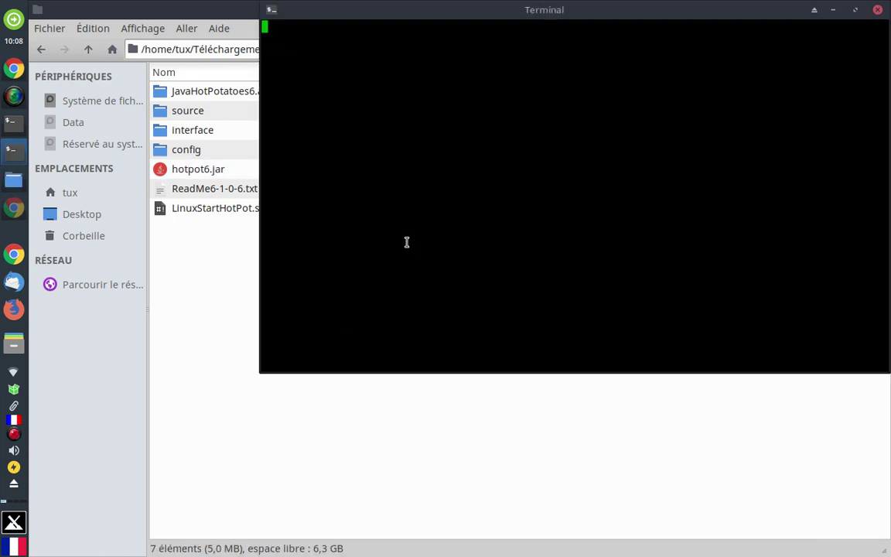
text(./)
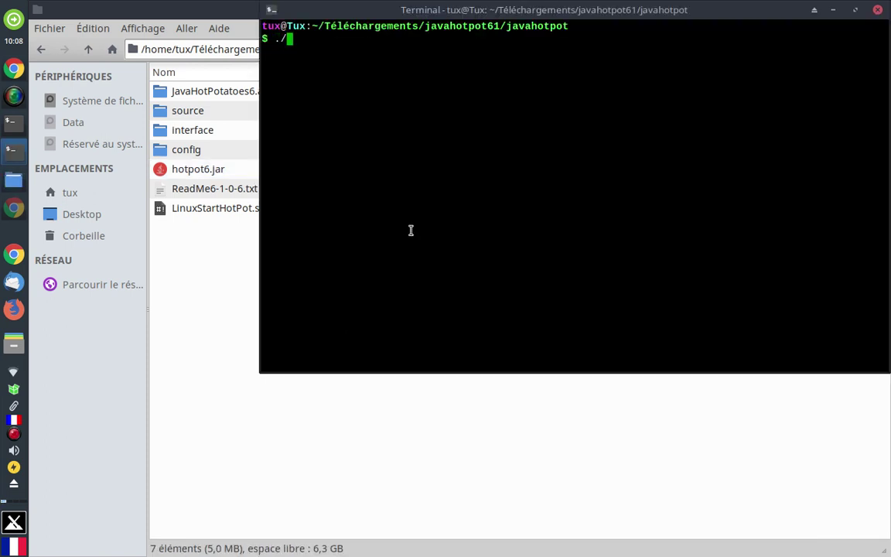
text(L)
key(Tab)
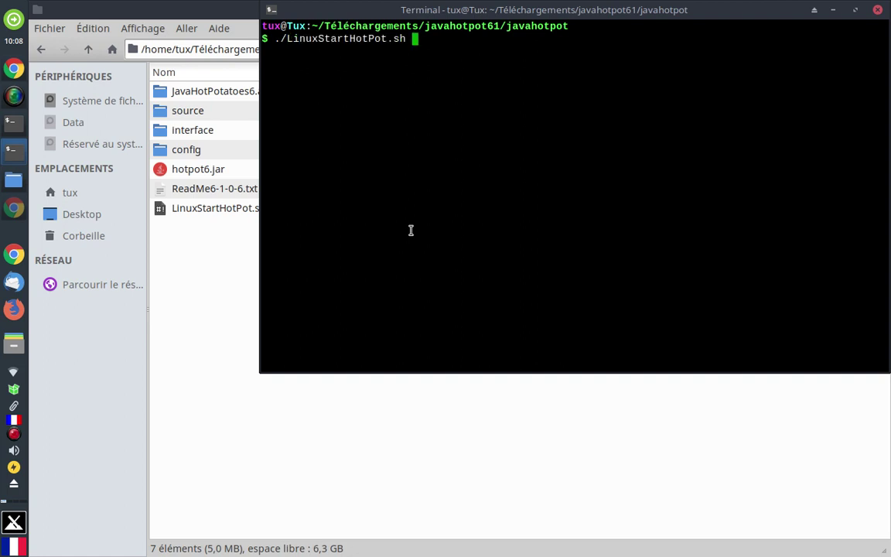
key(Return)
click(834, 11)
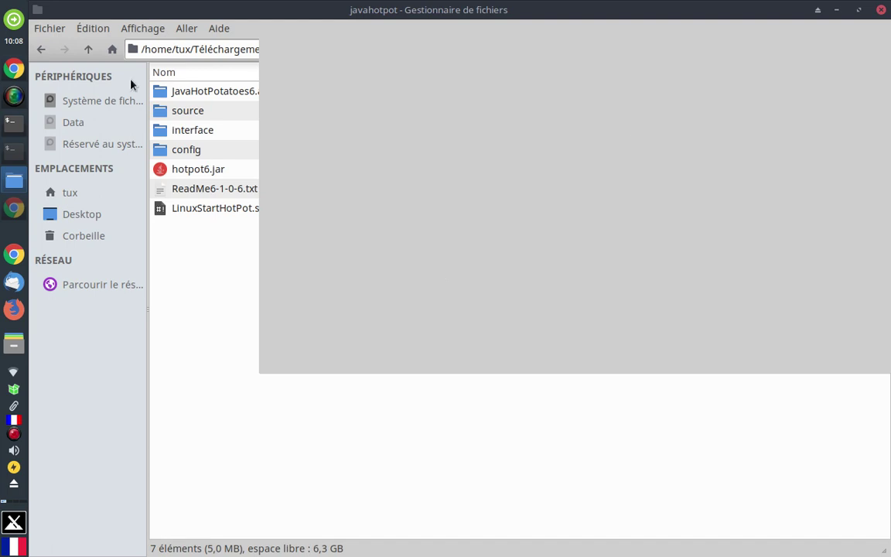
click(13, 69)
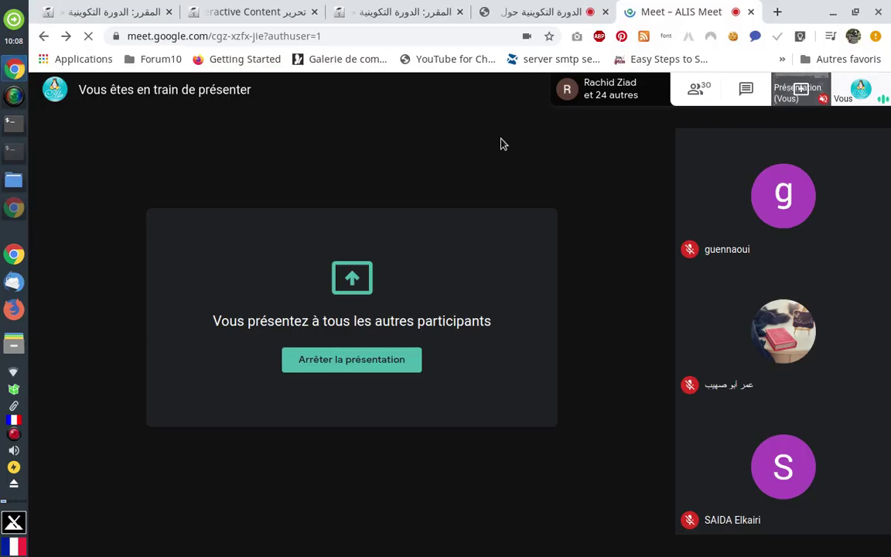
Launch JQuiz from Hot Potatoes, closing the registration dialog without registering, and minimize the Hot Potatoes launcher.
mouse_move(491, 159)
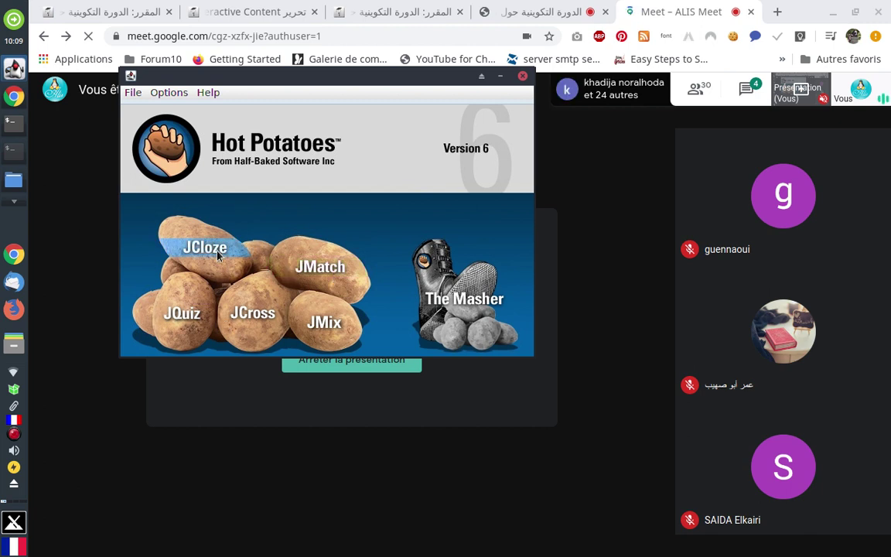
click(179, 317)
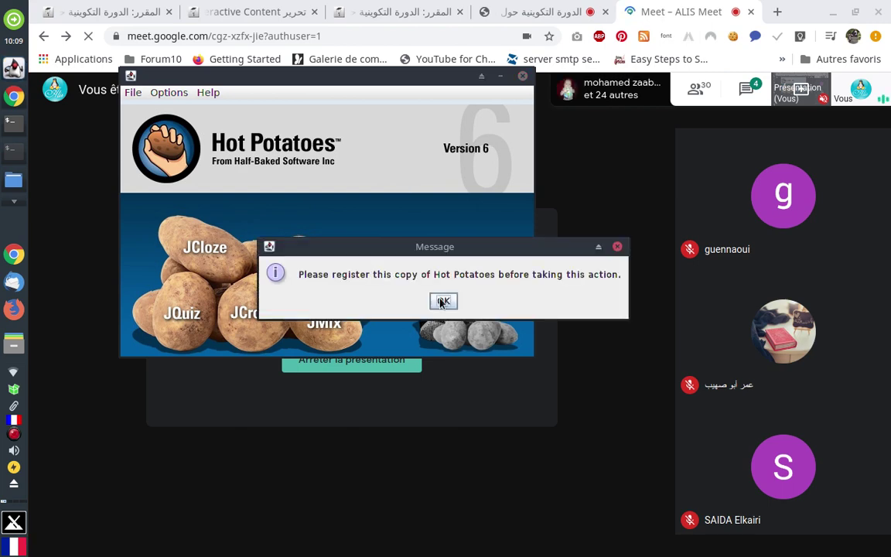
click(442, 301)
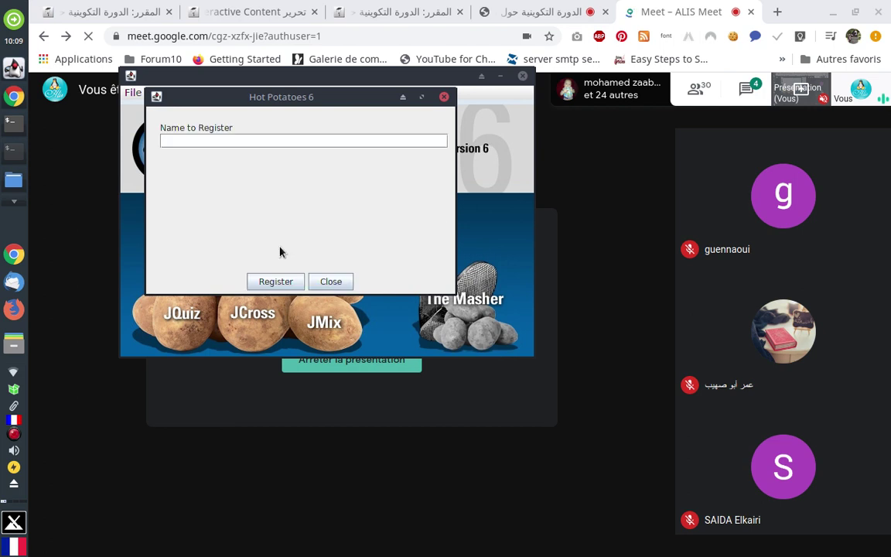
click(330, 280)
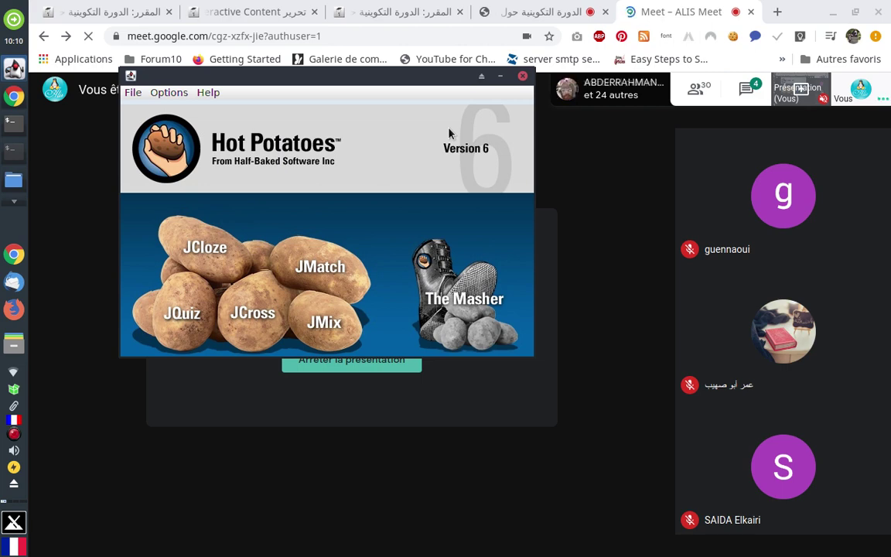
click(501, 79)
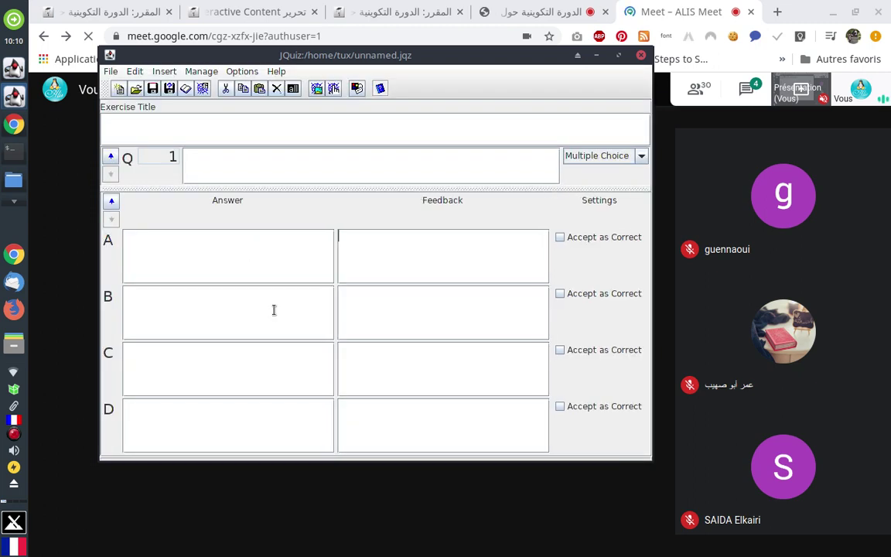
Mark answer B of question 1 as correct in JQuiz and view the available export formats without choosing one.
click(338, 338)
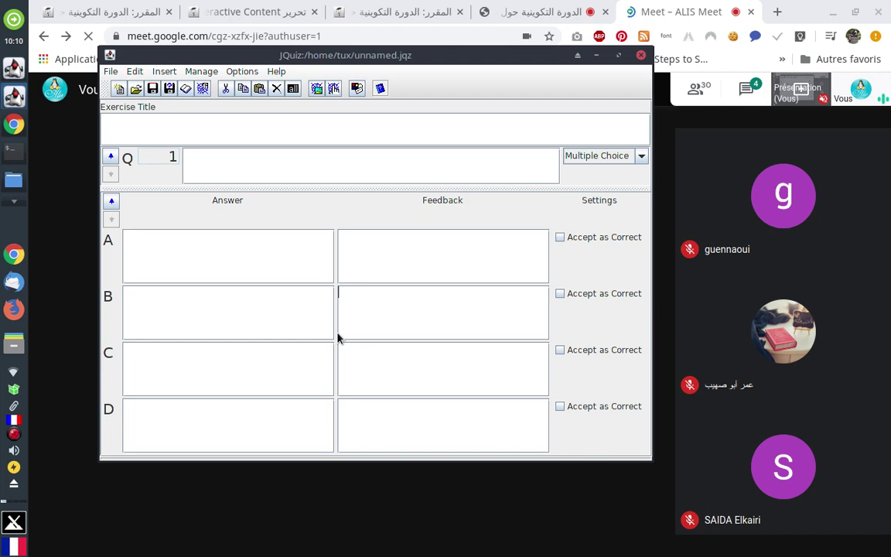
click(560, 293)
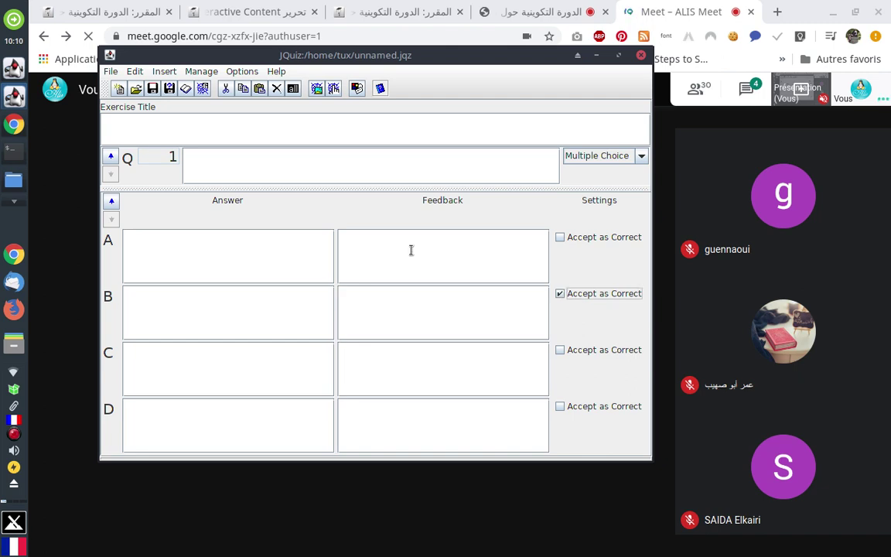
click(111, 72)
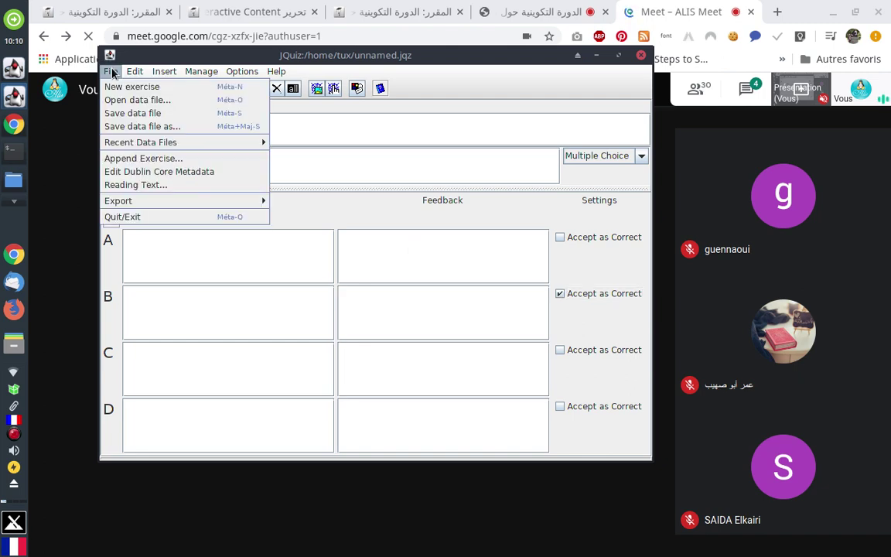
mouse_move(137, 208)
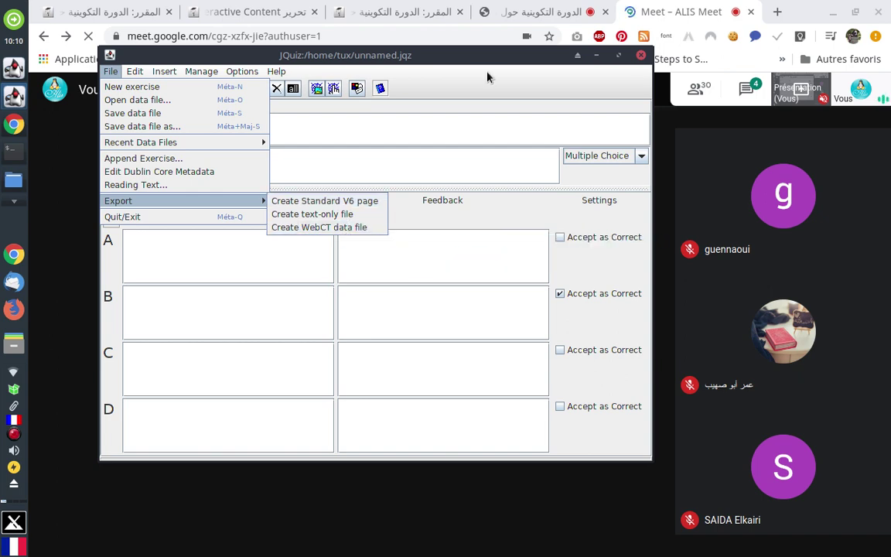
click(437, 64)
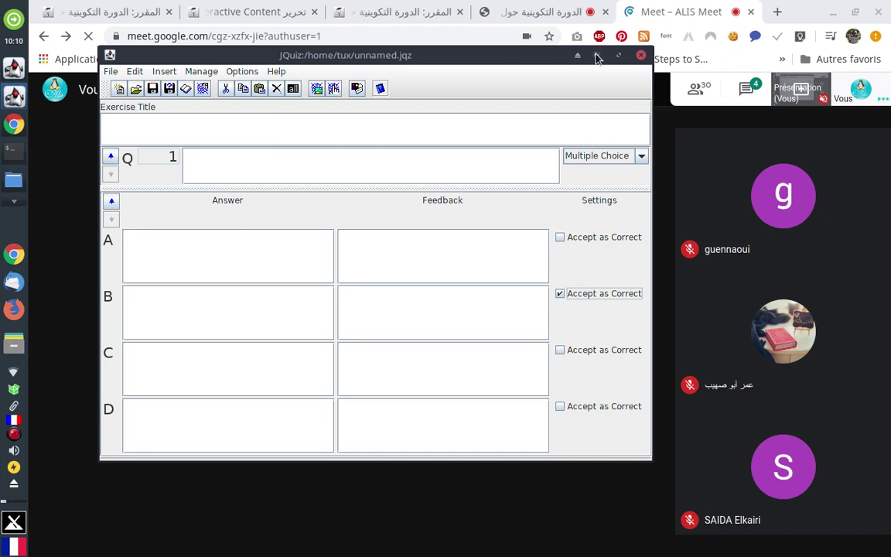
Minimize the JQuiz and Hot Potatoes windows, and look through the open Moodle course, Google Meet and Live - Salle 1 pages.
click(596, 56)
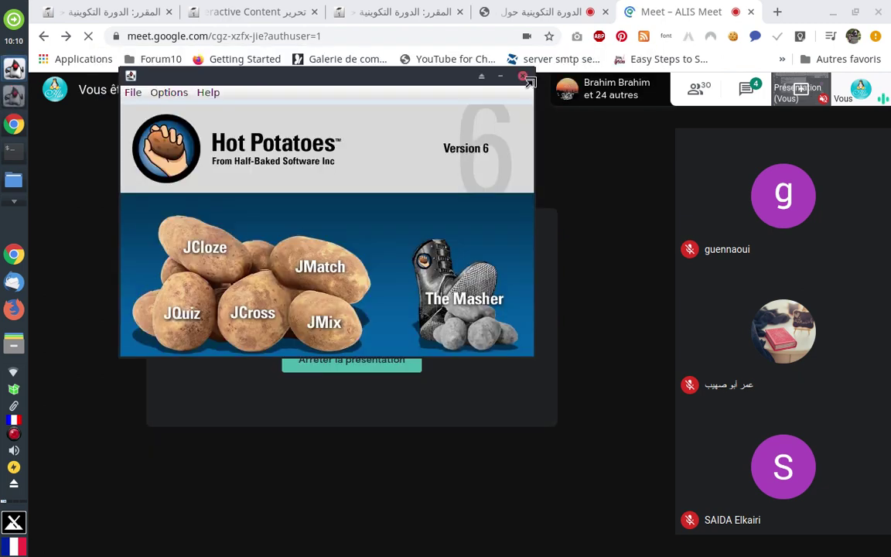
click(499, 78)
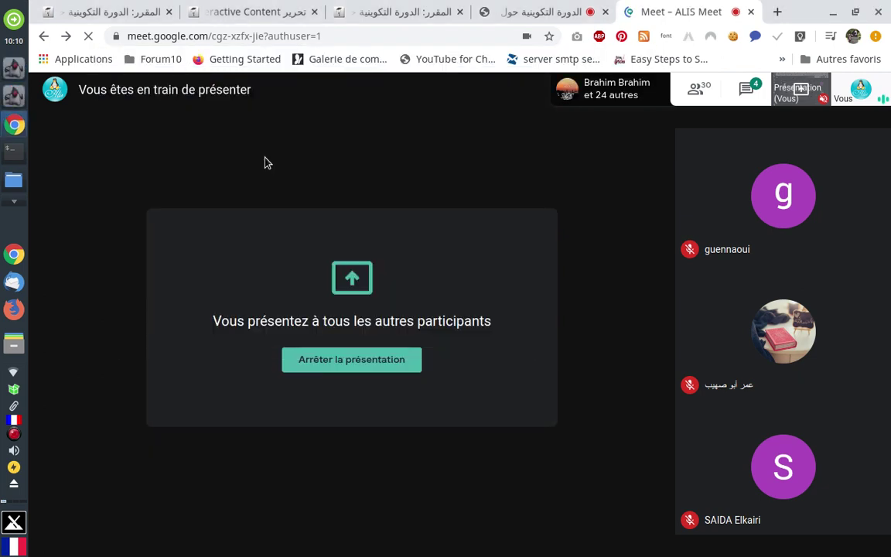
click(121, 17)
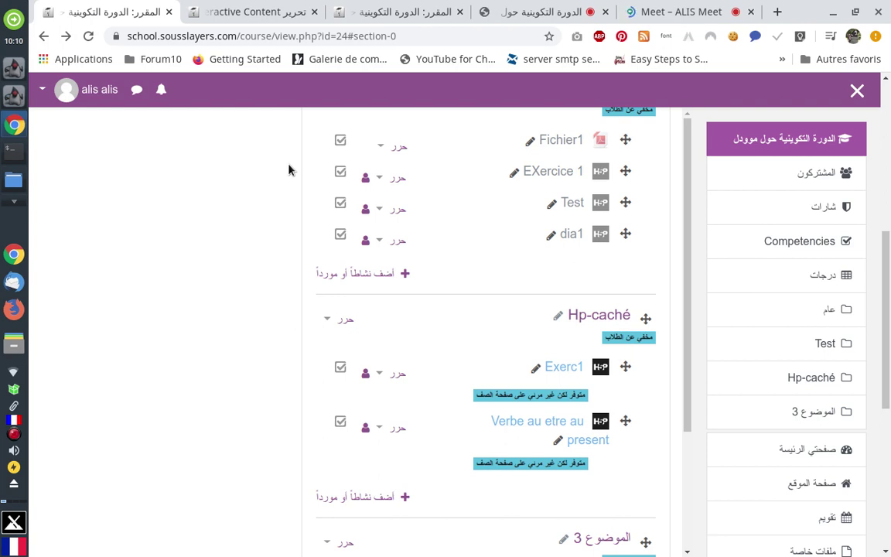
click(648, 11)
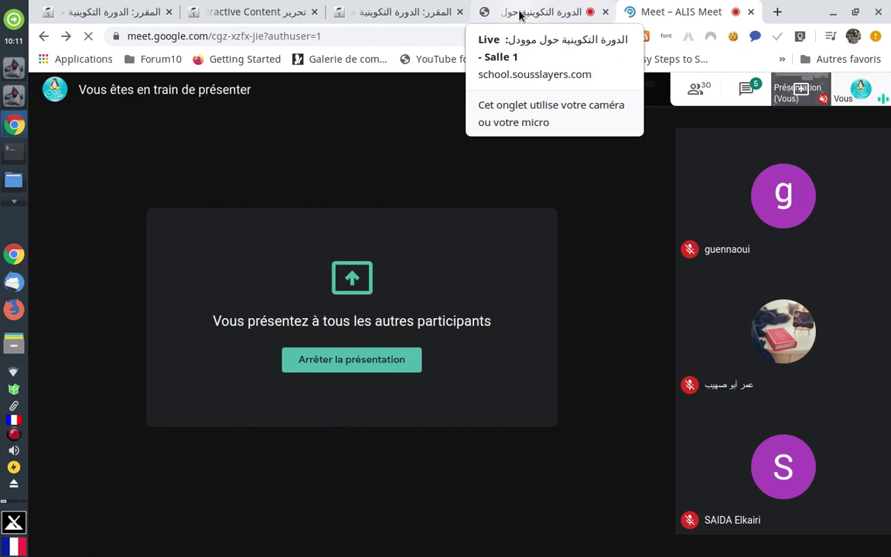
click(520, 14)
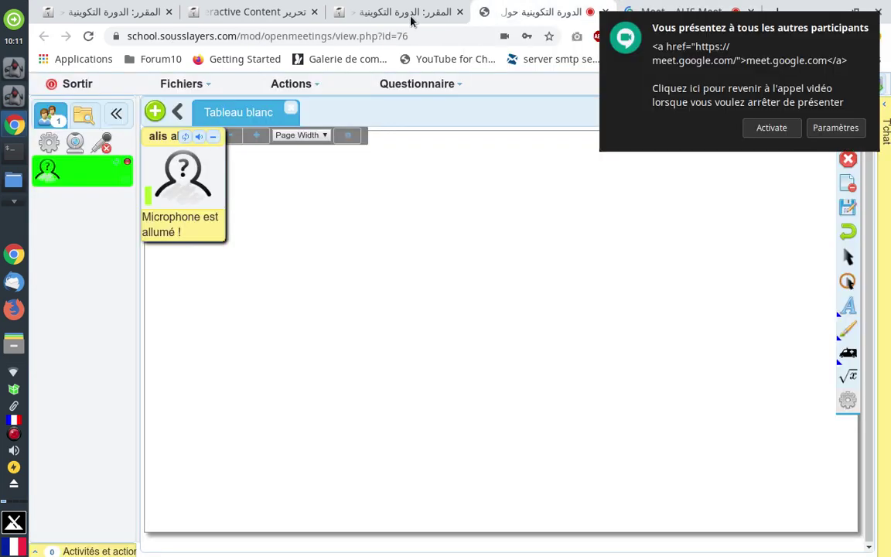
click(410, 17)
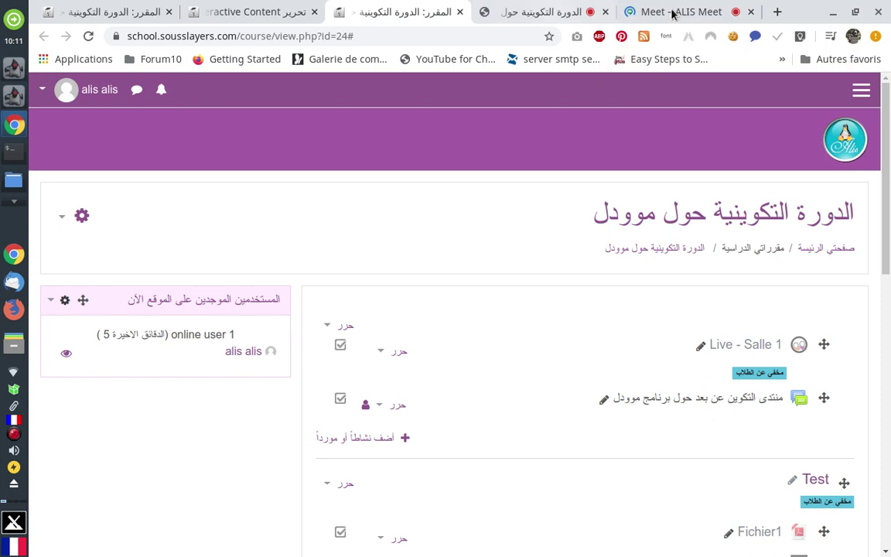
Check the Google Meet call, return to the Moodle course page and open the settings of the Live - Salle 1 activity.
click(675, 14)
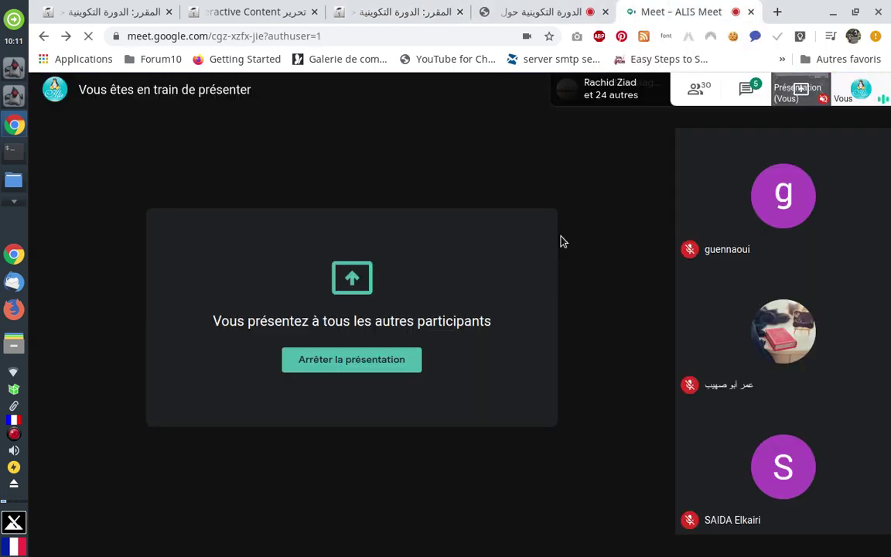
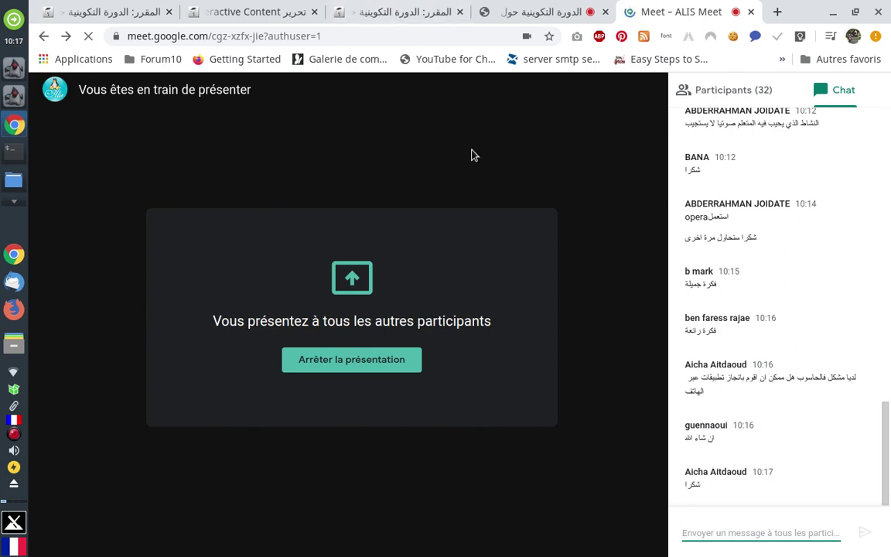
click(116, 12)
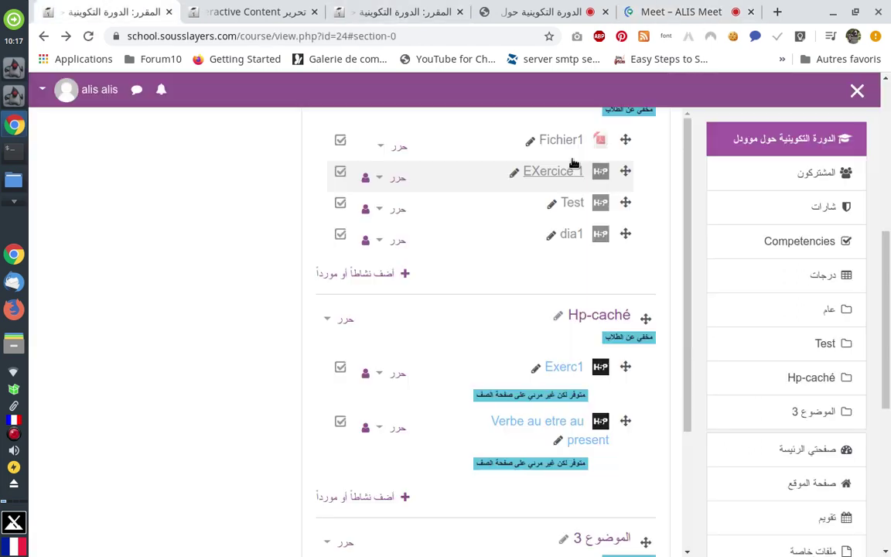
scroll(250, 242, up, 5)
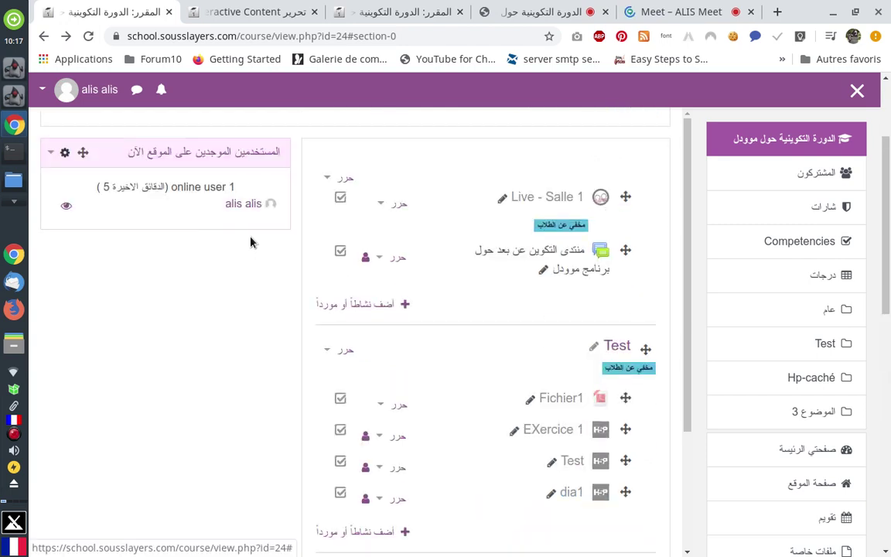
scroll(338, 201, down, 1)
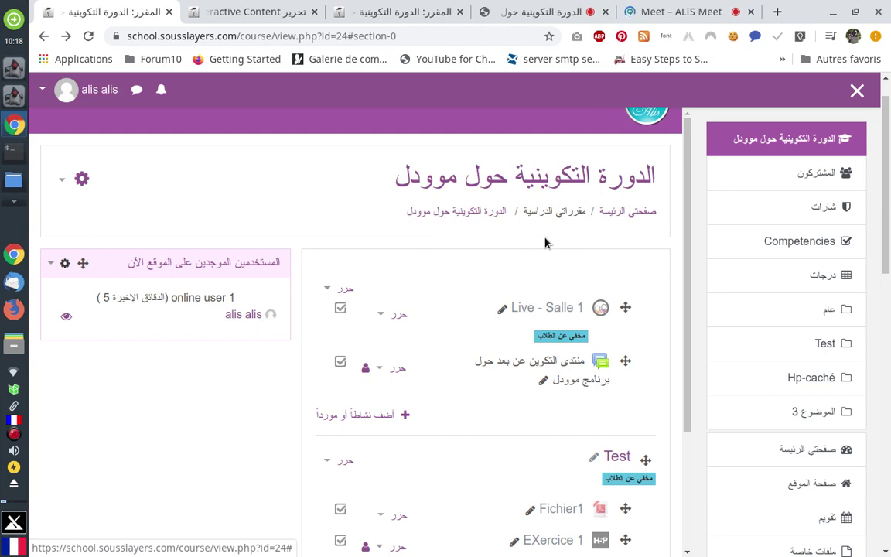
click(382, 316)
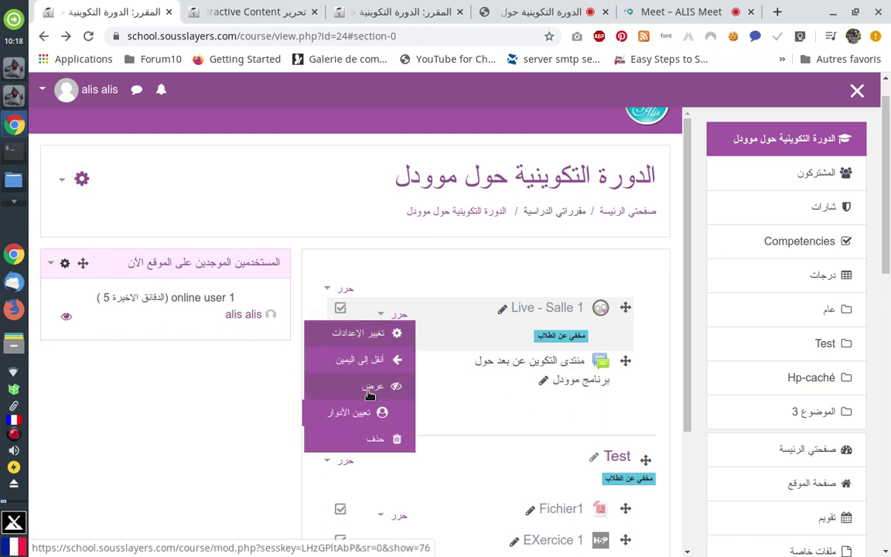
click(367, 338)
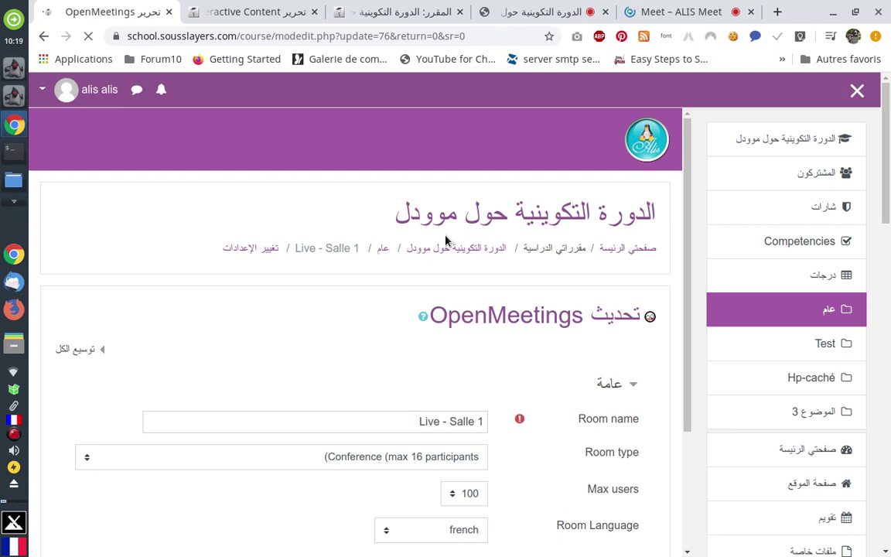
Admit the waiting participant to the Google Meet call and return to the OpenMeetings settings in Moodle.
click(658, 13)
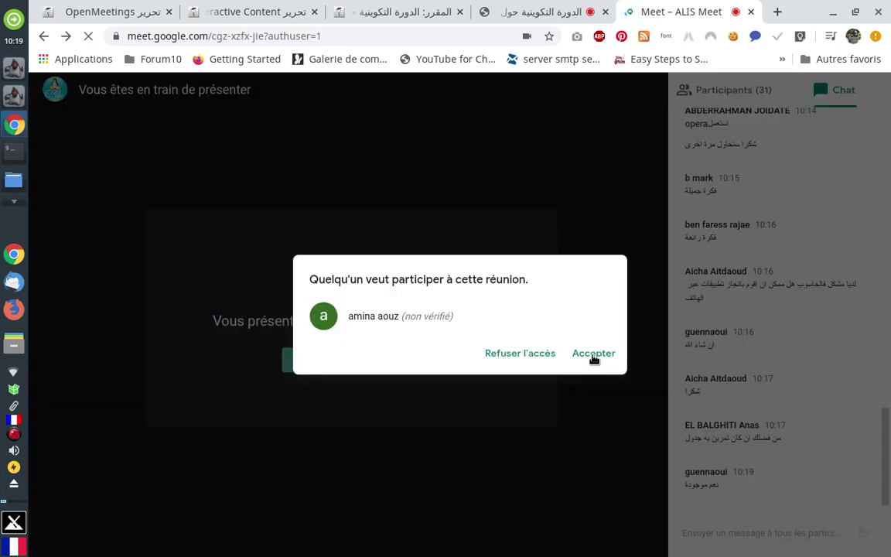
click(593, 355)
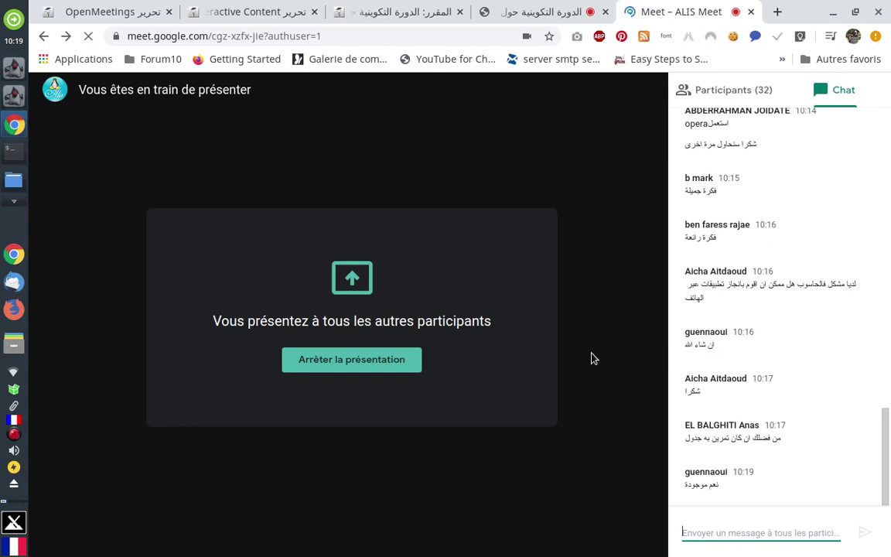
click(124, 12)
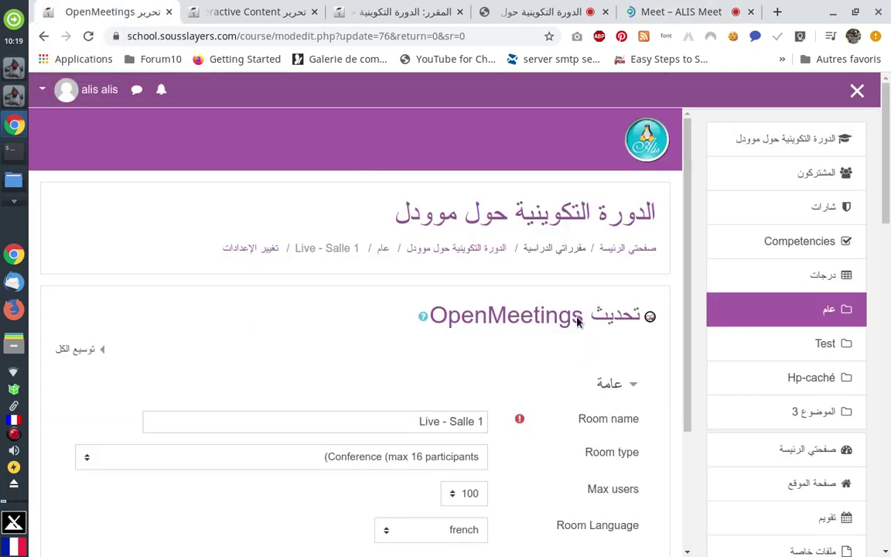
Look through the room settings of Live - Salle 1 from room name to recordings, checking Google Meet in between.
scroll(383, 220, down, 2)
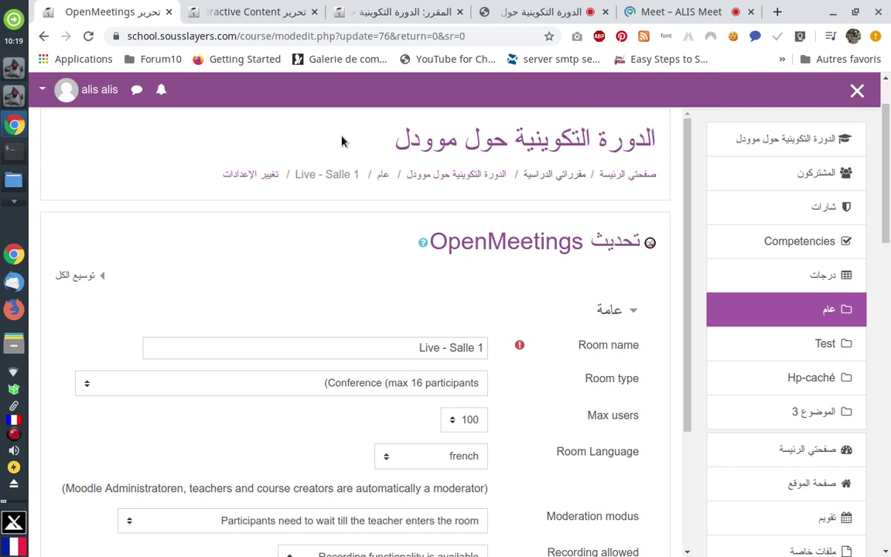
click(679, 11)
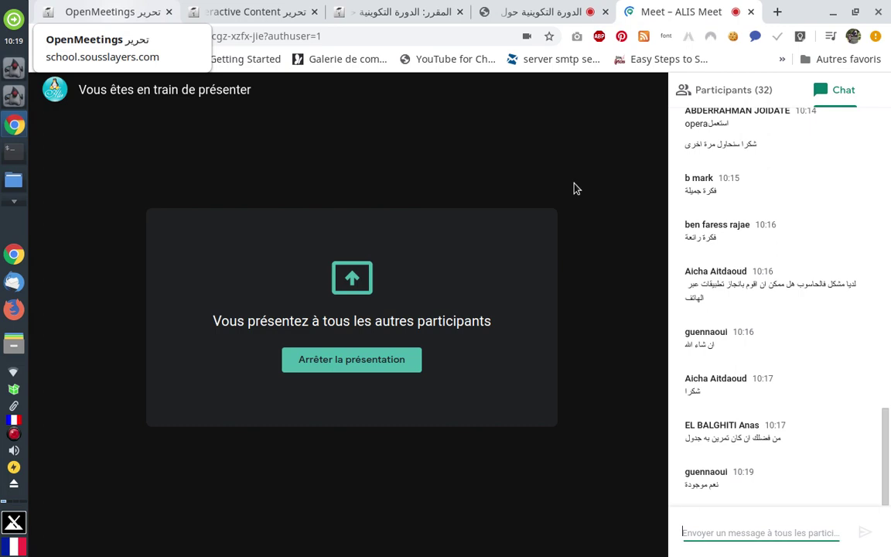
key(ctrl+1)
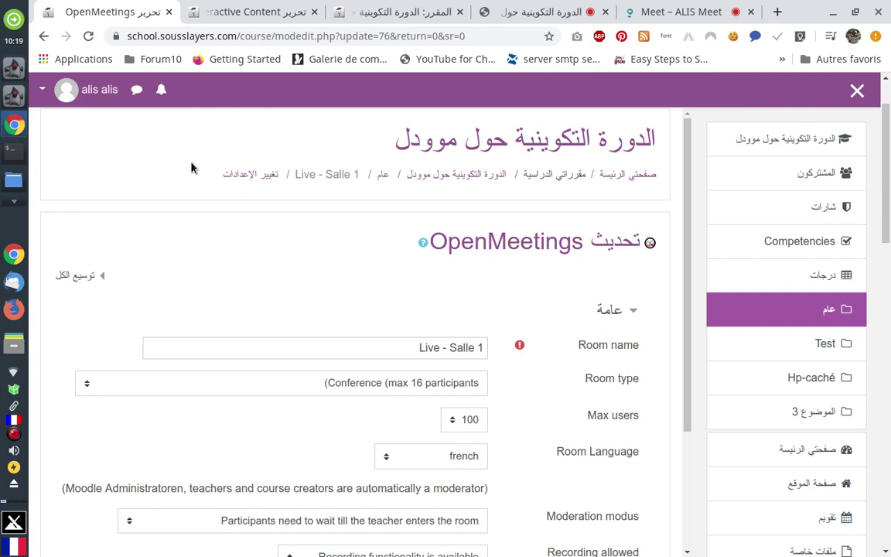
scroll(191, 168, down, 3)
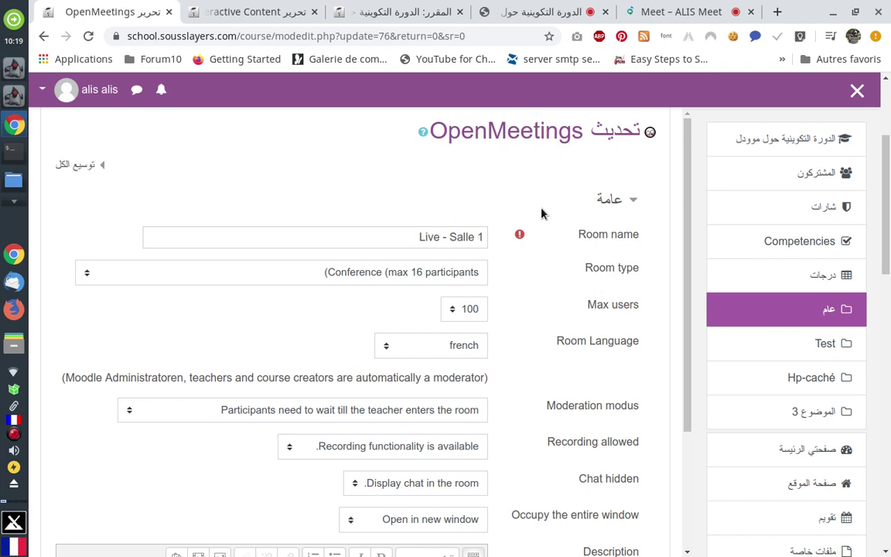
scroll(541, 213, down, 3)
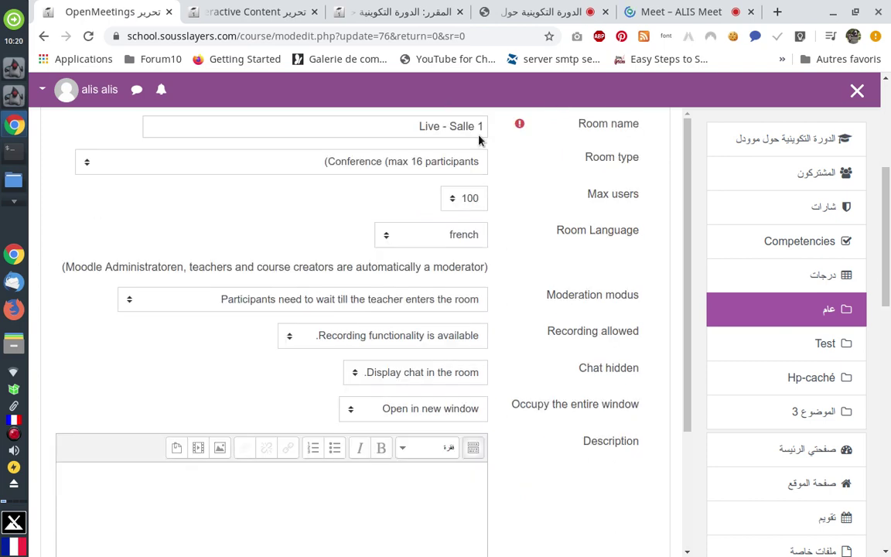
scroll(544, 205, down, 5)
scroll(544, 206, down, 10)
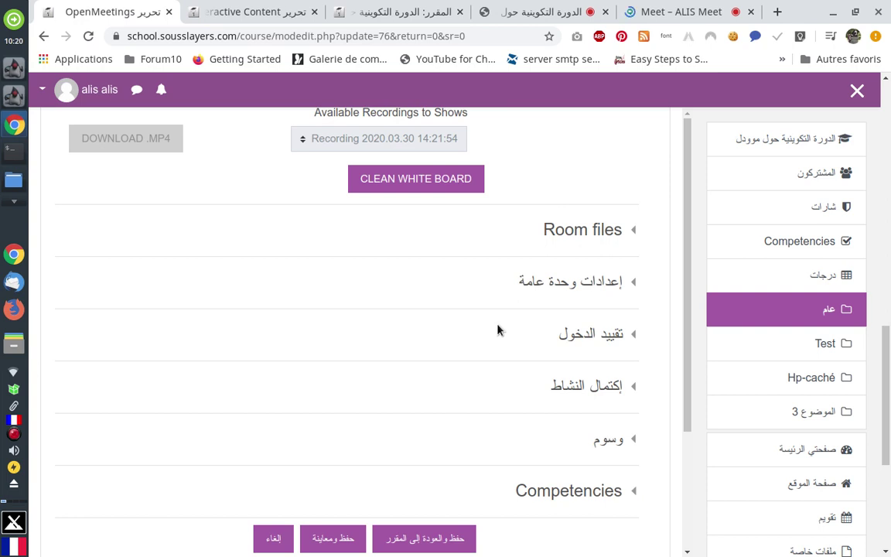
Examine the email-address conditions in the access restrictions (تقييد الدخول) of Live - Salle 1 and leave the settings without saving.
click(603, 339)
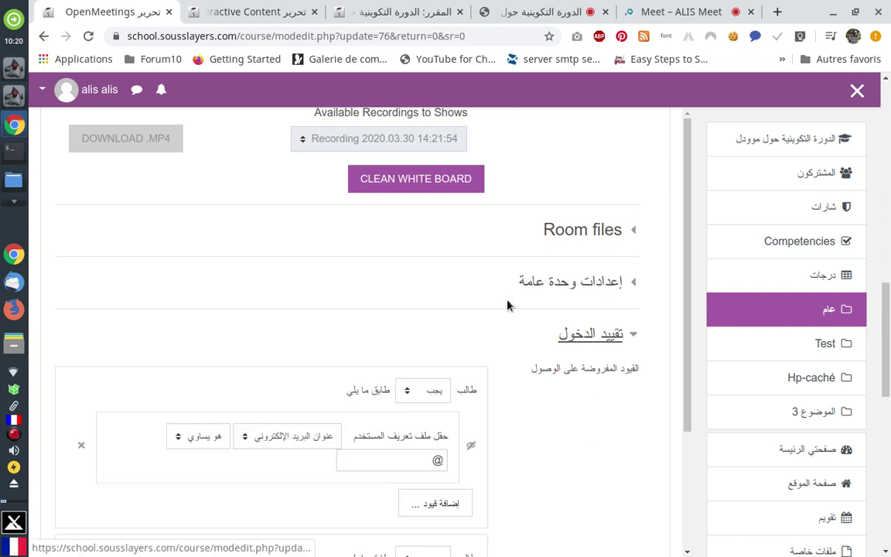
scroll(507, 305, down, 2)
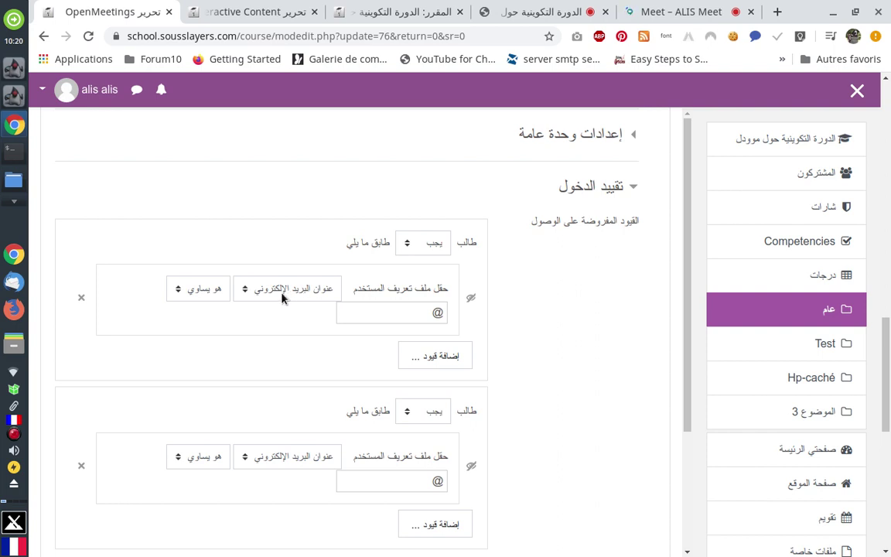
click(415, 318)
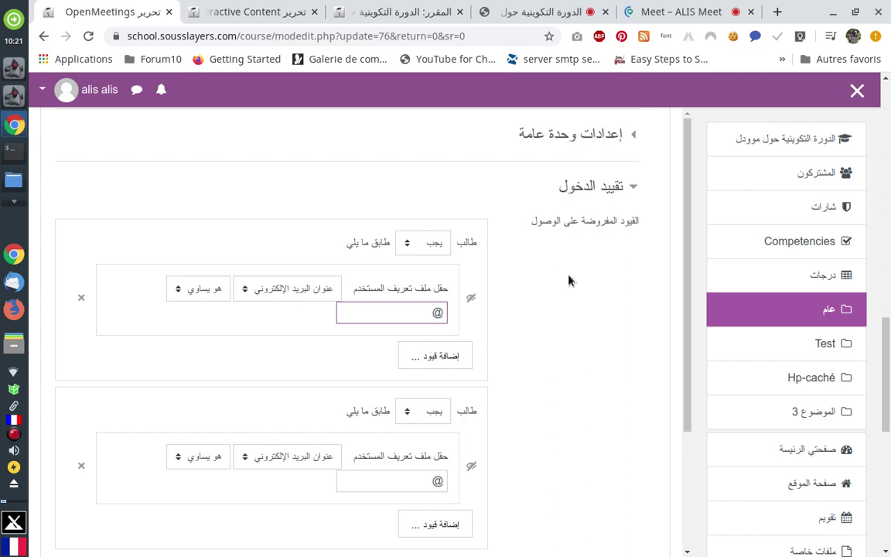
click(471, 300)
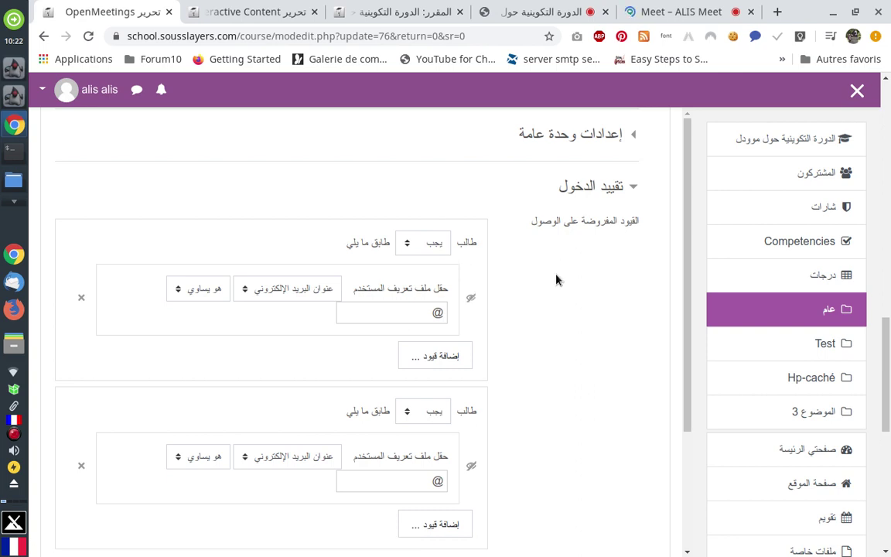
scroll(555, 280, down, 4)
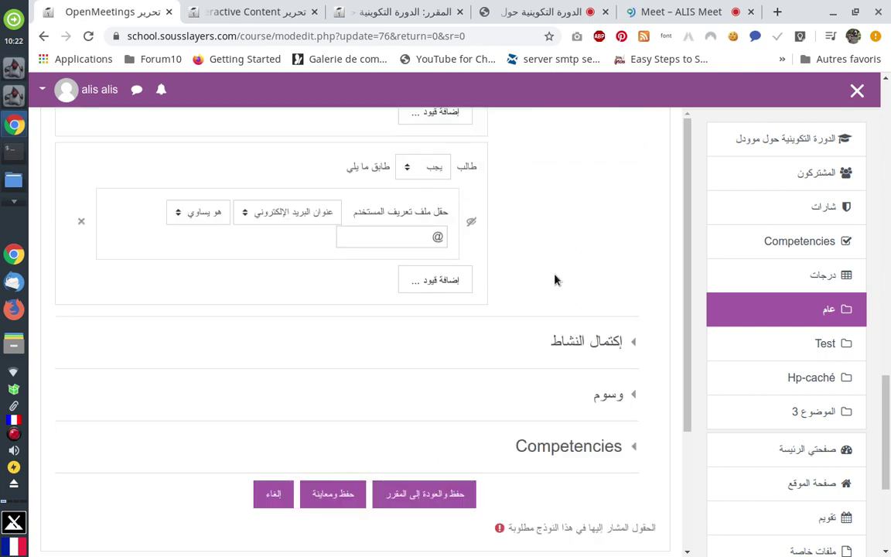
scroll(554, 279, up, 8)
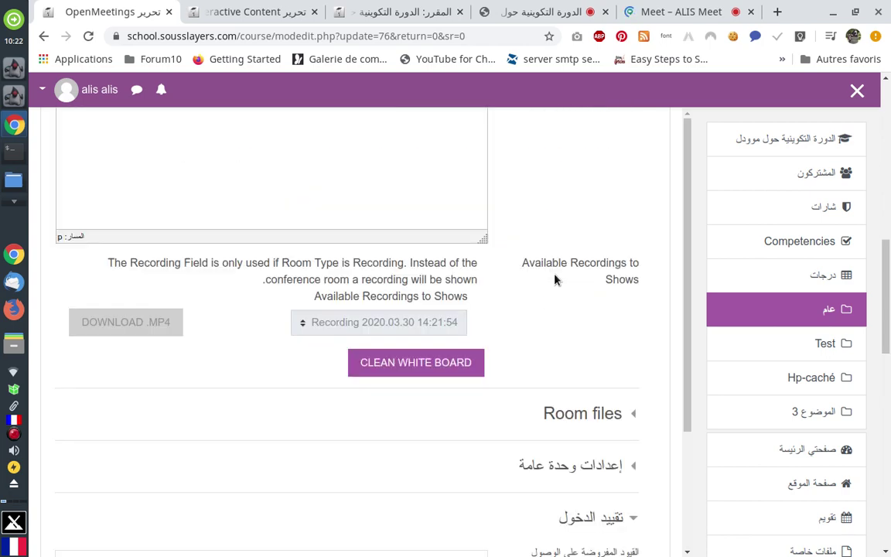
scroll(555, 279, down, 6)
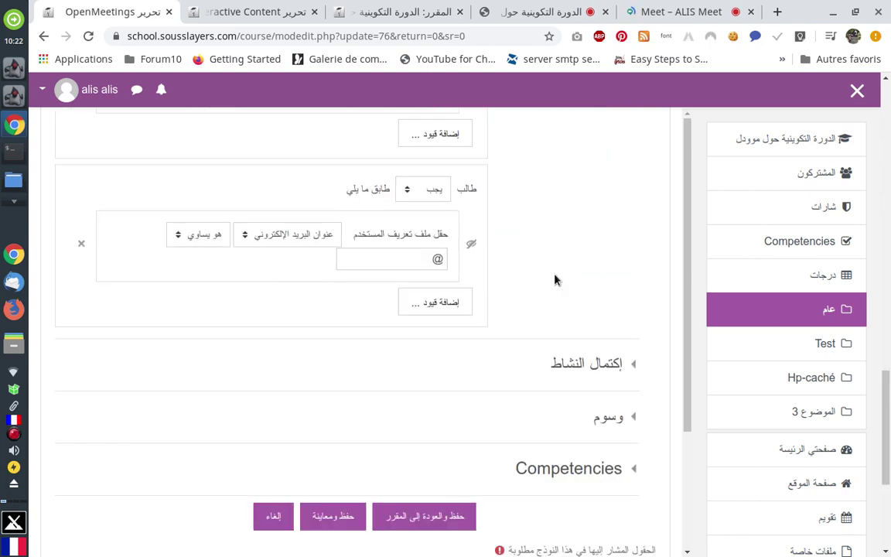
click(272, 443)
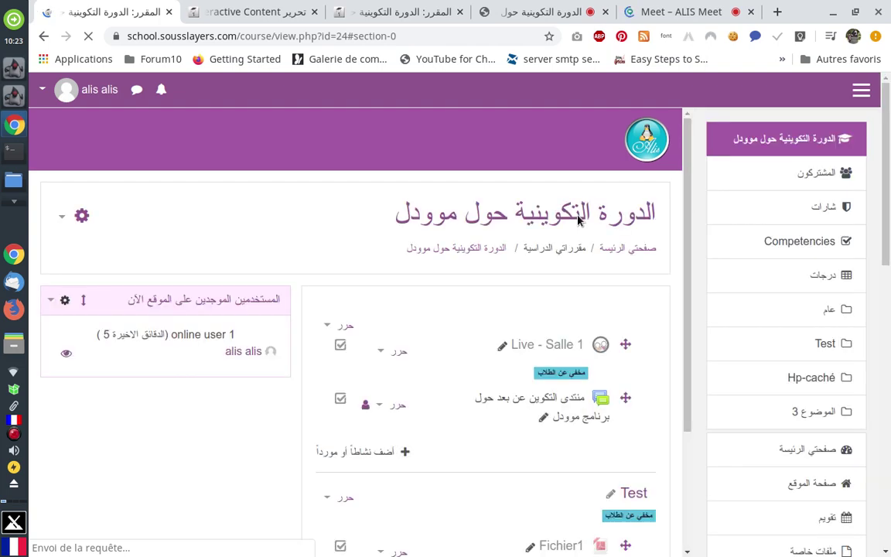
Look over the Live - Salle 1 and Test section entries on the Moodle course page and check the Google Meet call.
scroll(579, 220, down, 3)
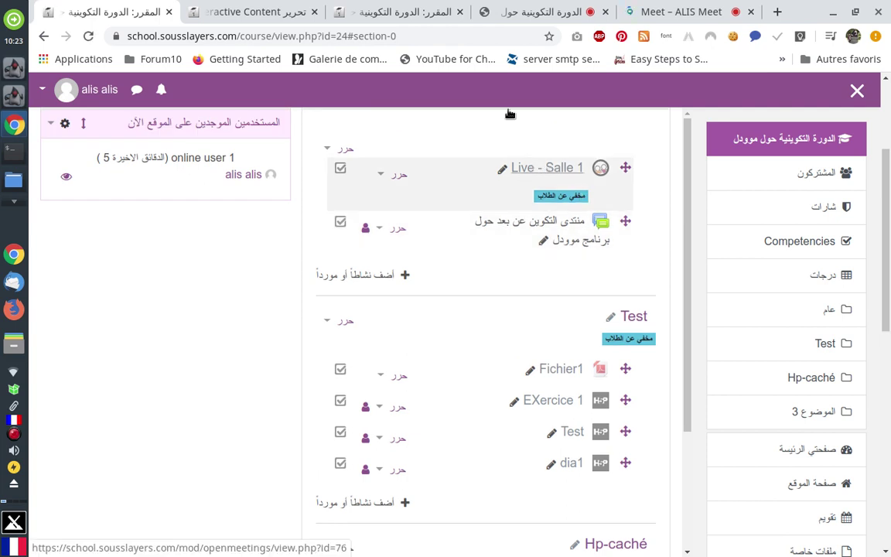
click(657, 12)
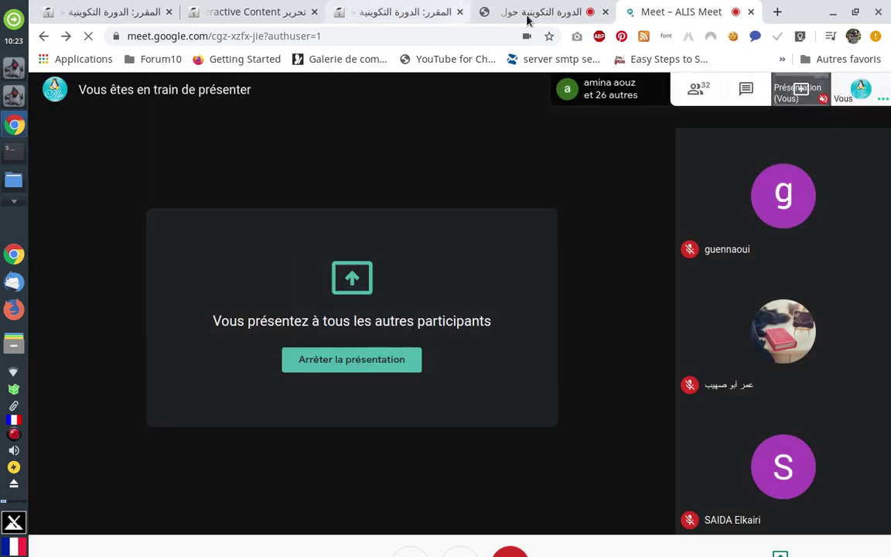
click(118, 14)
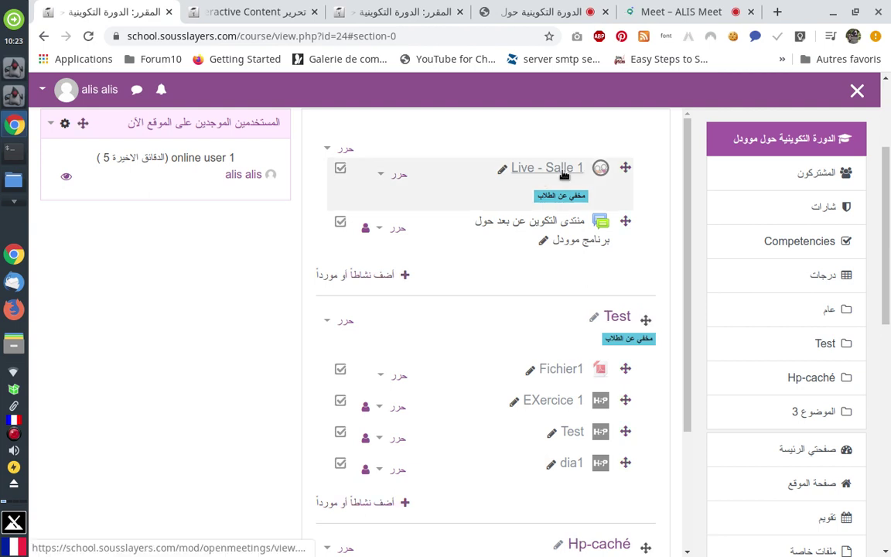
click(407, 14)
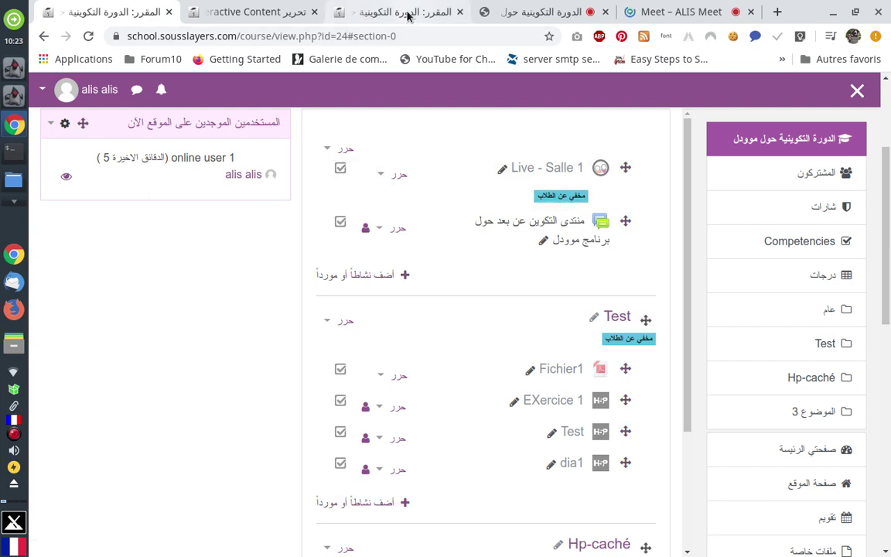
Add three whiteboards in the open Live - Salle 1 room and rename its first whiteboard as Tableau.
click(525, 11)
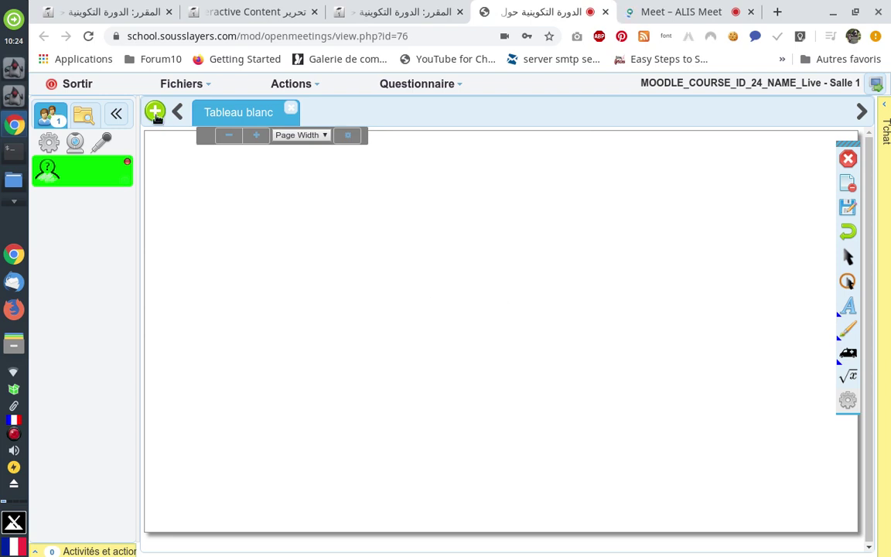
click(156, 113)
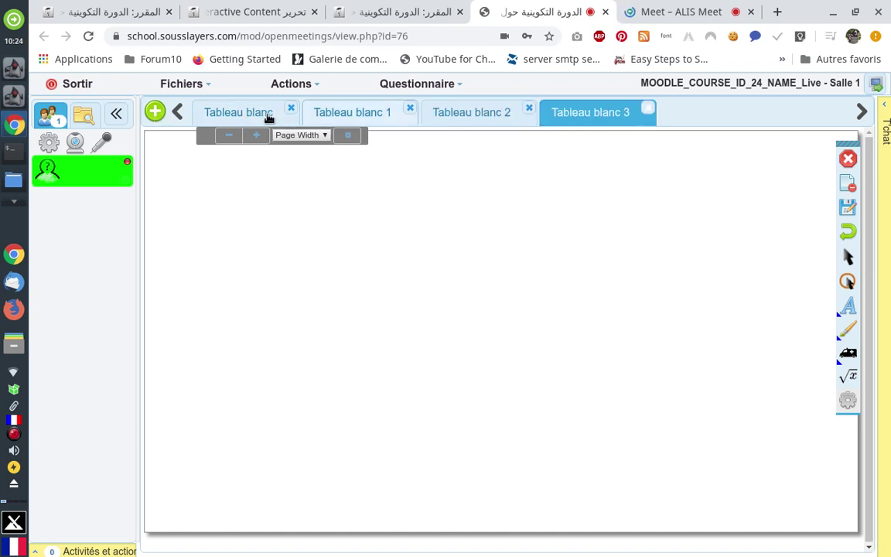
mouse_move(239, 114)
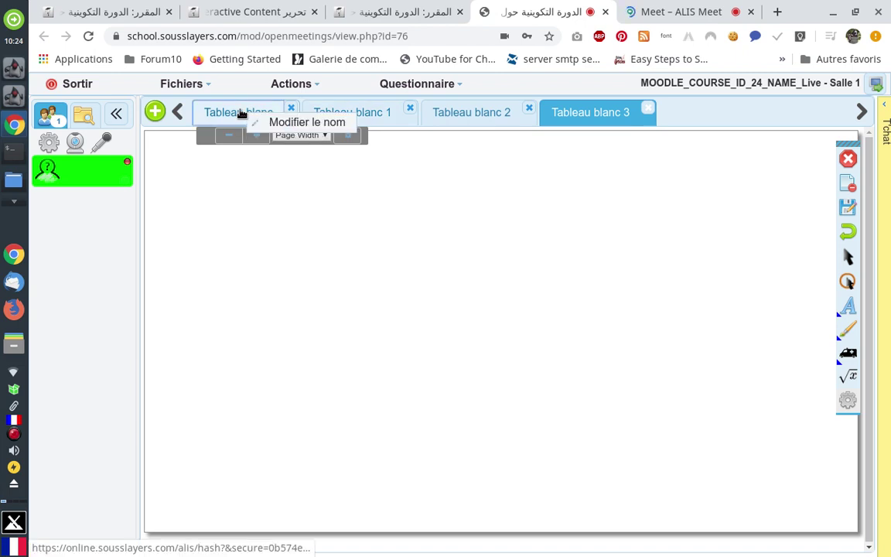
click(303, 125)
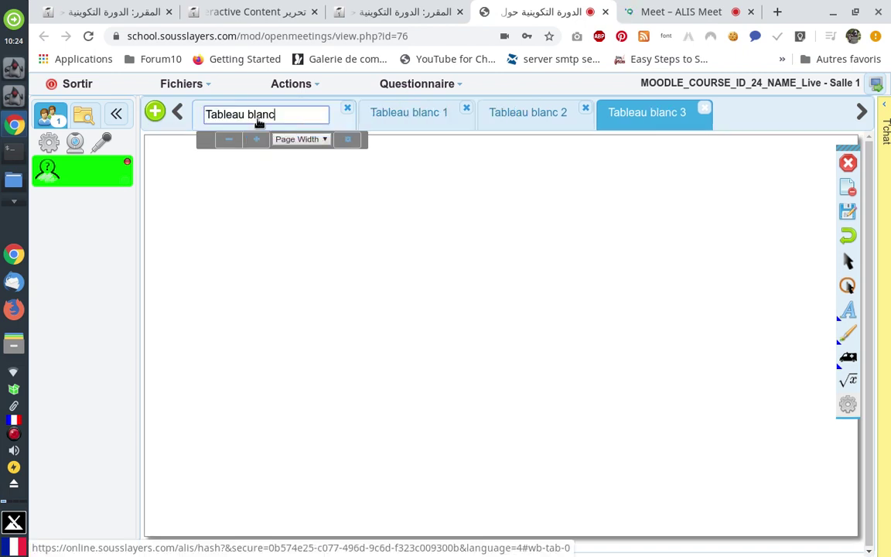
key(BackSpace)
key(BackSpace)
key(BackSpace)
key(BackSpace)
key(BackSpace)
key(BackSpace)
click(327, 186)
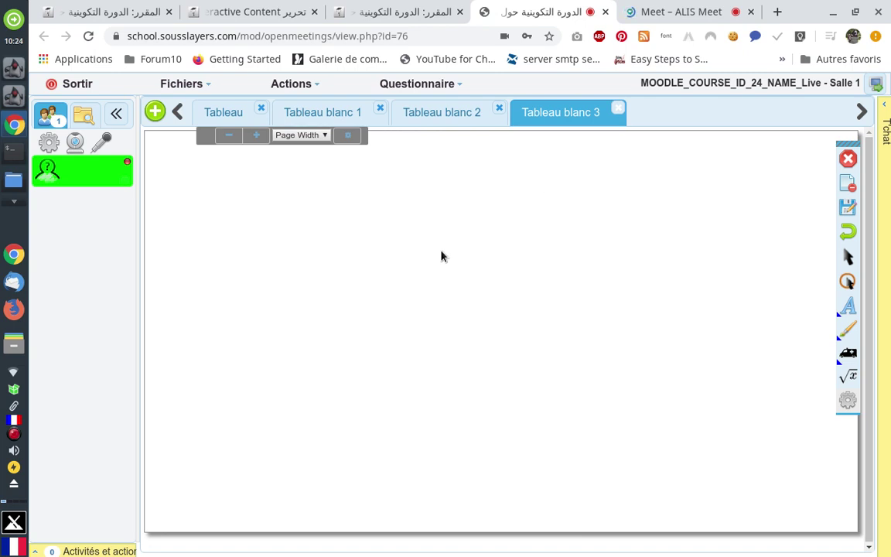
Check the Google Meet call for new chat messages and return to the Live - Salle 1 room.
click(665, 9)
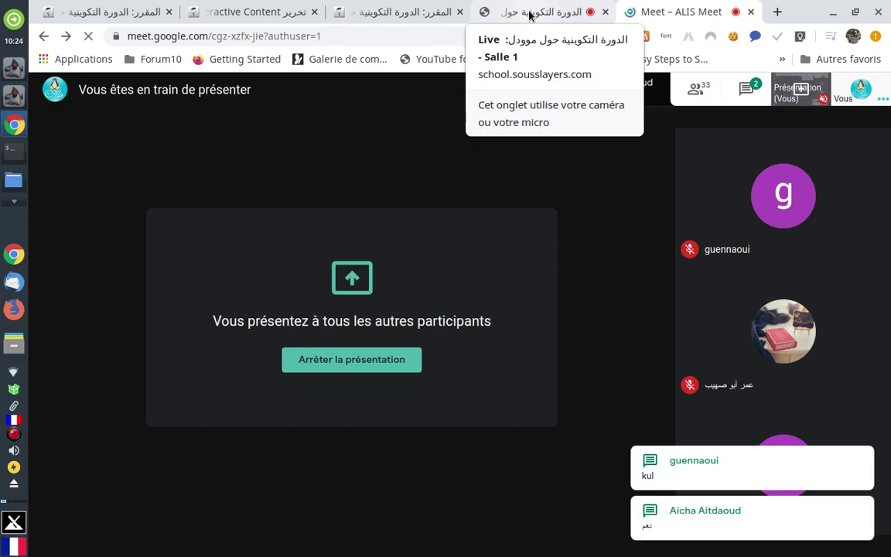
click(529, 13)
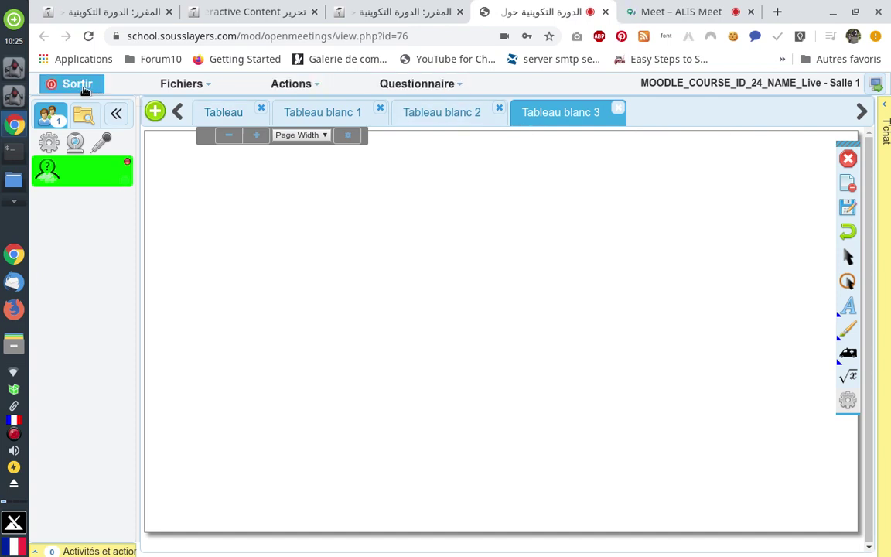
Start an empty text entry on Tableau blanc 3 and show the file list of the Live - Salle 1 room.
click(178, 85)
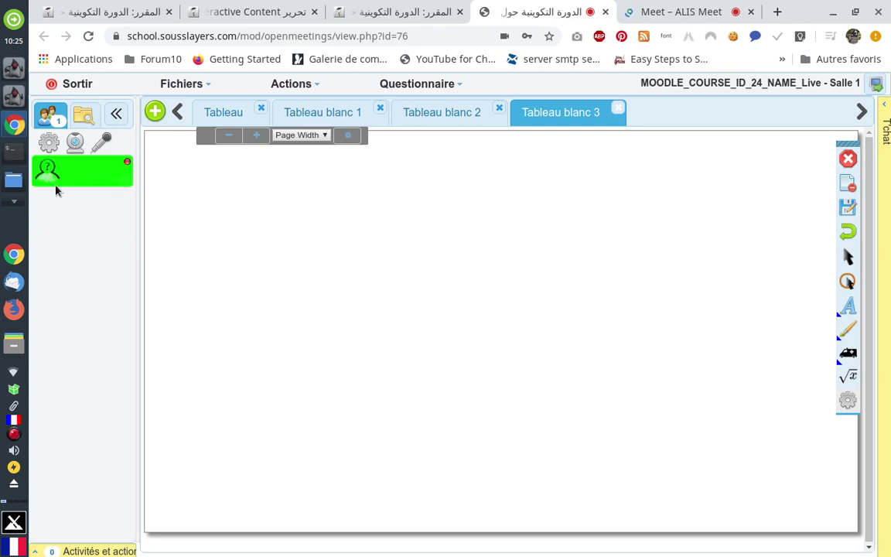
mouse_move(53, 220)
click(220, 207)
click(82, 115)
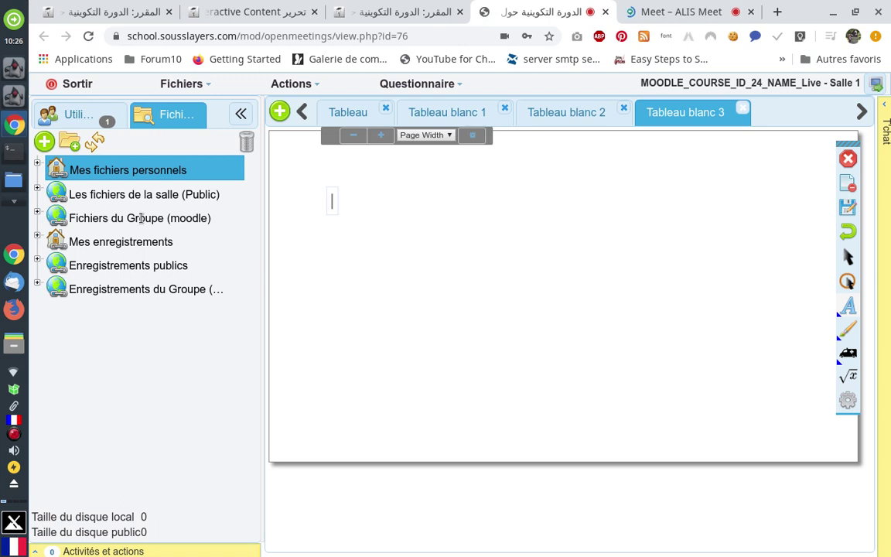
Try out adding a folder titled azerar under Mes fichiers personnels and cancel without creating it.
click(74, 146)
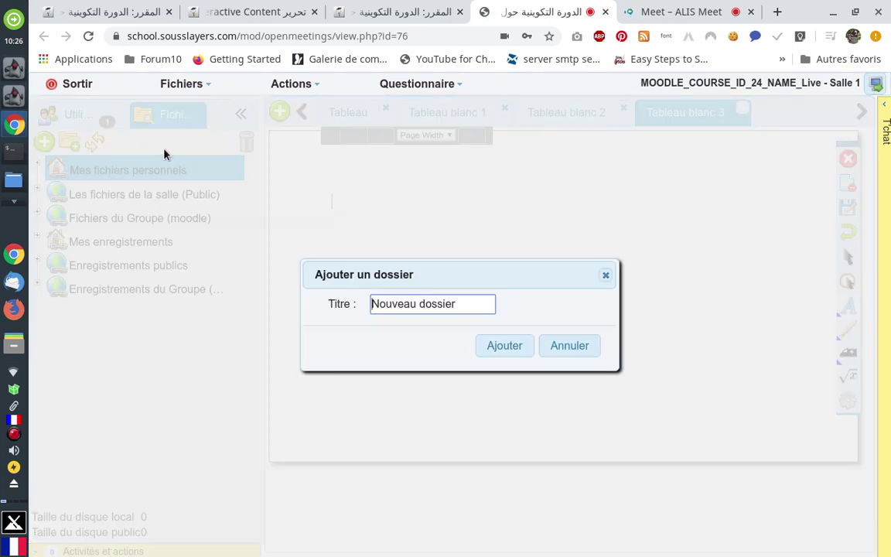
drag(461, 306, 350, 304)
text(az)
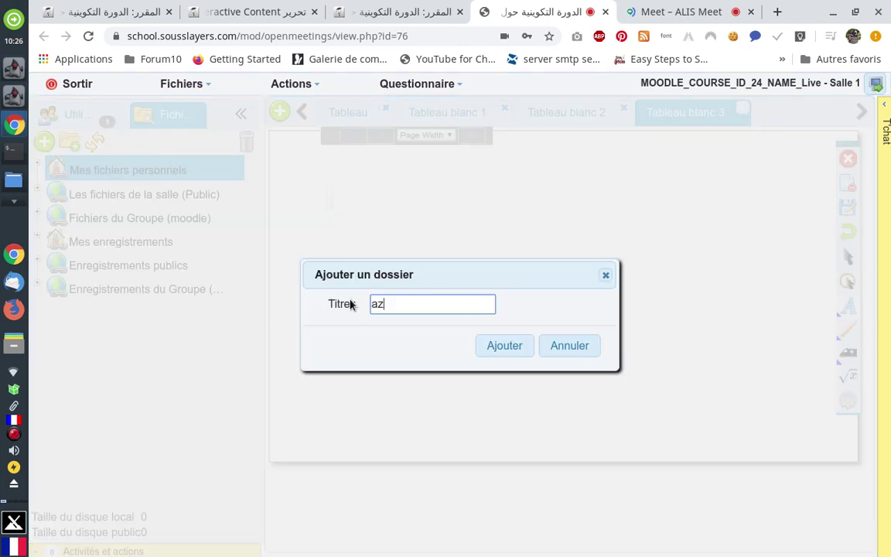
text(erar)
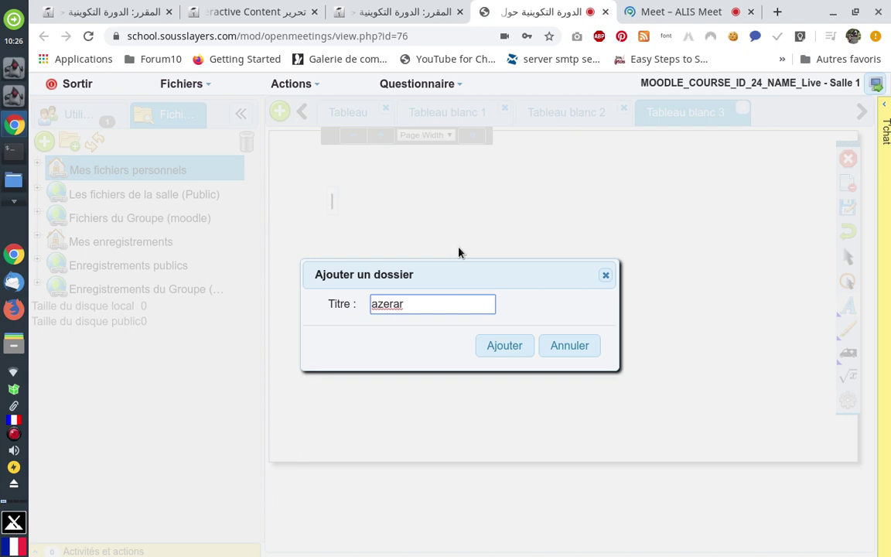
click(606, 275)
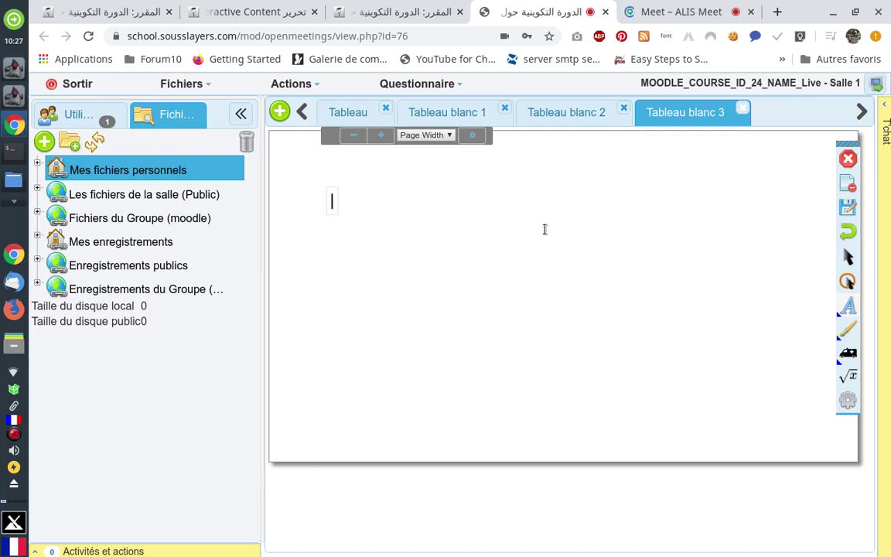
click(71, 145)
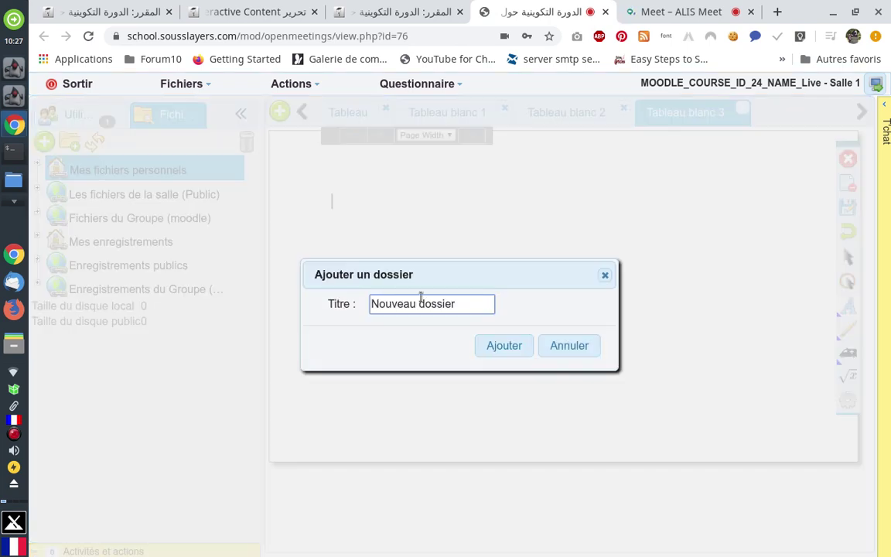
click(571, 346)
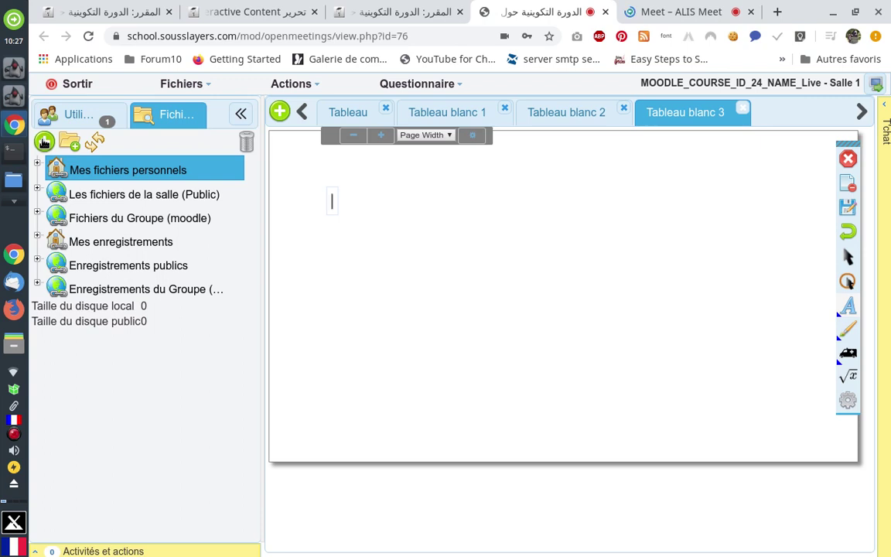
Examine the file import settings, including the option to load directly onto the whiteboard, and close them without importing.
click(44, 142)
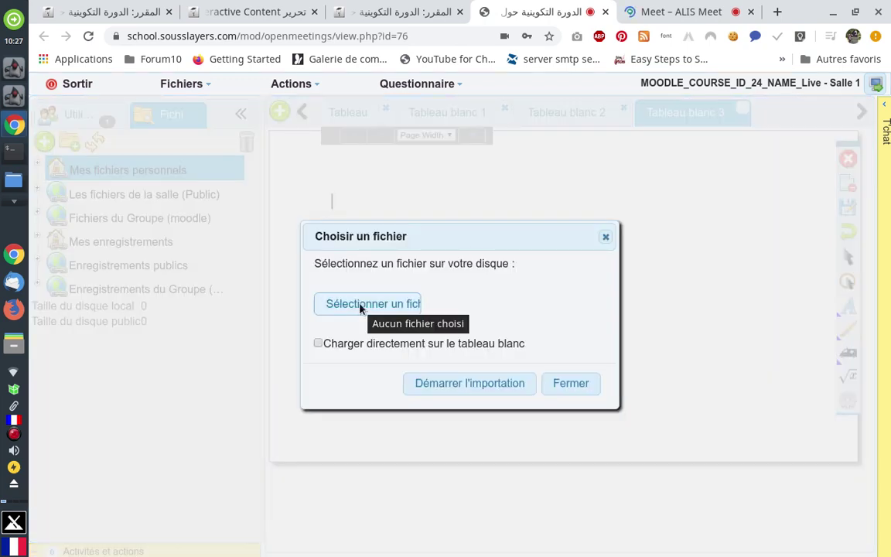
click(318, 344)
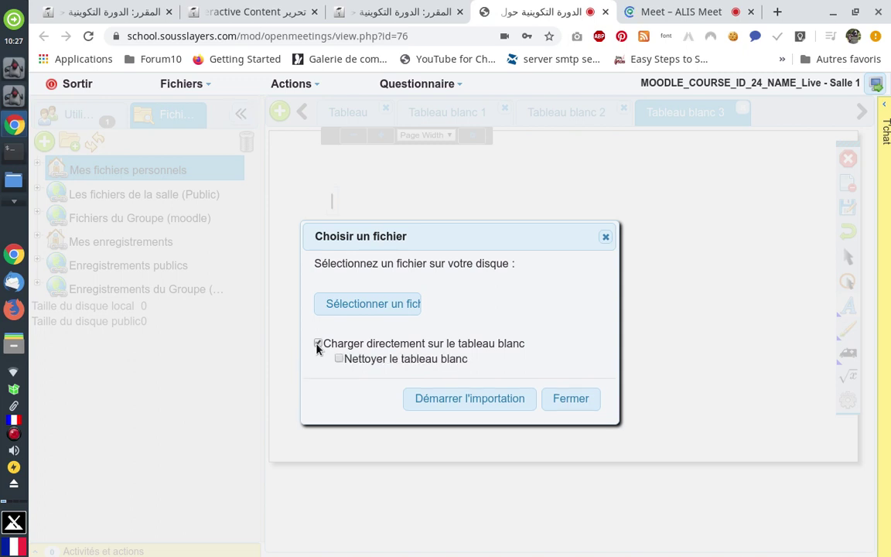
click(318, 345)
click(604, 237)
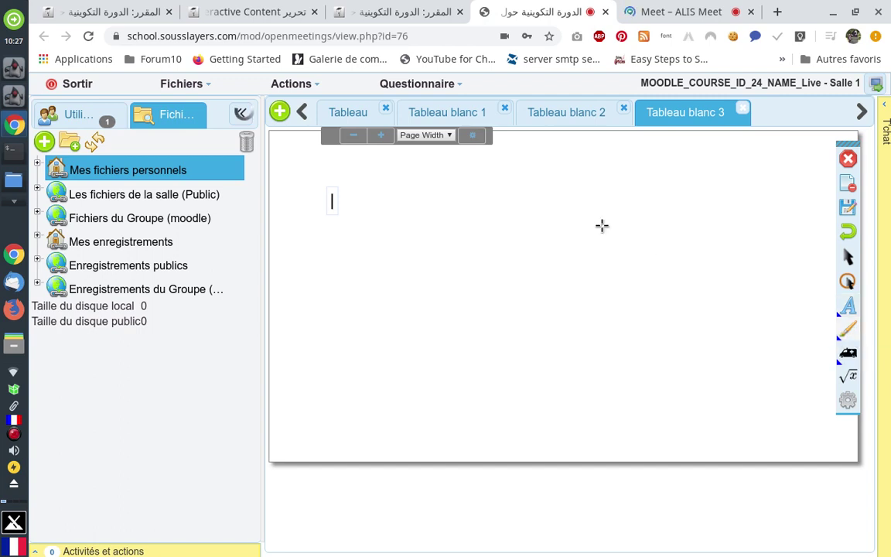
Draw an orange V-shaped freehand brush stroke opening to the right on Tableau blanc 3.
drag(601, 224, 602, 286)
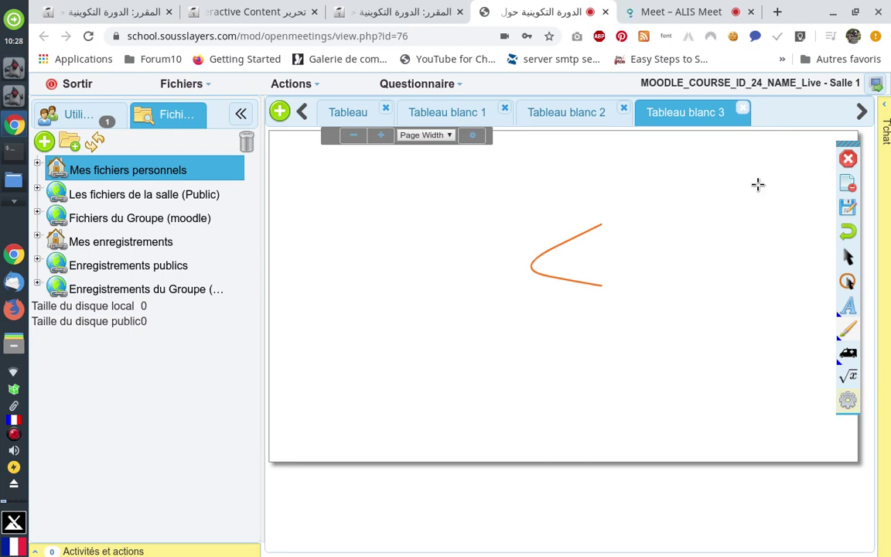
Admit the waiting participant to the Google Meet call and return to the Live - Salle 1 room.
click(684, 12)
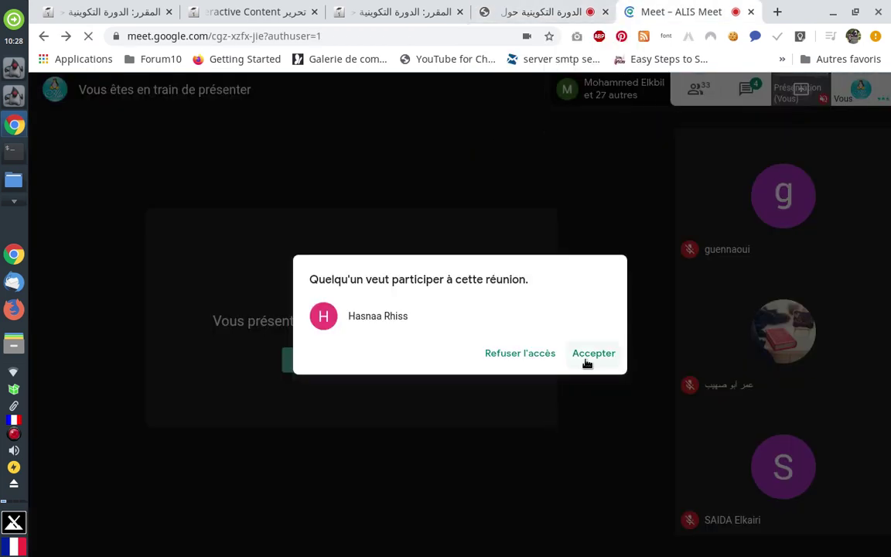
click(585, 356)
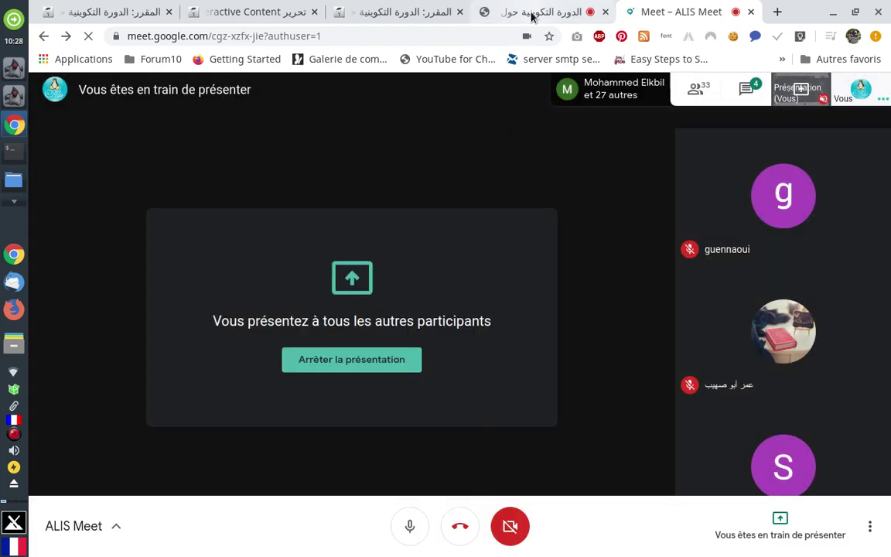
click(531, 14)
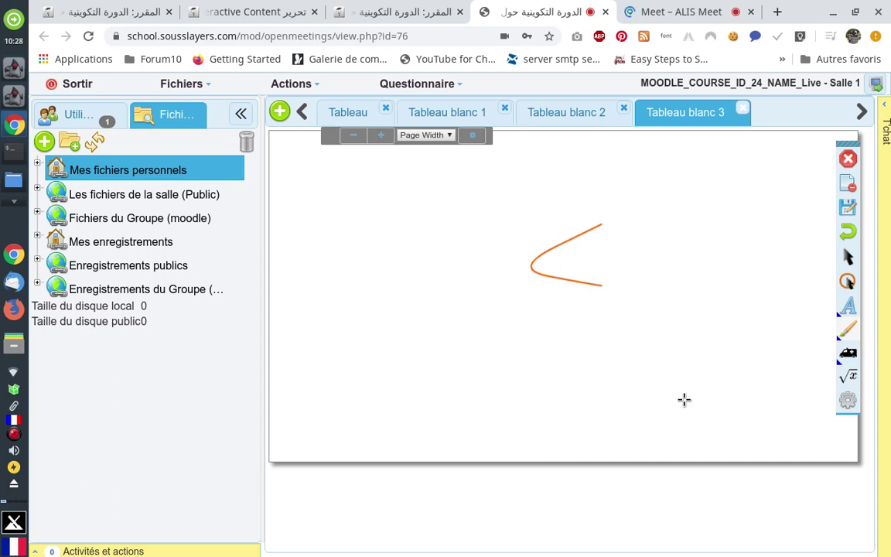
Look over the room's poll commands and set the screen-sharing quality to 2 FPS.
click(433, 91)
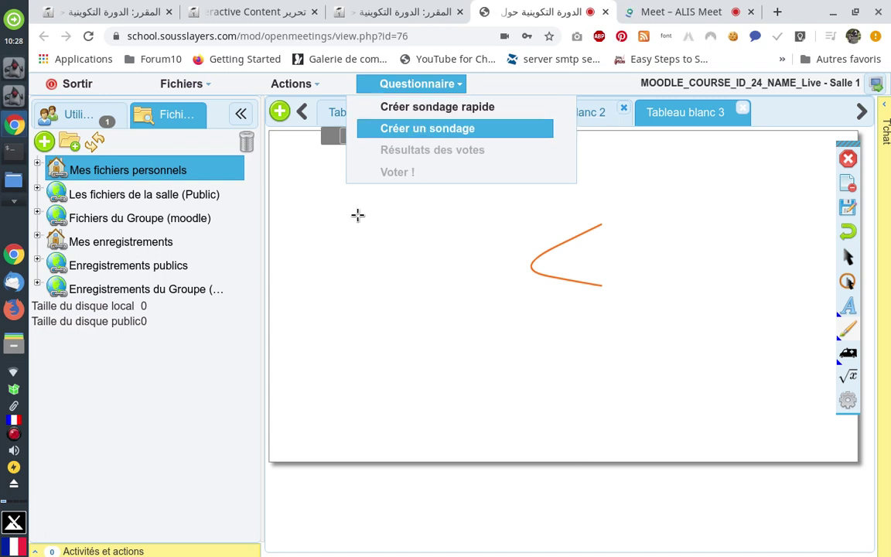
click(316, 93)
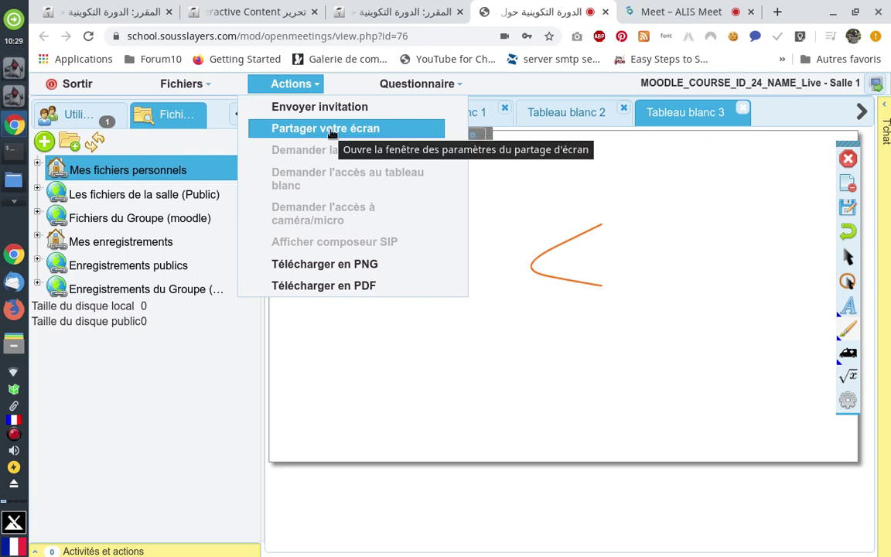
click(331, 134)
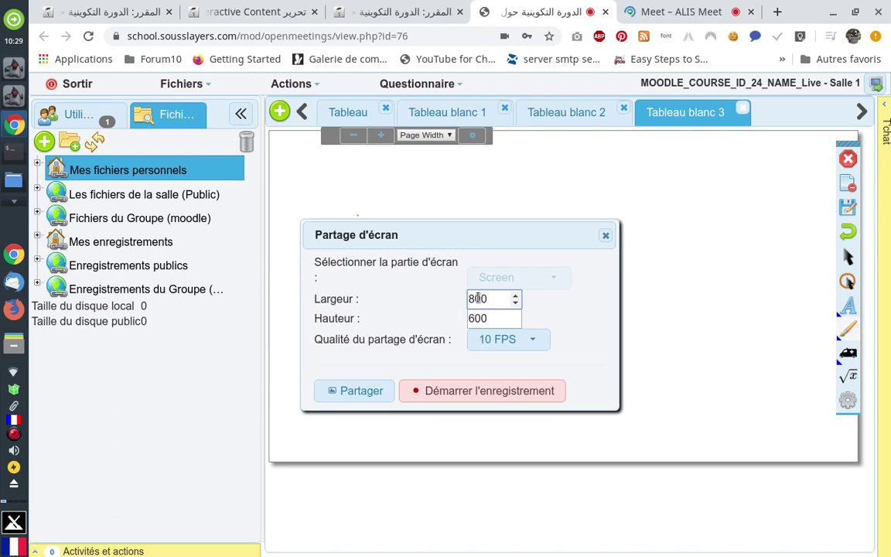
click(528, 342)
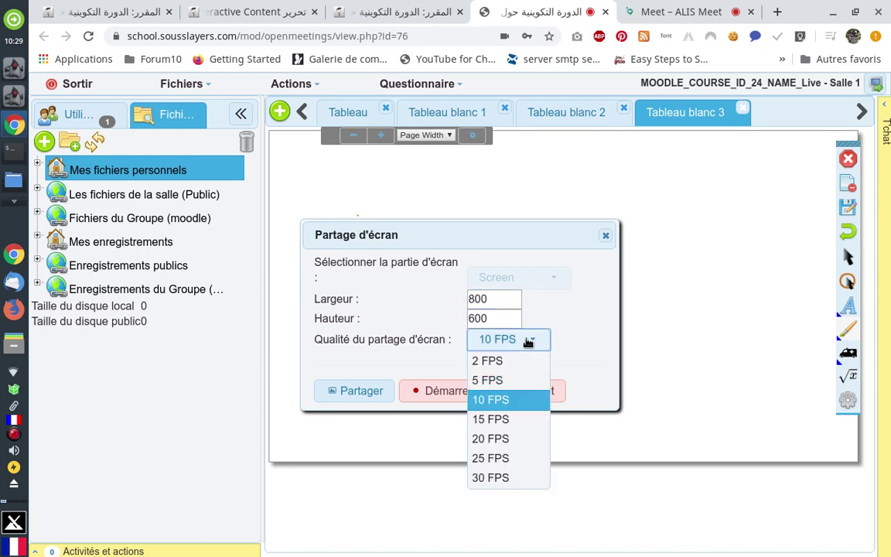
click(499, 363)
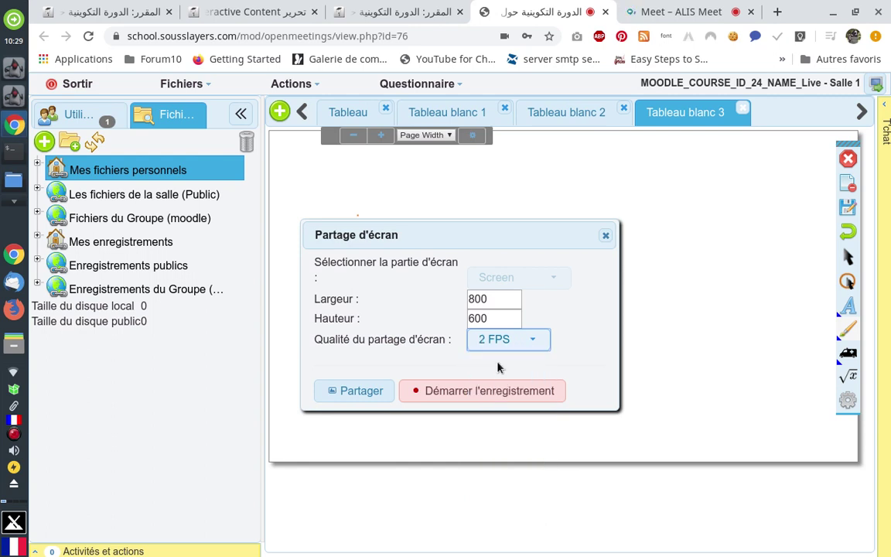
Examine the entire-screen, application-window and Chrome-tab sources for screen sharing, and cancel without sharing anything.
click(347, 392)
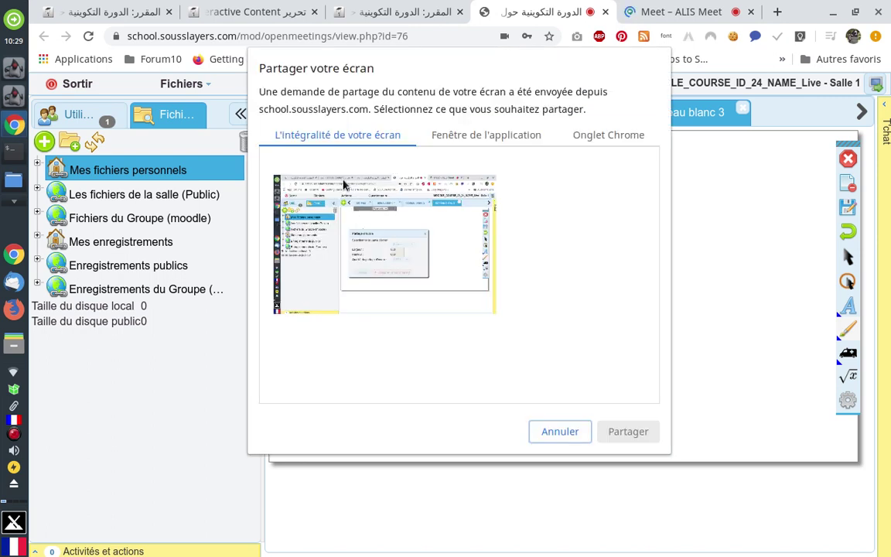
click(396, 243)
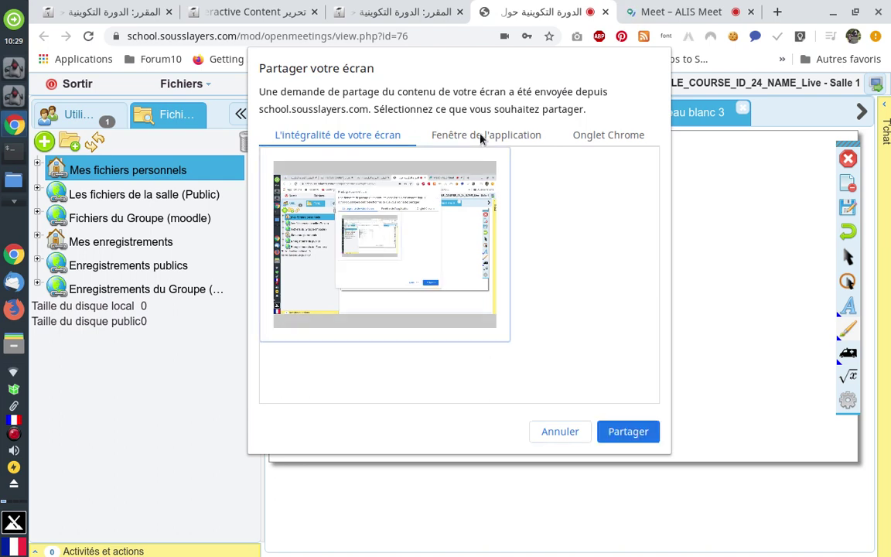
click(432, 121)
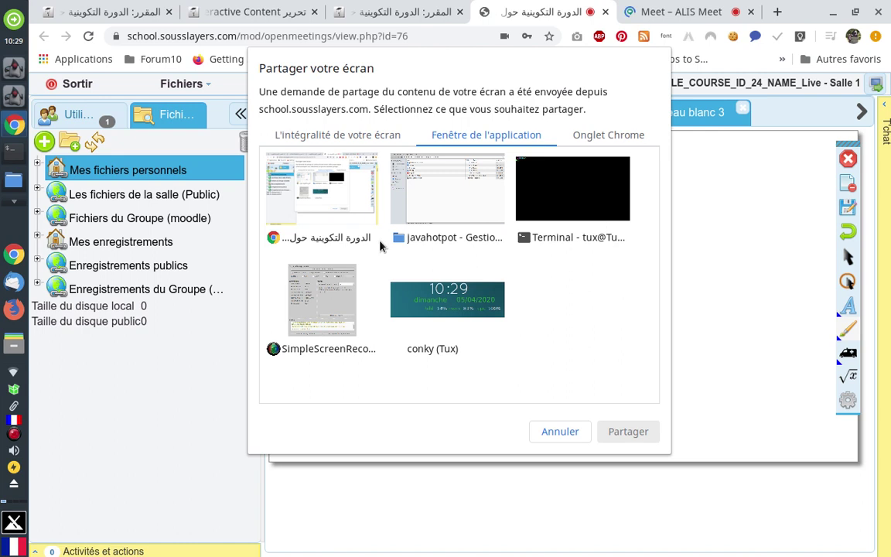
click(597, 143)
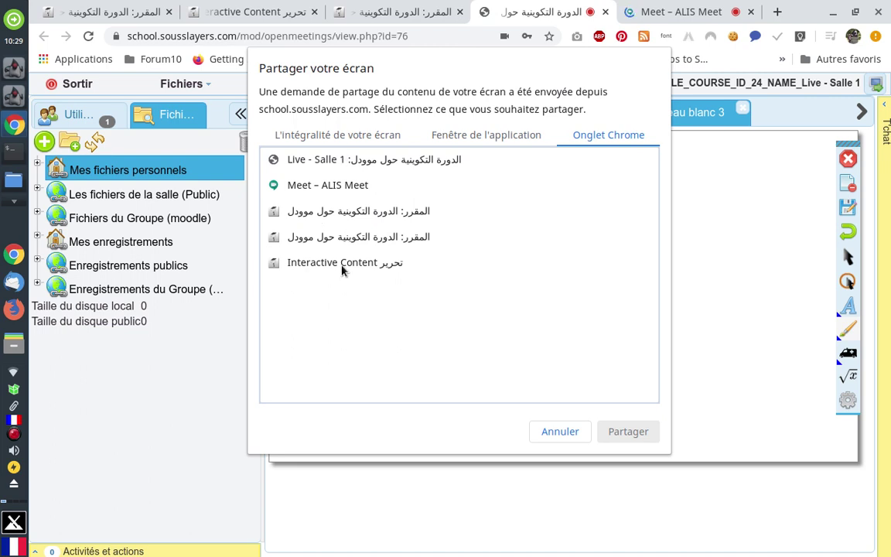
click(475, 137)
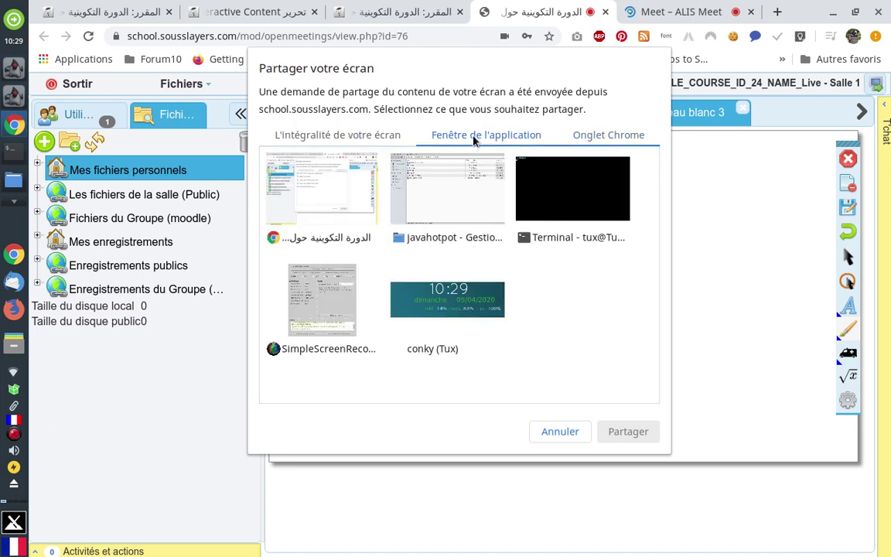
click(306, 137)
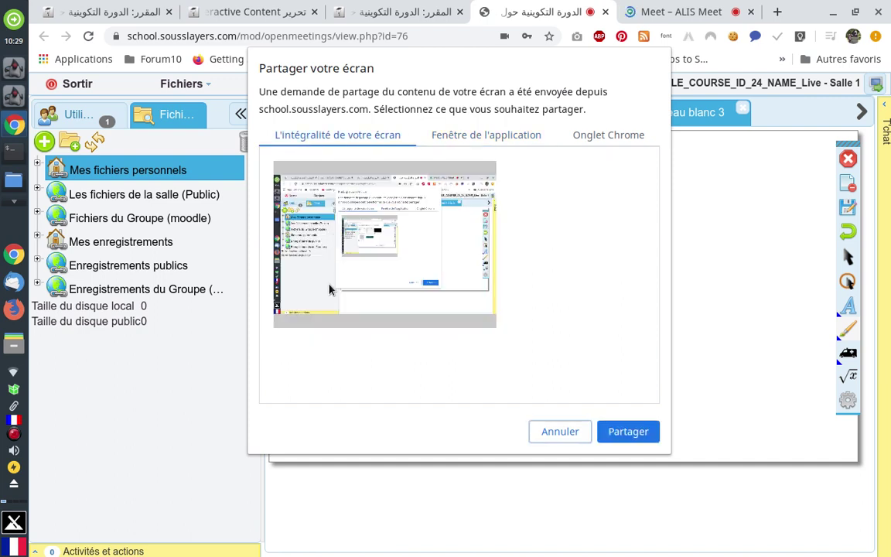
click(483, 141)
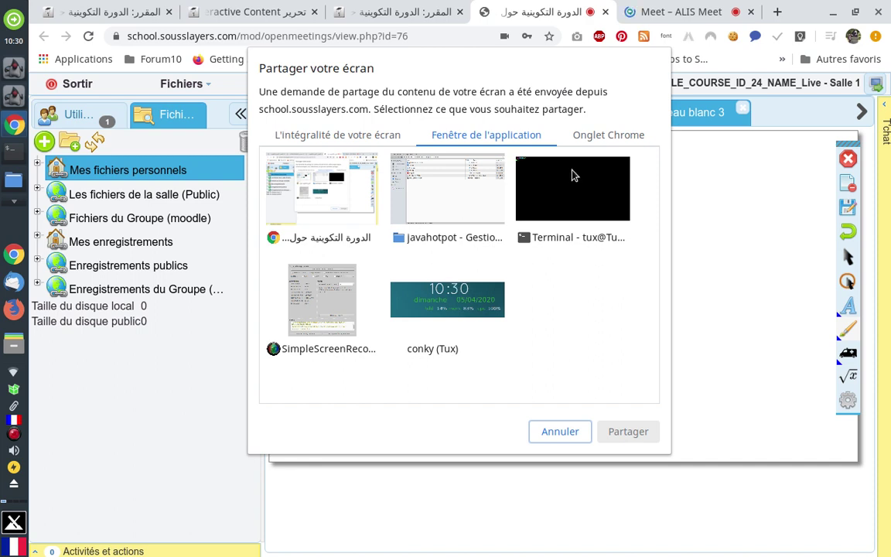
click(586, 137)
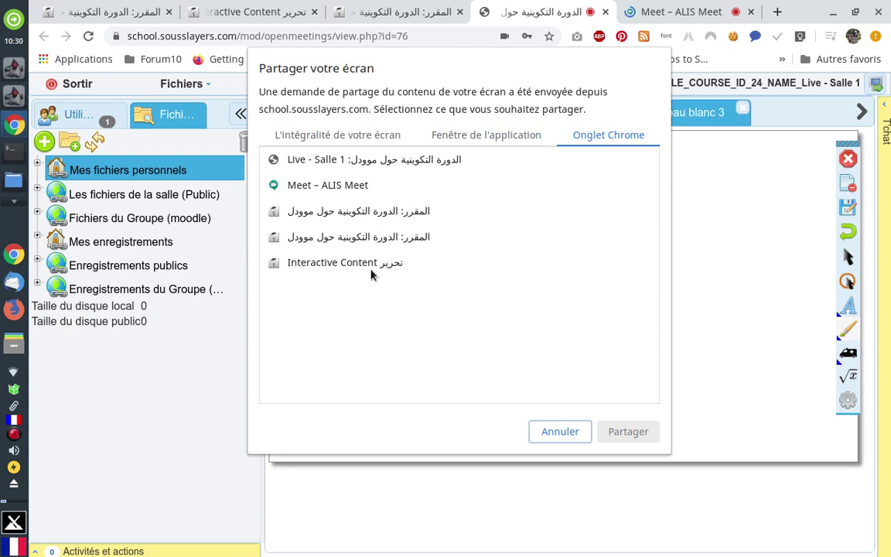
click(557, 433)
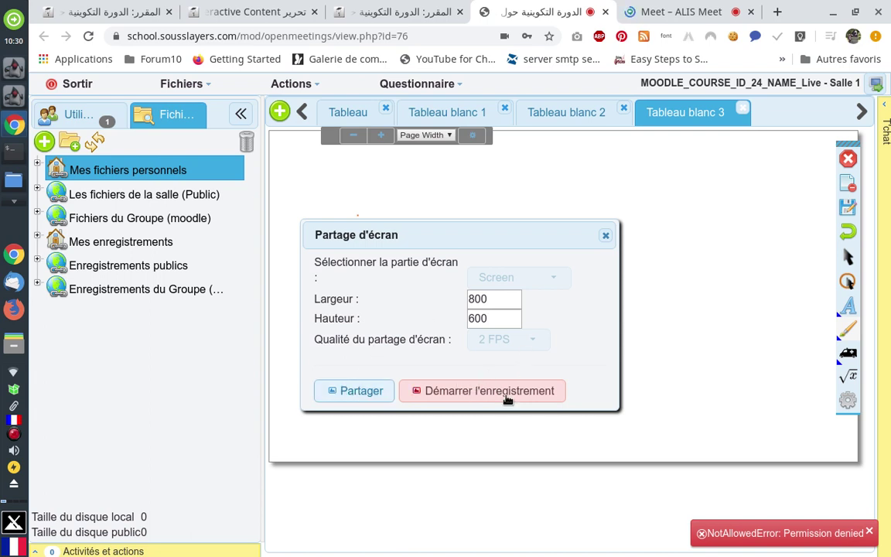
click(605, 236)
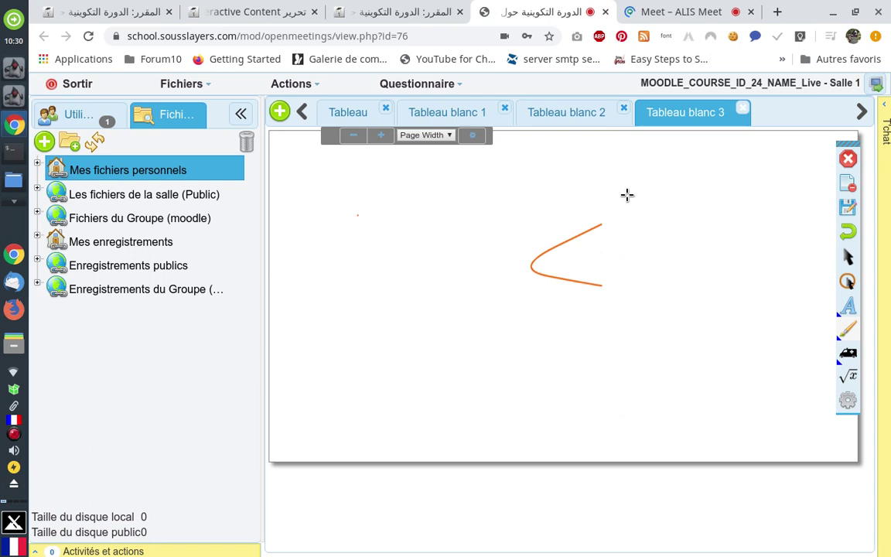
Look over the room's file commands and show the list of users present in Live - Salle 1.
click(203, 91)
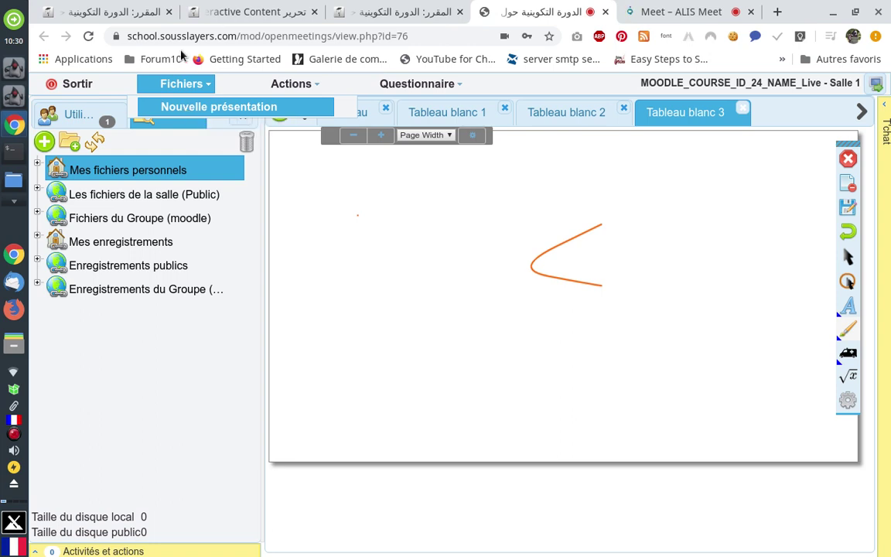
click(165, 80)
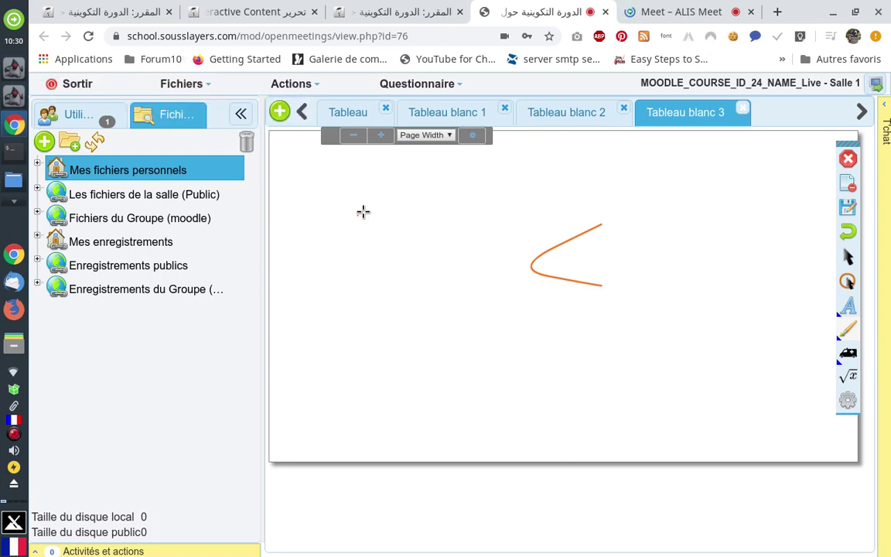
click(362, 212)
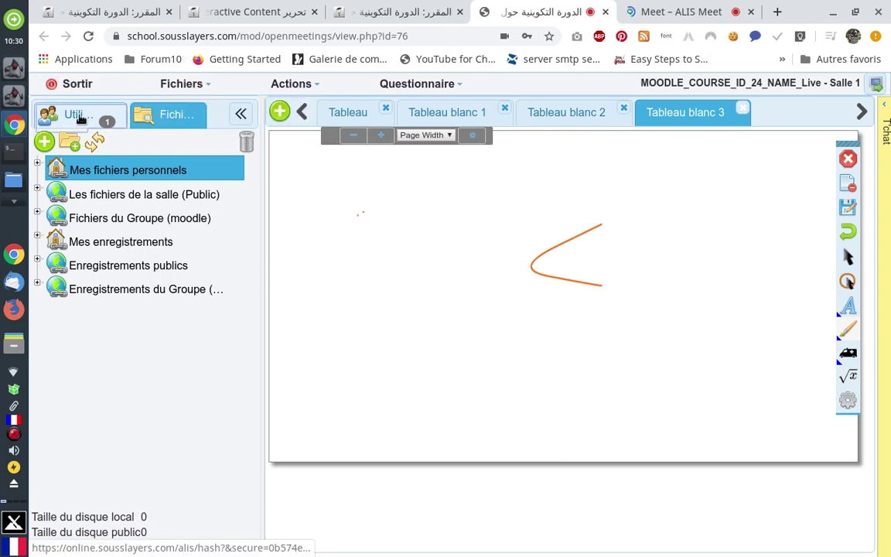
click(79, 116)
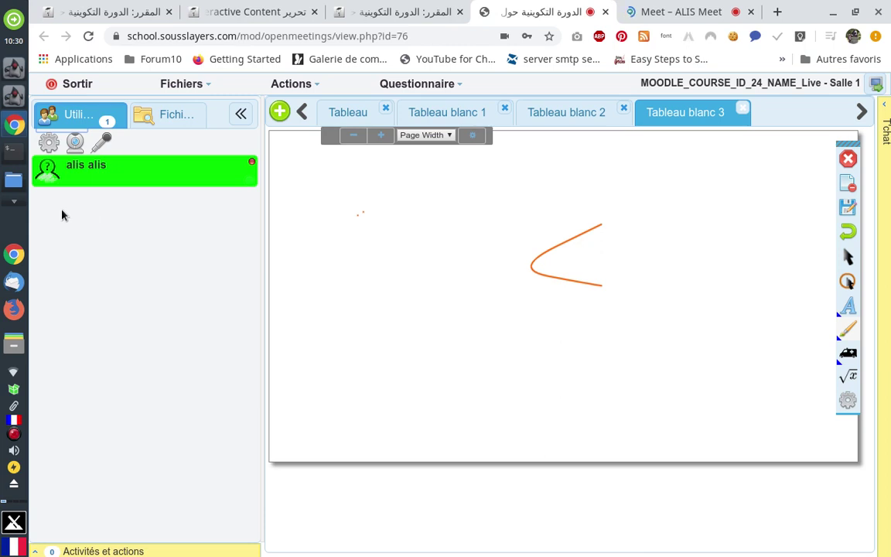
mouse_move(88, 232)
Switch to the Google Meet call and read the newest chat messages.
click(669, 13)
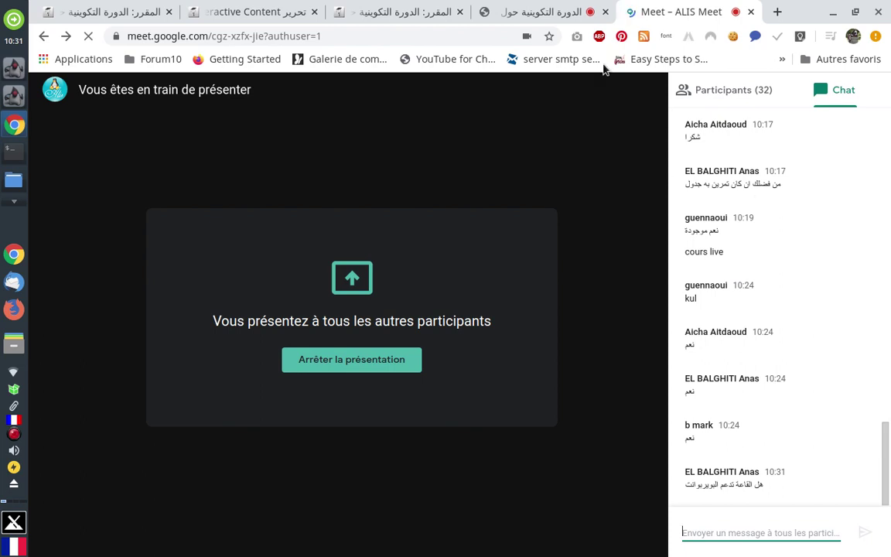
Show the live room's whiteboard again, and return to the Google Meet call to admit the waiting participant.
click(544, 12)
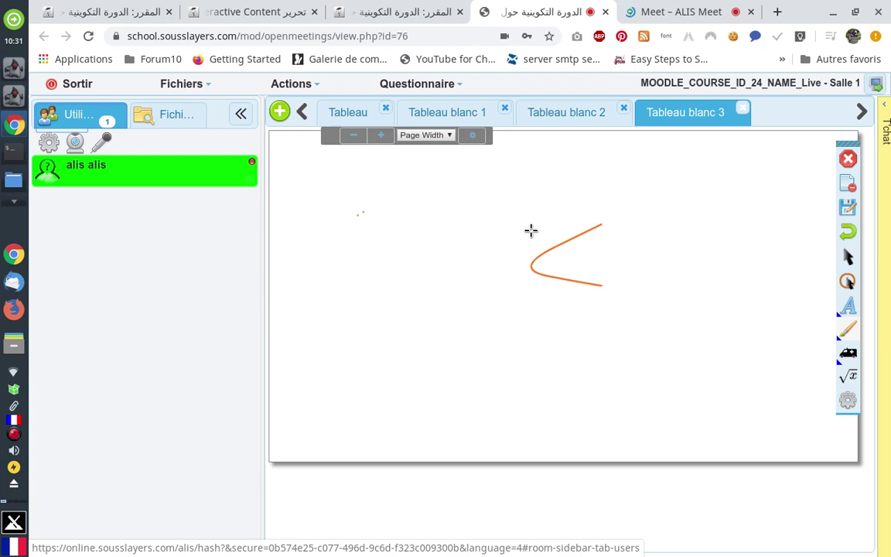
click(673, 15)
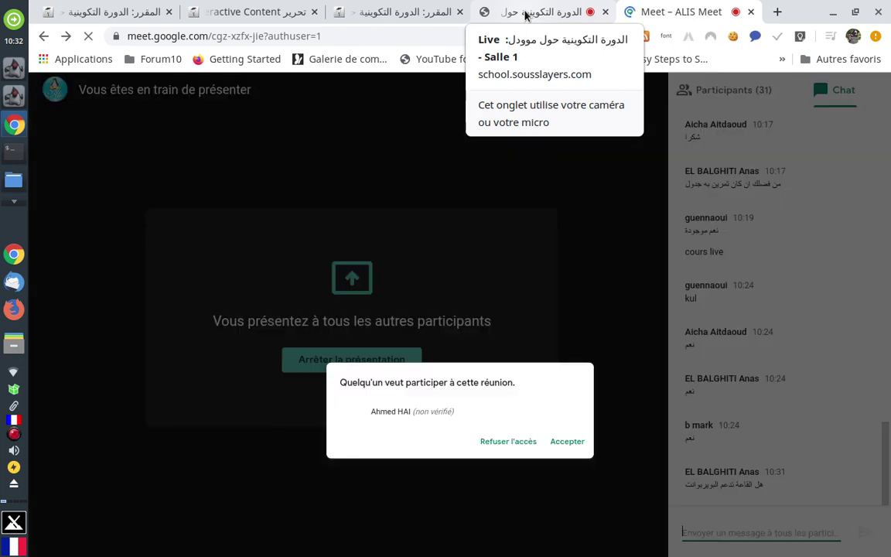
click(525, 14)
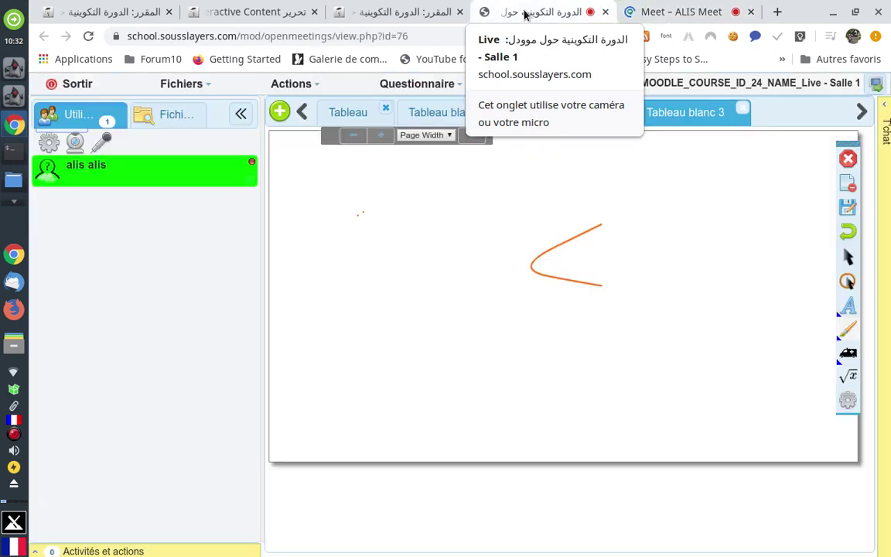
click(672, 13)
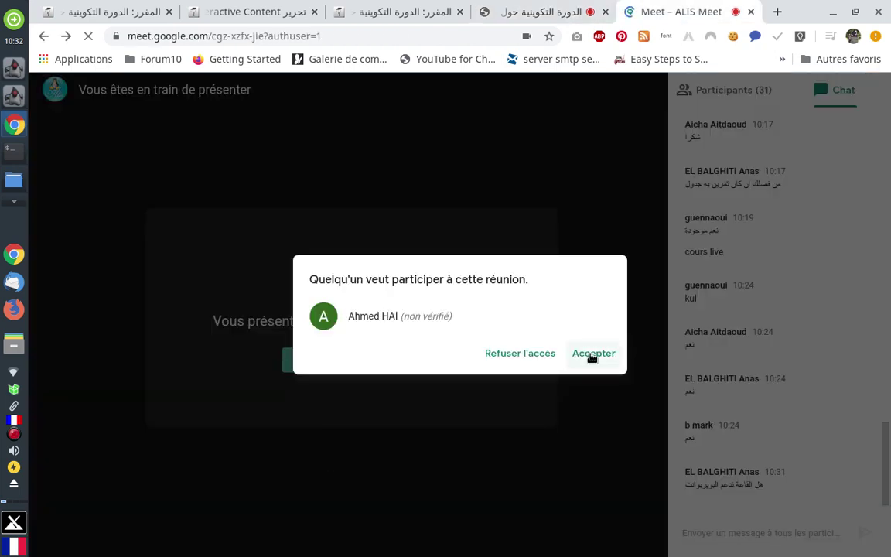
click(593, 353)
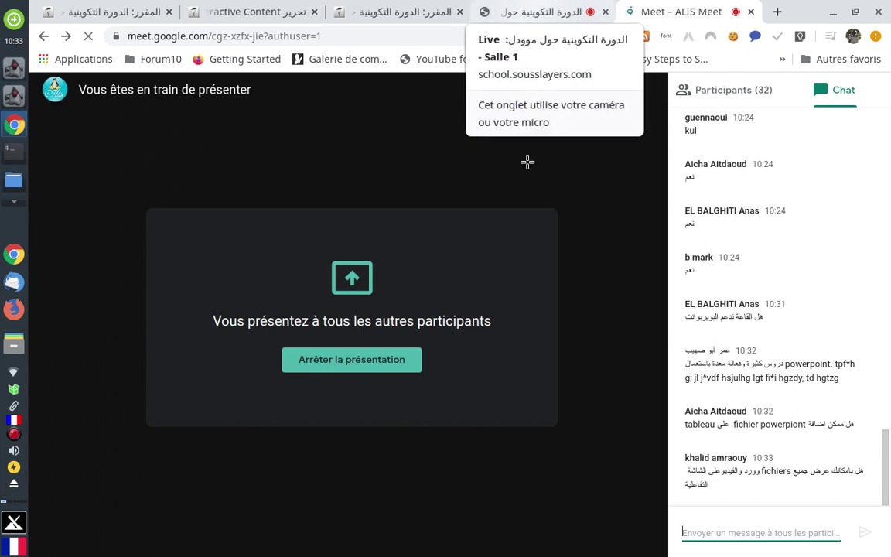
Revisit the live room's Tableau blanc 3, close the room's page, and return to the Google Meet call.
key(ctrl+shift+Tab)
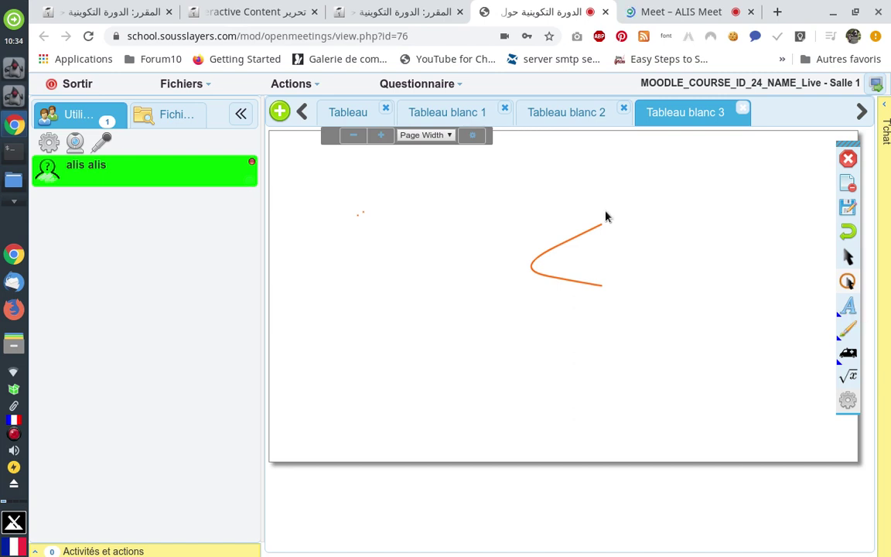
click(659, 12)
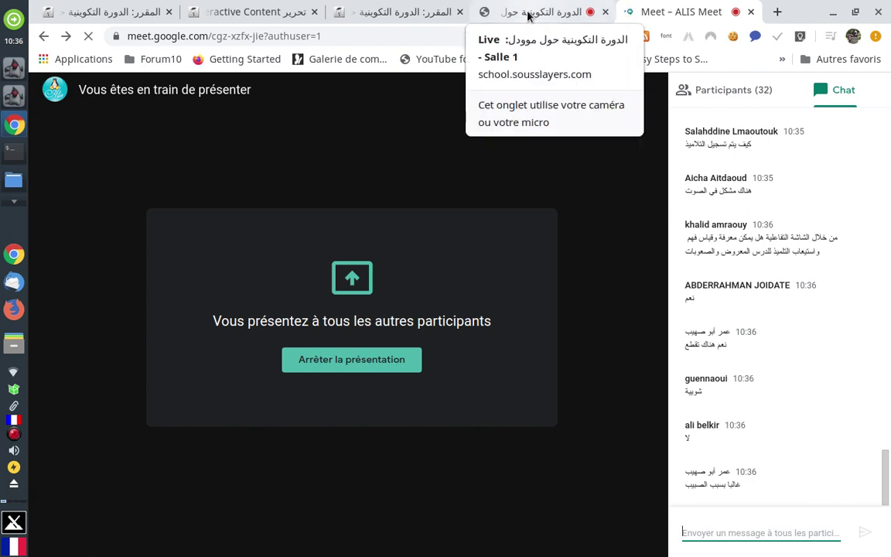
click(534, 13)
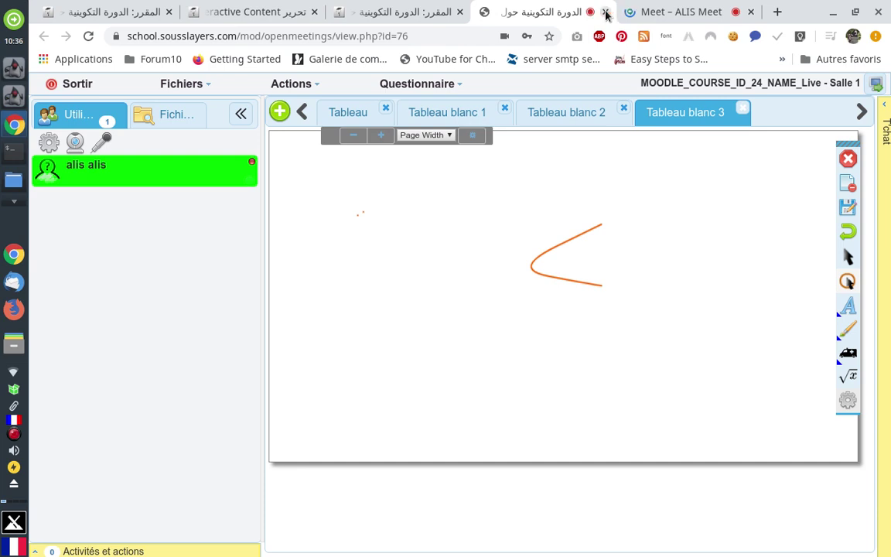
click(667, 12)
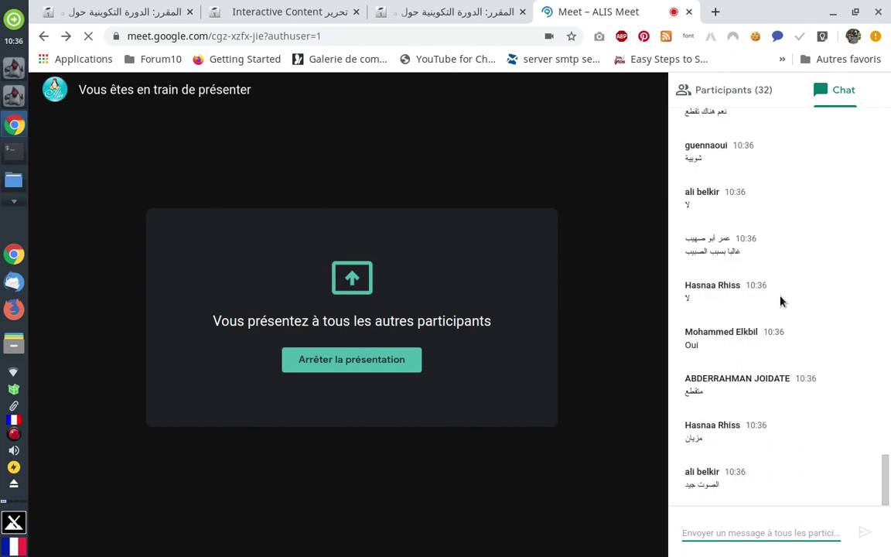
Read back through the attendees' earlier questions and comments about sound in the meeting chat.
scroll(780, 301, up, 3)
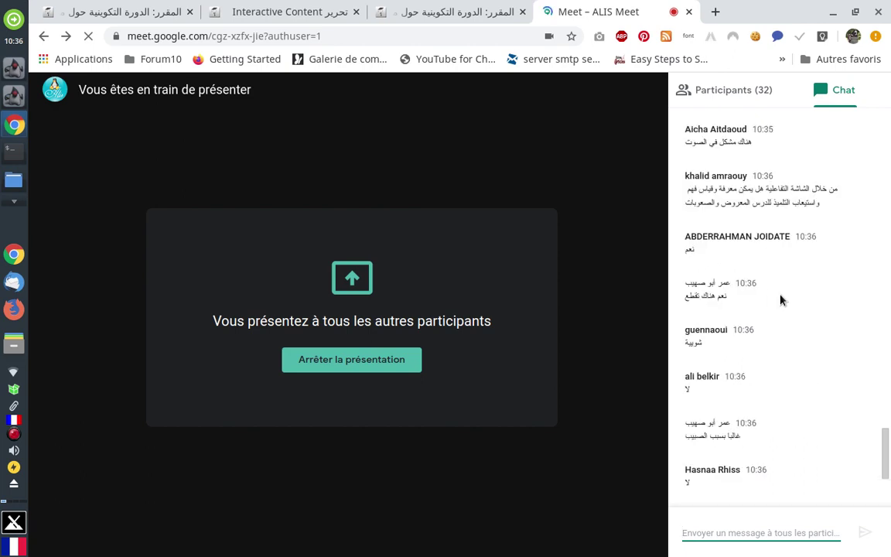
scroll(780, 301, up, 1)
scroll(780, 301, up, 1)
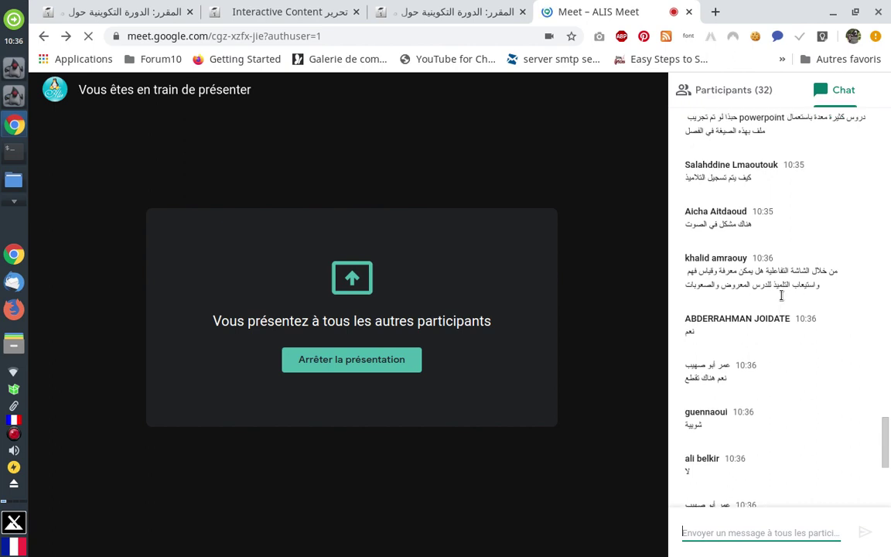
scroll(781, 294, up, 1)
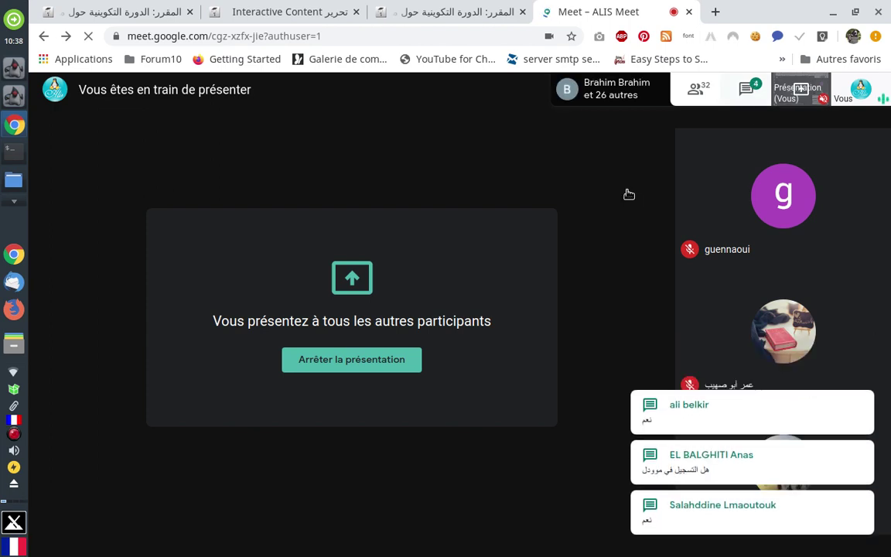
Reopen the meeting chat and accept the pending request to join the call.
key(ctrl+alt+c)
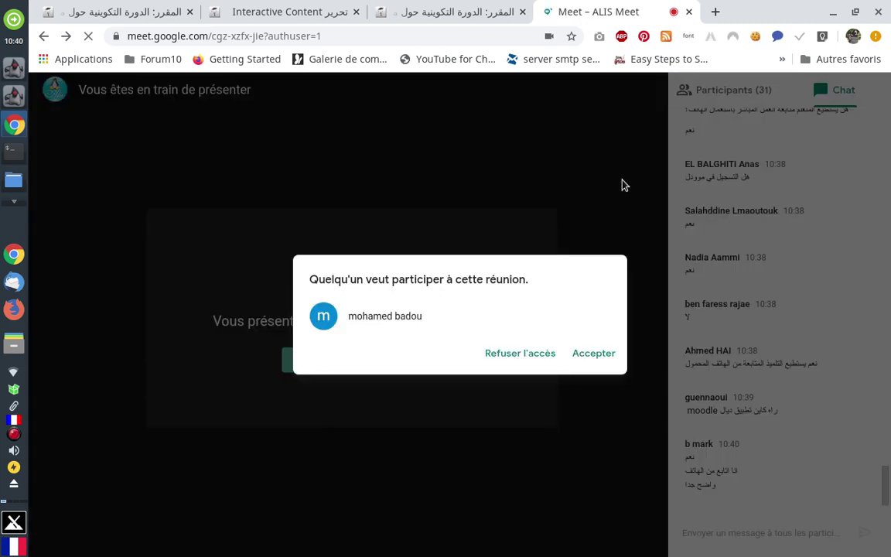
click(595, 353)
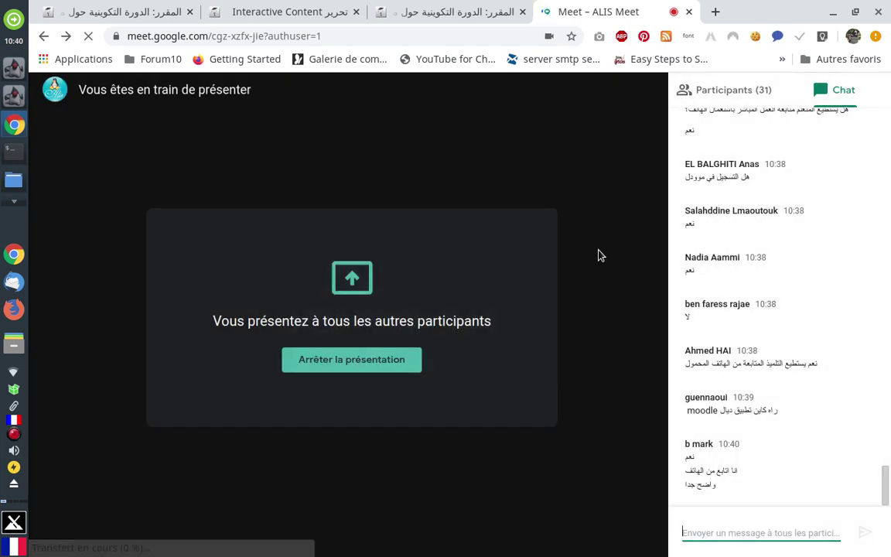
Review the chat questions about following live lessons by phone and registering in Moodle, through to the newest messages.
scroll(797, 269, up, 5)
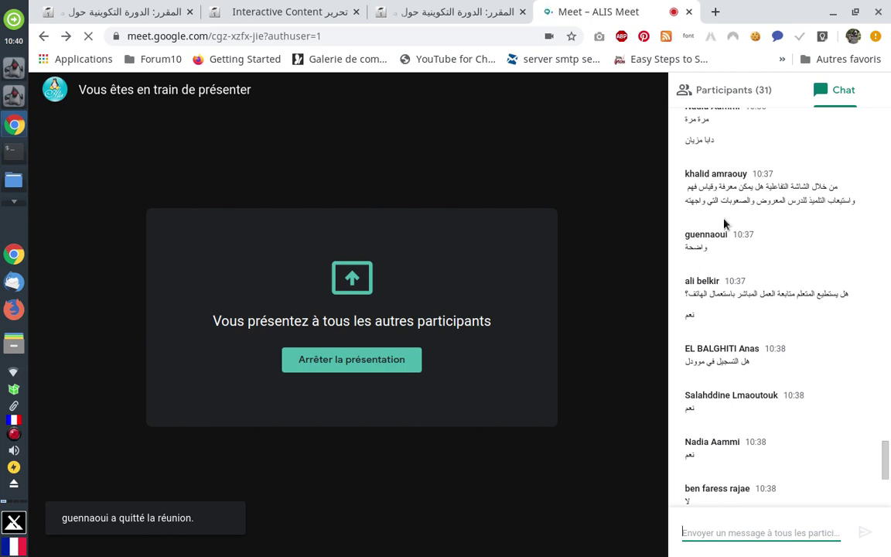
scroll(827, 246, down, 5)
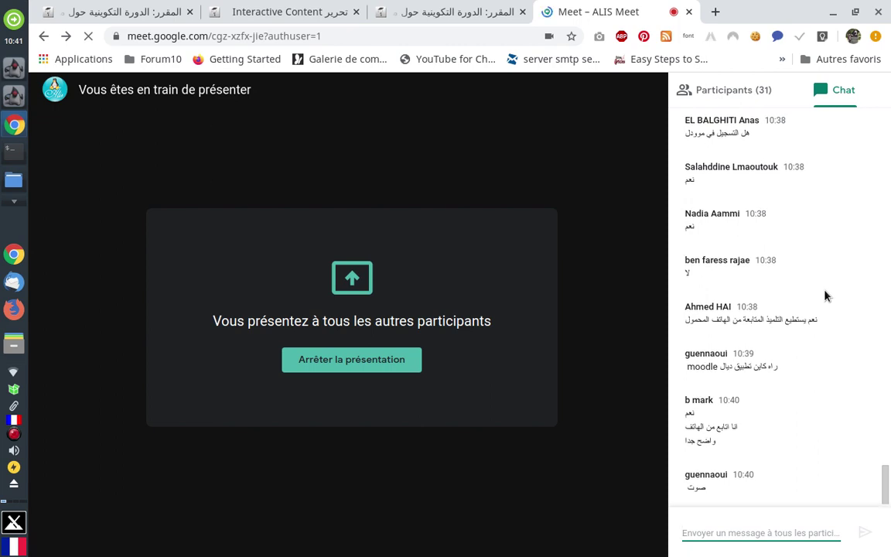
scroll(825, 294, up, 2)
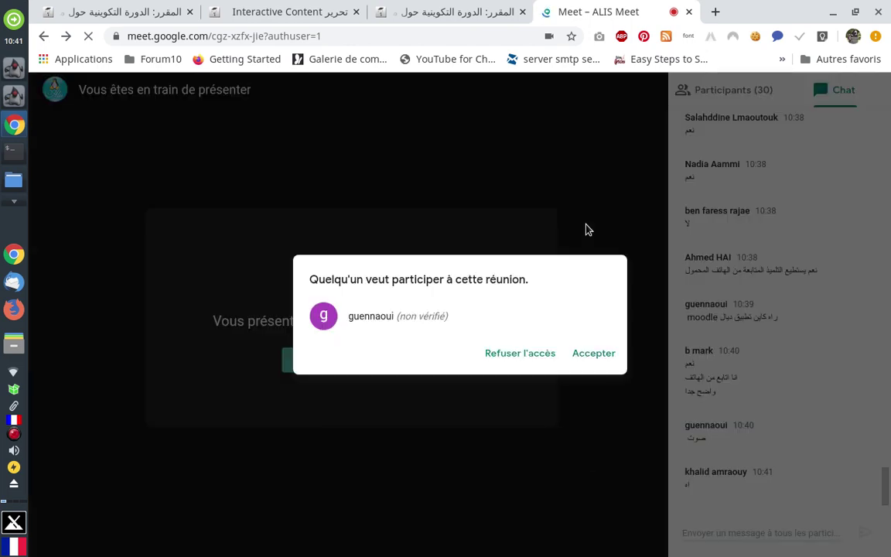
Admit the participant asking to rejoin the meeting and mute the presenter's microphone.
click(593, 354)
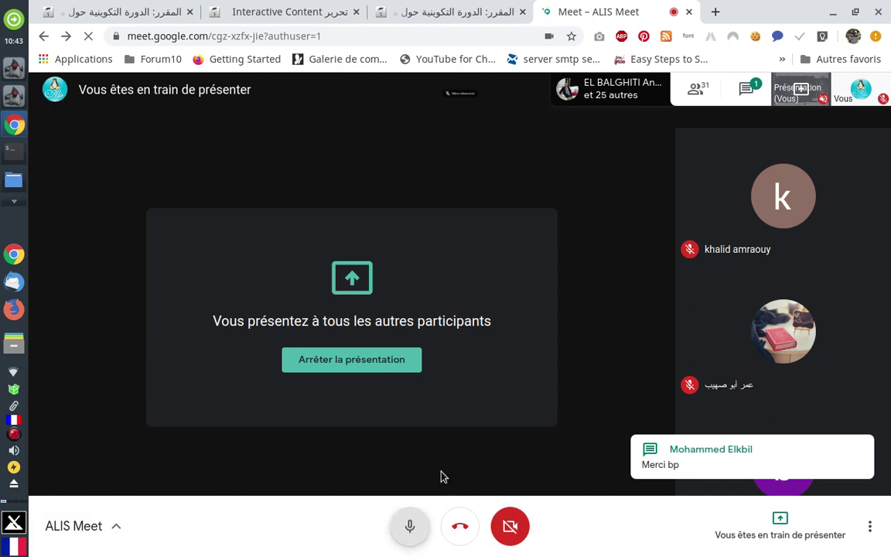
key(ctrl+d)
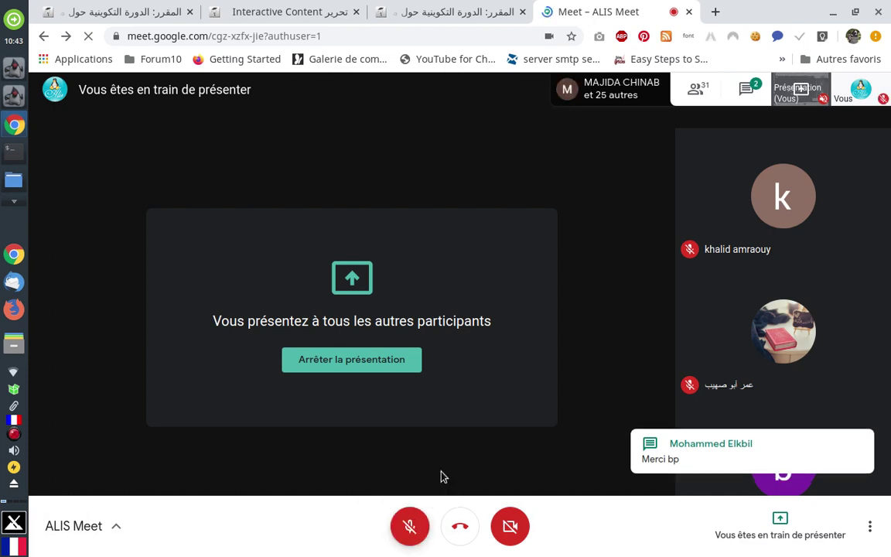